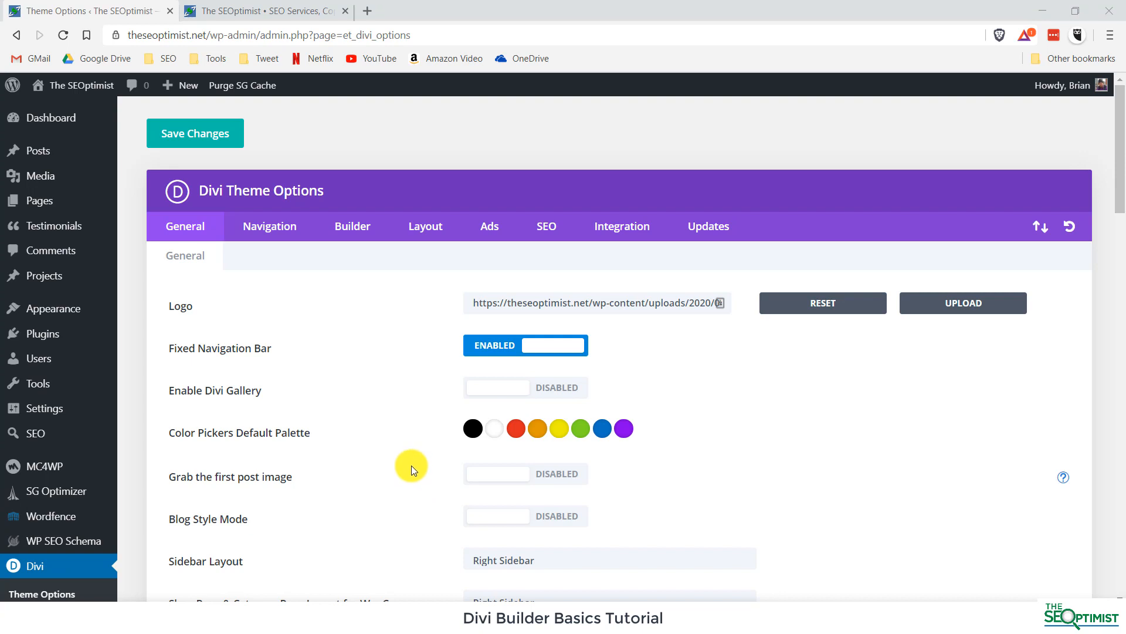
Create a new page titled "Demo", dismissing the block editor's welcome guide.
mouse_move(47, 205)
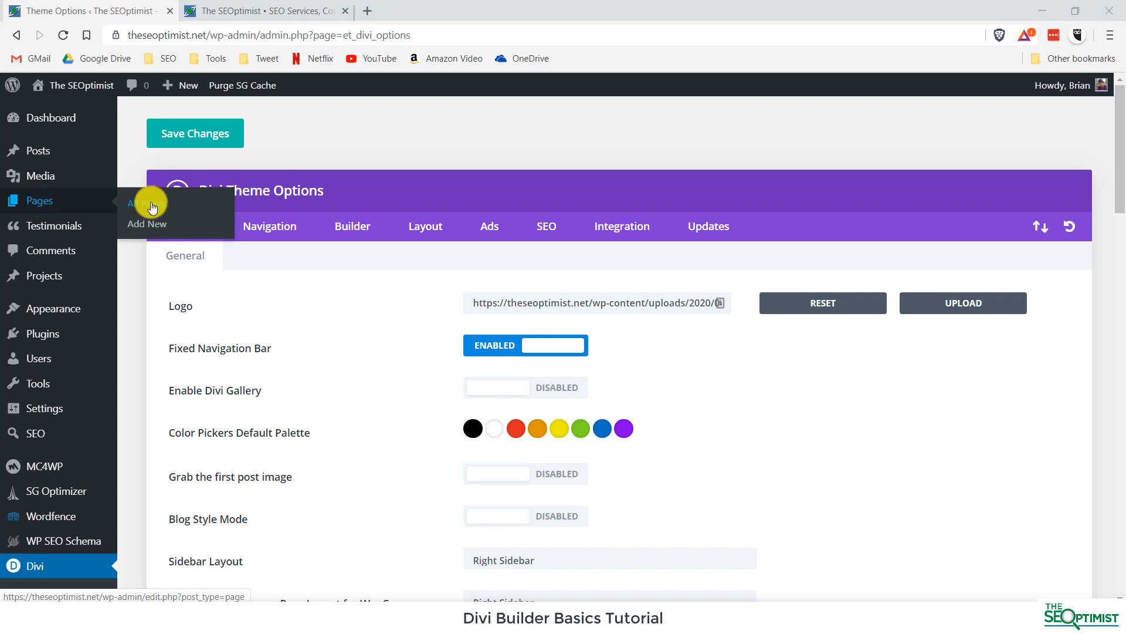
left_click(148, 228)
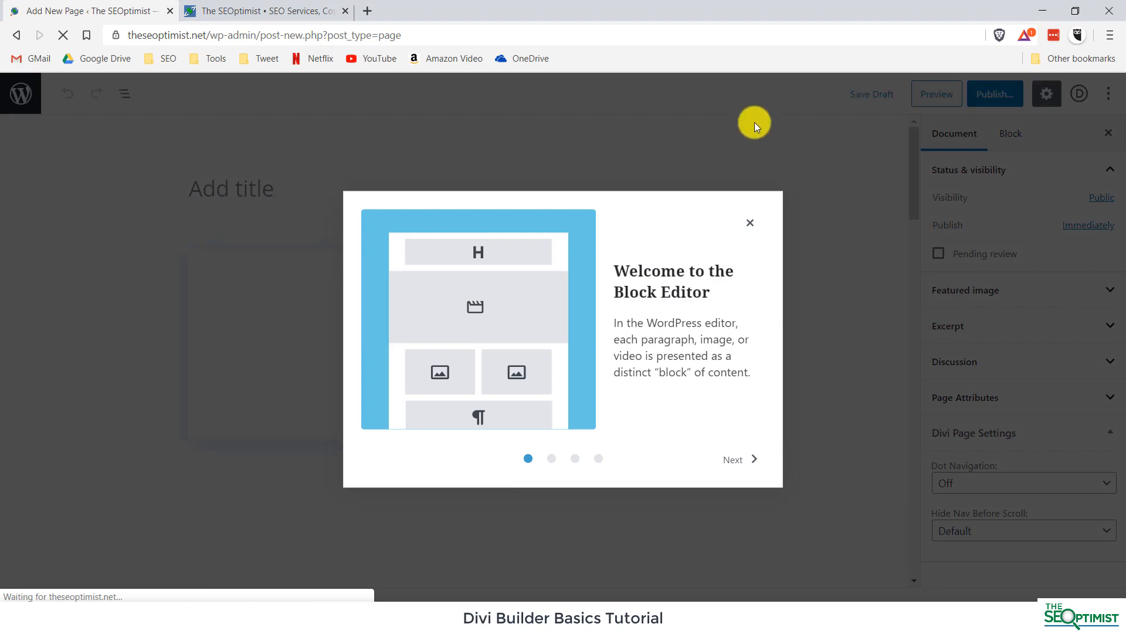
left_click(750, 222)
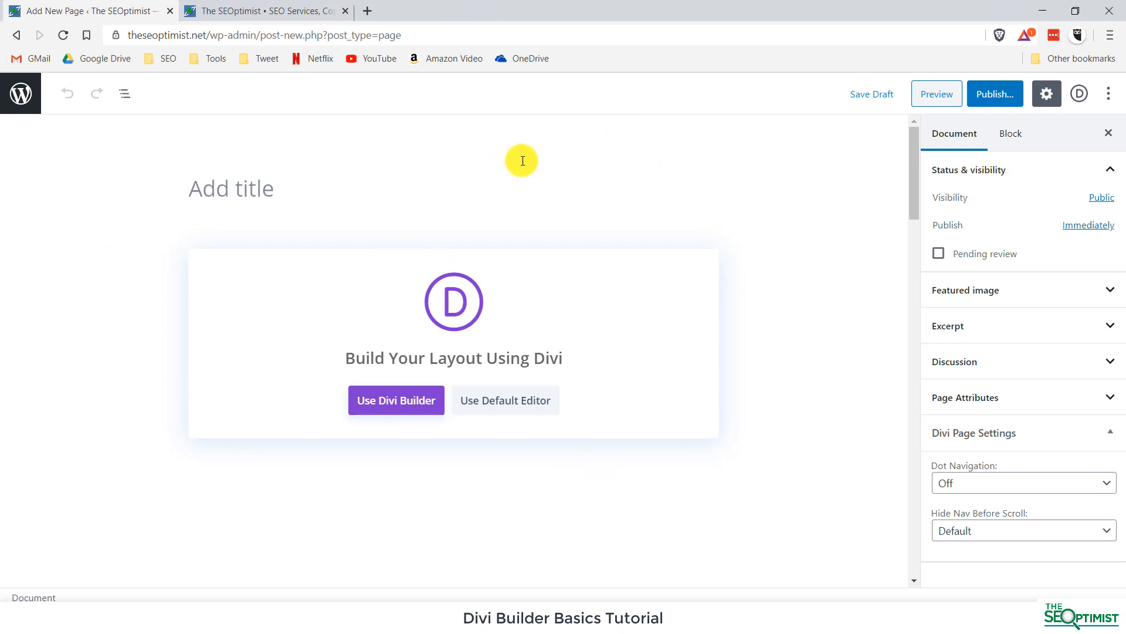
left_click(265, 189)
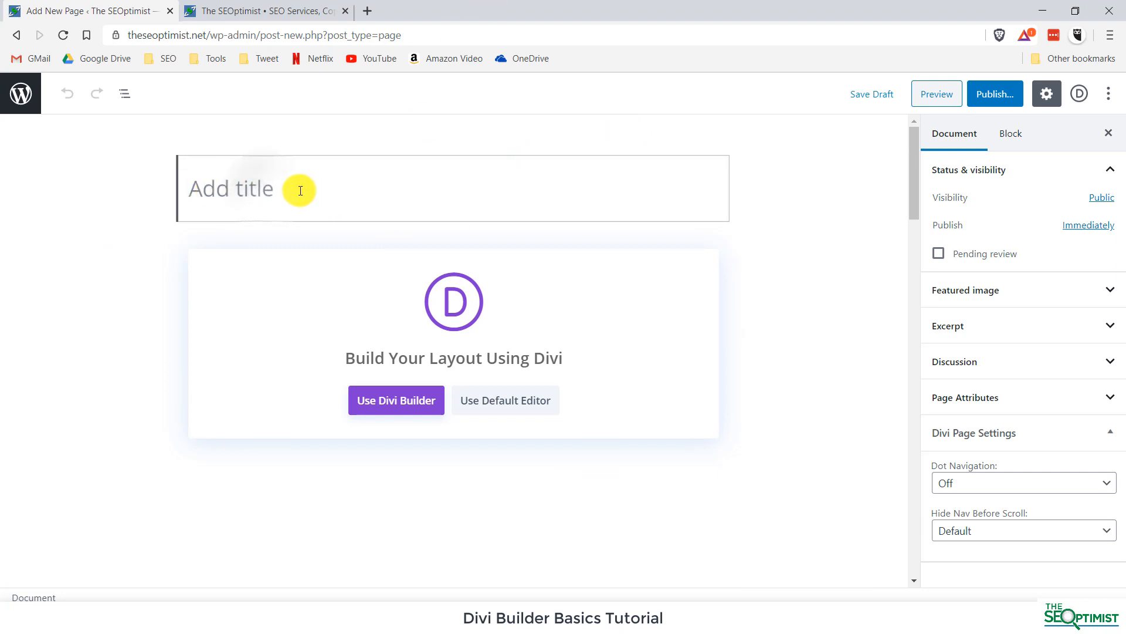
type("Demo")
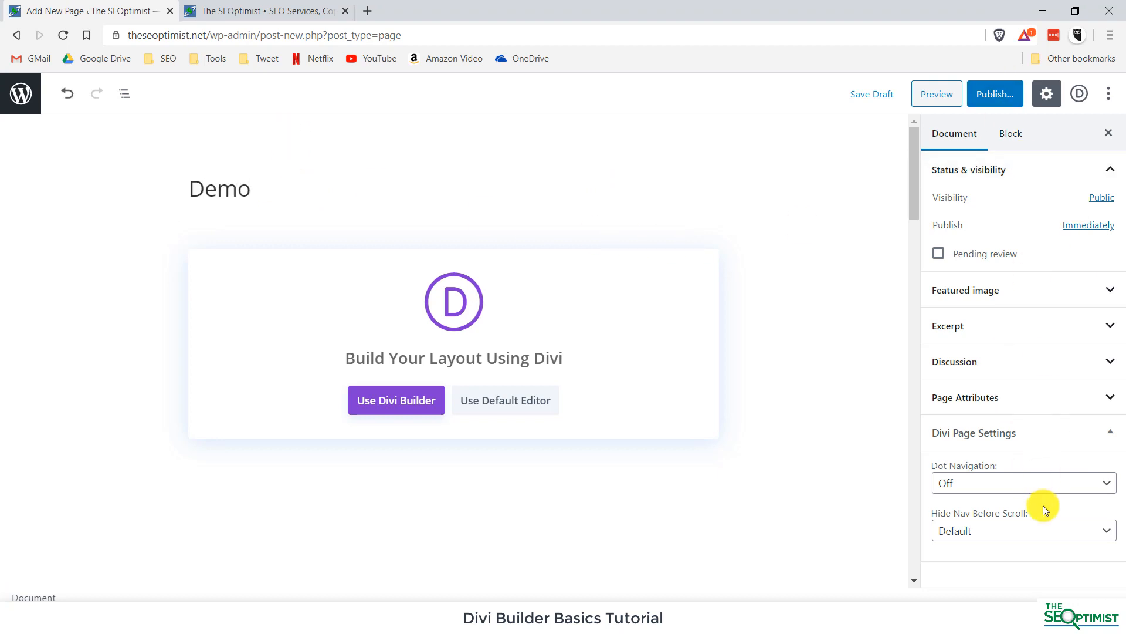
Examine the new page's SEO settings, including the meta title and meta description fields.
scroll(702, 273, "down", 8)
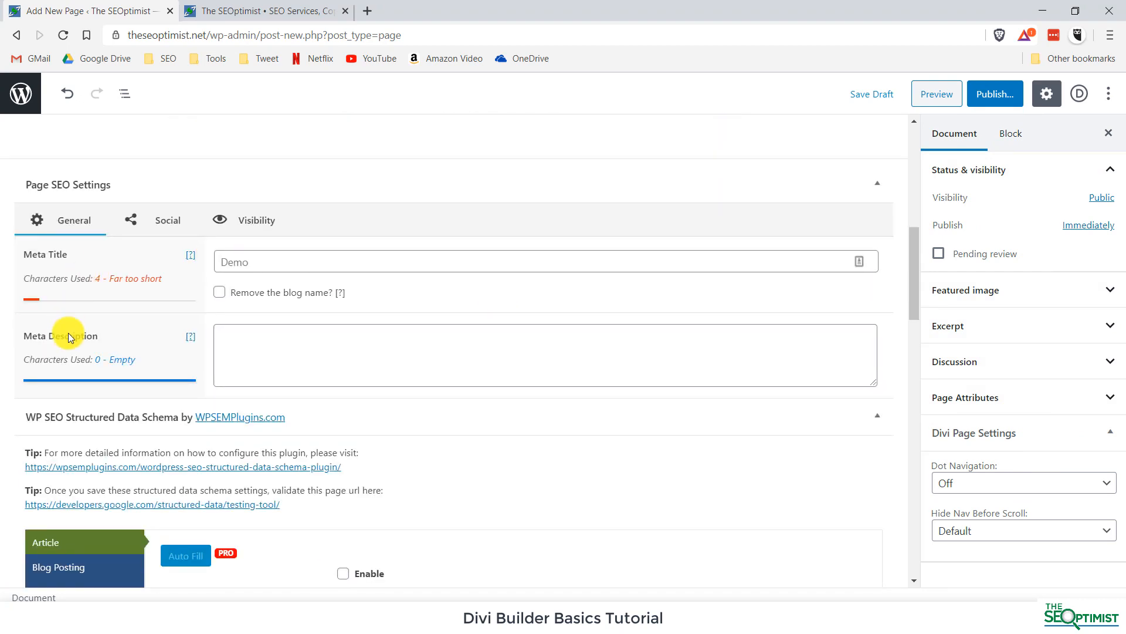
left_click(246, 261)
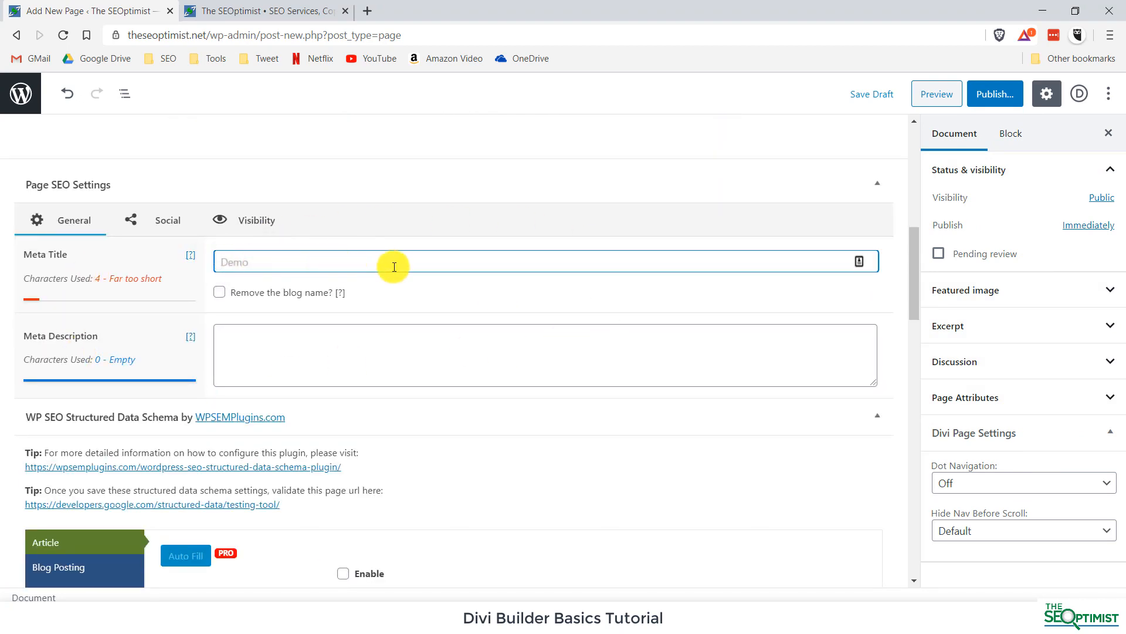
left_click(290, 364)
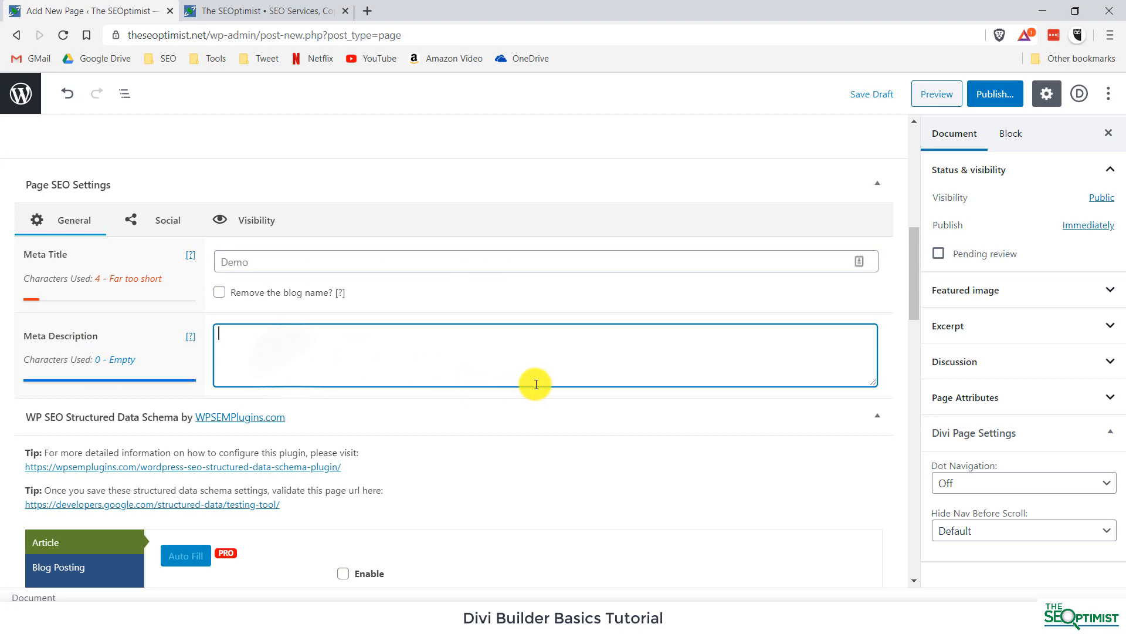
scroll(533, 382, "up", 5)
scroll(536, 385, "up", 3)
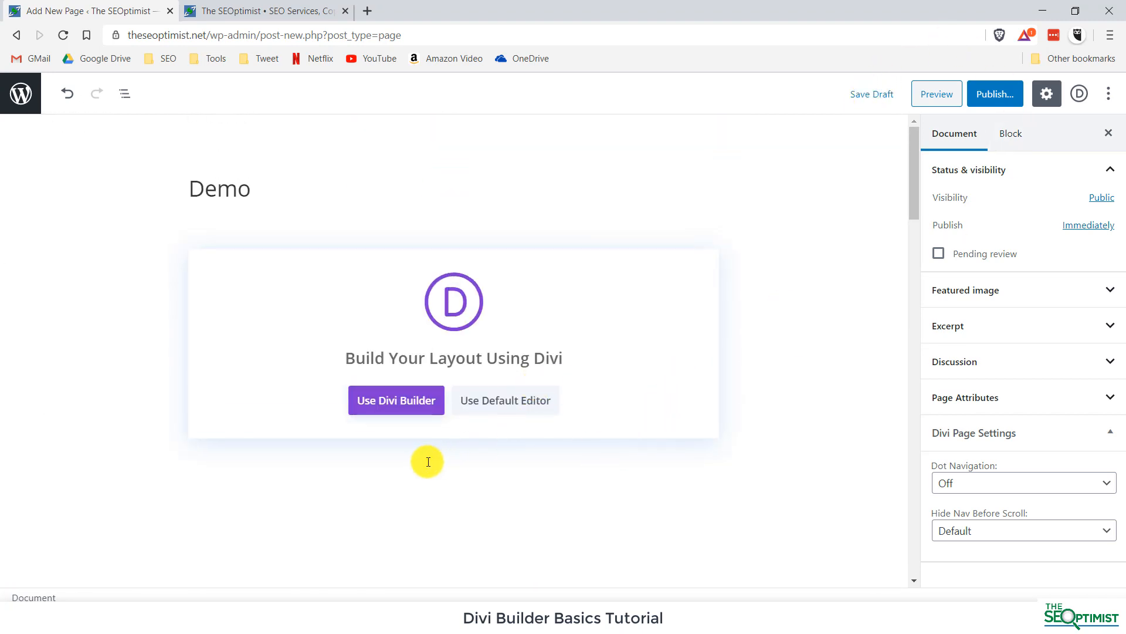
Start building the page from scratch with Divi Builder and insert a single-column row without adding a module.
left_click(385, 404)
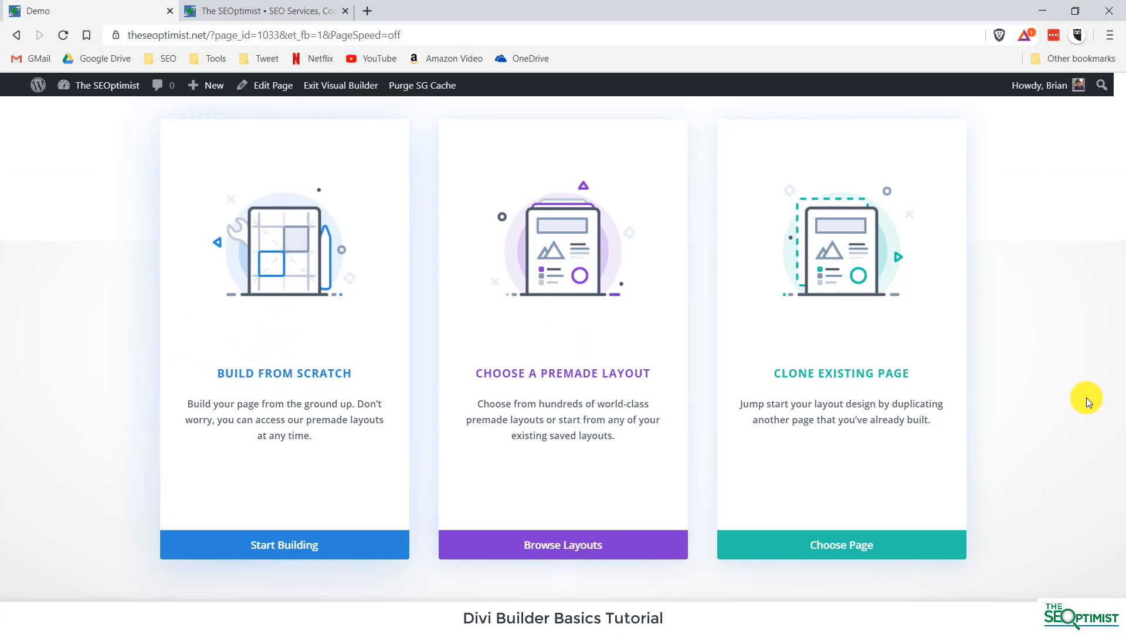
left_click(271, 543)
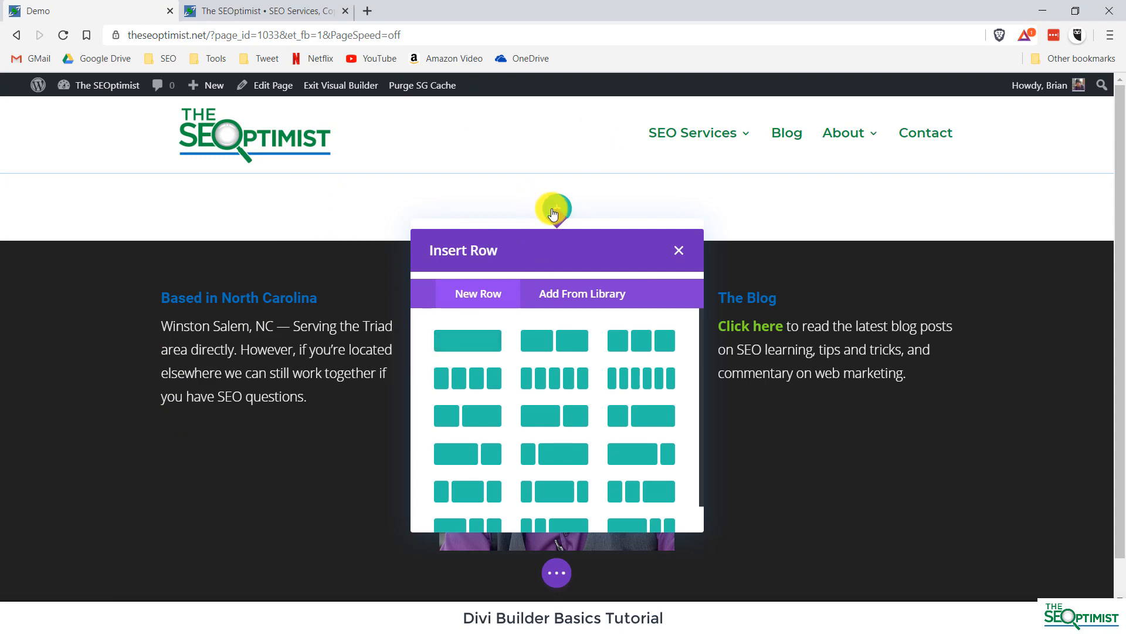
left_click(463, 340)
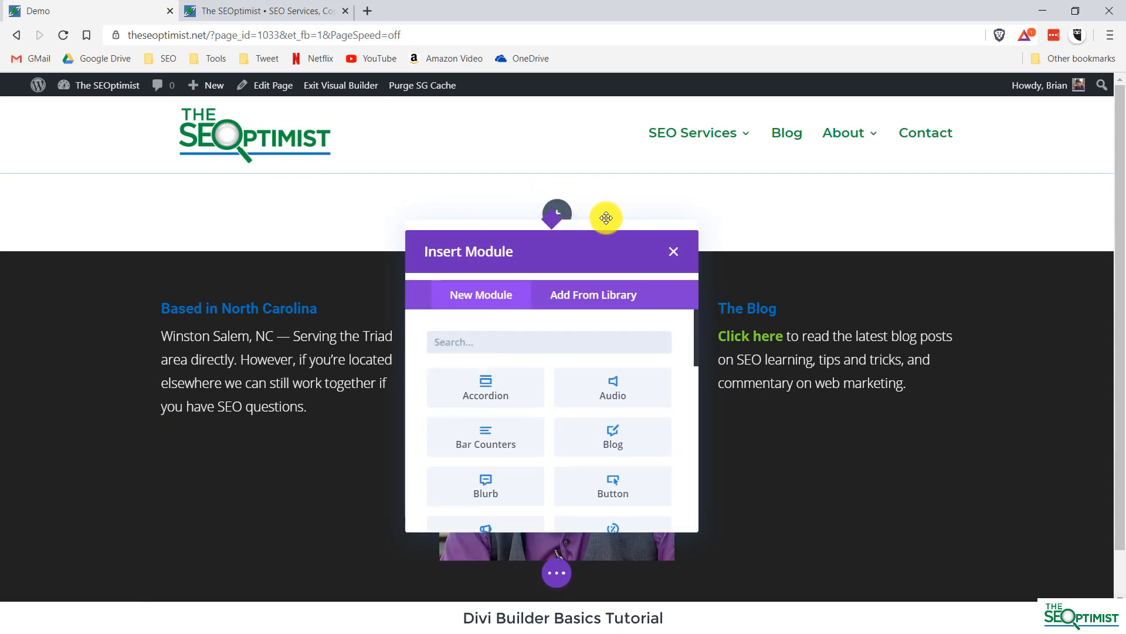
left_click(671, 252)
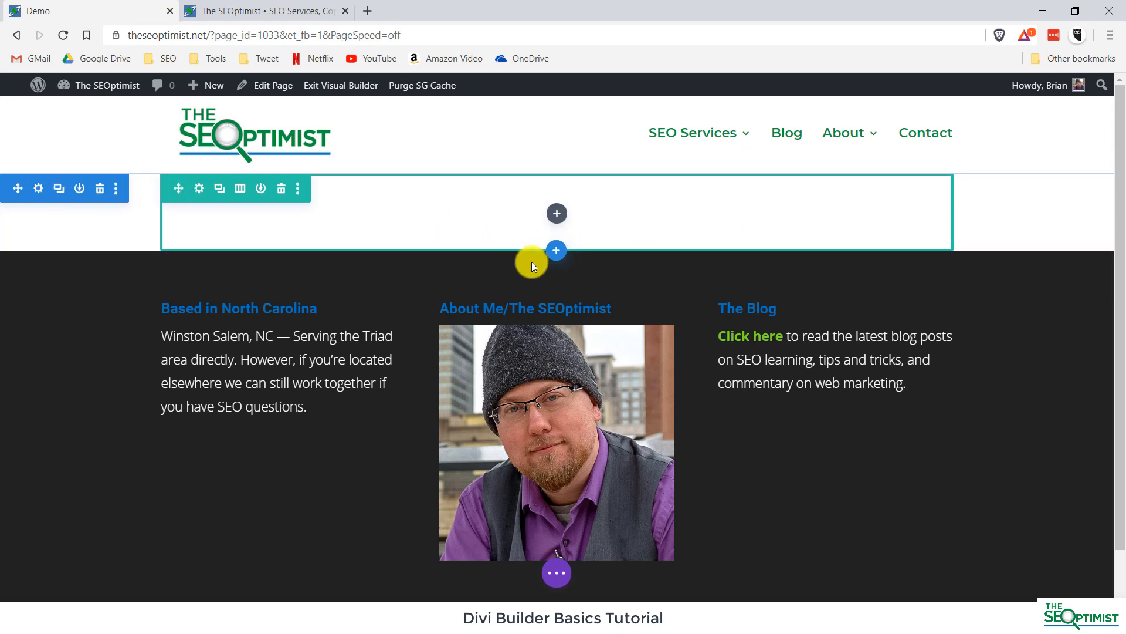
Look through the available modules and insert a Text module into the empty row.
left_click(556, 214)
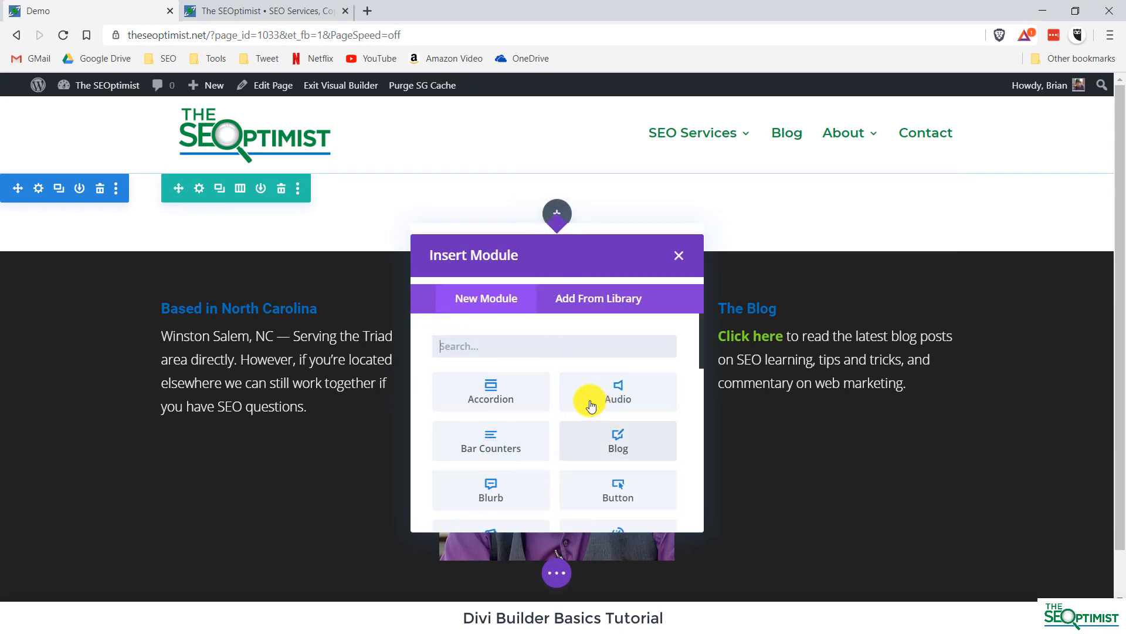
scroll(586, 399, "down", 2)
scroll(577, 388, "down", 8)
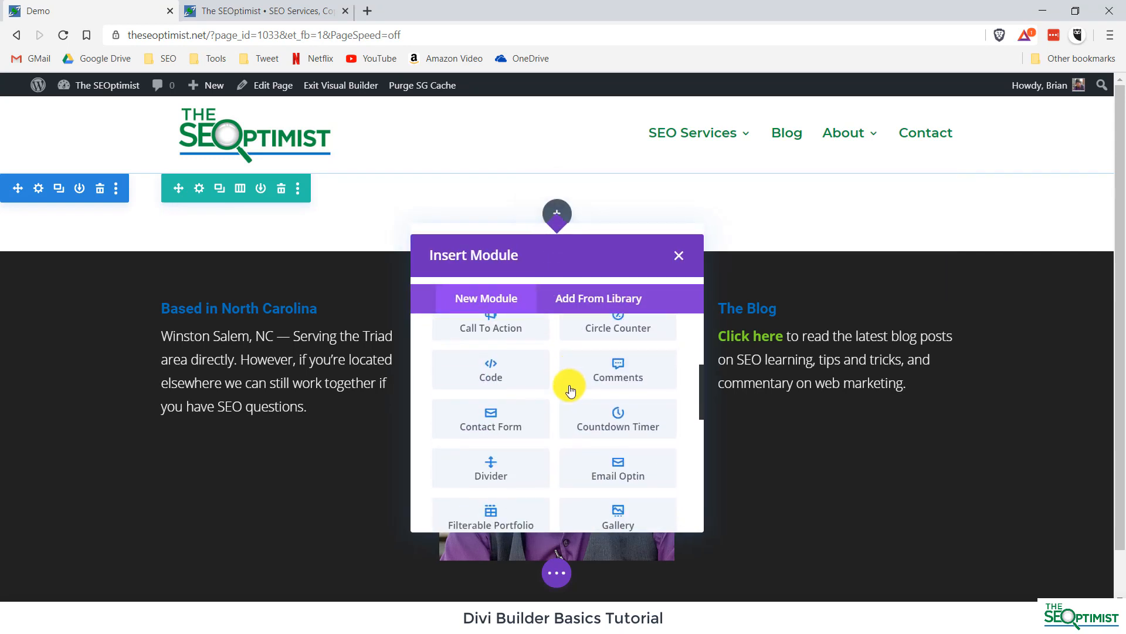
scroll(564, 389, "down", 5)
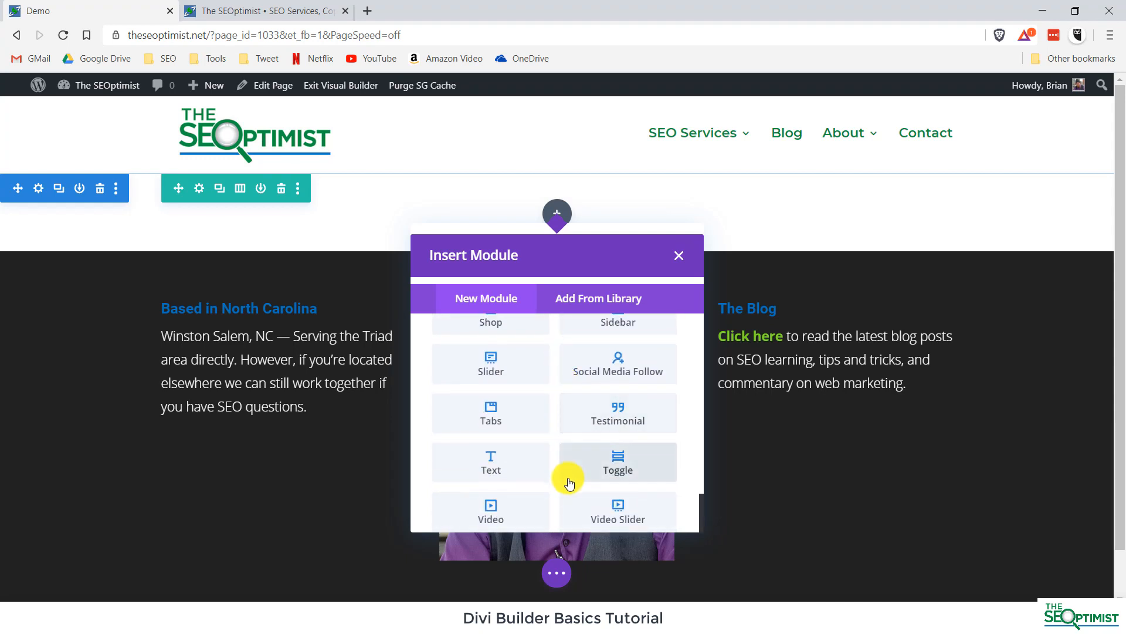
scroll(569, 482, "up", 3)
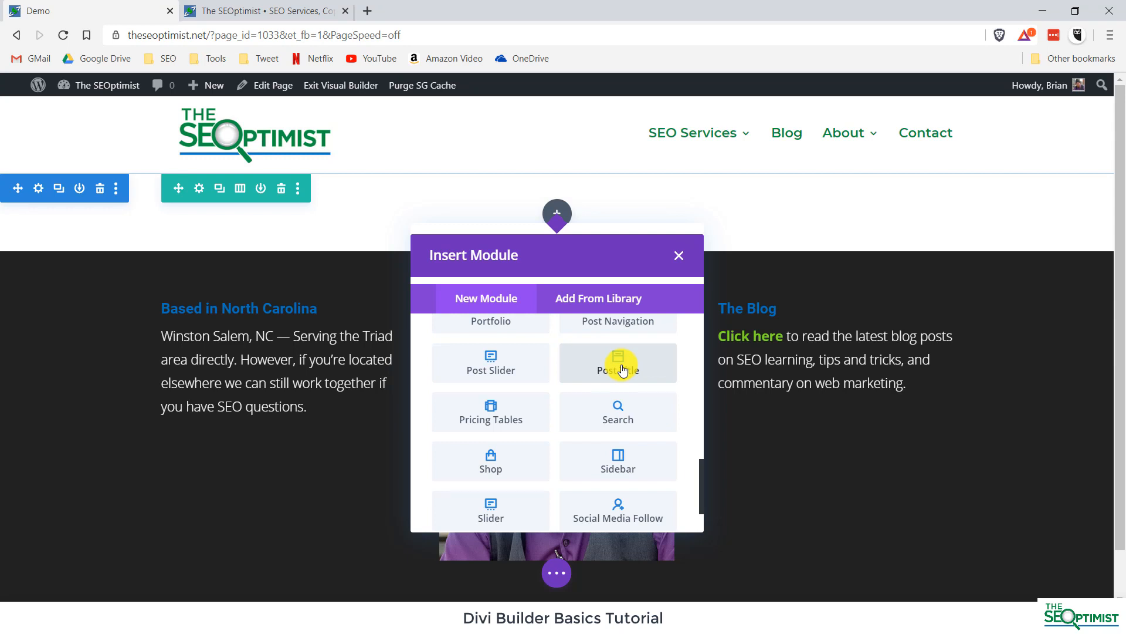
scroll(622, 368, "down", 3)
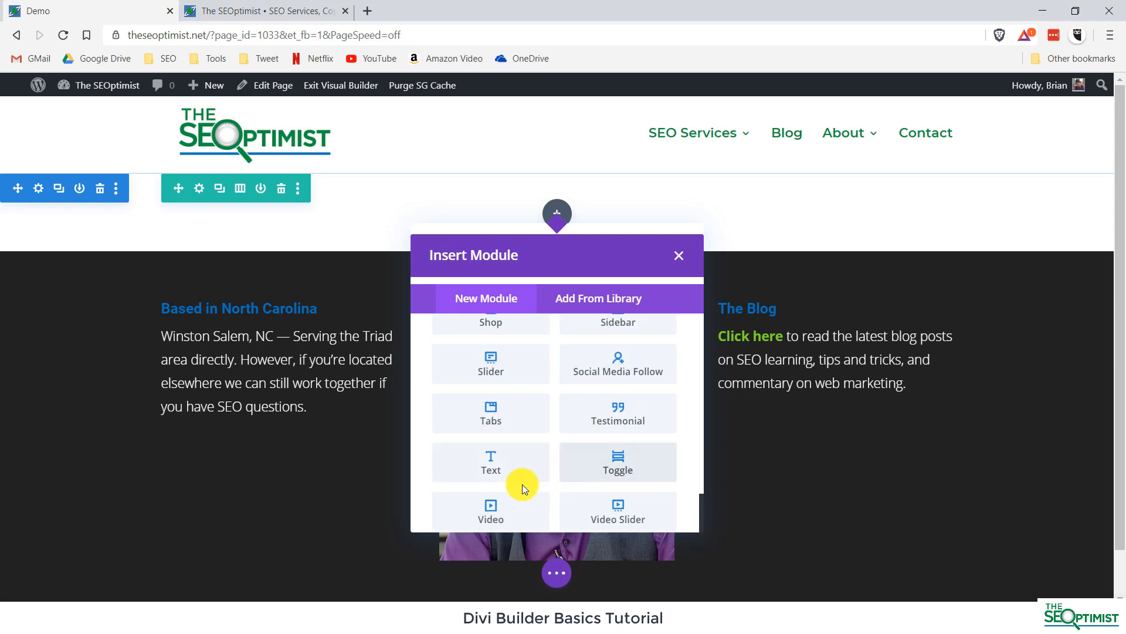
left_click(492, 462)
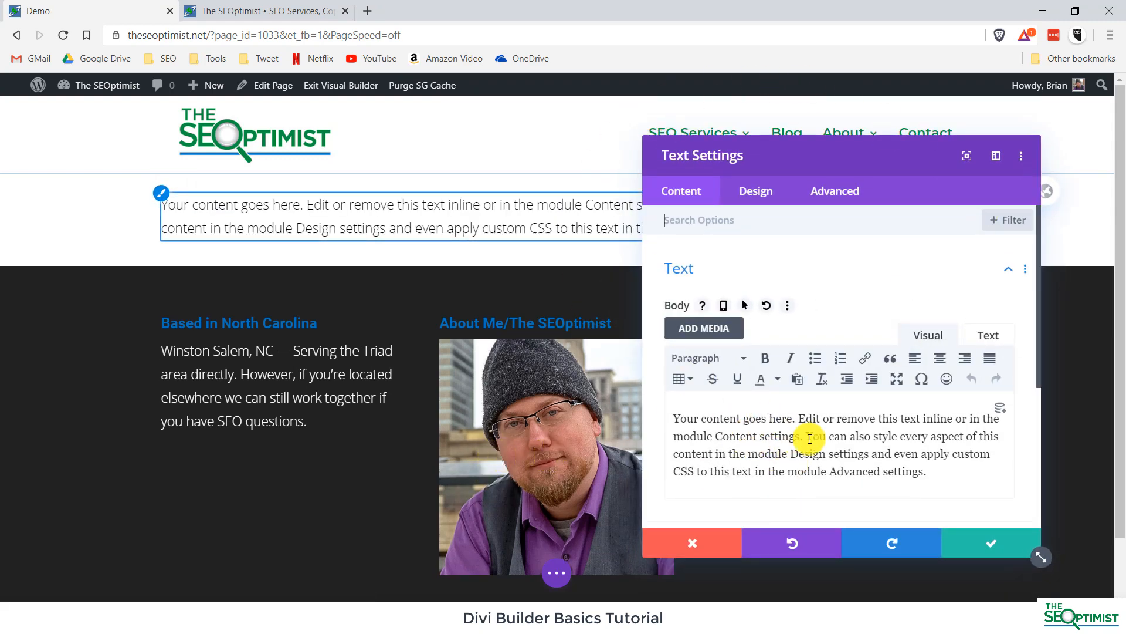
Replace the text module's placeholder body with "Demo Page", format it as Heading 1 and save the module.
double_click(780, 436)
key("ctrl+a")
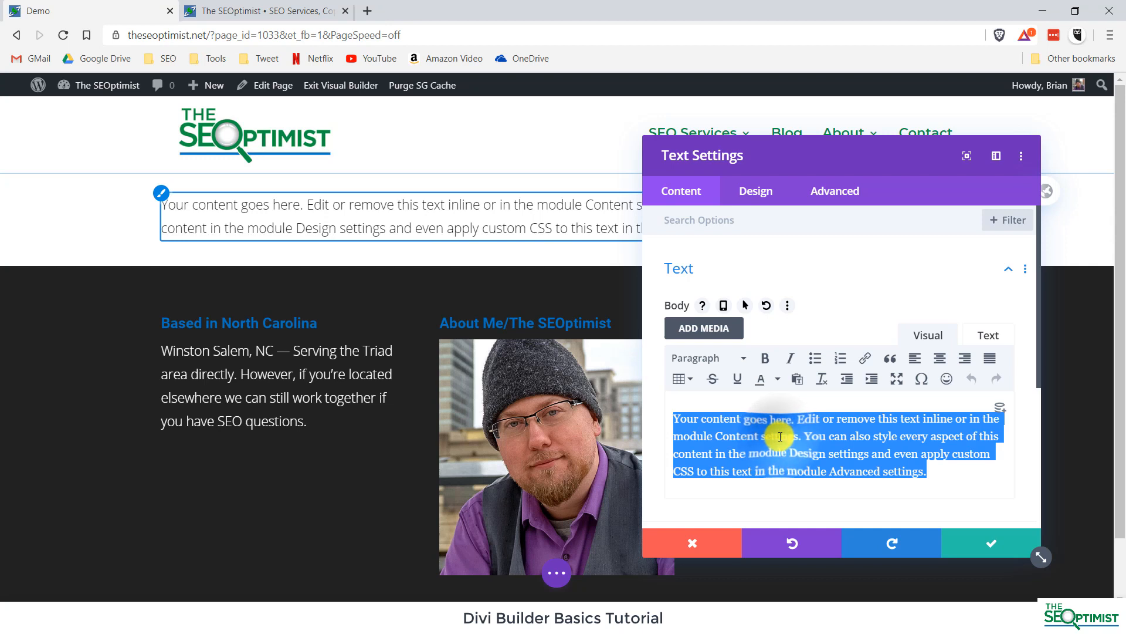
type("Demo Page")
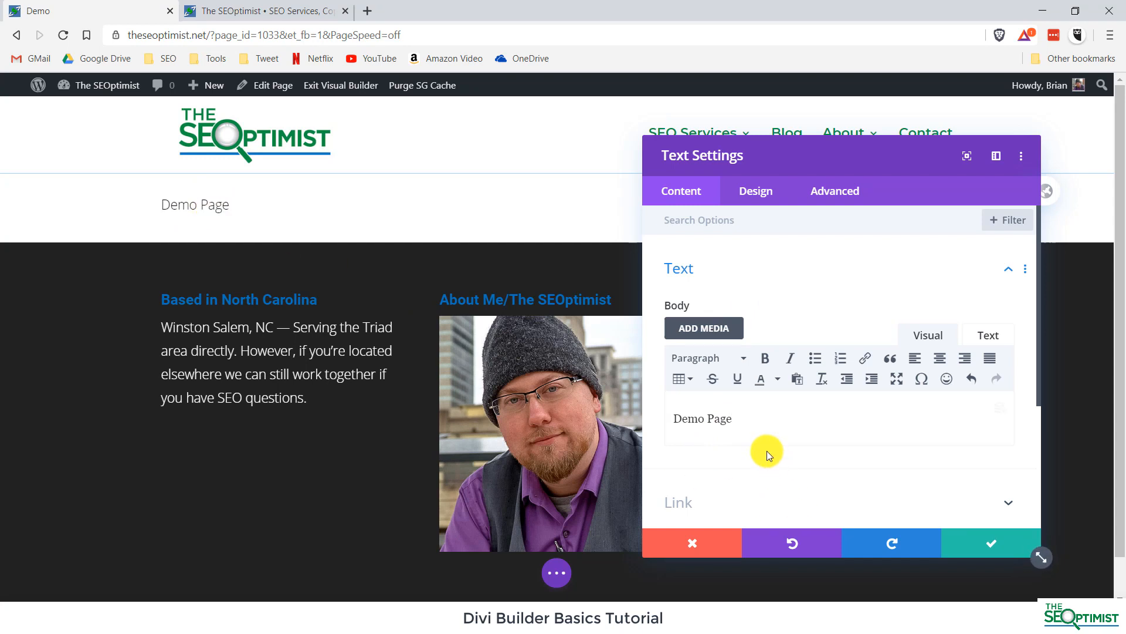
left_click_drag(744, 419, 656, 420)
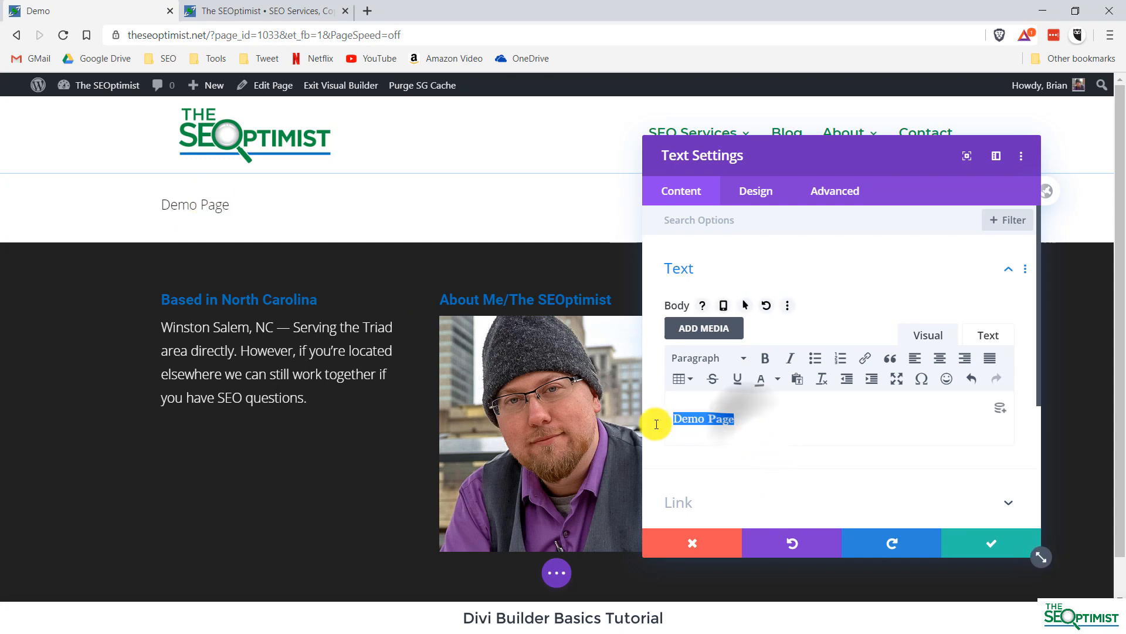
left_click(706, 359)
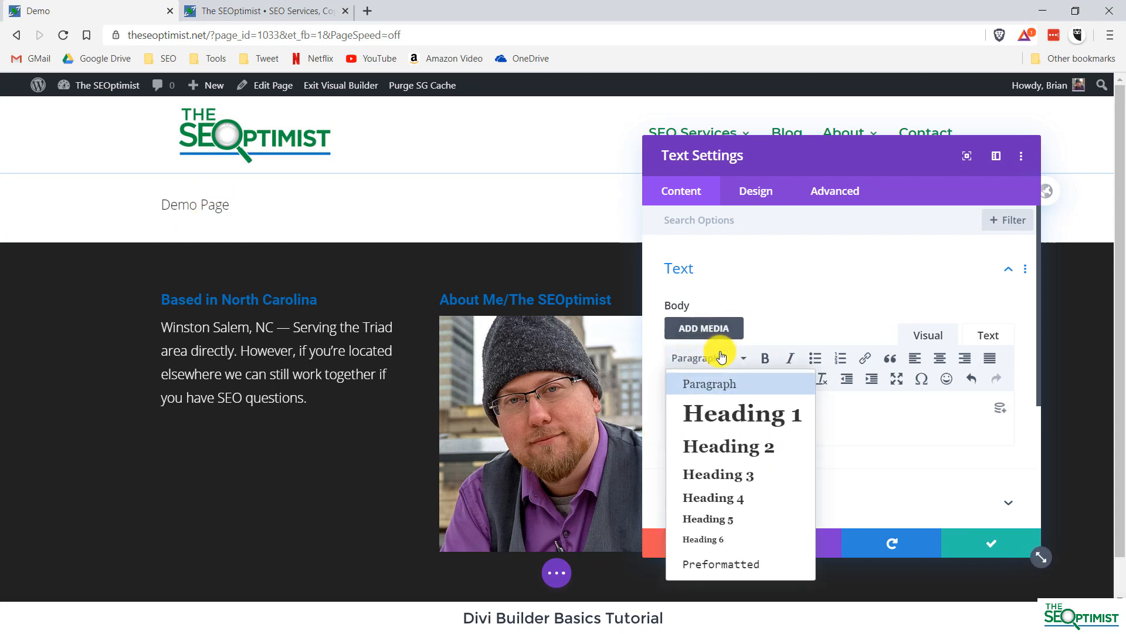
left_click(741, 413)
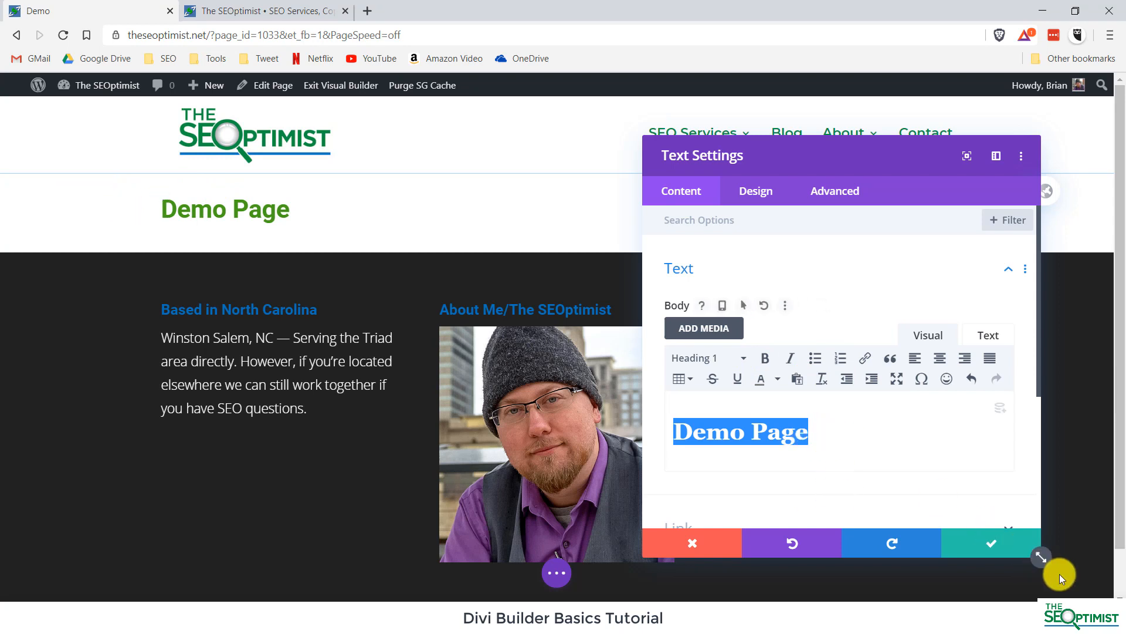
left_click(992, 544)
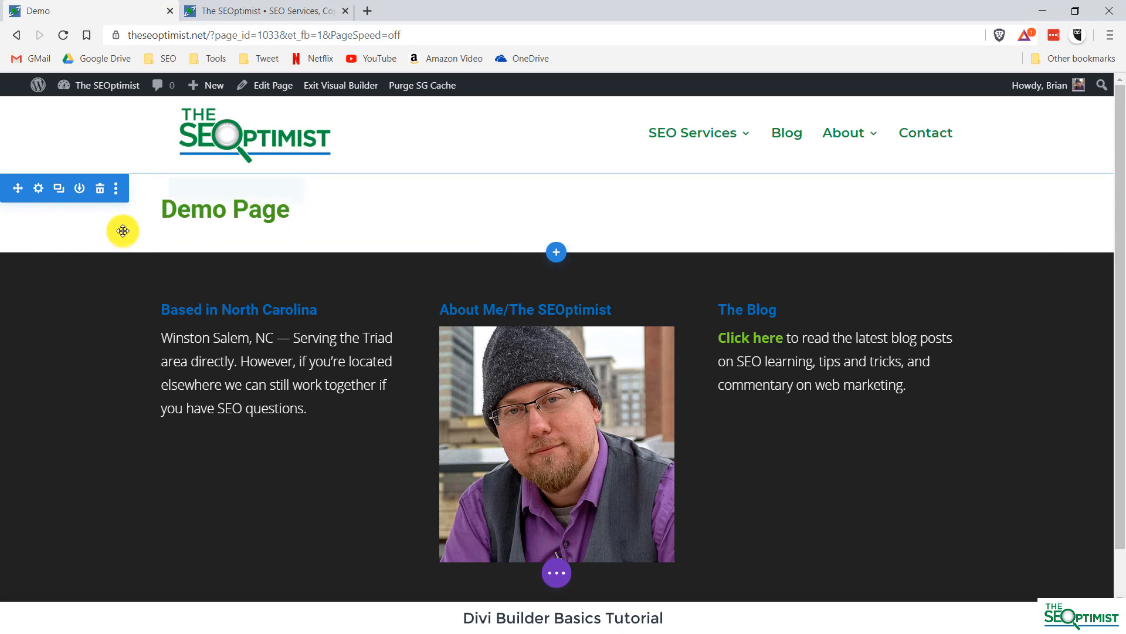
Set the background colour of the section containing the heading to yellow.
left_click(39, 189)
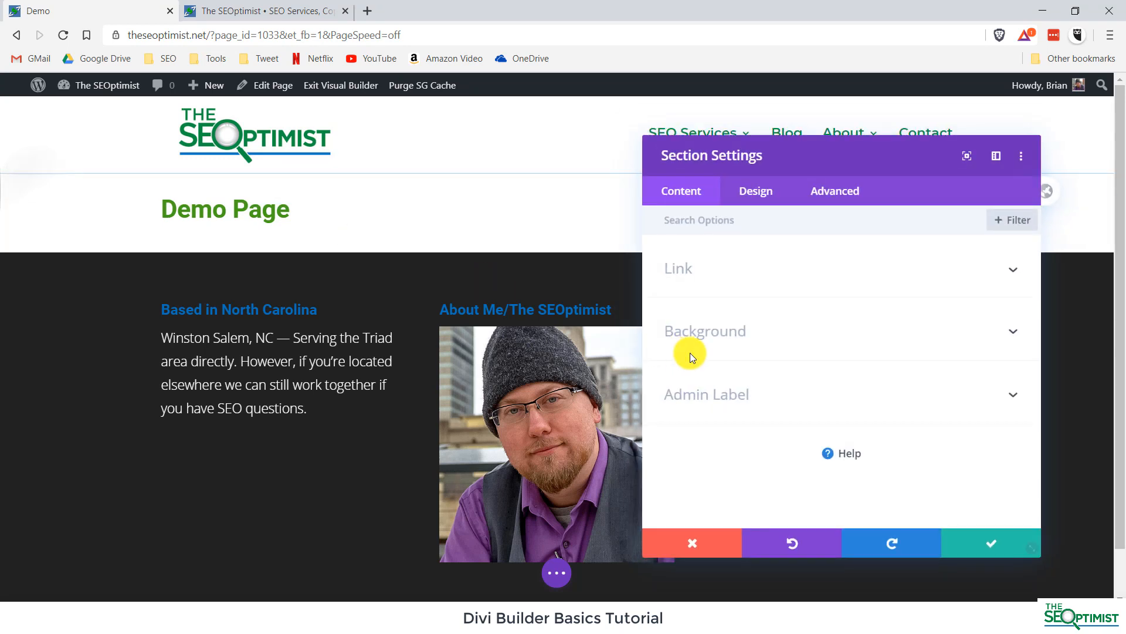
left_click(732, 332)
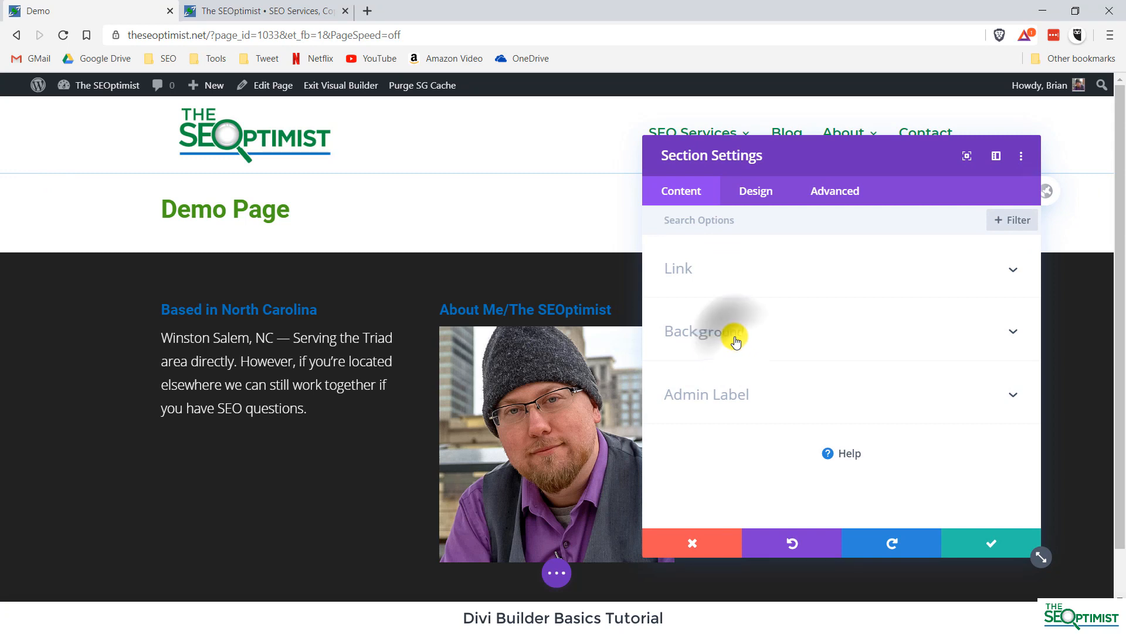
scroll(780, 415, "down", 2)
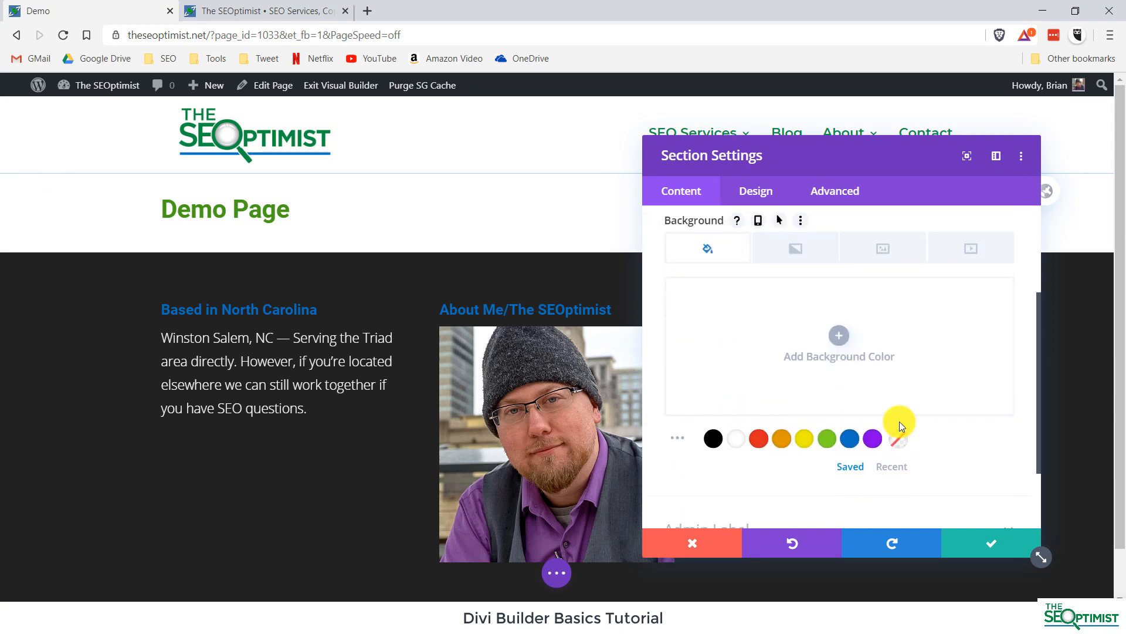
left_click(805, 440)
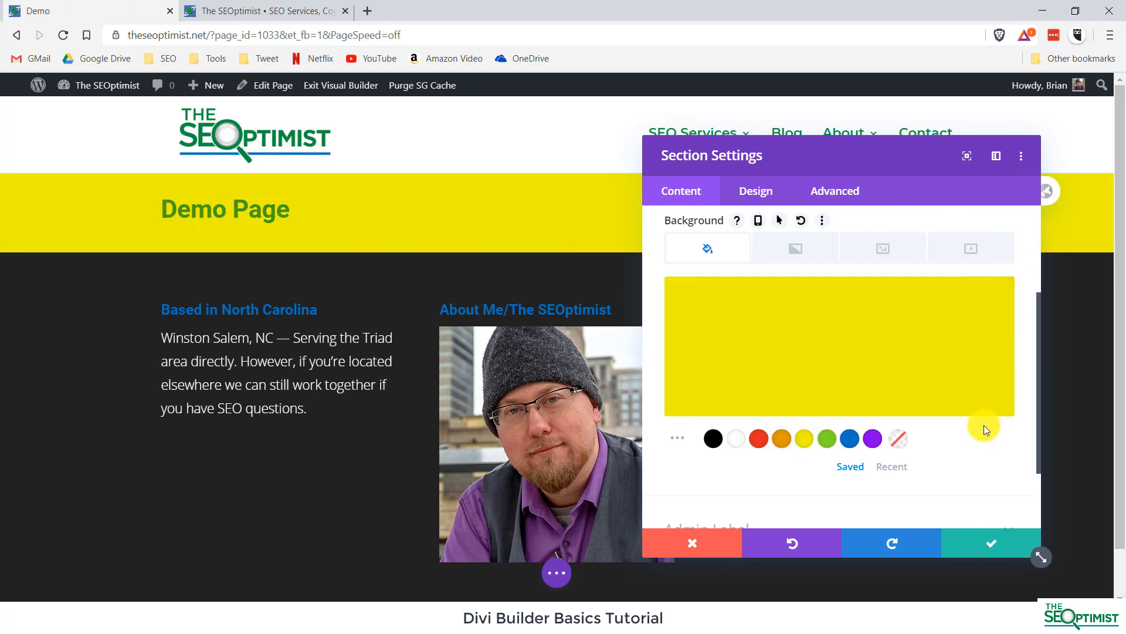
Set Content-loss-users-rushing-away.jpg from the media library as the section's background image.
mouse_move(835, 290)
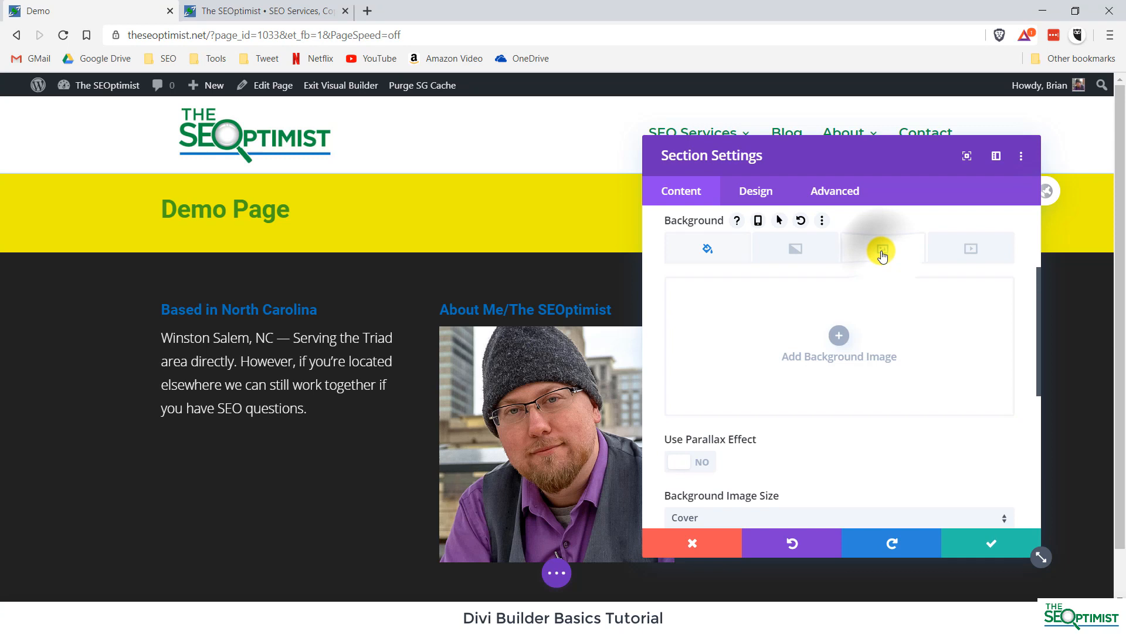
left_click(833, 332)
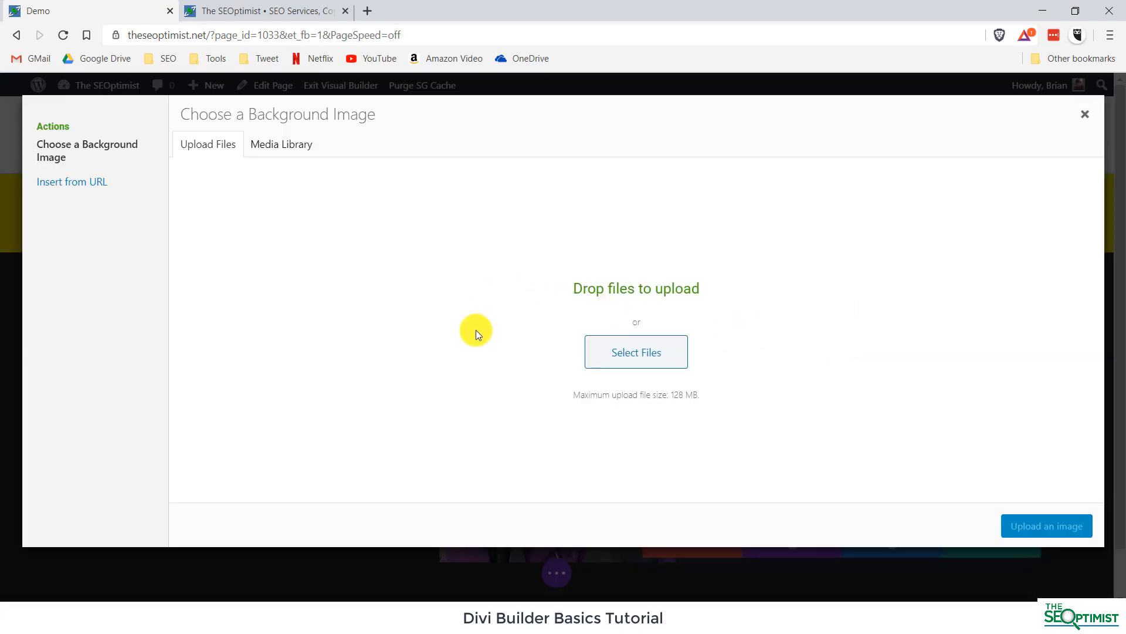
left_click(274, 143)
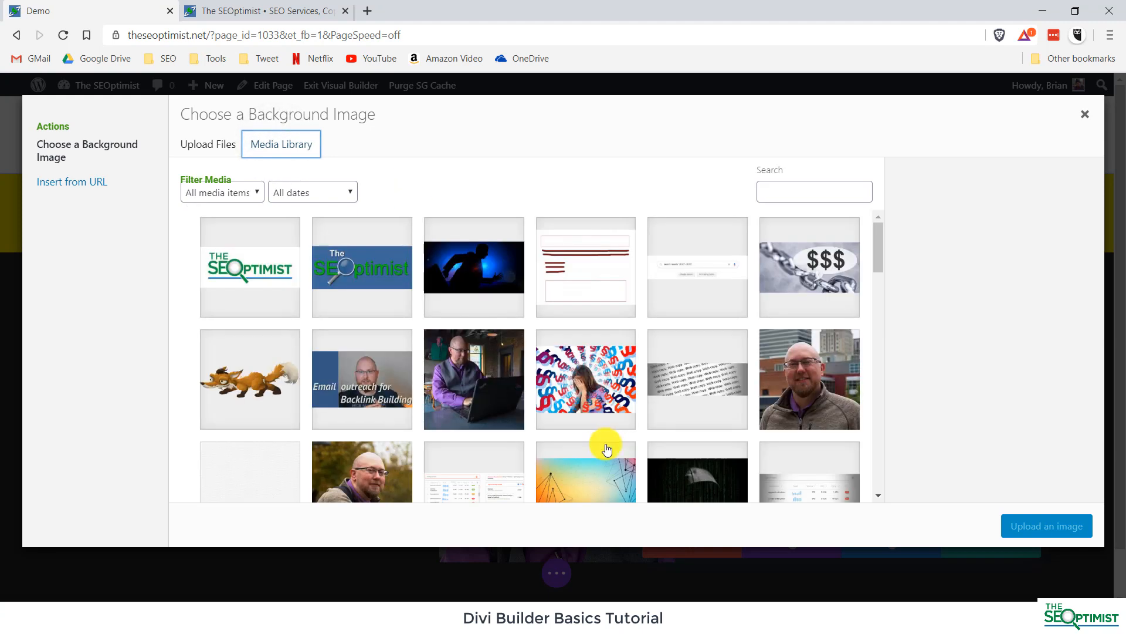
left_click(476, 269)
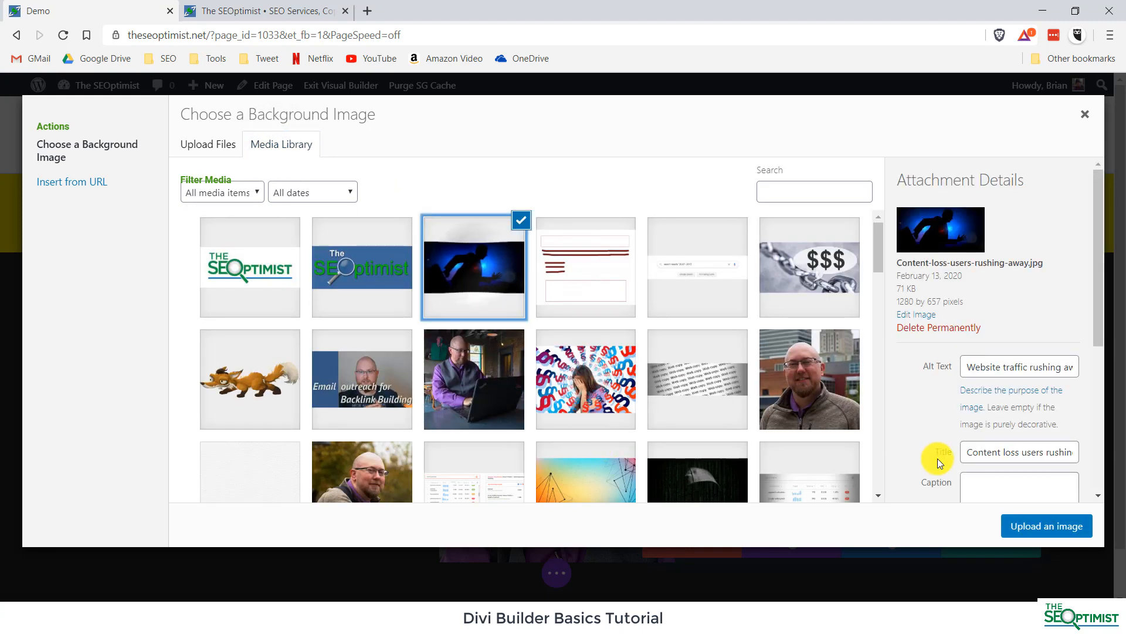
left_click(1038, 528)
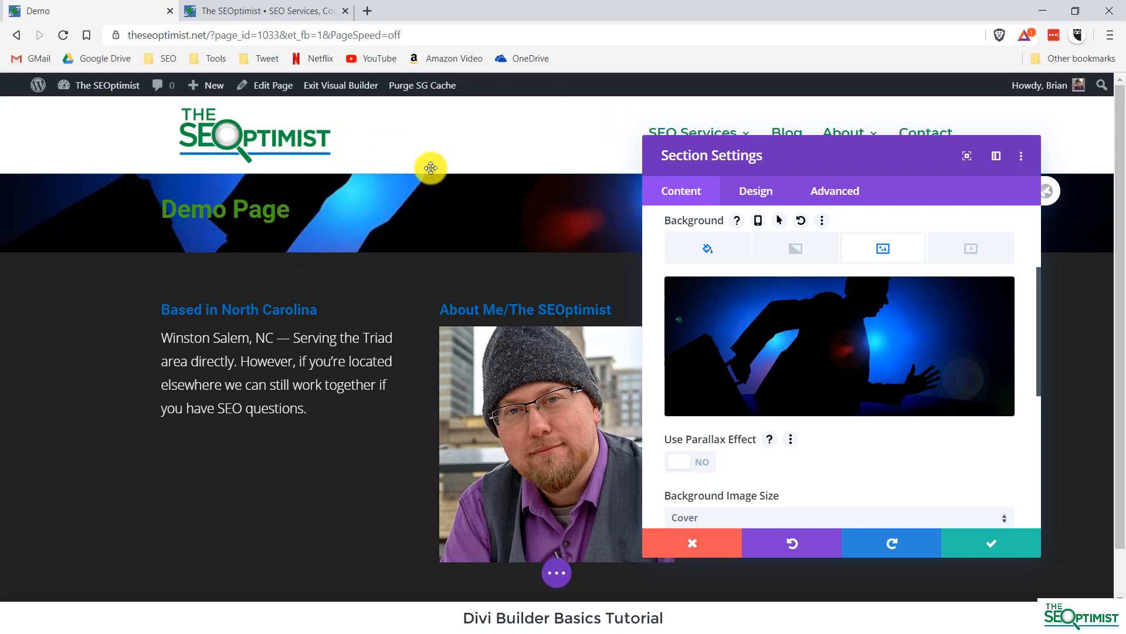
scroll(910, 325, "down", 2)
scroll(907, 334, "down", 1)
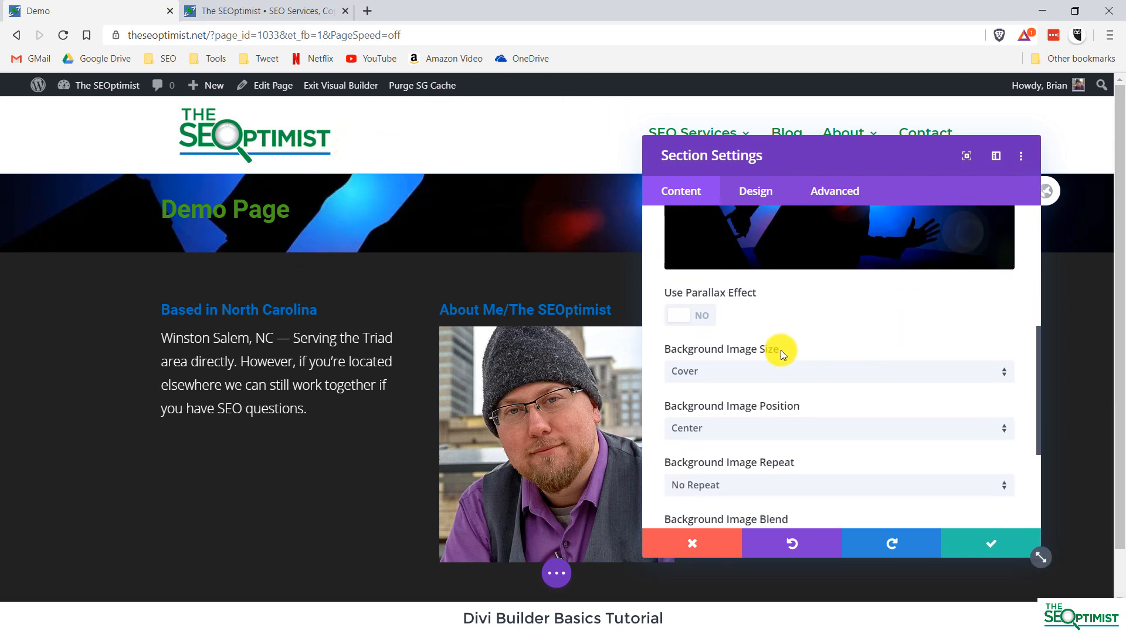
Try the Fit and Actual Size options for the section's background image size.
left_click(737, 369)
left_click(741, 410)
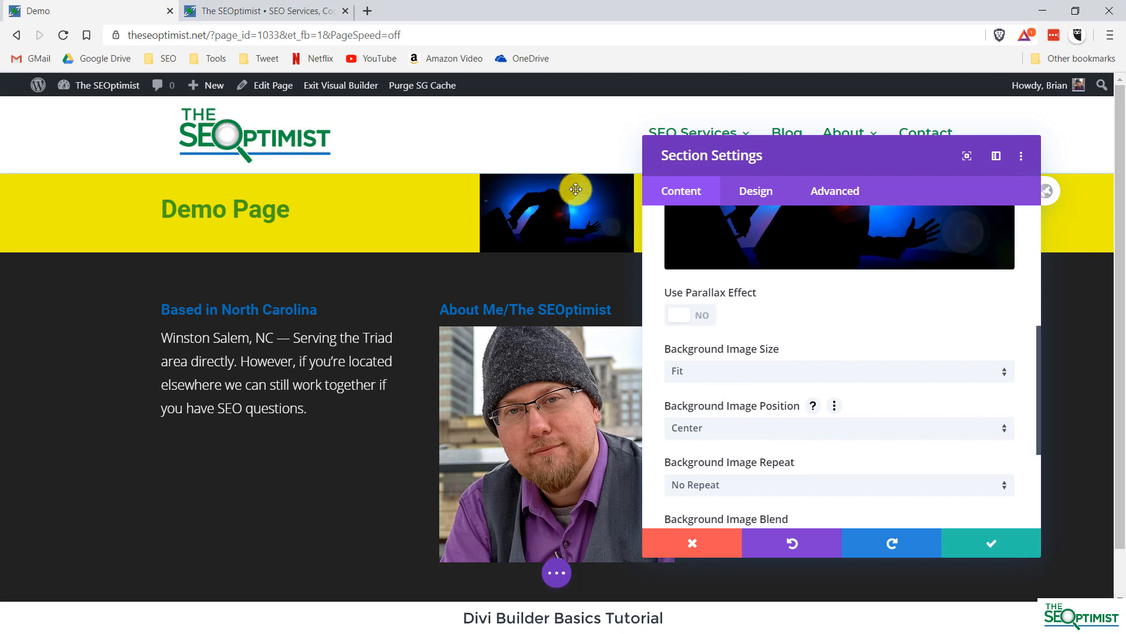
left_click(710, 381)
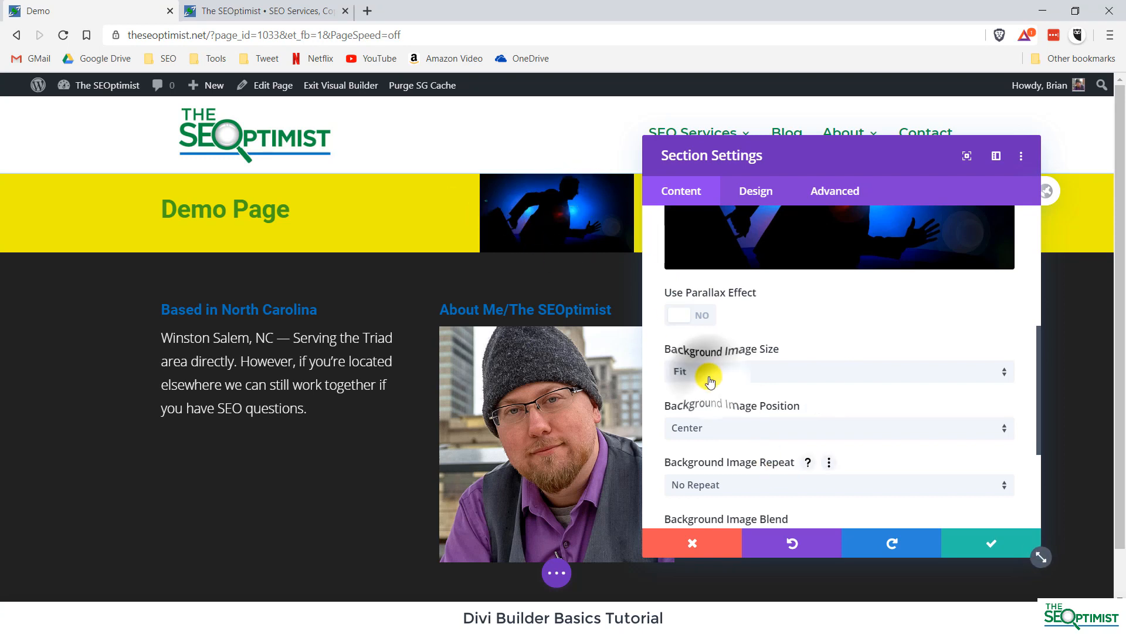
left_click(761, 433)
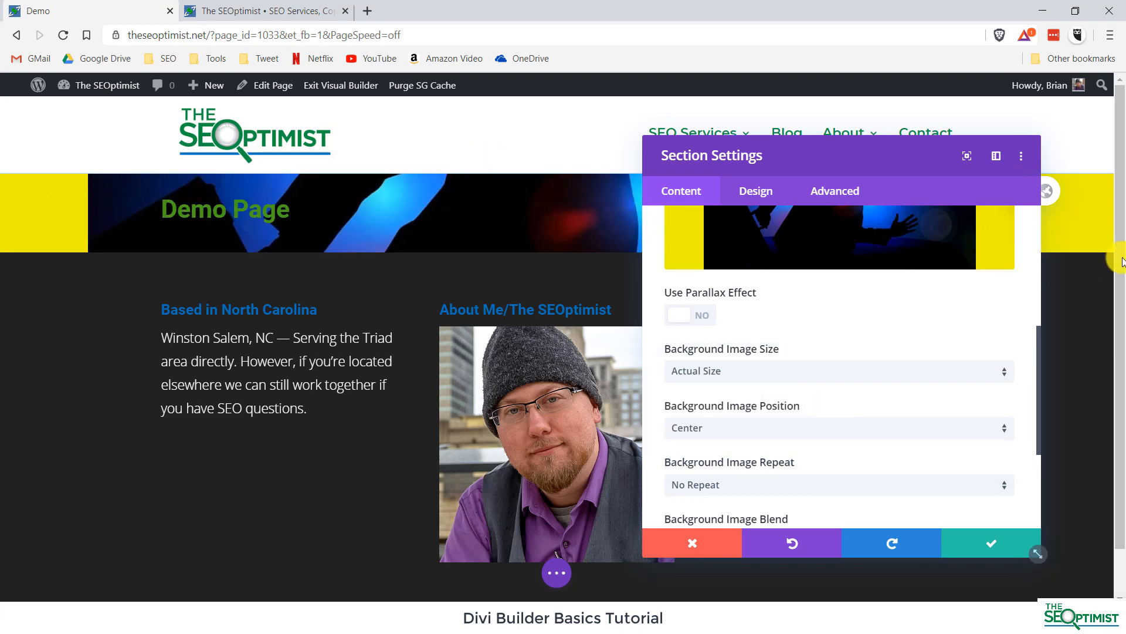
left_click_drag(863, 155, 909, 267)
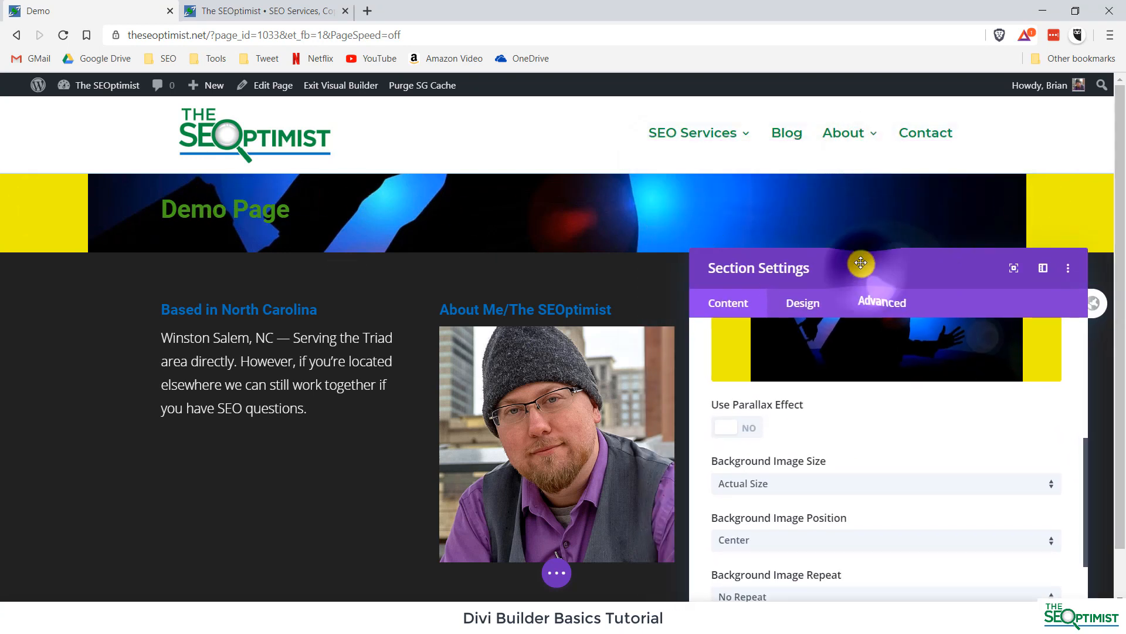
left_click_drag(860, 261, 813, 192)
Set the section's background image size to Cover and save the section settings.
left_click(729, 422)
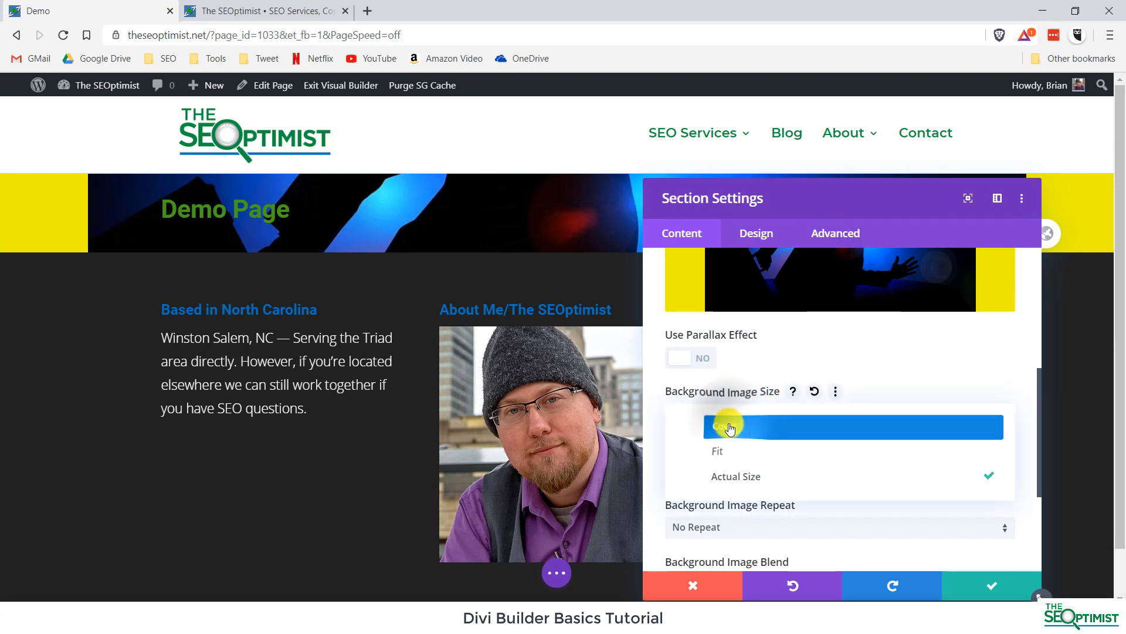
left_click(729, 427)
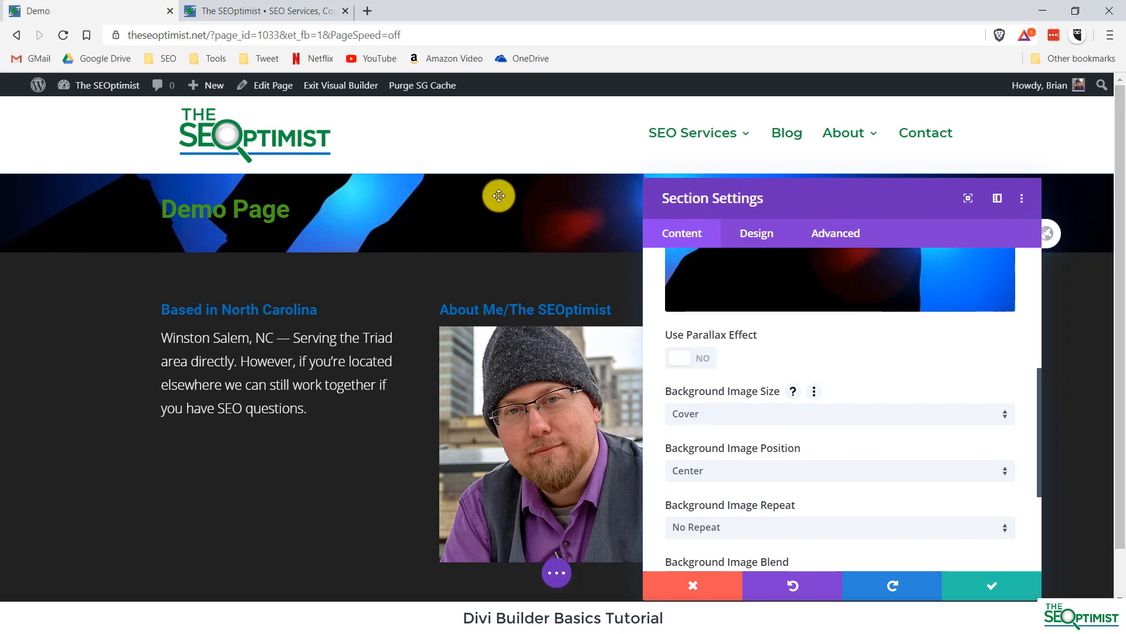
left_click(962, 585)
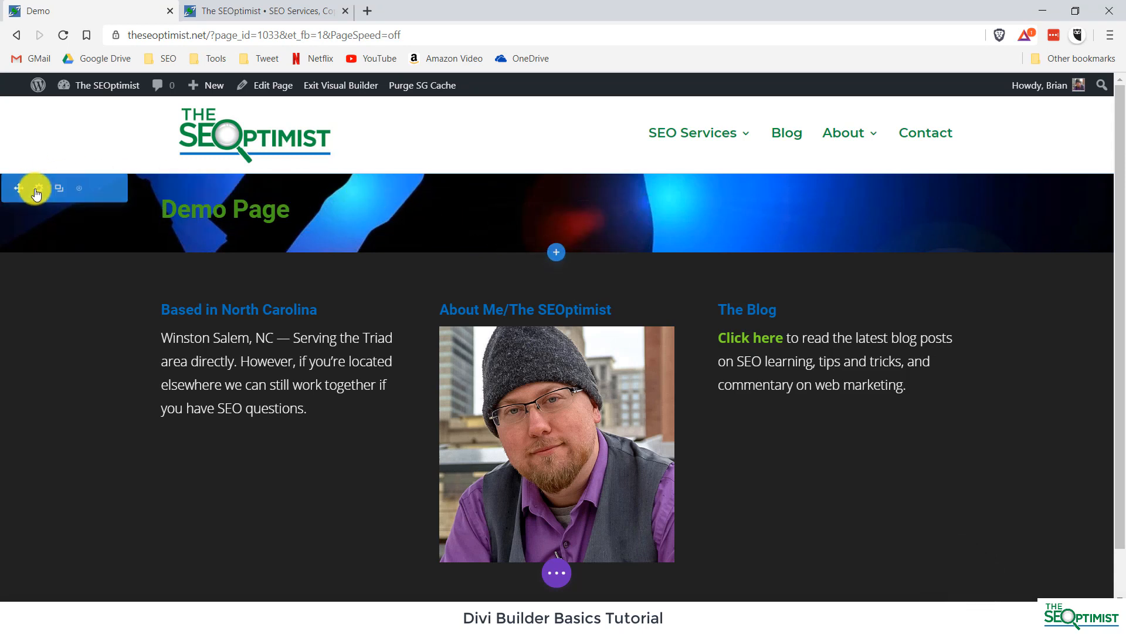
Open the spacing options in the design settings of the section containing the Demo Page heading.
left_click(38, 188)
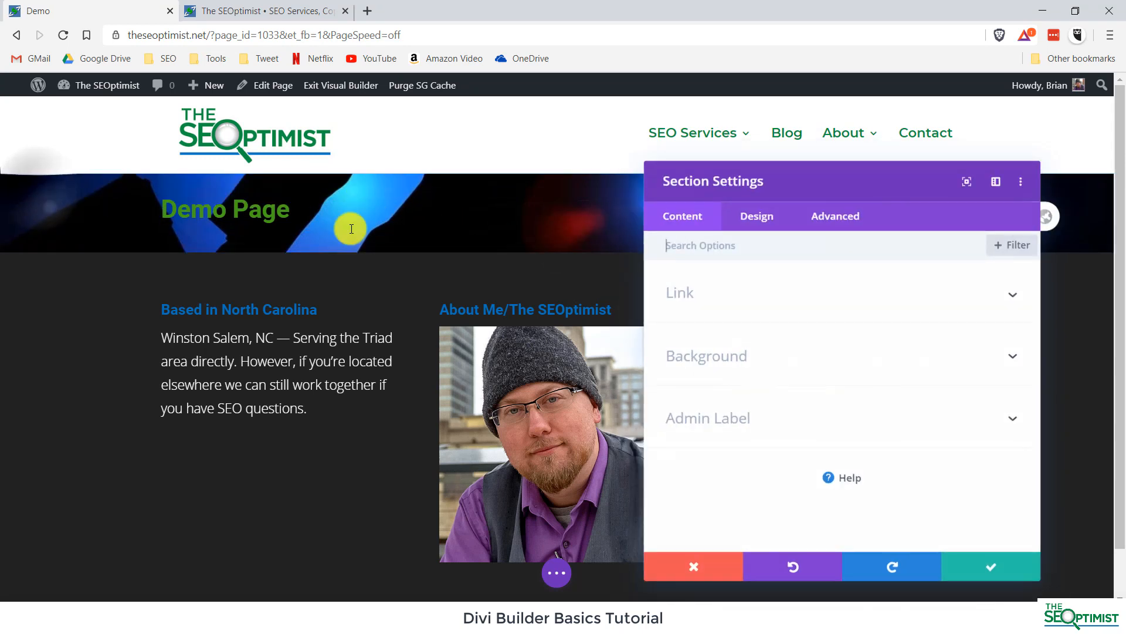
left_click(771, 226)
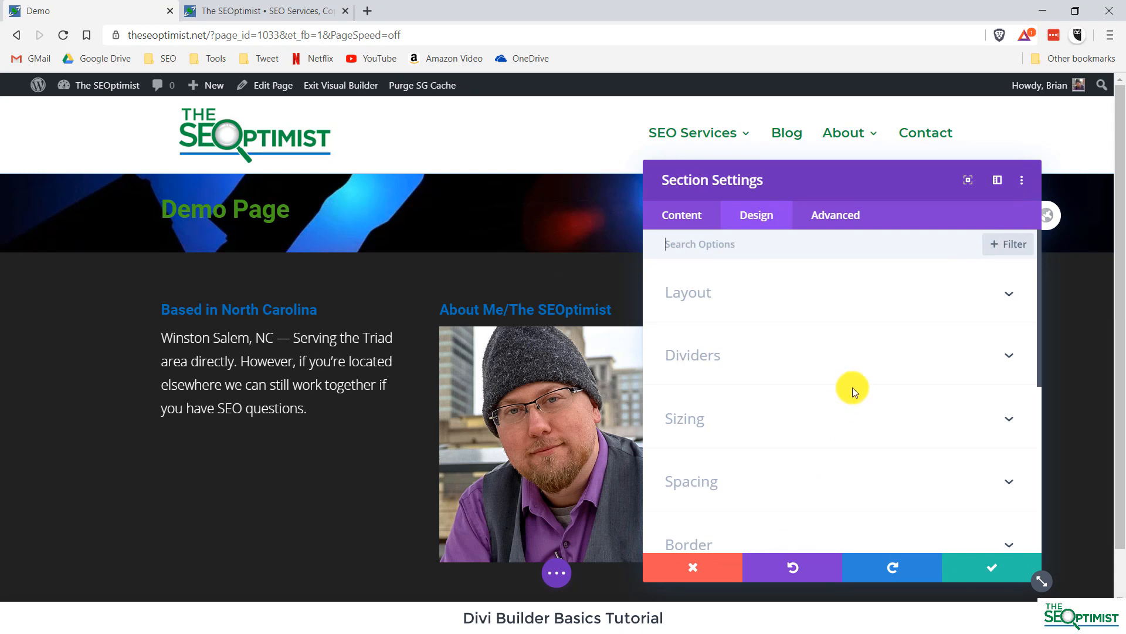
left_click(736, 290)
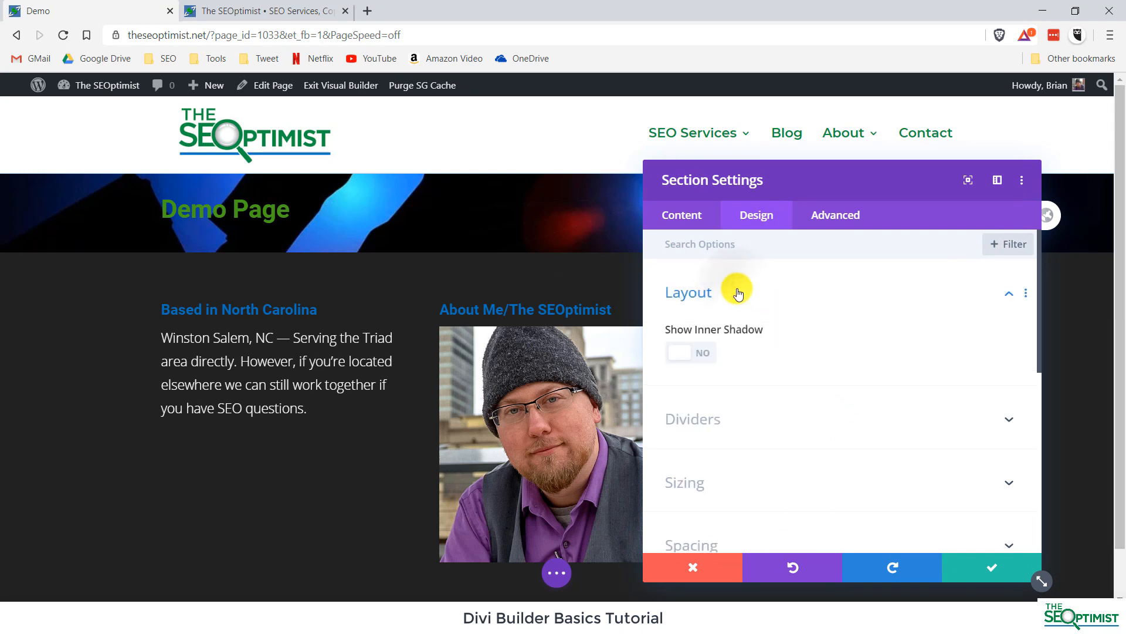
scroll(763, 294, "down", 3)
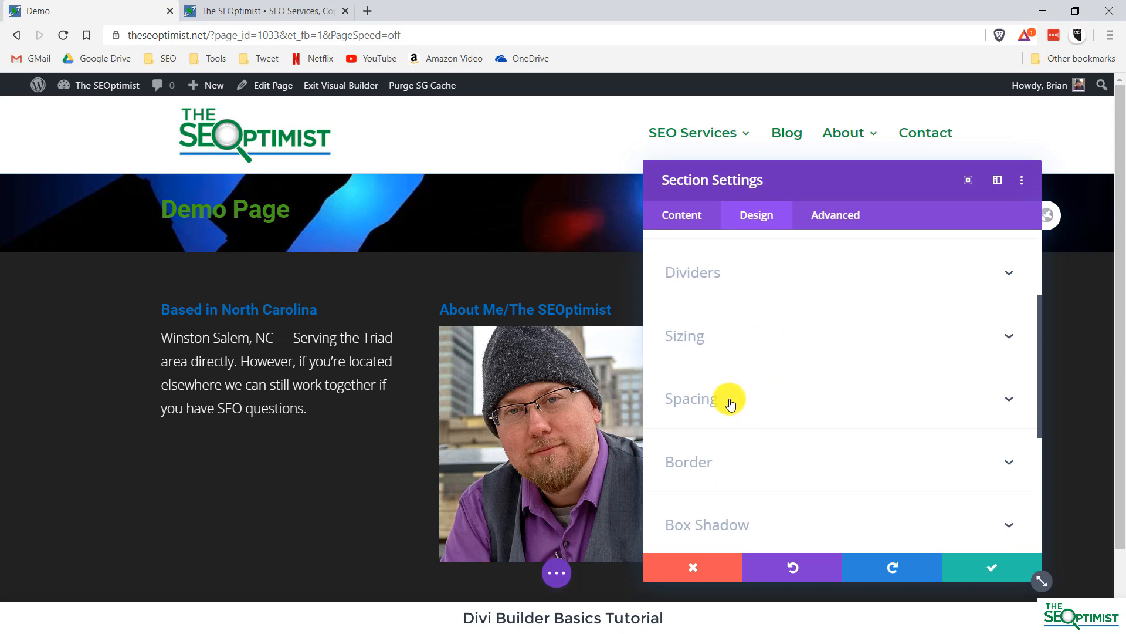
left_click(730, 403)
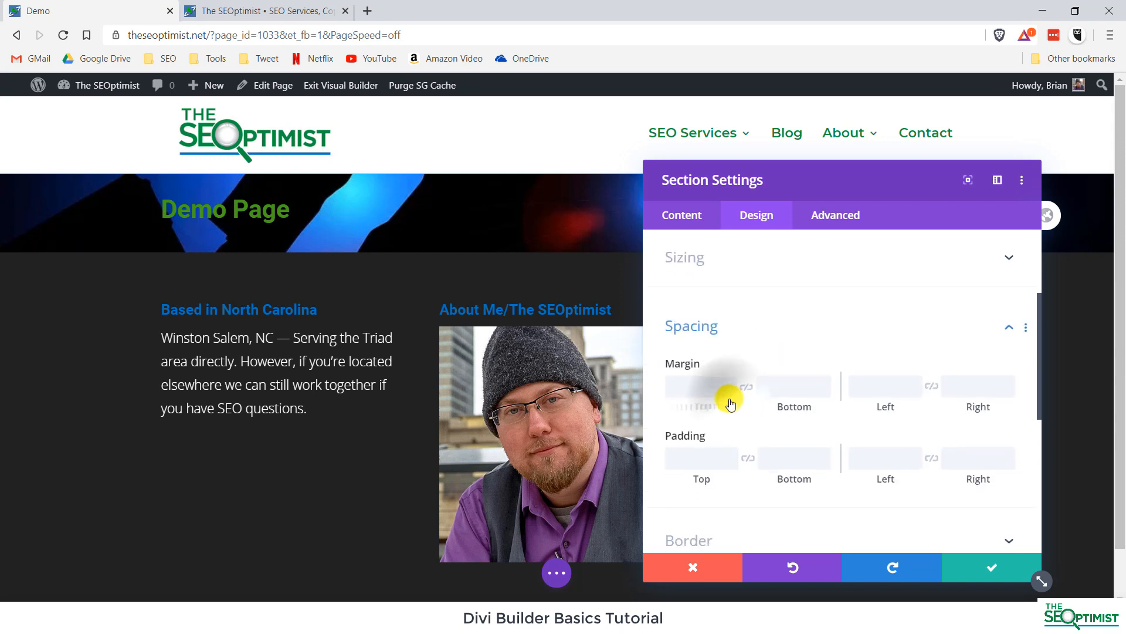
Try a 50px top margin on the heading section and clear the value.
left_click(692, 374)
left_click(685, 453)
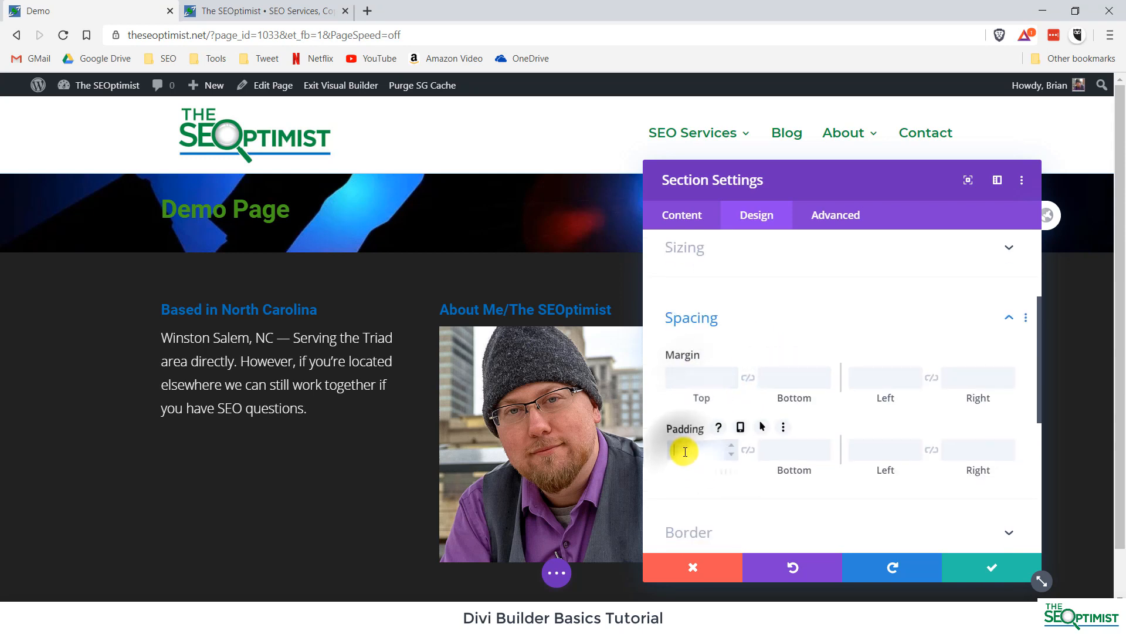
left_click(697, 384)
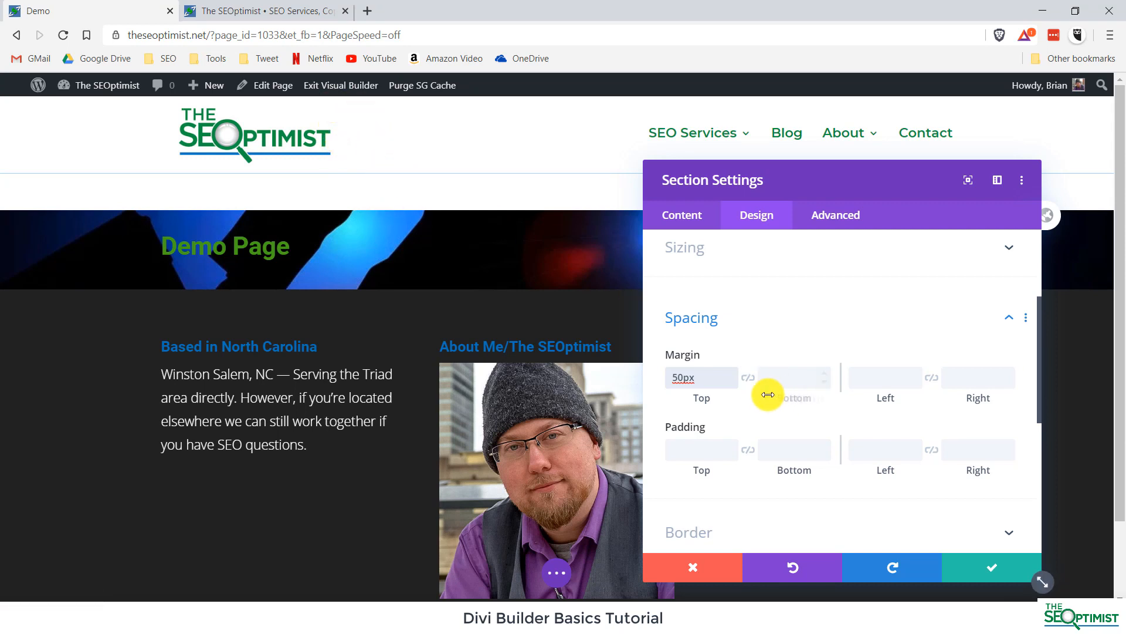
key("BackSpace")
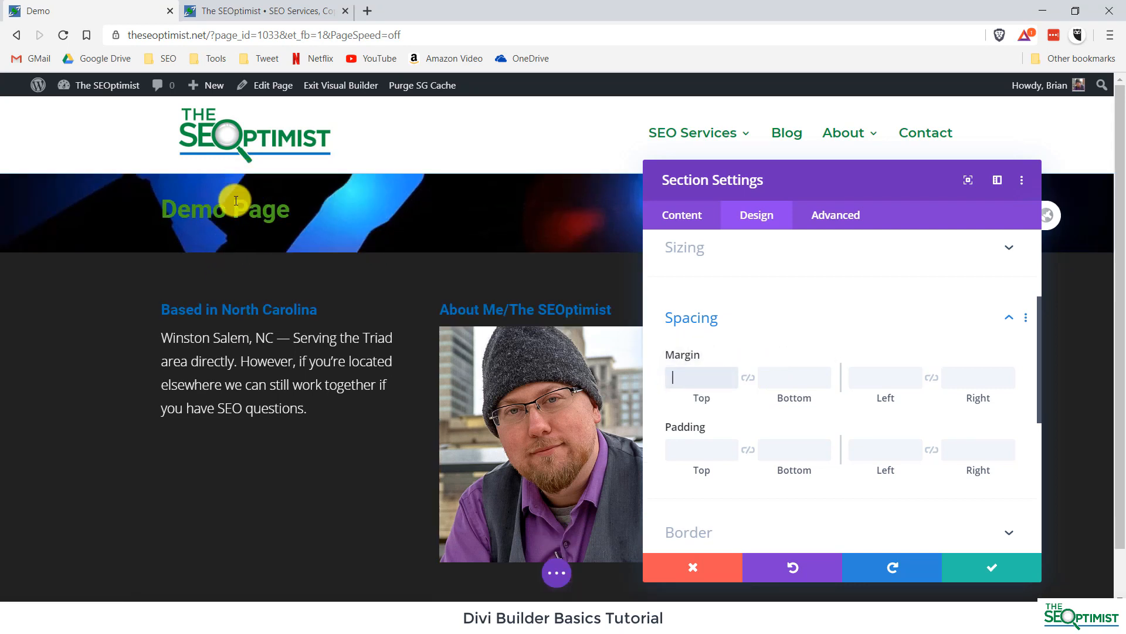
Set the heading section's top and bottom padding to 50px.
left_click(687, 447)
type("50")
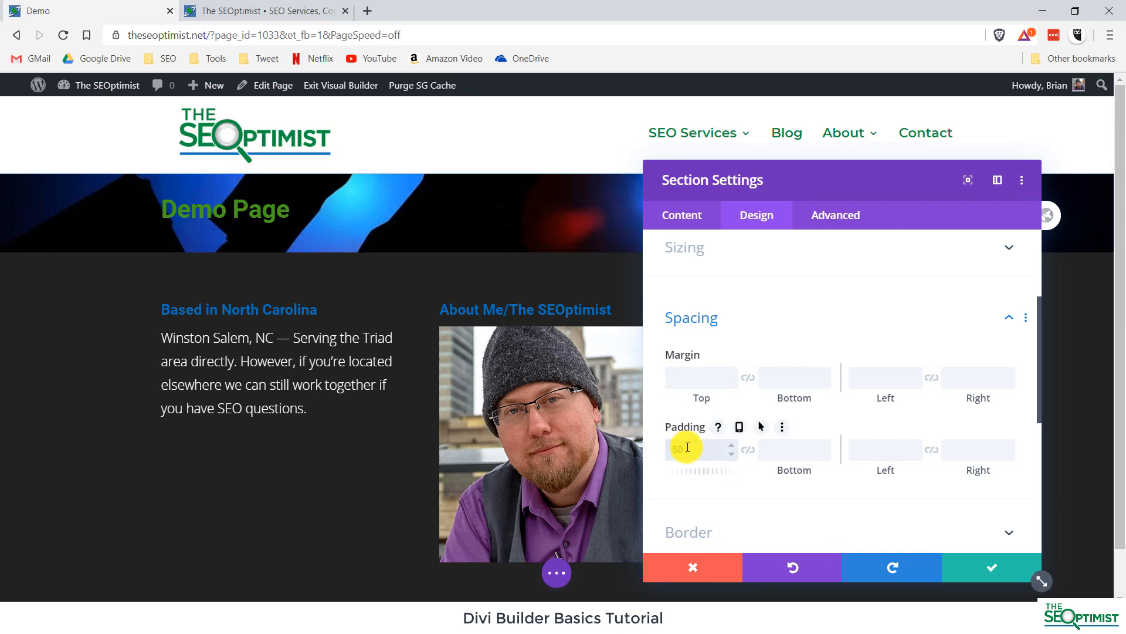
type("px")
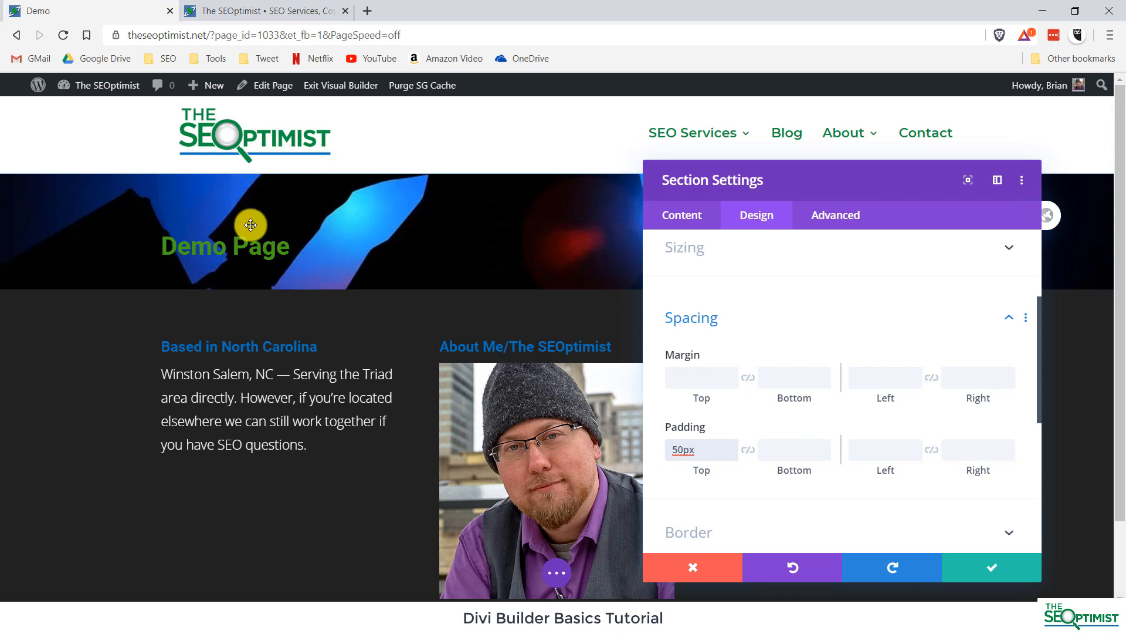
left_click(787, 446)
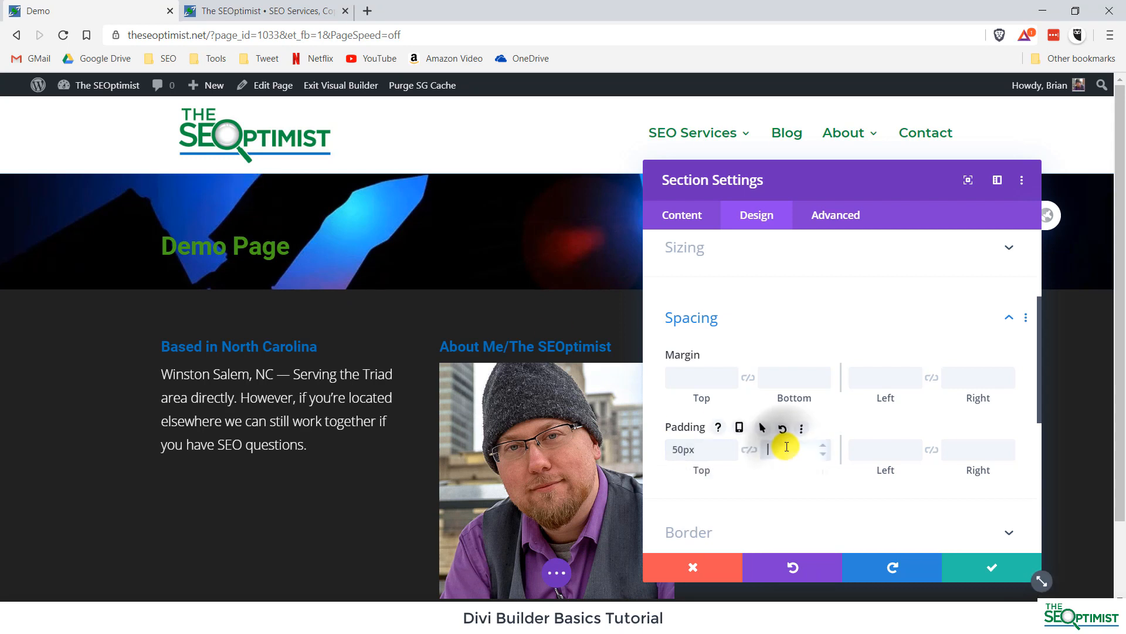
type("50px")
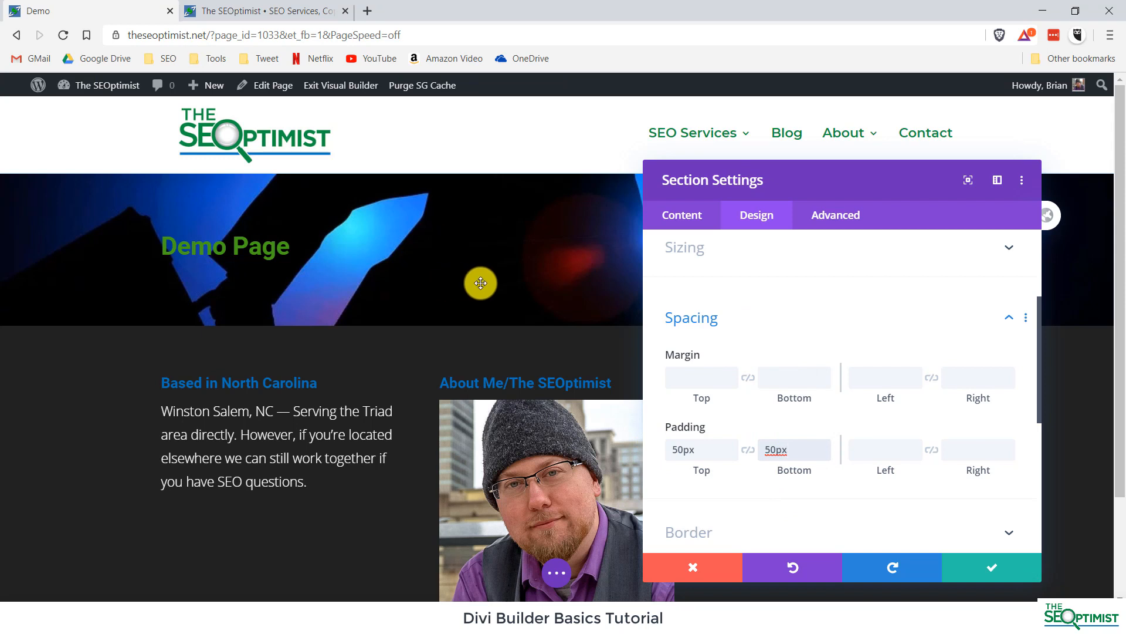
Enable responsive padding for the section and set its tablet top and bottom padding to 40px.
left_click(737, 434)
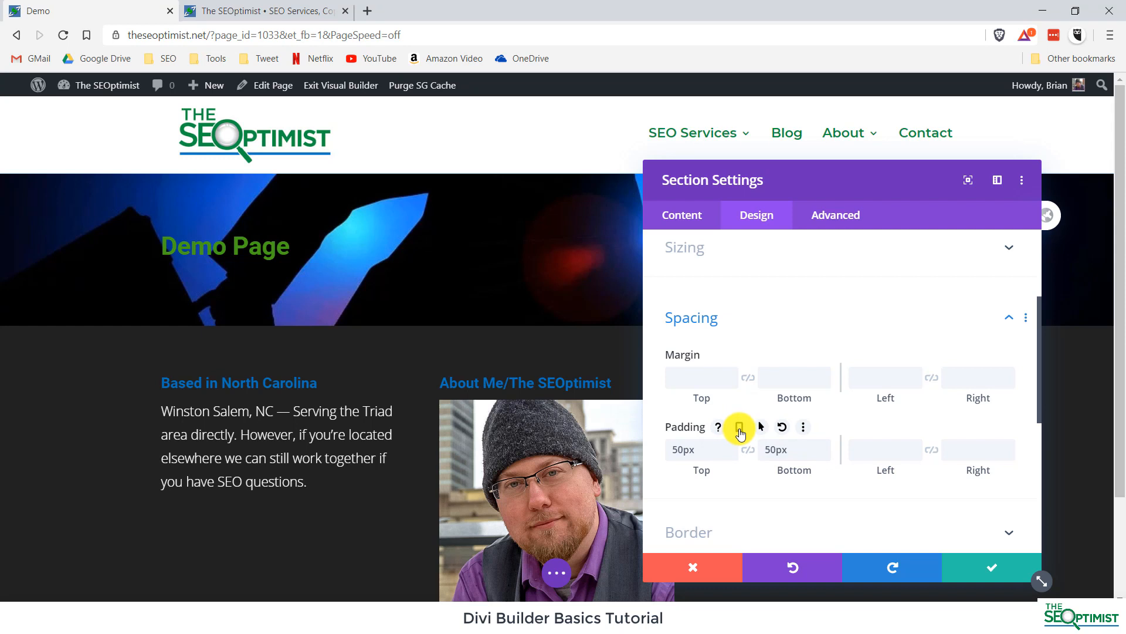
left_click(739, 428)
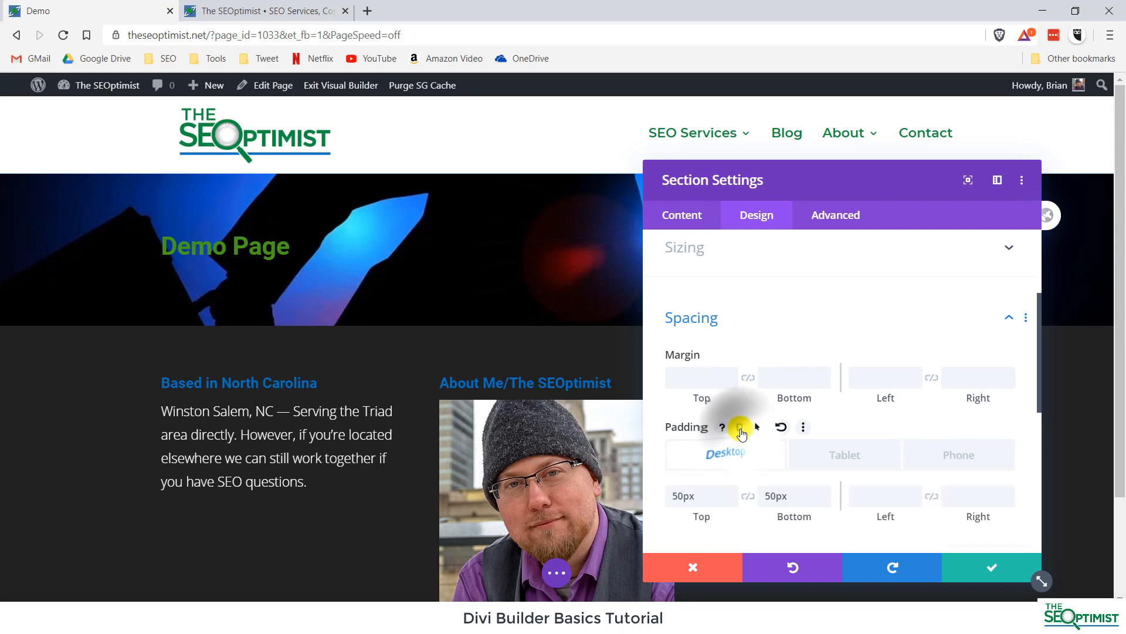
scroll(757, 433, "down", 1)
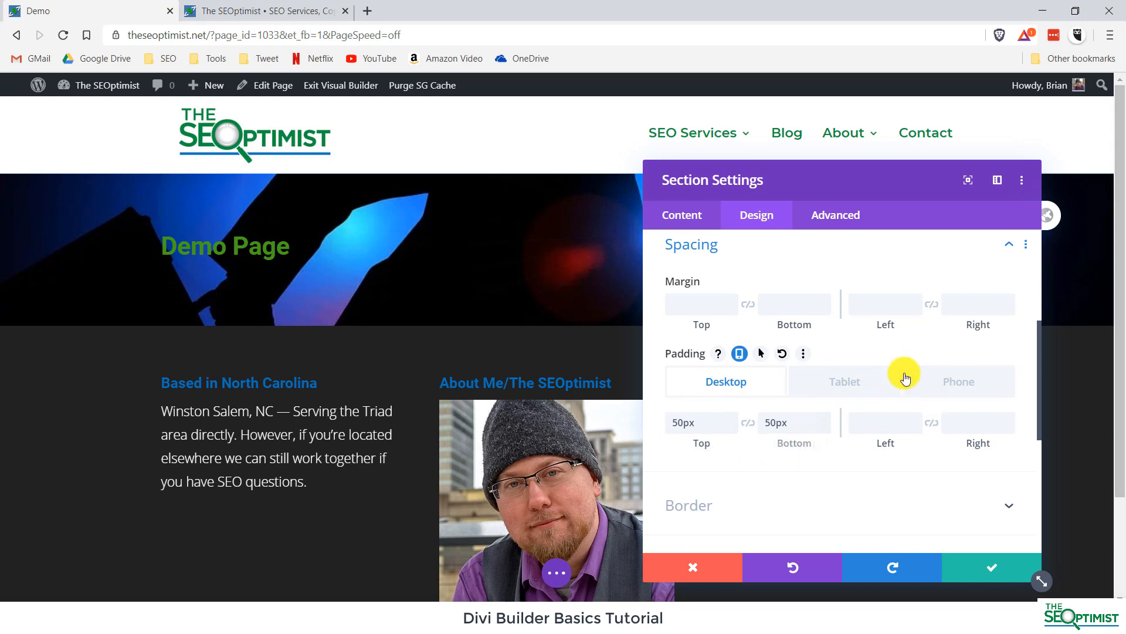
left_click(843, 387)
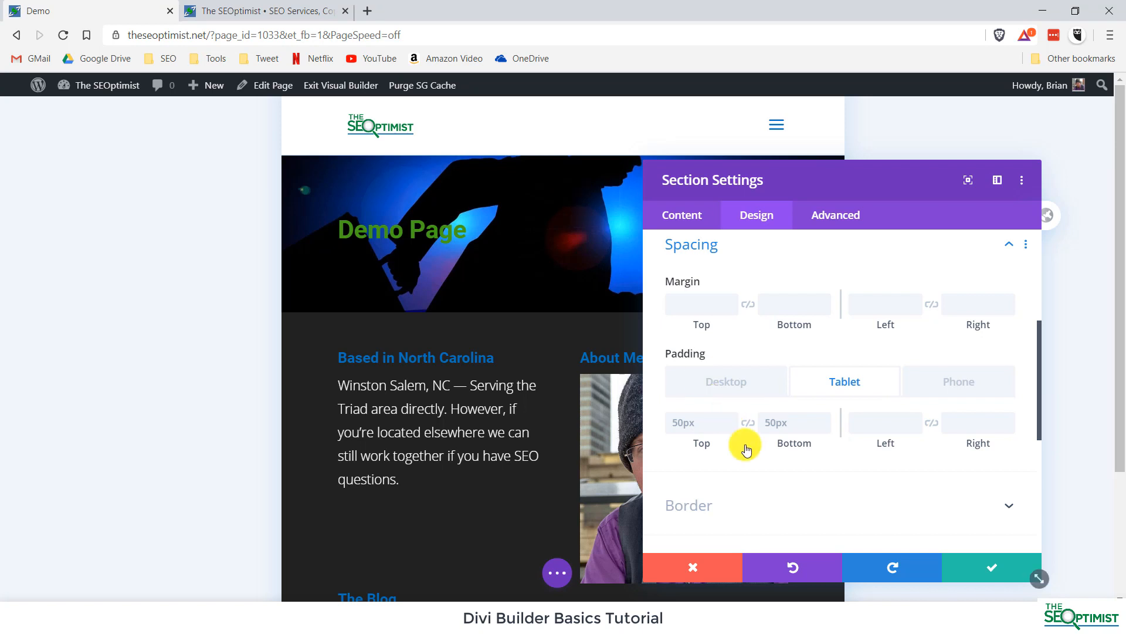
left_click(700, 423)
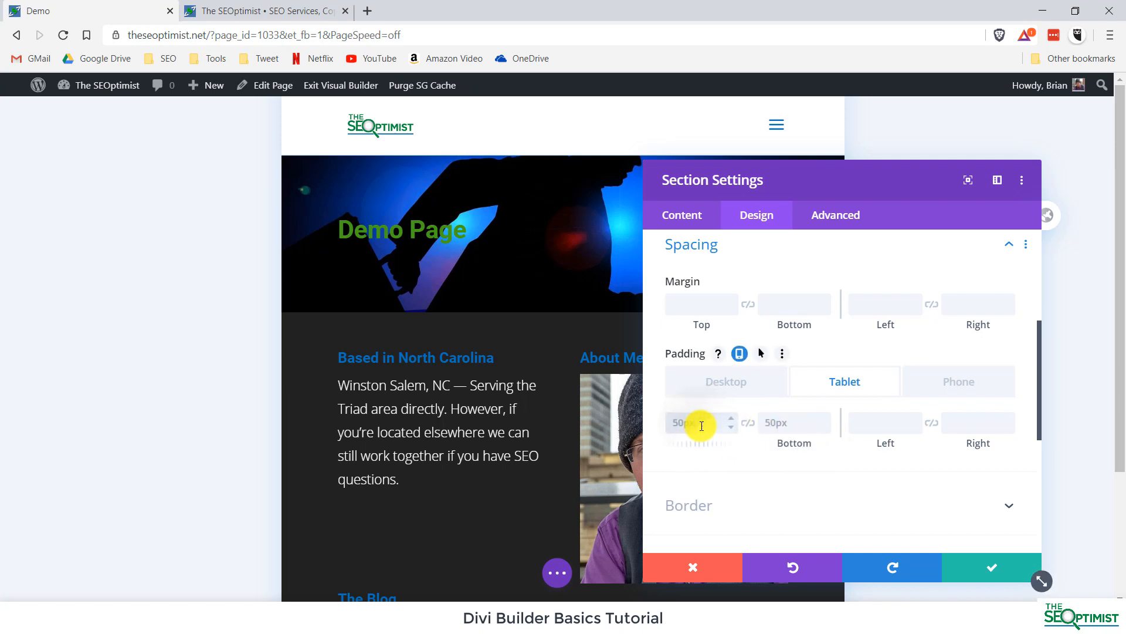
type("40")
left_click(786, 419)
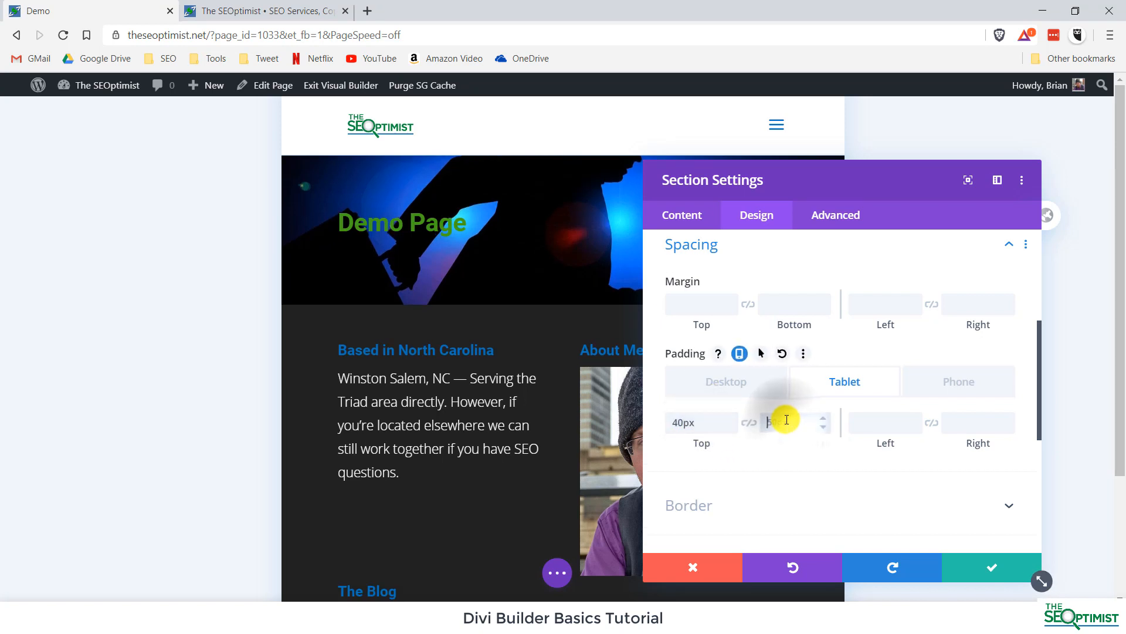
type("40px")
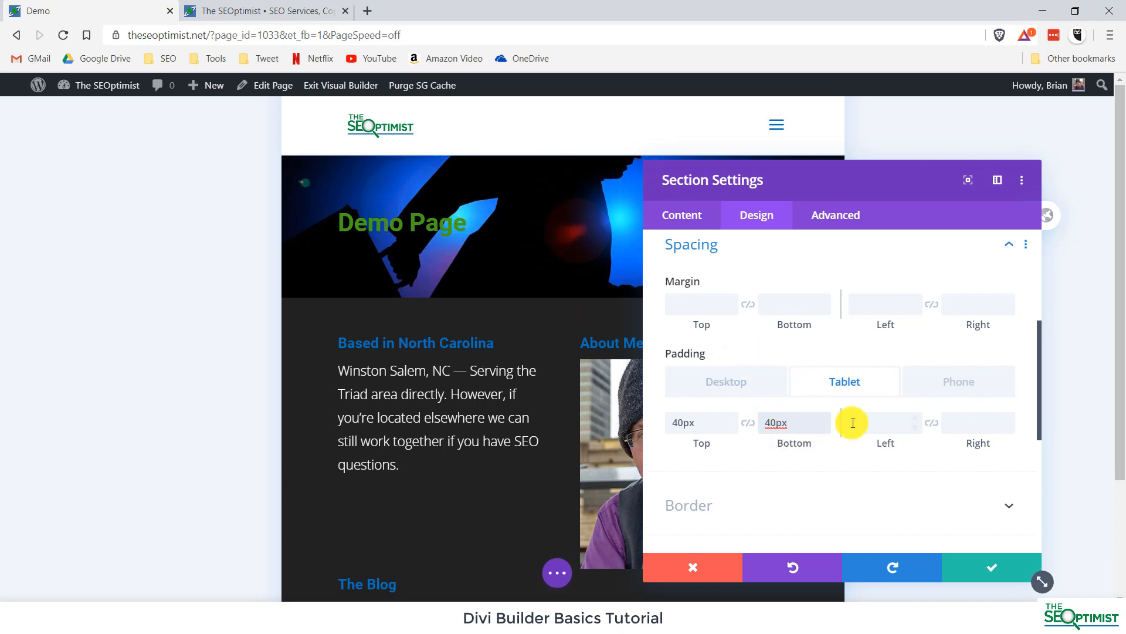
Set the section's phone top and bottom padding to 25px, return to the desktop values and save the section settings.
left_click(958, 379)
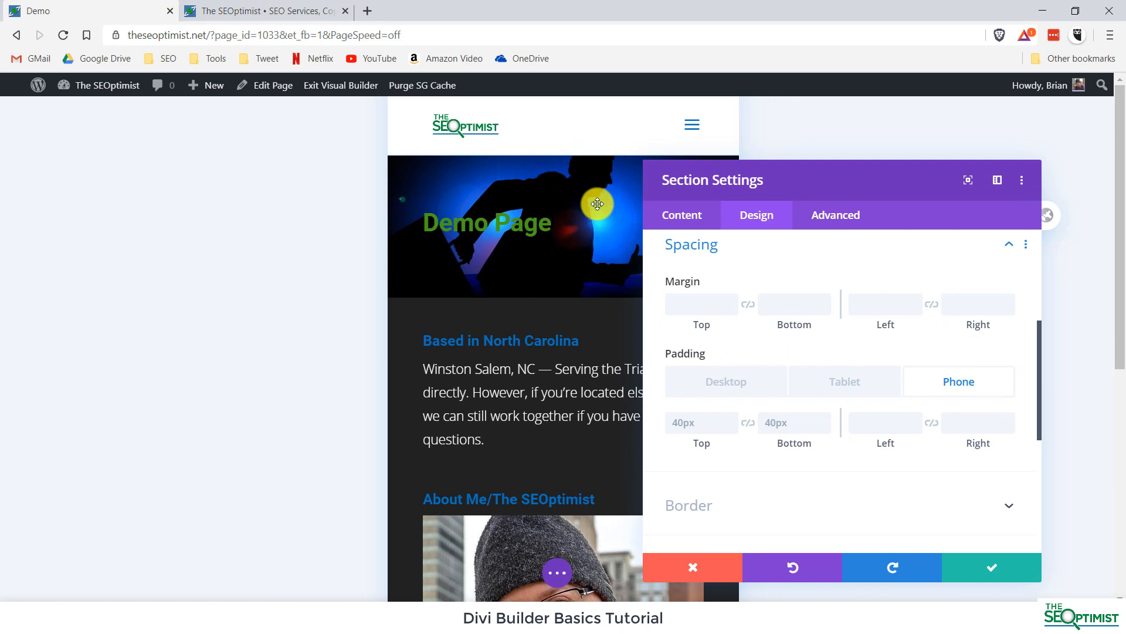
left_click(678, 424)
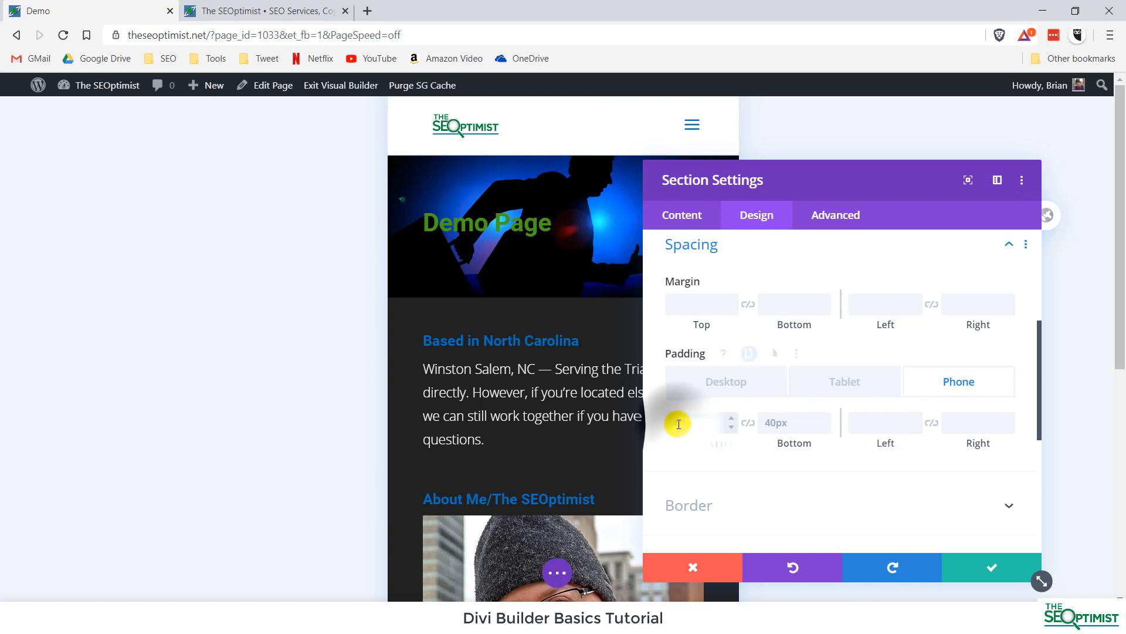
type("25")
left_click(777, 427)
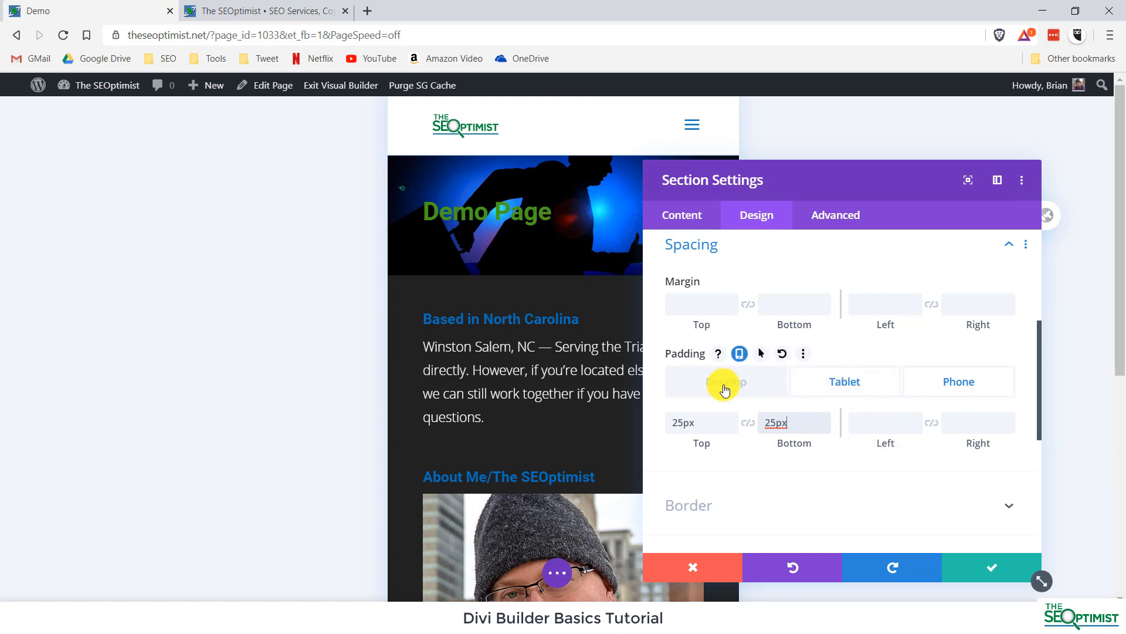
left_click(880, 380)
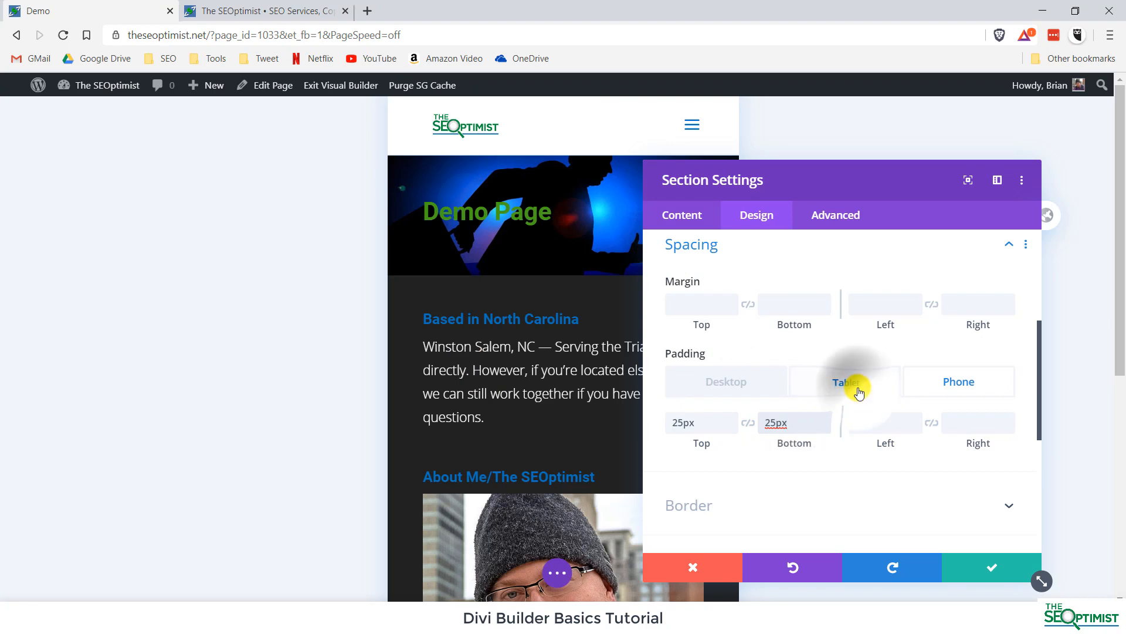
left_click(707, 380)
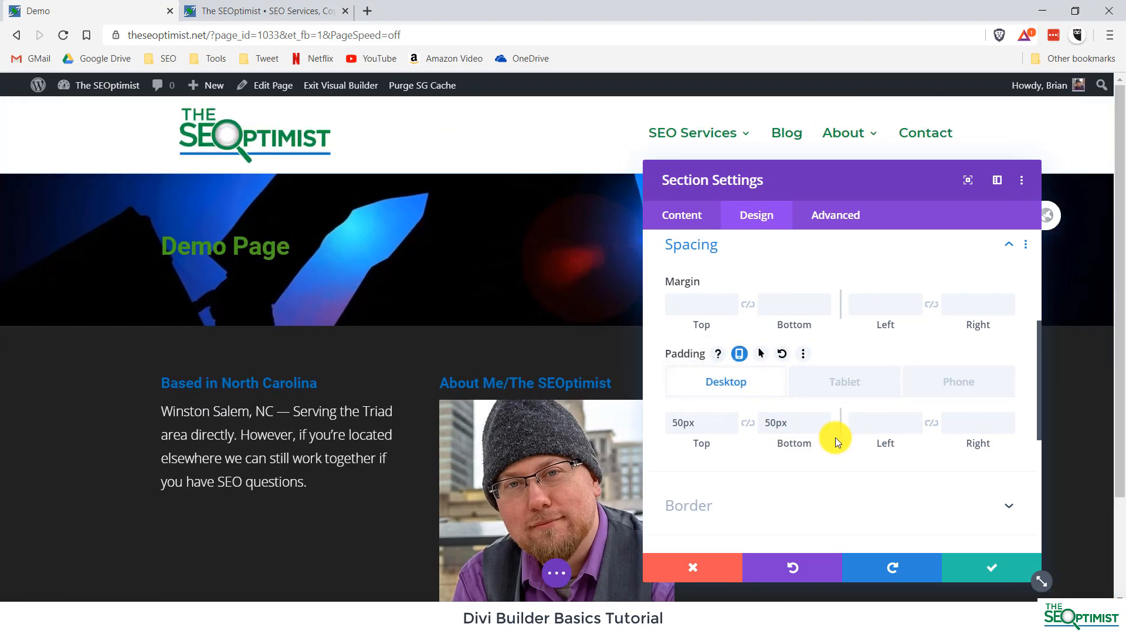
left_click(976, 570)
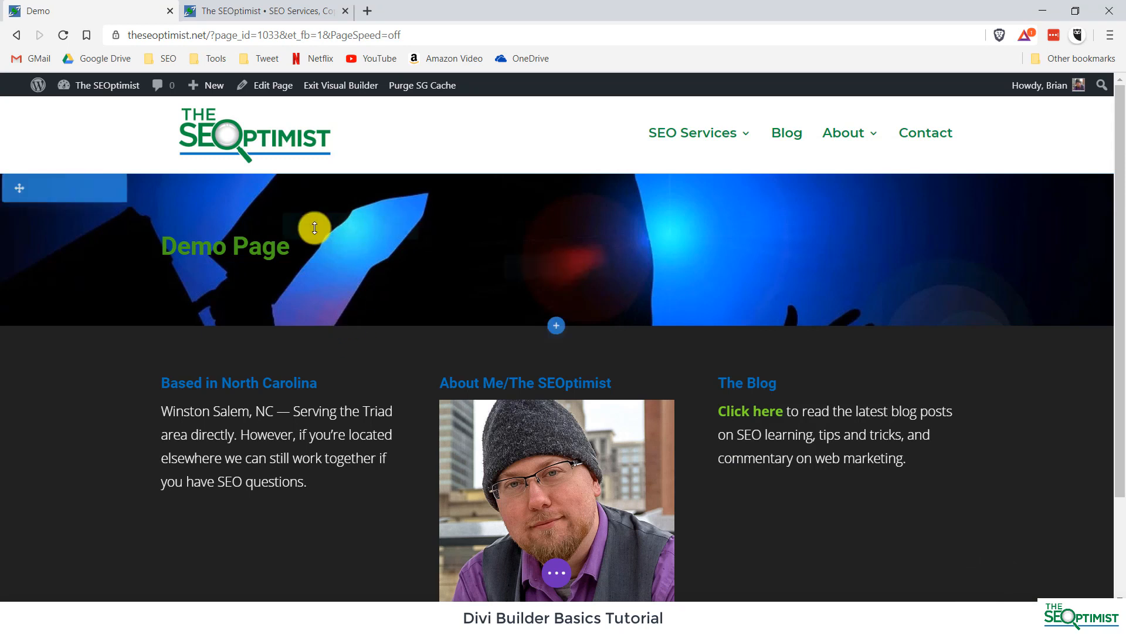
Open the H1 heading text design settings of the Demo Page text module and view the available heading fonts.
mouse_move(314, 228)
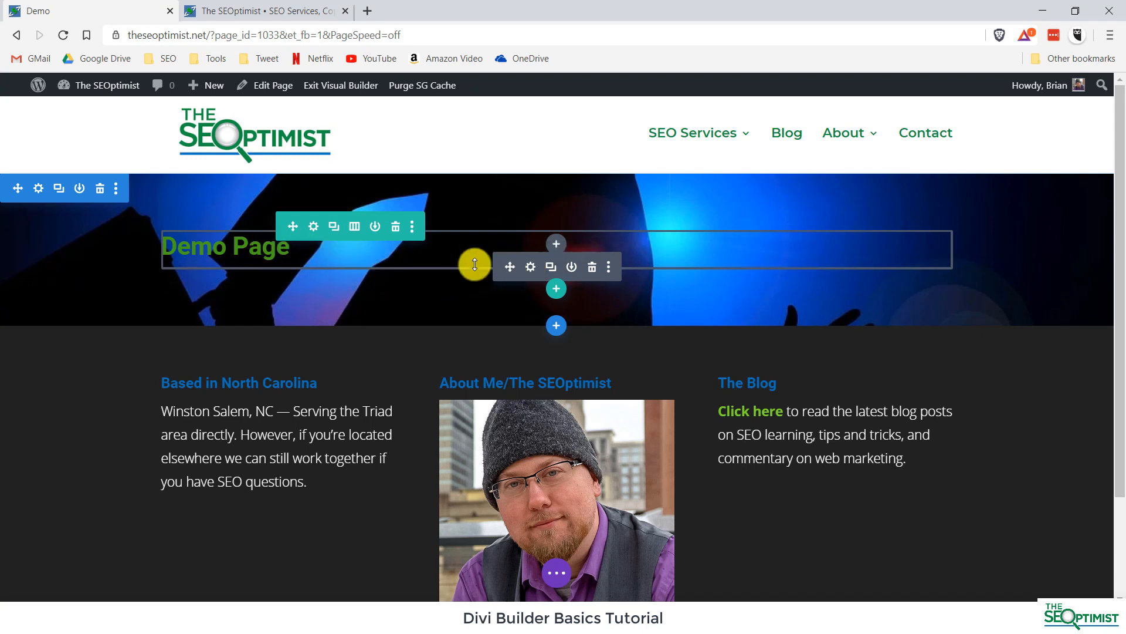
left_click(530, 266)
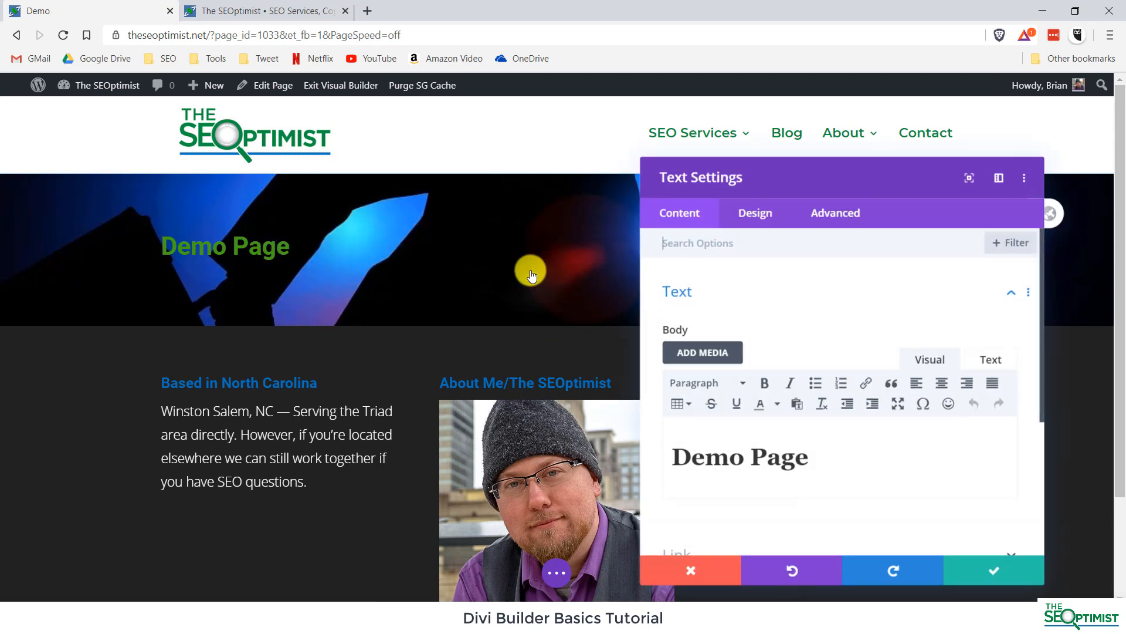
left_click(758, 216)
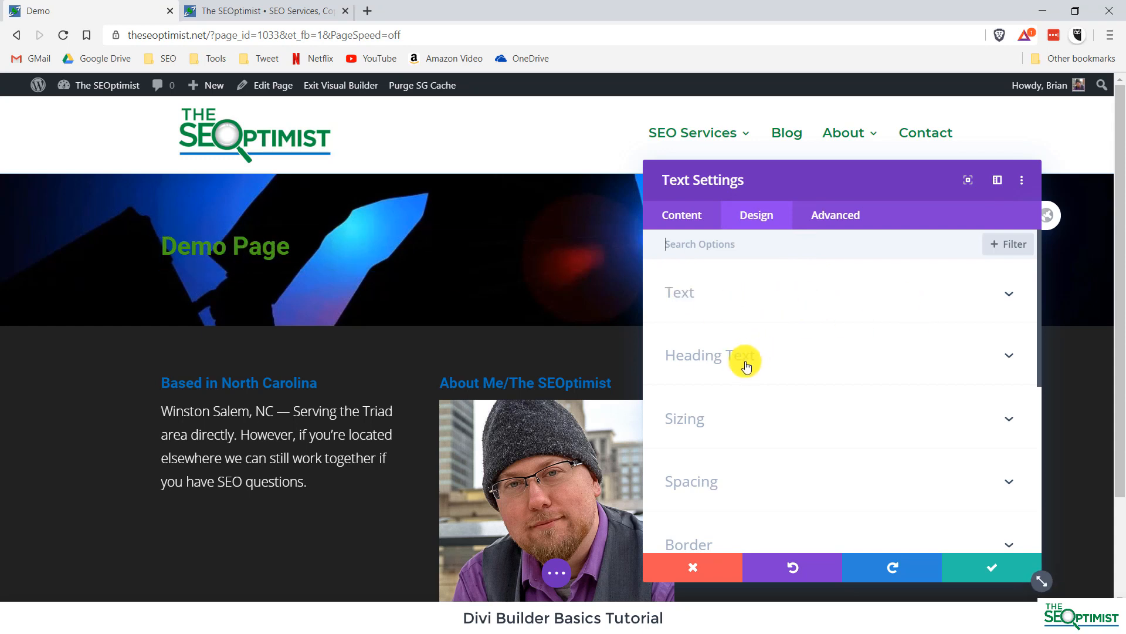
left_click(696, 358)
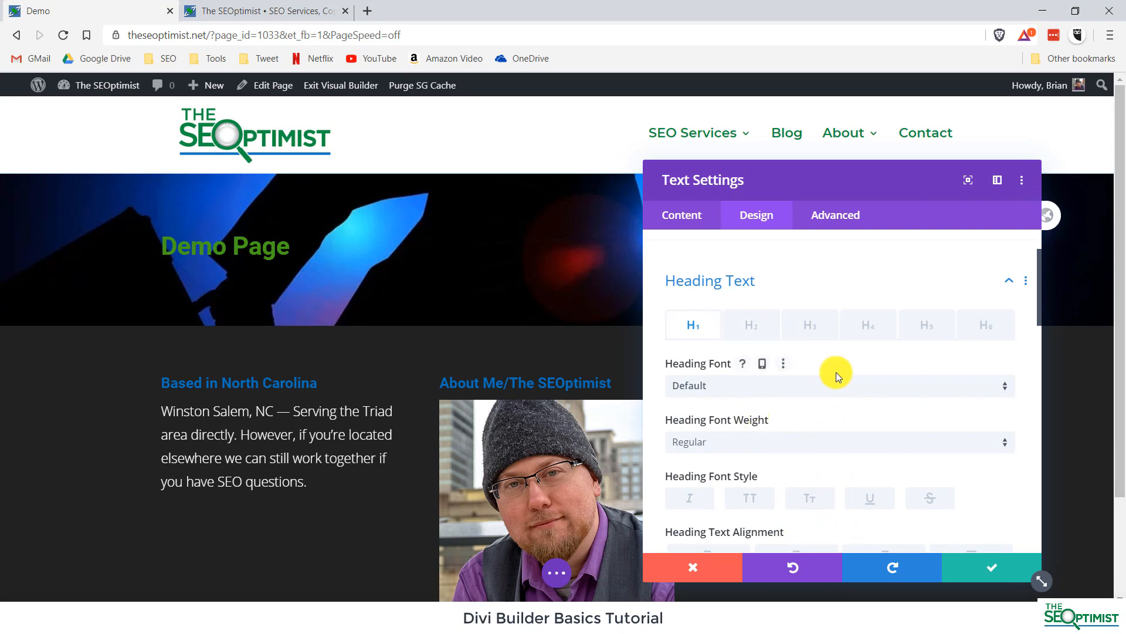
scroll(837, 372, "down", 2)
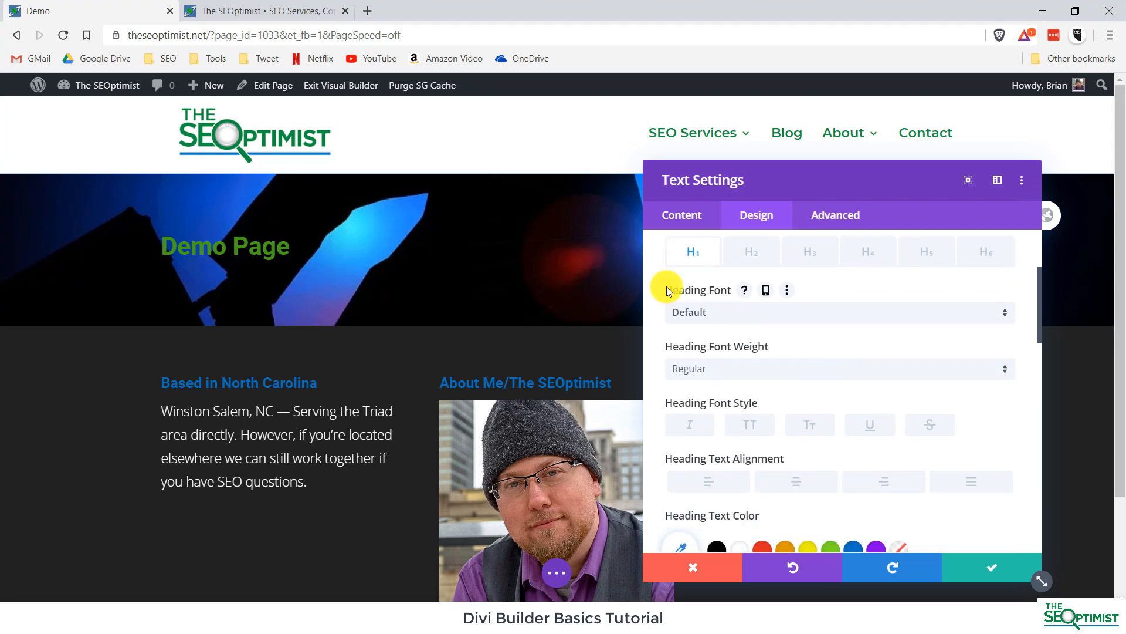
left_click(707, 317)
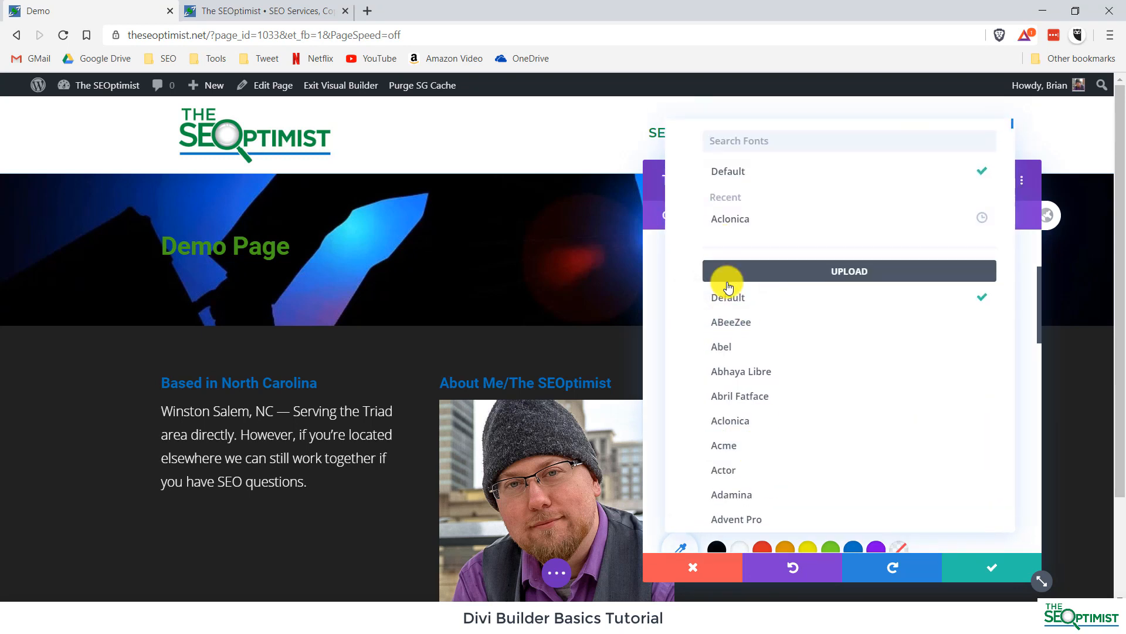
left_click(650, 319)
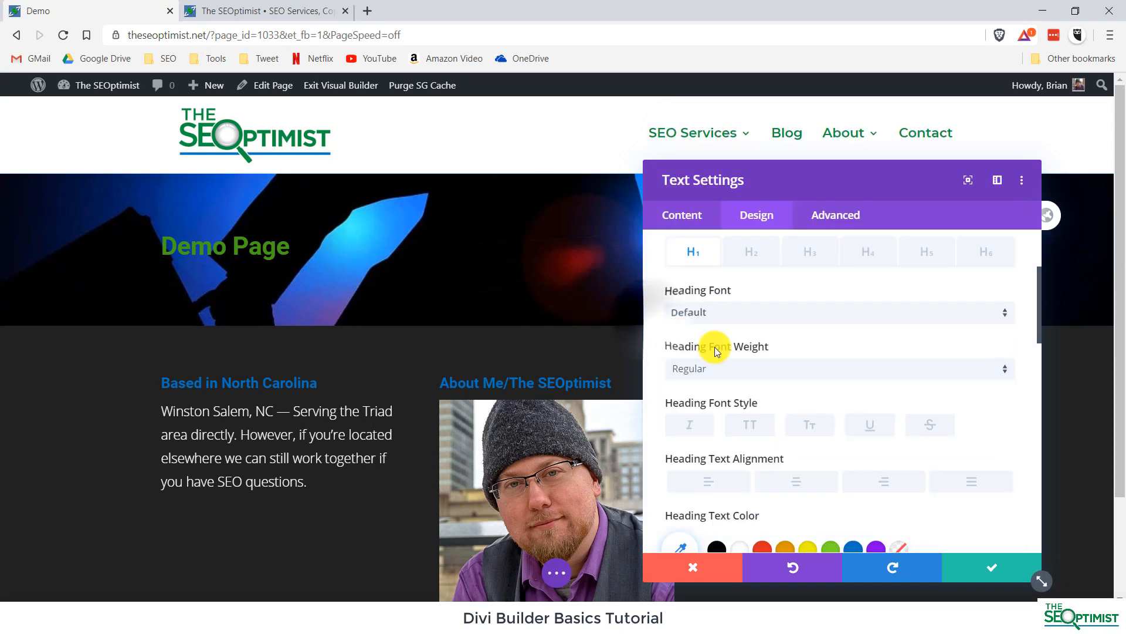
Try the Light heading font weight, and set the weight to Bold.
left_click(745, 369)
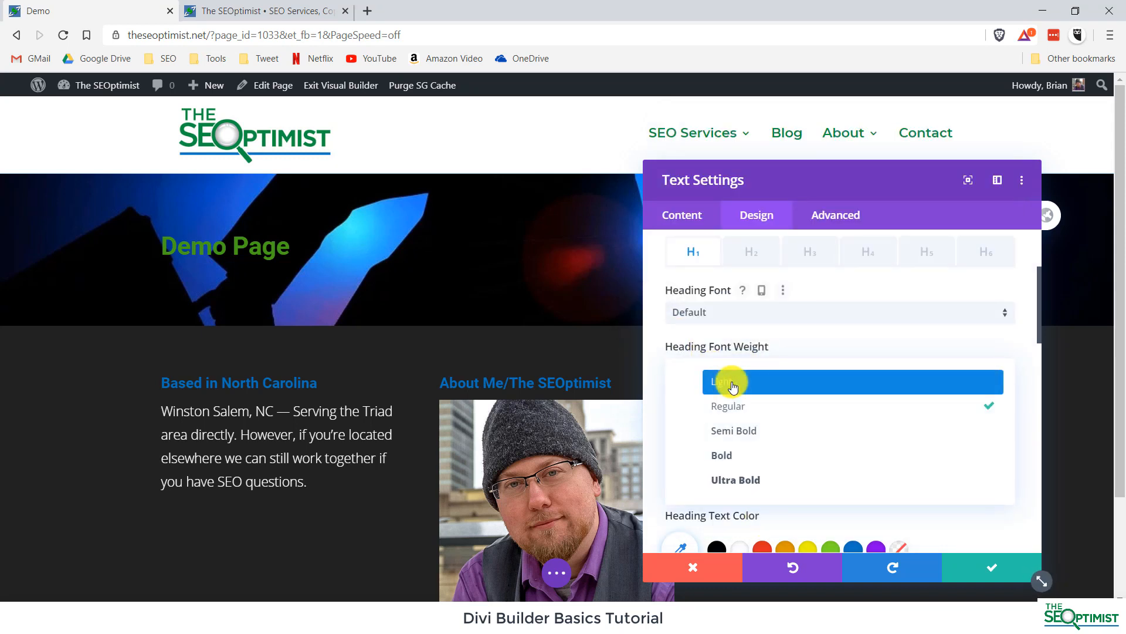
left_click(719, 376)
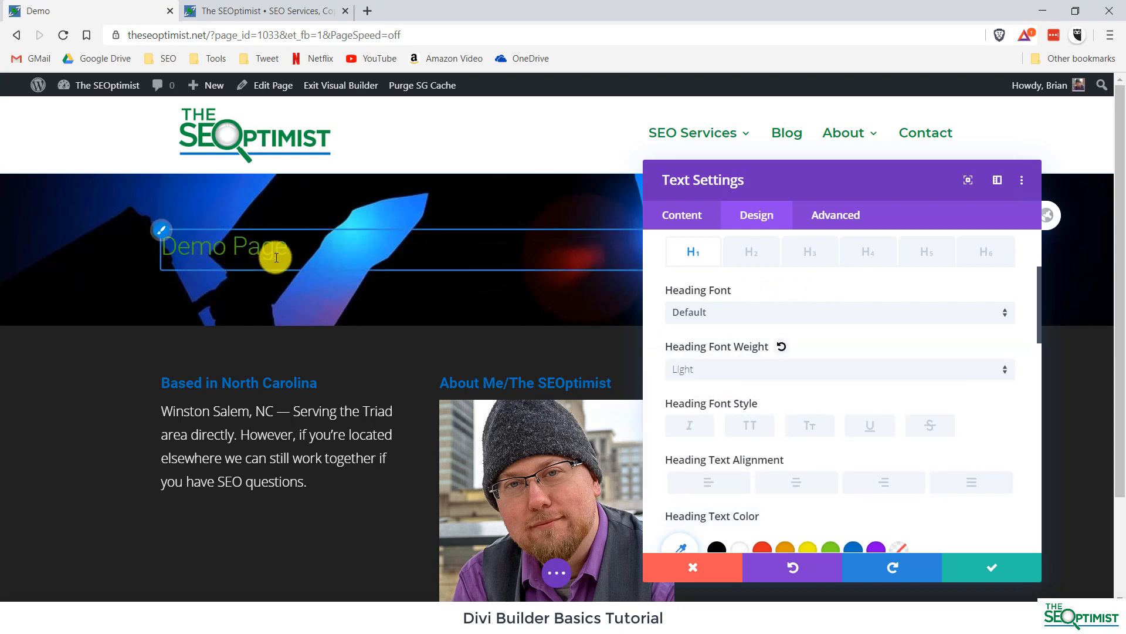
left_click(704, 360)
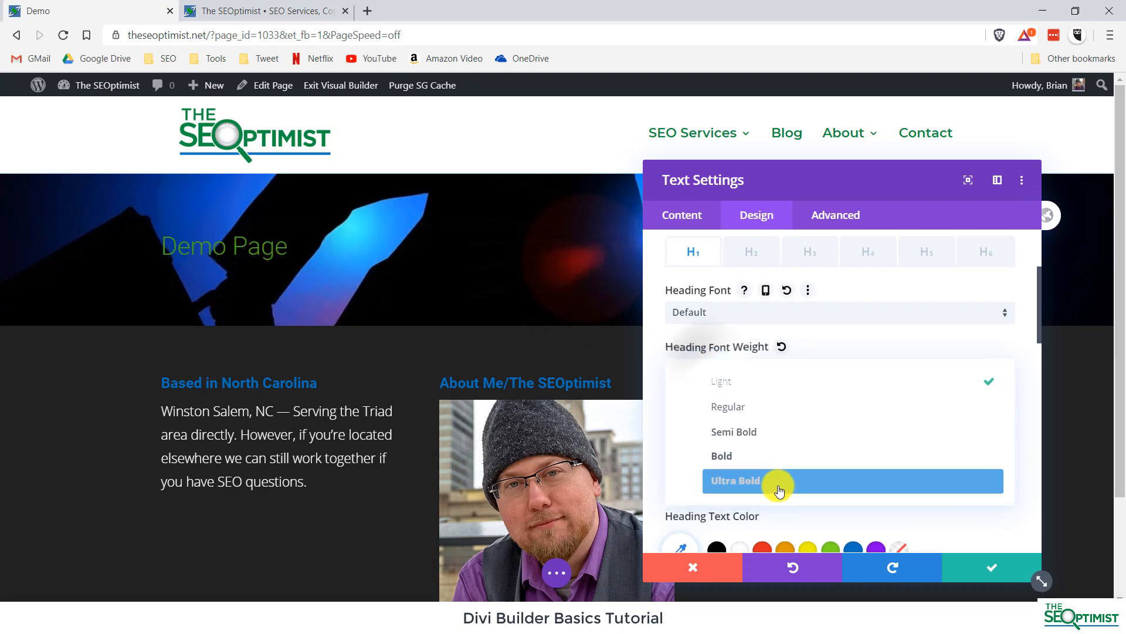
left_click(745, 460)
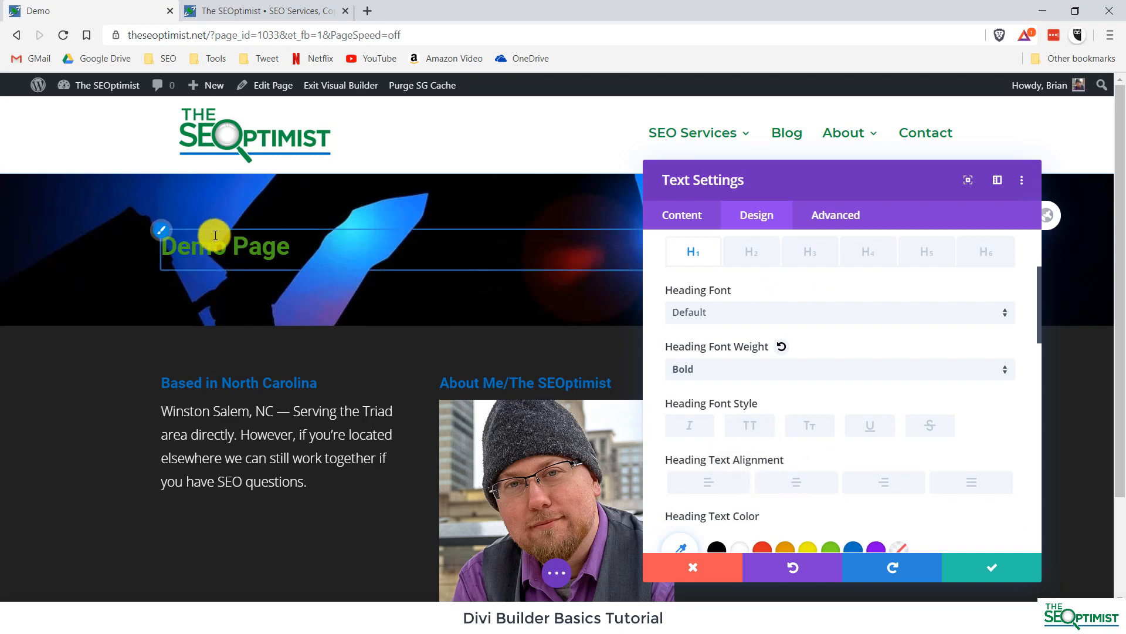
Try the uppercase, small caps, underline and strikethrough styles on the heading, and clear them all.
scroll(889, 328, "down", 2)
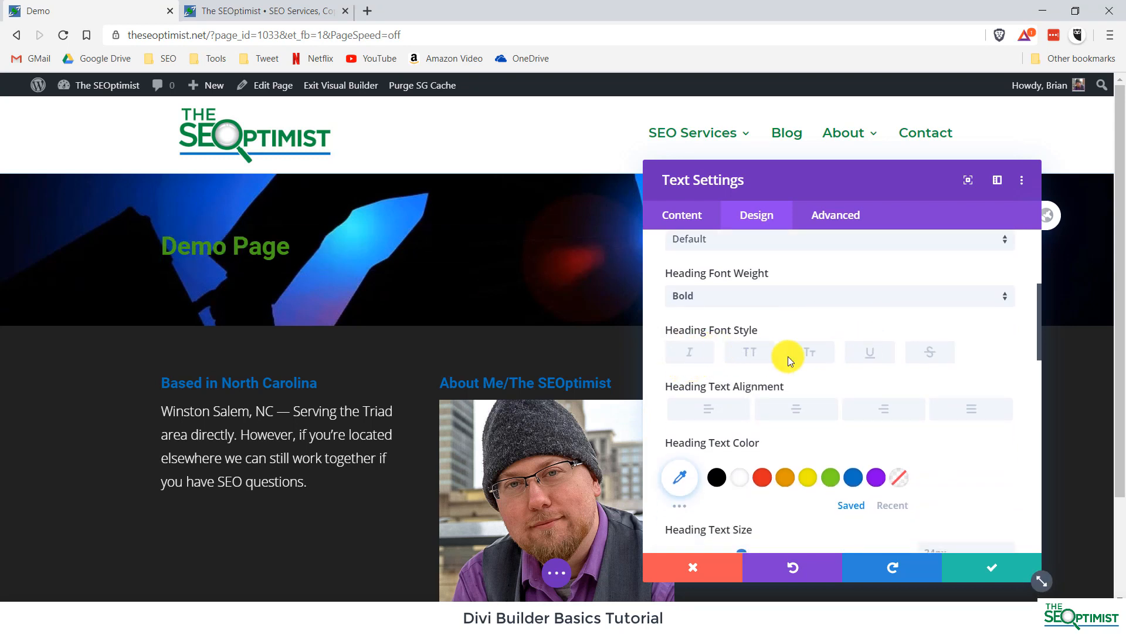
left_click(753, 354)
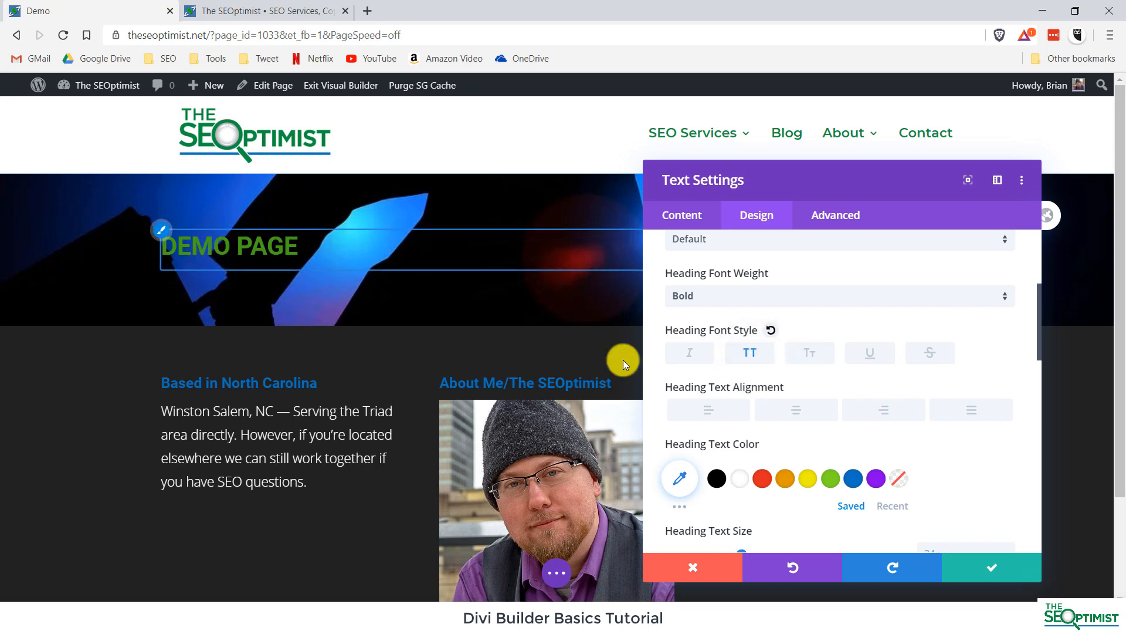
left_click(811, 352)
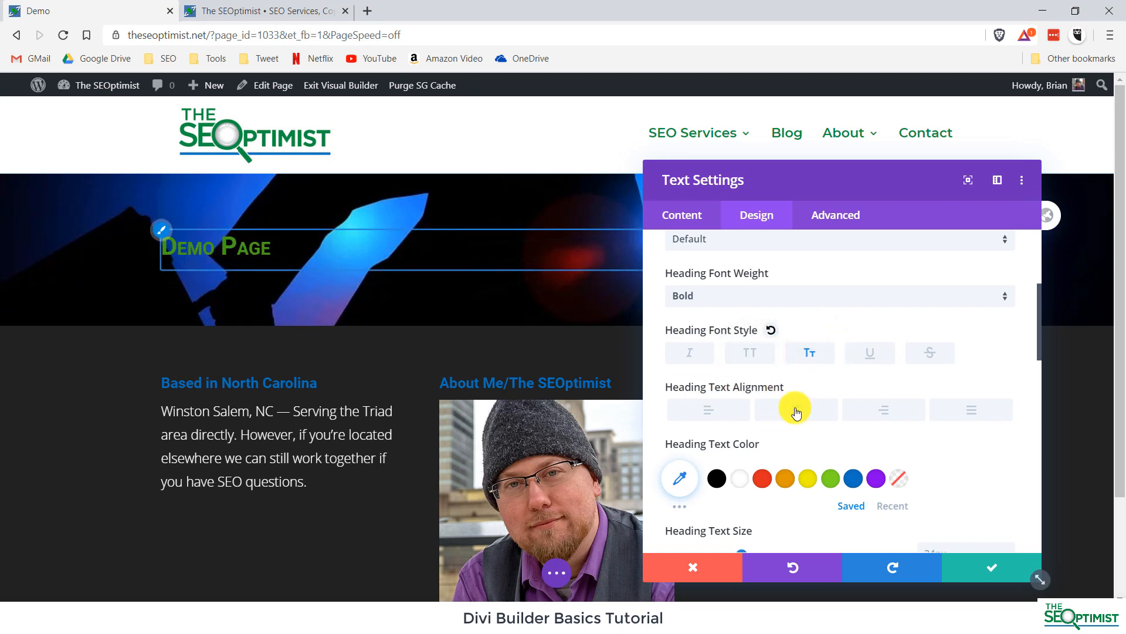
left_click(882, 354)
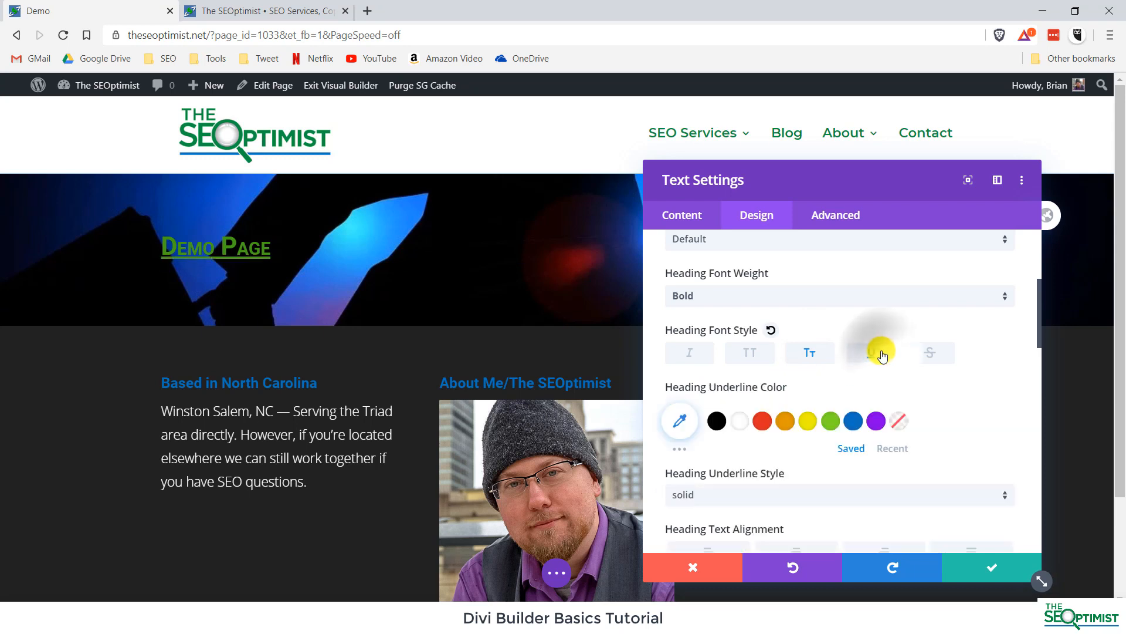
left_click(930, 353)
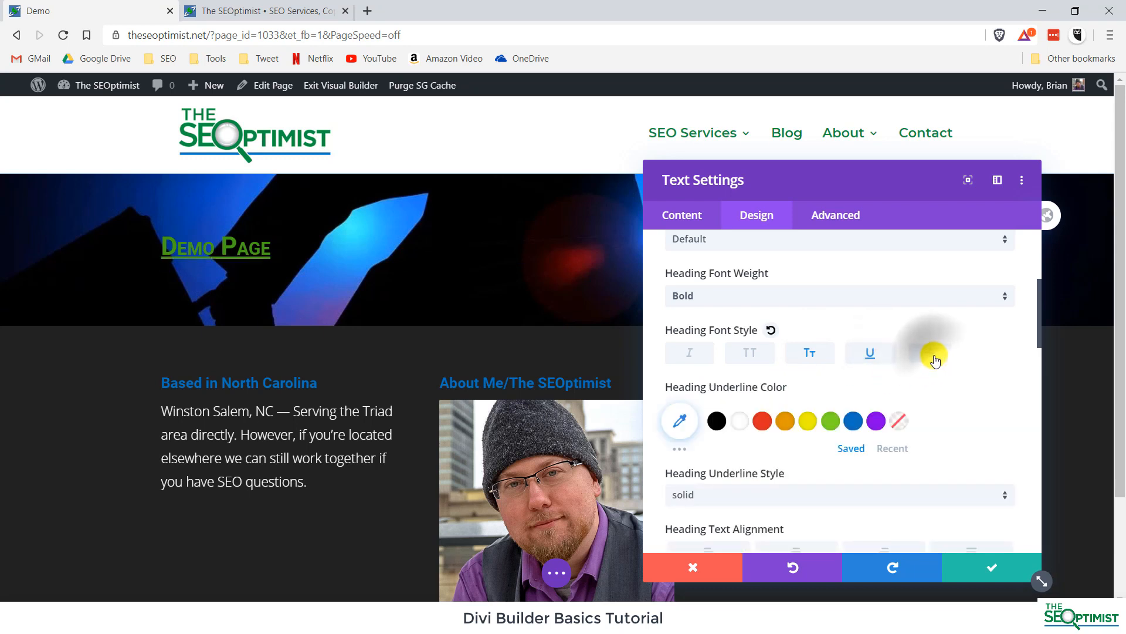
left_click(812, 355)
left_click(931, 352)
Center the heading text and apply the text shadow preset with 0.08em horizontal, vertical and blur values.
scroll(959, 389, "down", 2)
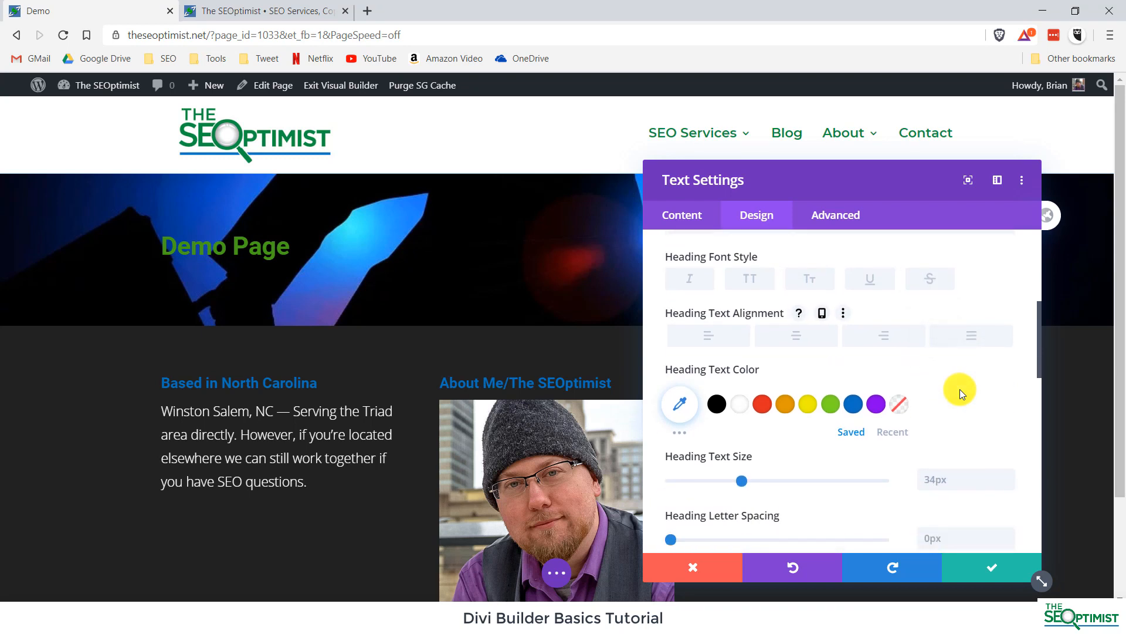
left_click(796, 338)
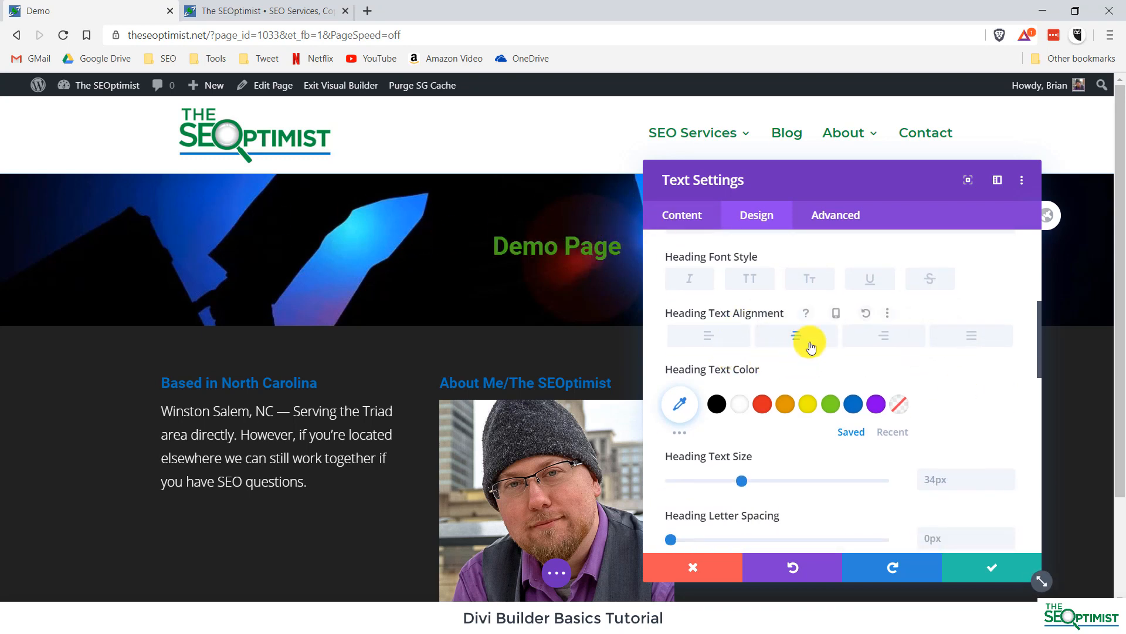
scroll(803, 337, "down", 1)
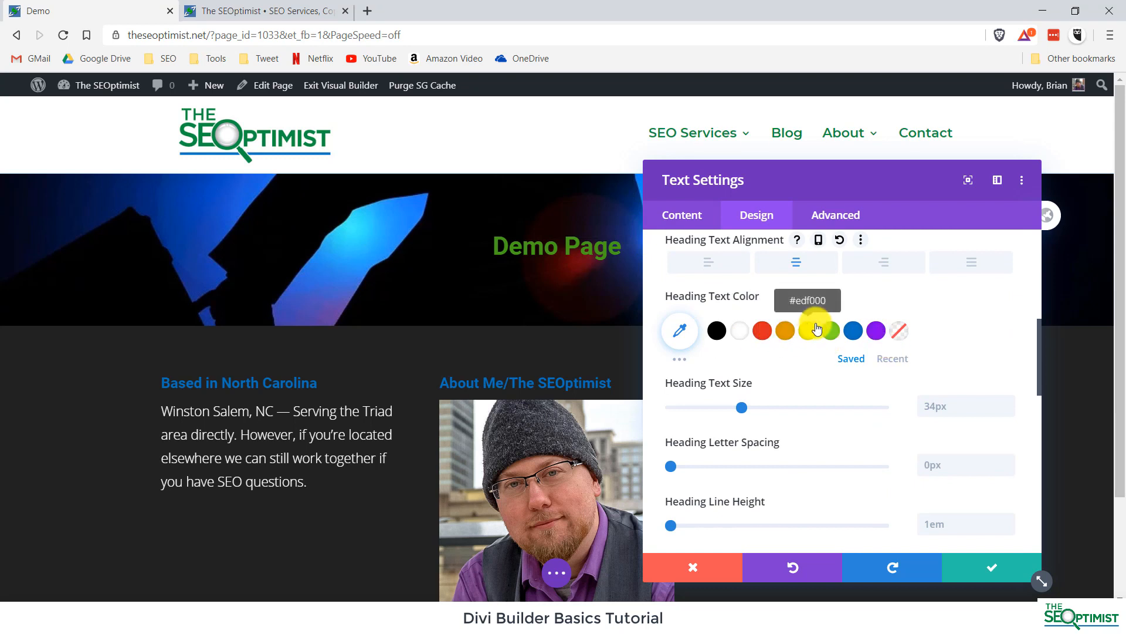
scroll(775, 346, "down", 2)
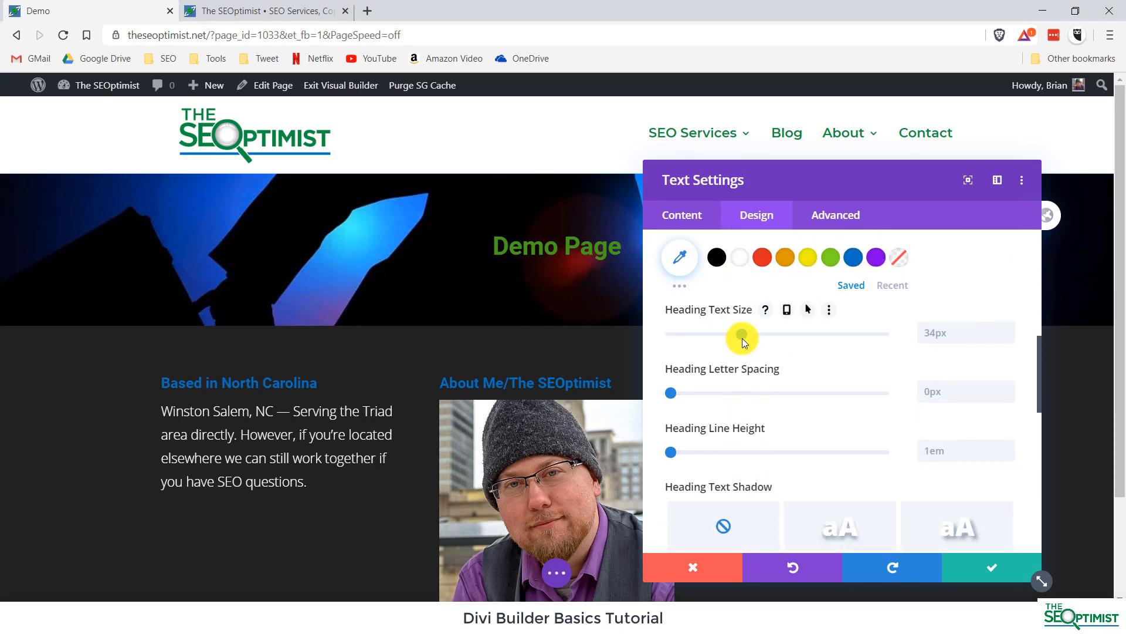
scroll(742, 338, "down", 3)
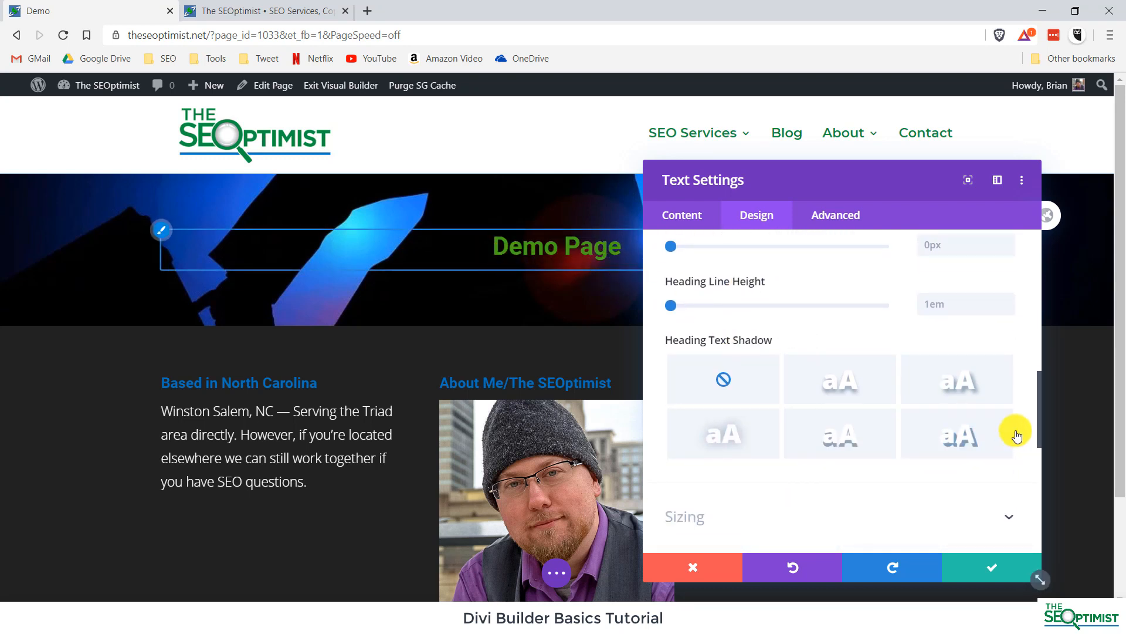
left_click(958, 380)
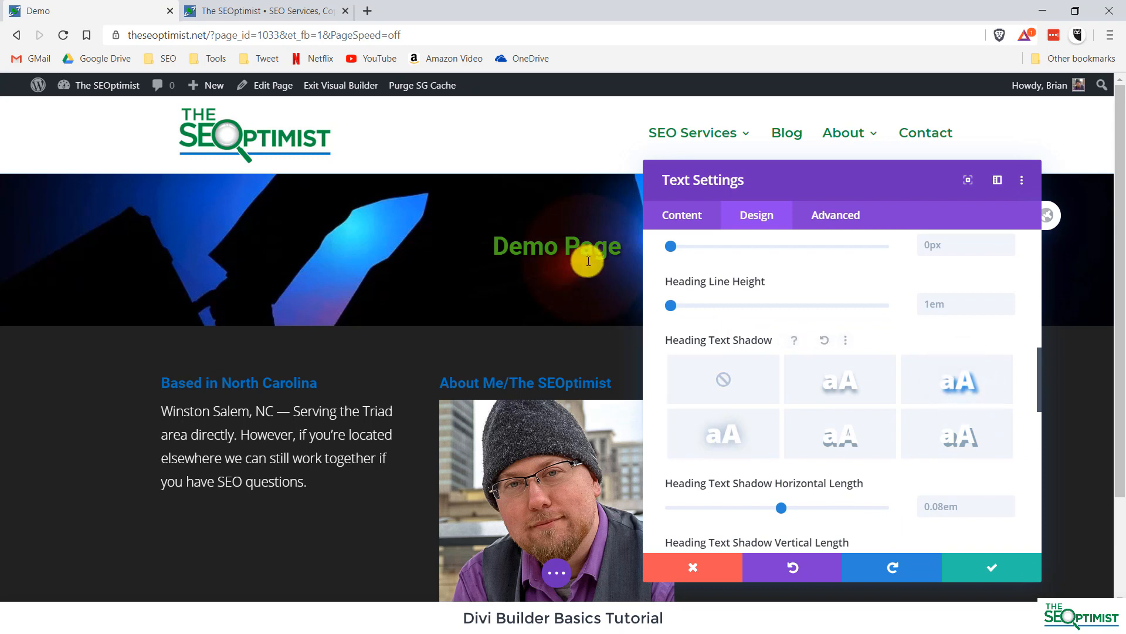
Set the heading text shadow color to rgba(0,0,0,0.7).
scroll(868, 403, "down", 4)
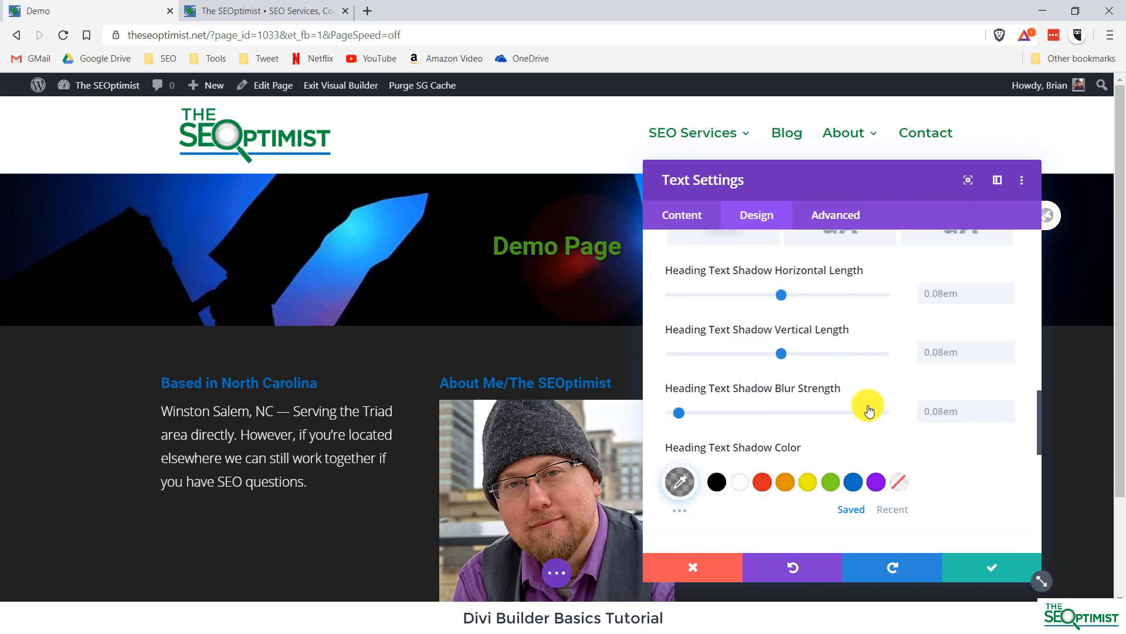
mouse_move(998, 390)
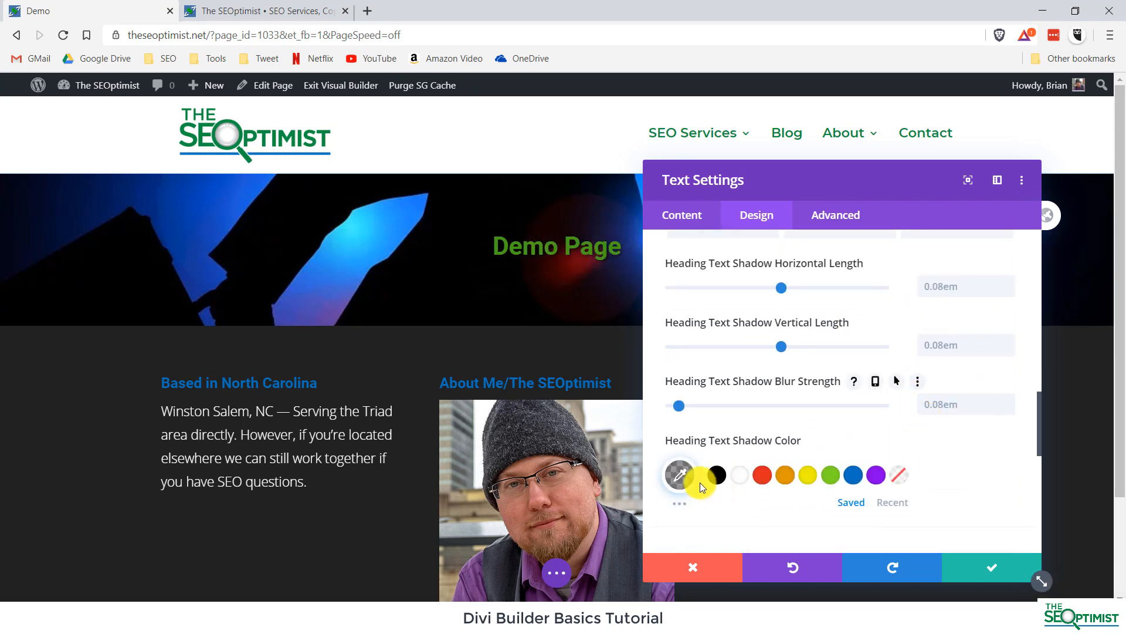
left_click(679, 474)
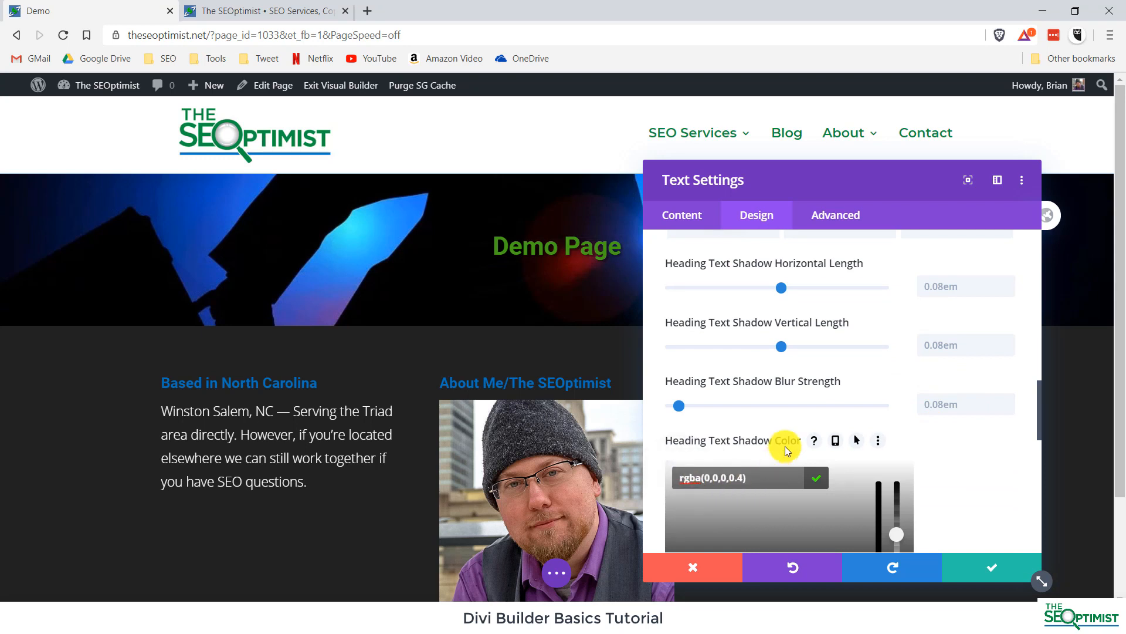
scroll(774, 454, "down", 1)
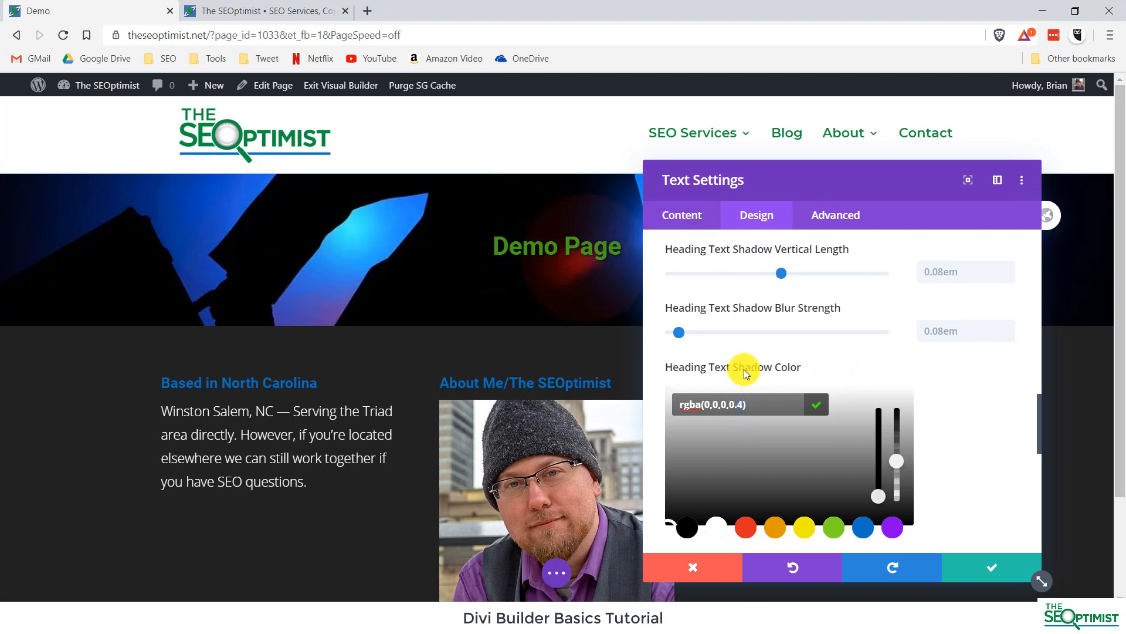
left_click(744, 412)
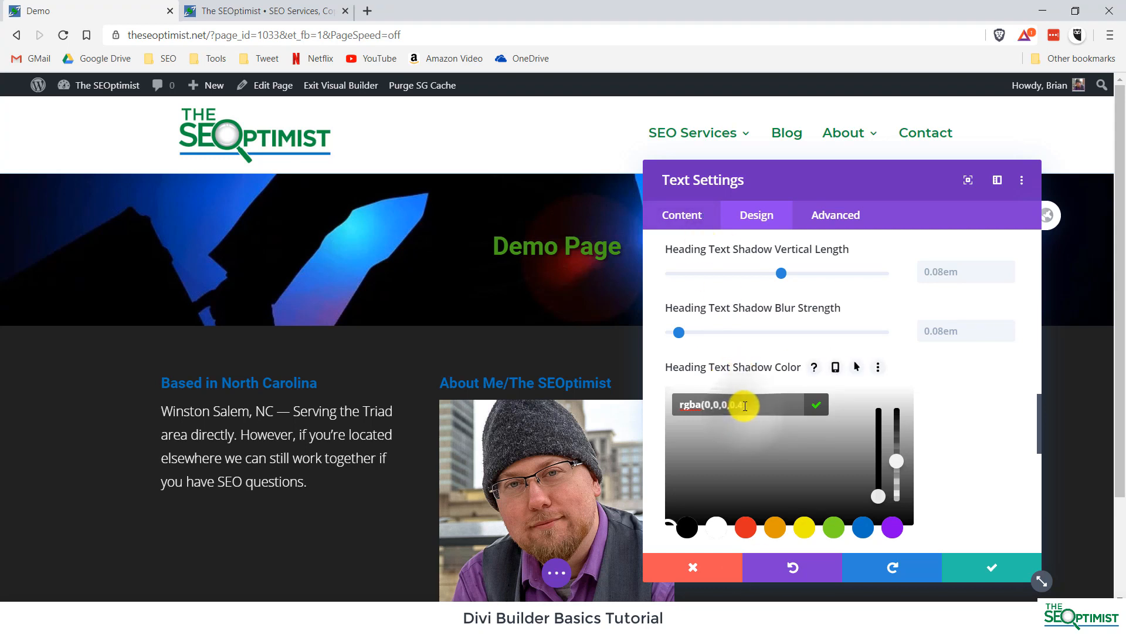
left_click(742, 405)
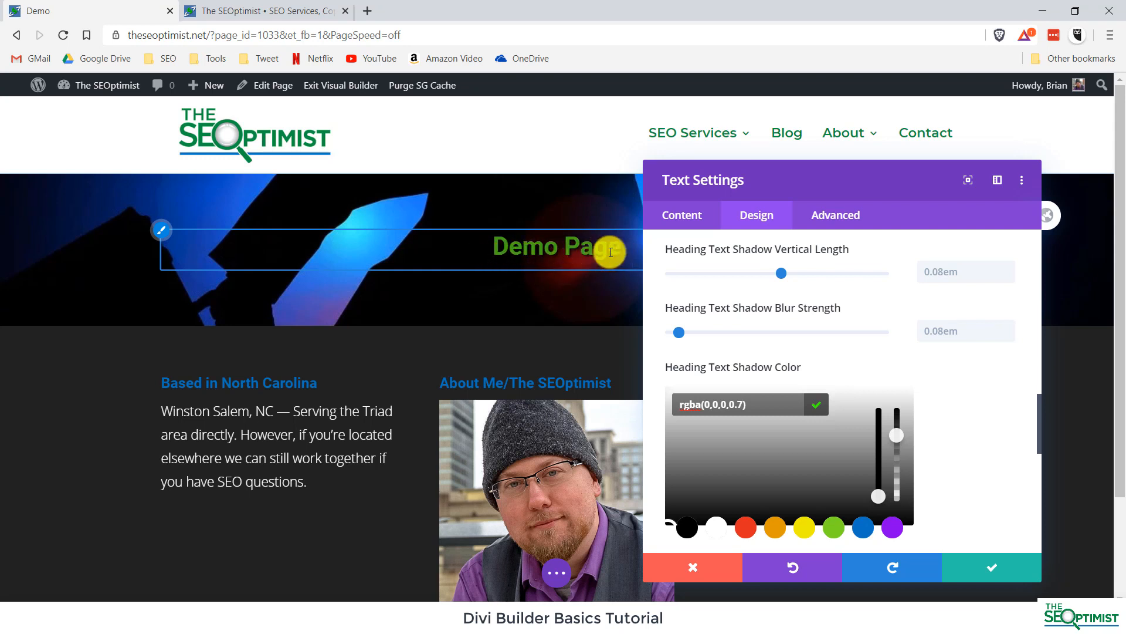
left_click(972, 368)
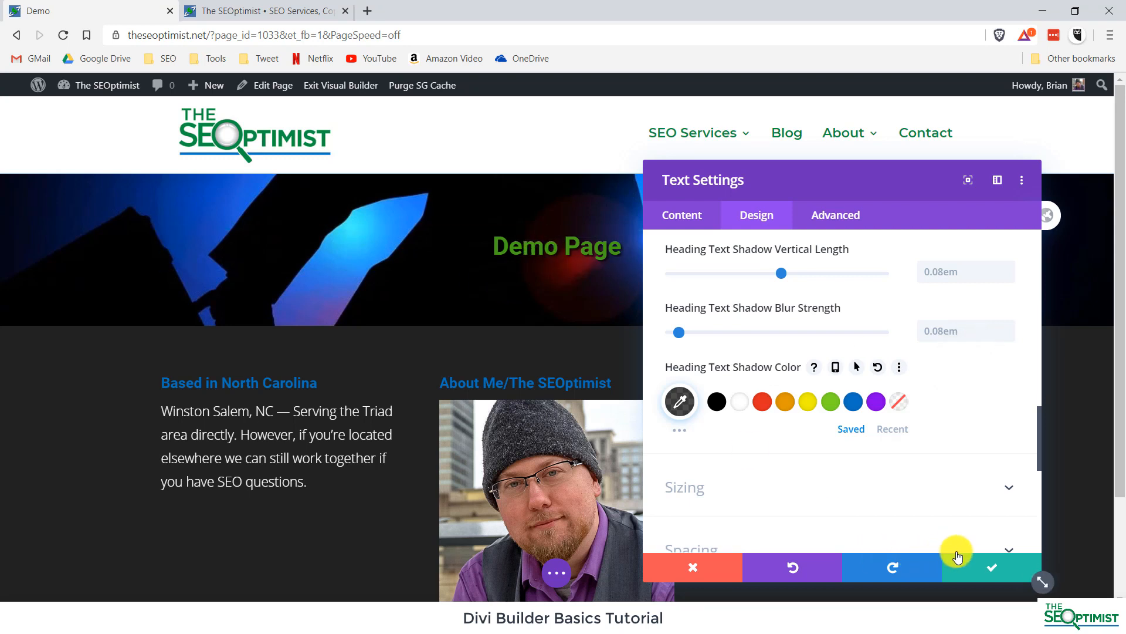
View the text module's sizing and spacing options and save the module settings.
scroll(736, 371, "down", 4)
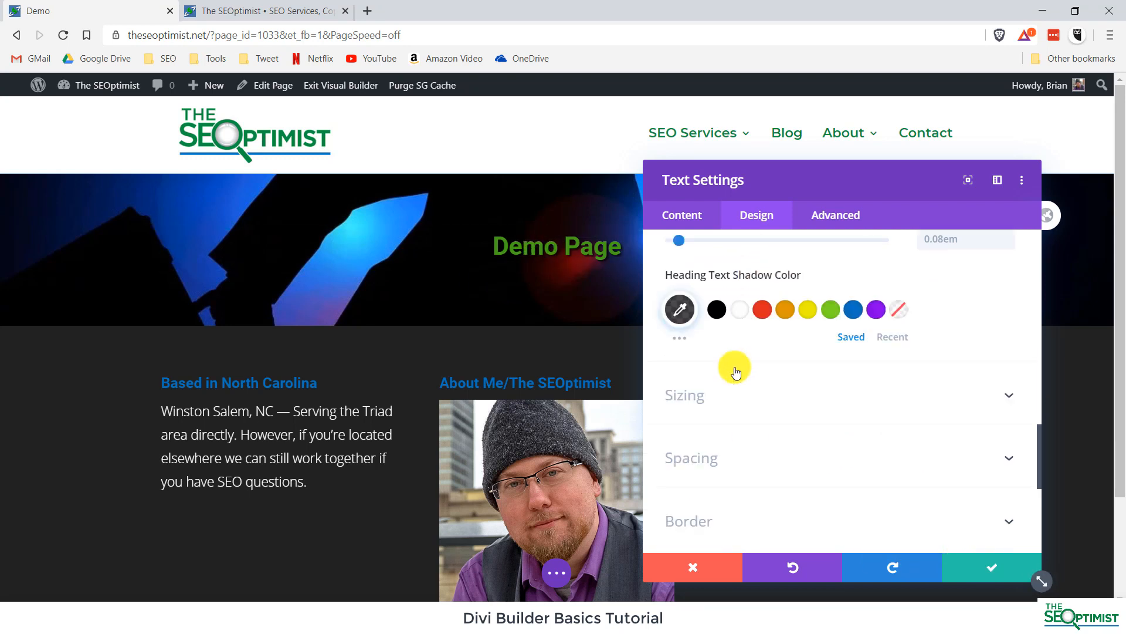
scroll(745, 378, "up", 1)
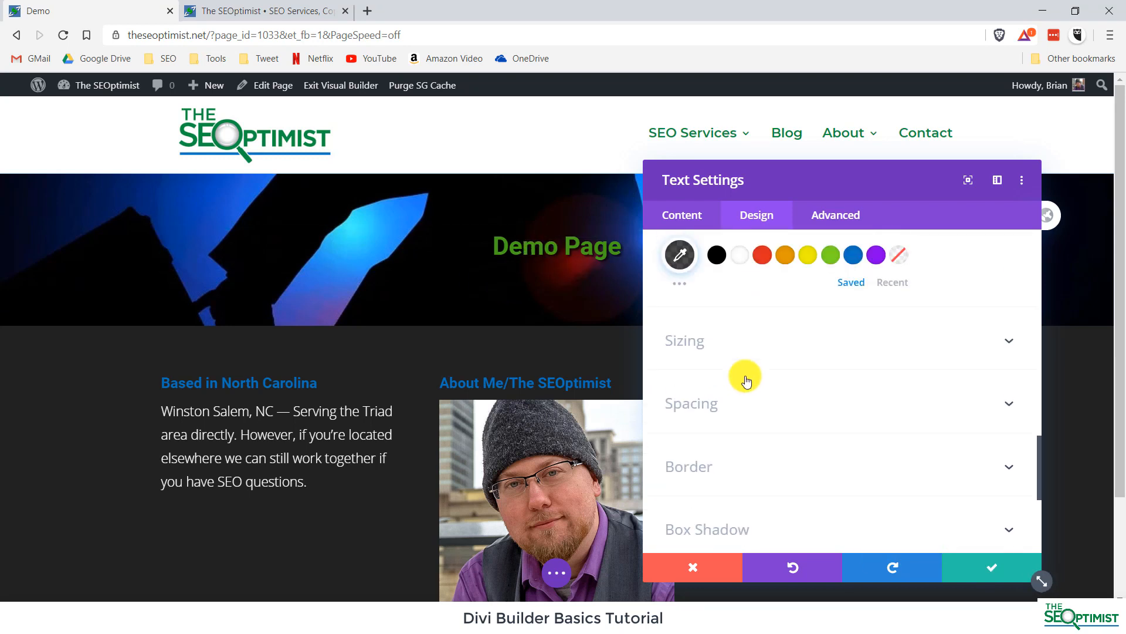
left_click(741, 335)
scroll(737, 346, "down", 6)
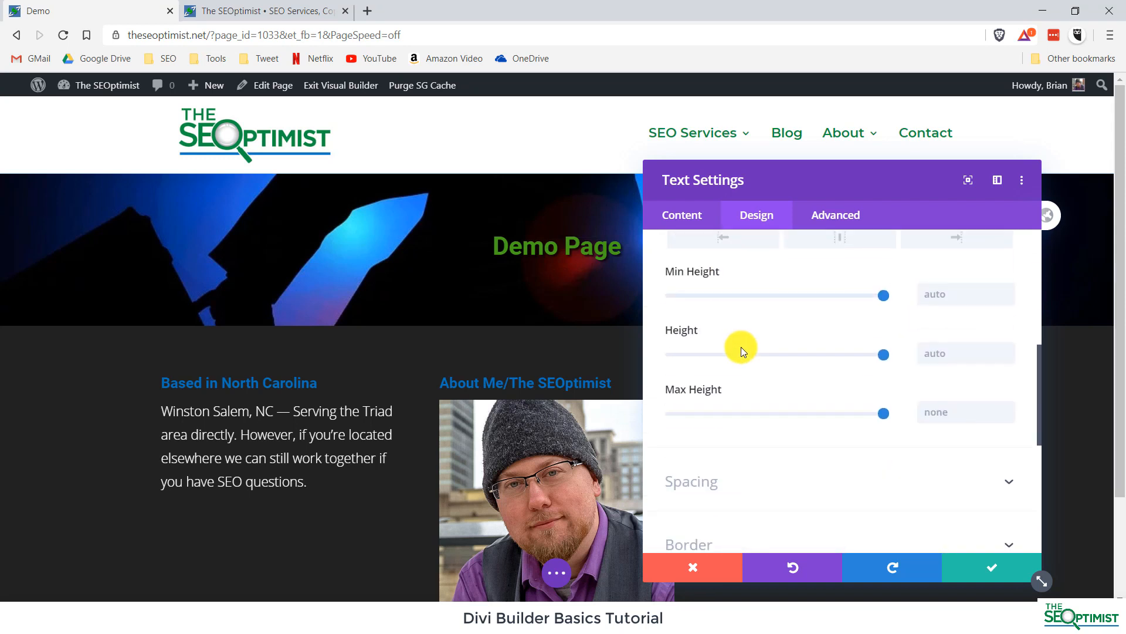
left_click(704, 285)
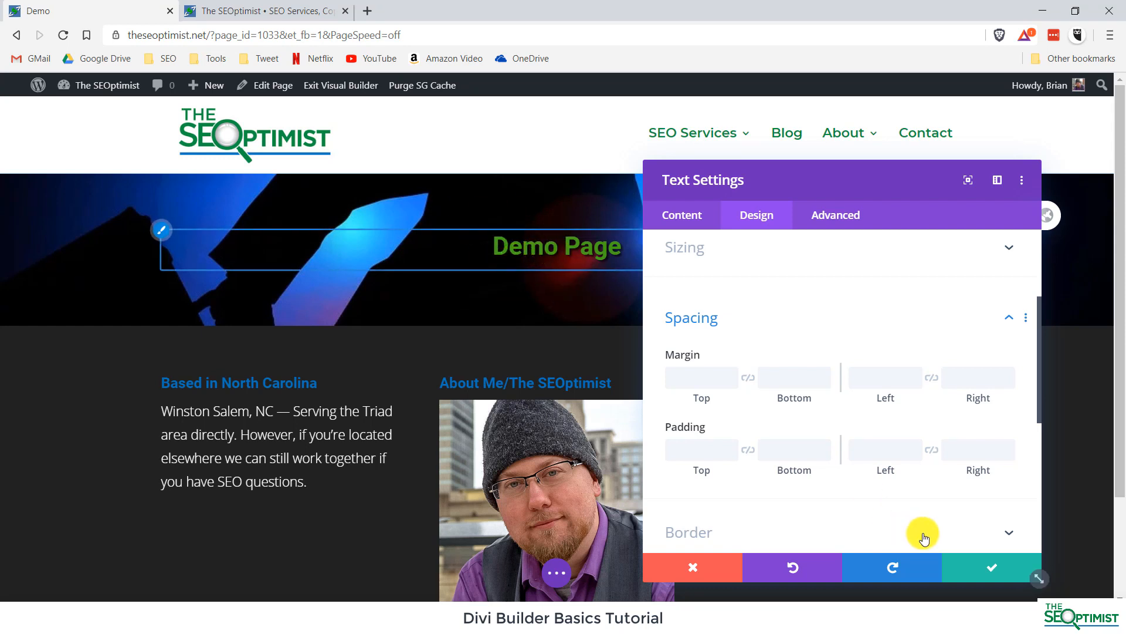
left_click(990, 569)
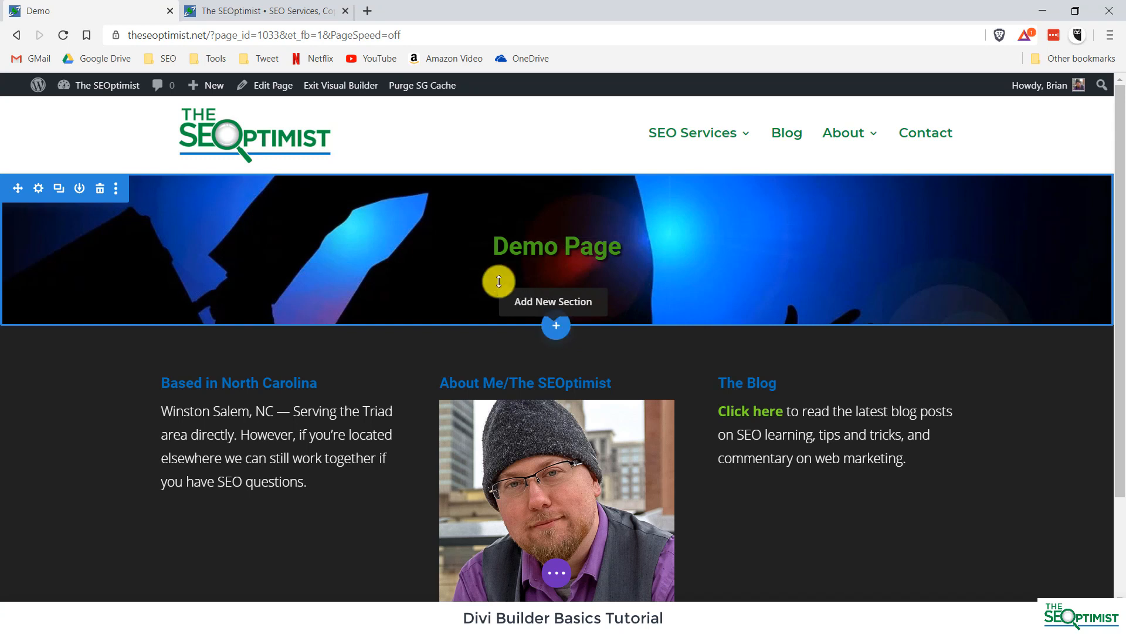
Add a regular section below the heading section with a row of two equal columns.
left_click(557, 326)
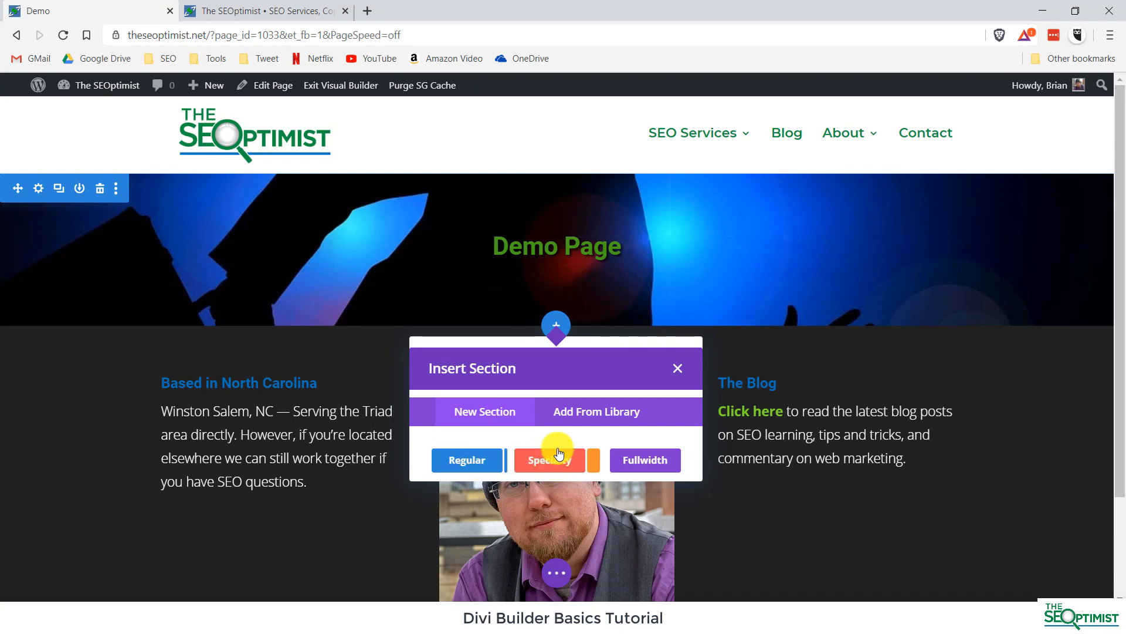
left_click(466, 463)
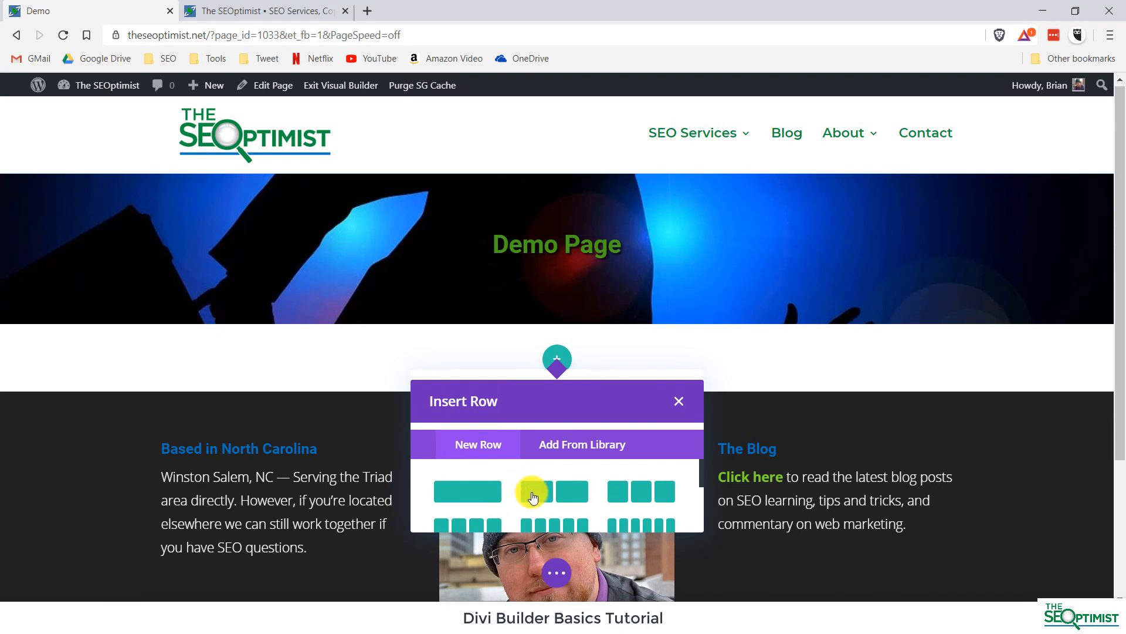
scroll(610, 487, "down", 1)
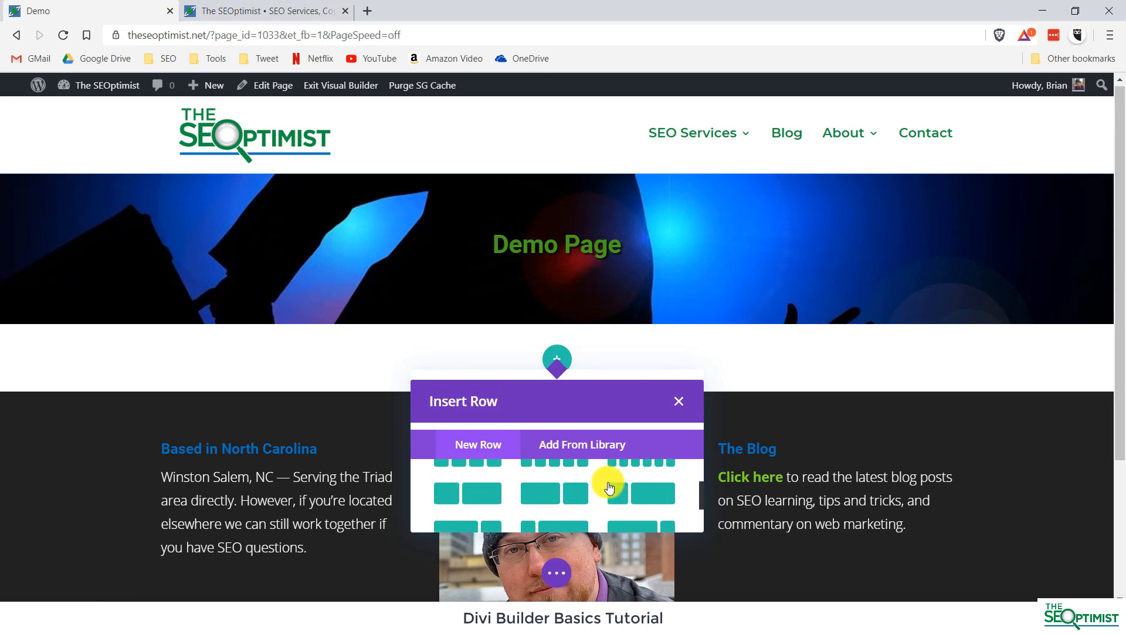
scroll(610, 487, "down", 3)
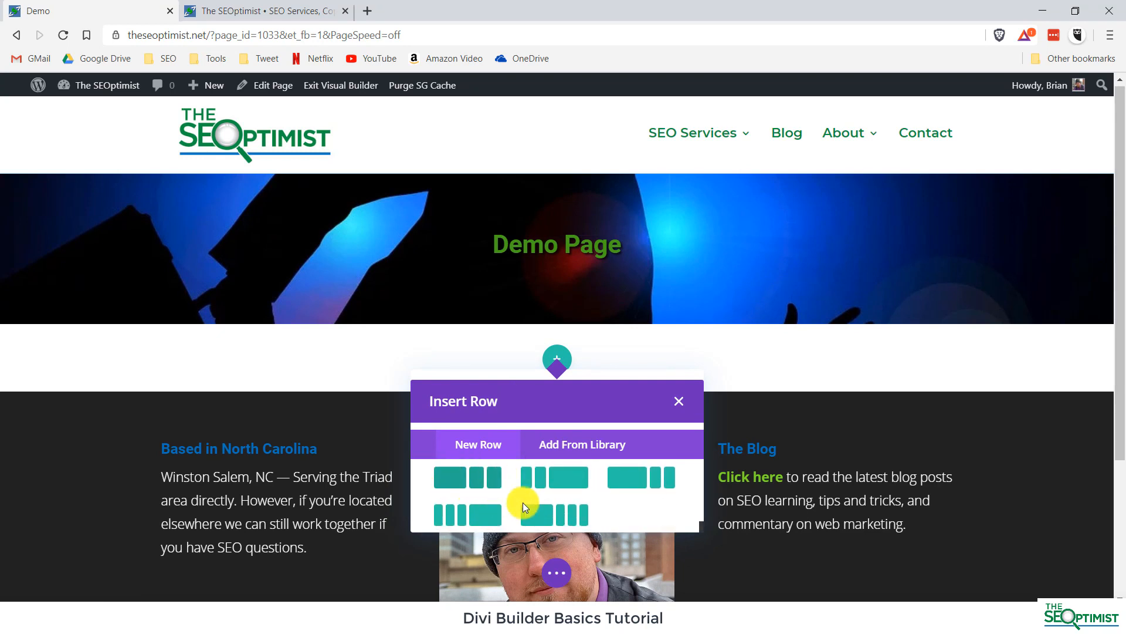
scroll(526, 499, "up", 4)
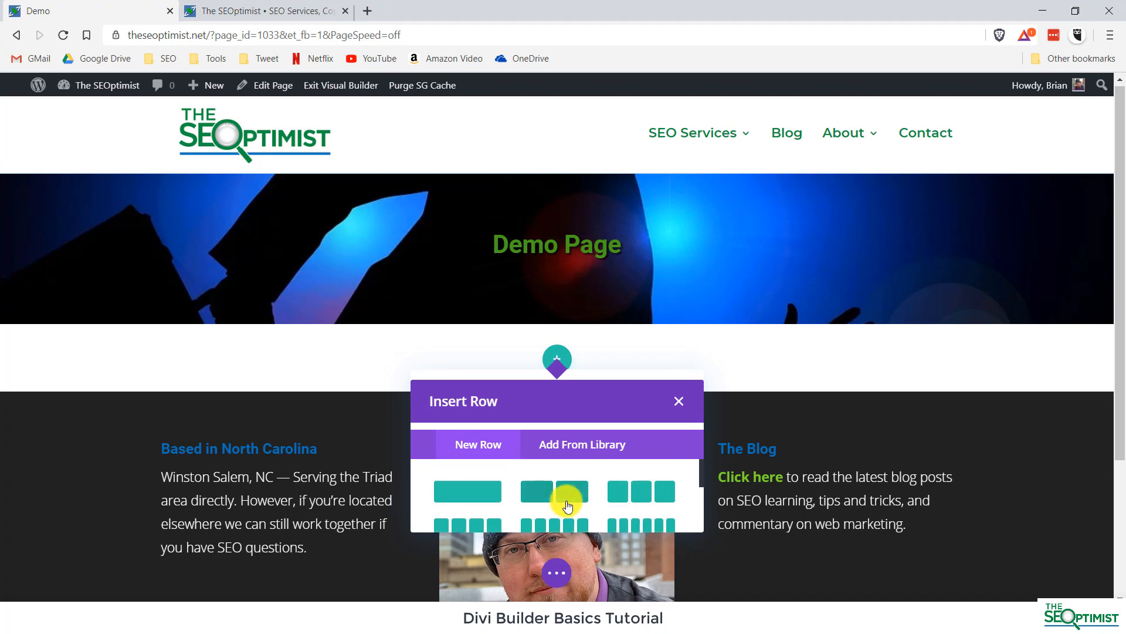
left_click(570, 498)
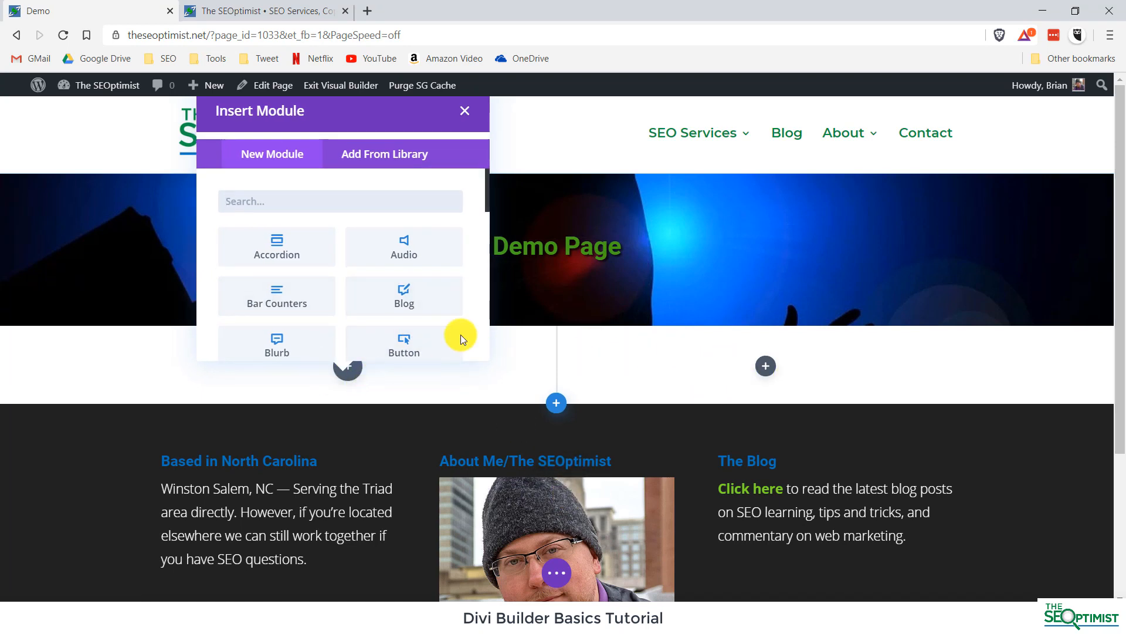
Insert an image module in the first column using the brown-jacket portrait photo from the media library, and save it.
scroll(294, 272, "down", 8)
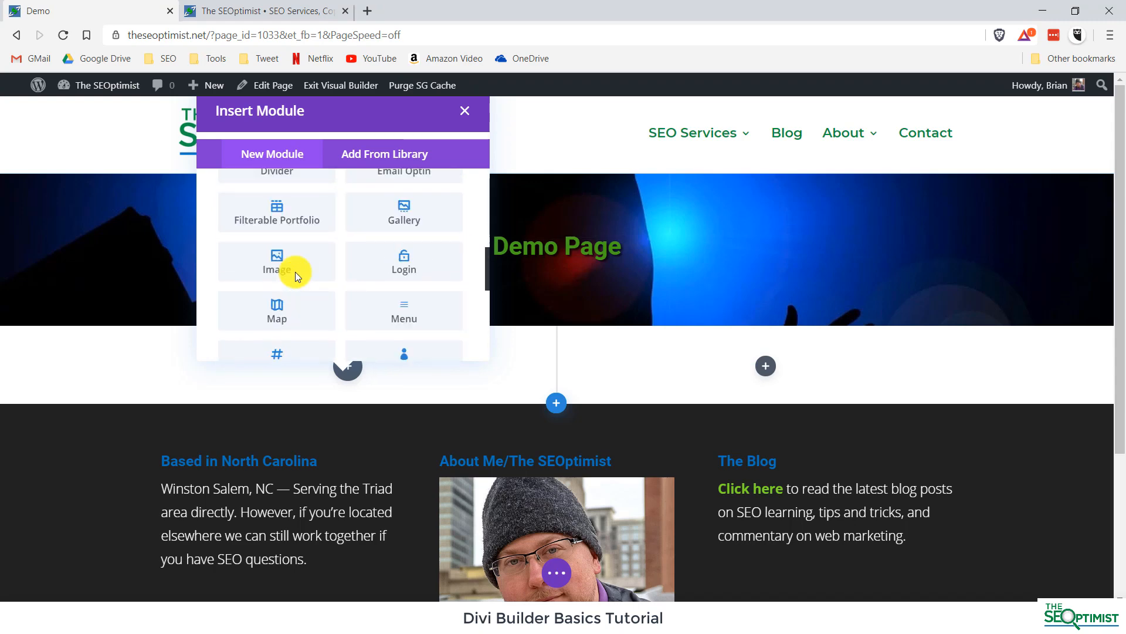
scroll(297, 272, "up", 2)
left_click(278, 276)
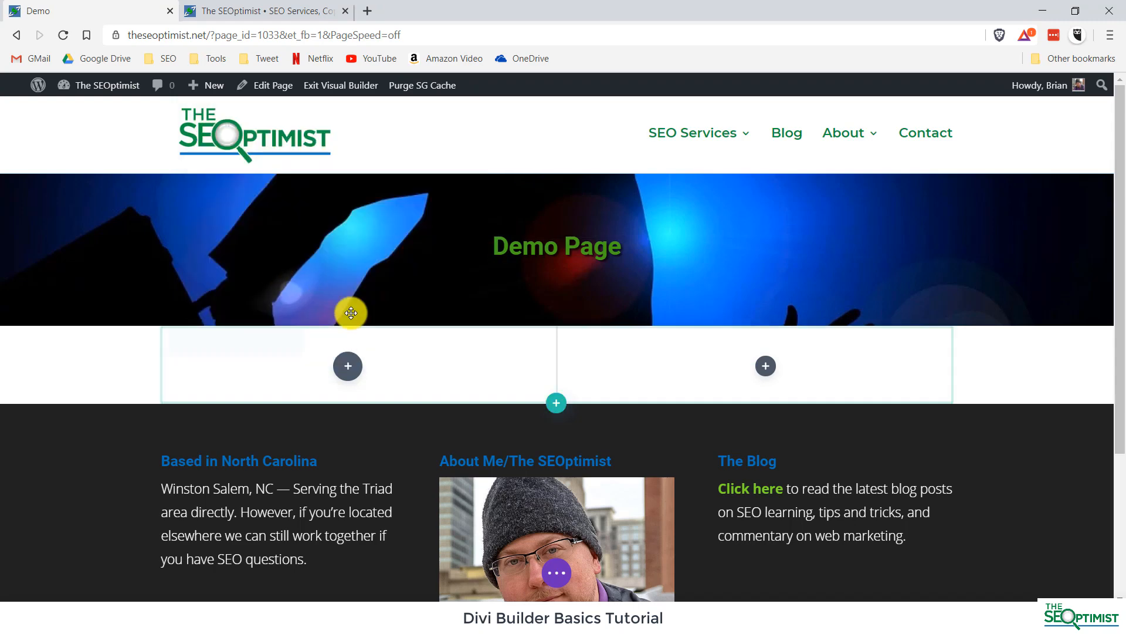
left_click(806, 430)
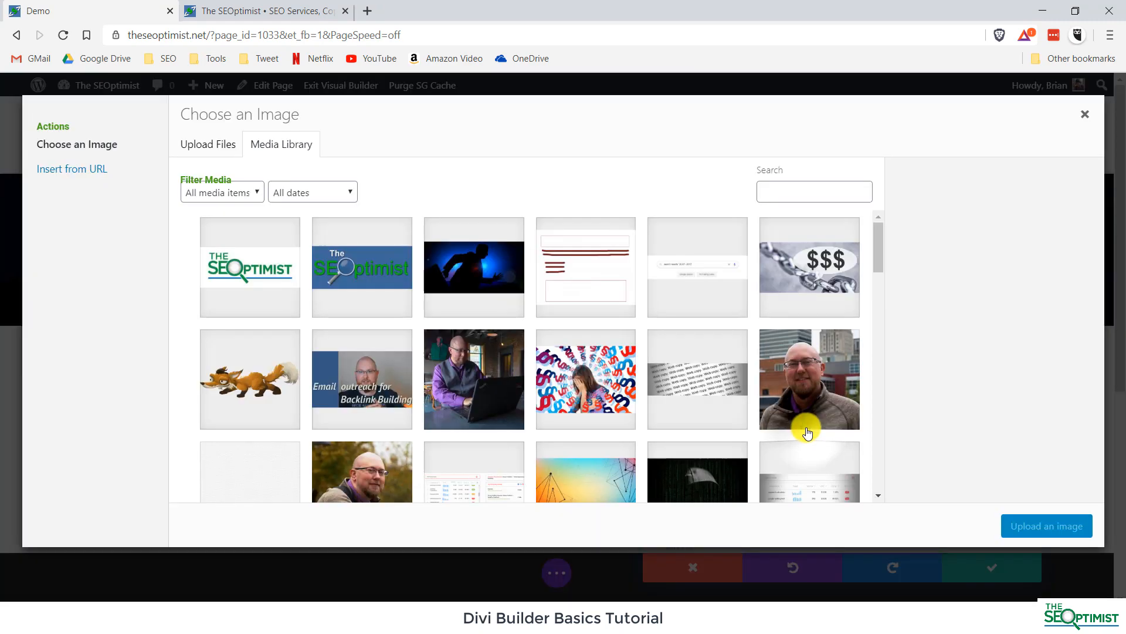
left_click(809, 378)
left_click(1071, 535)
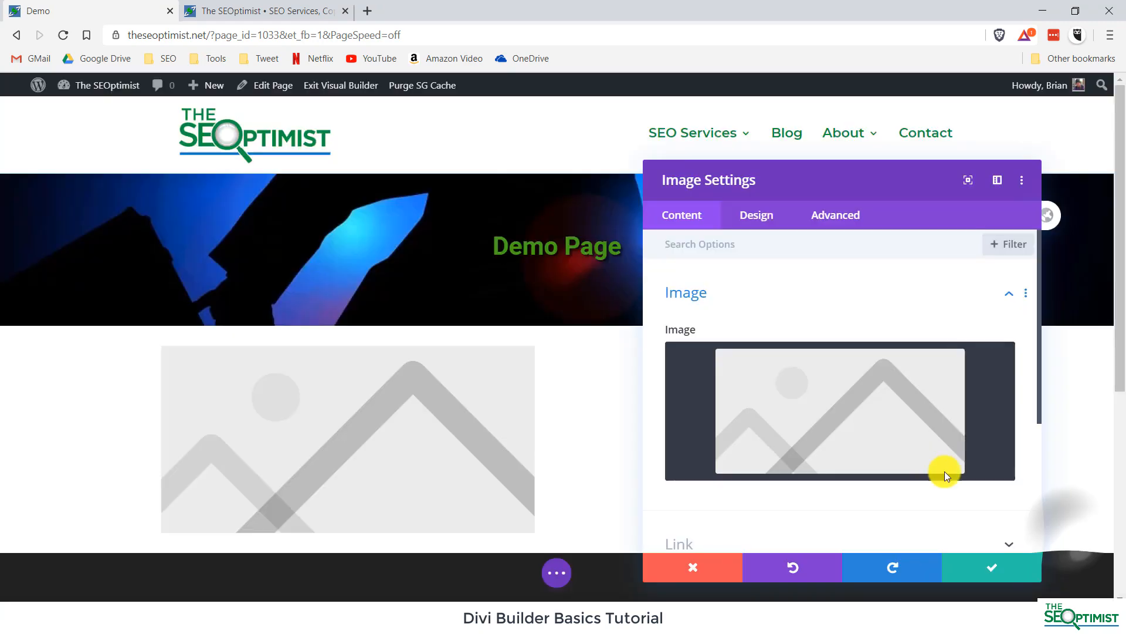
scroll(372, 395, "down", 3)
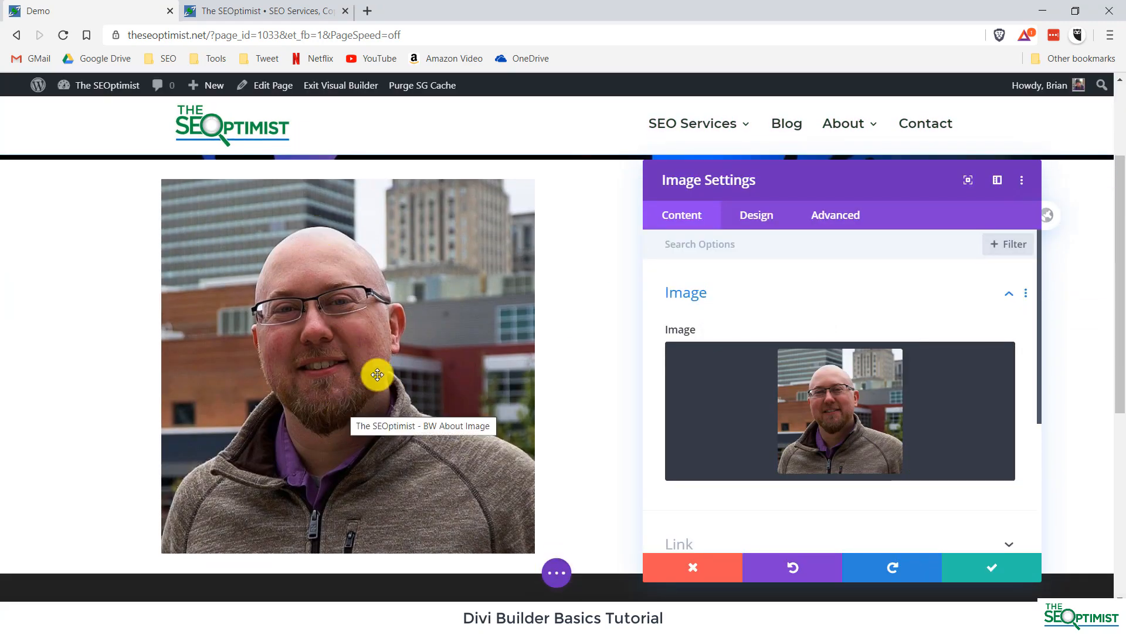
left_click(992, 567)
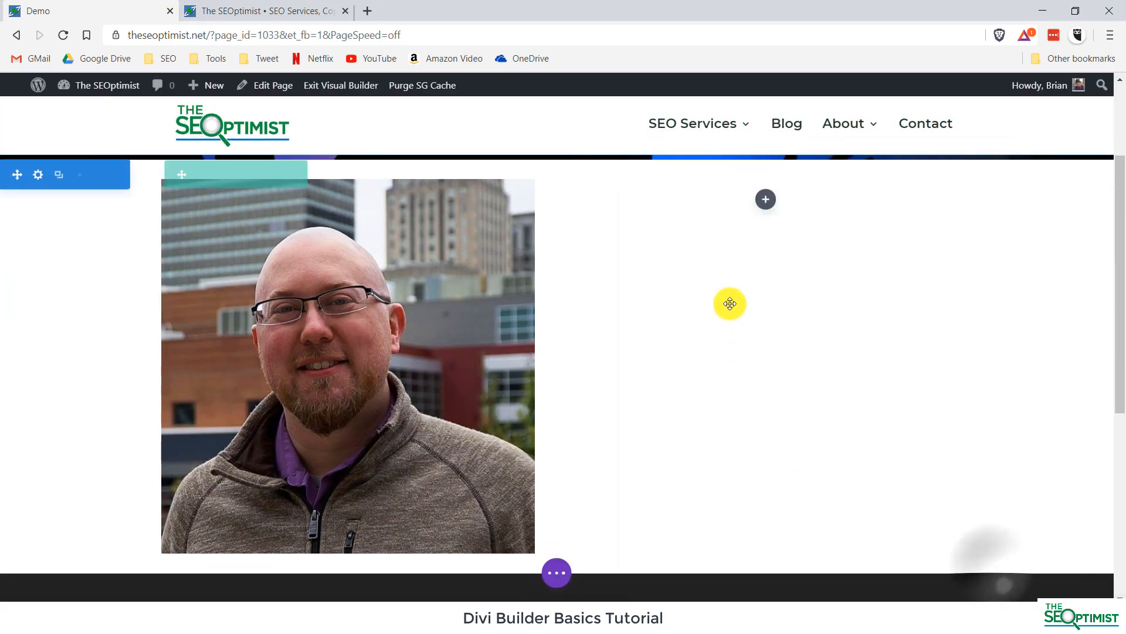
Add a text module to the second column and move its settings window off the placeholder text.
left_click(766, 199)
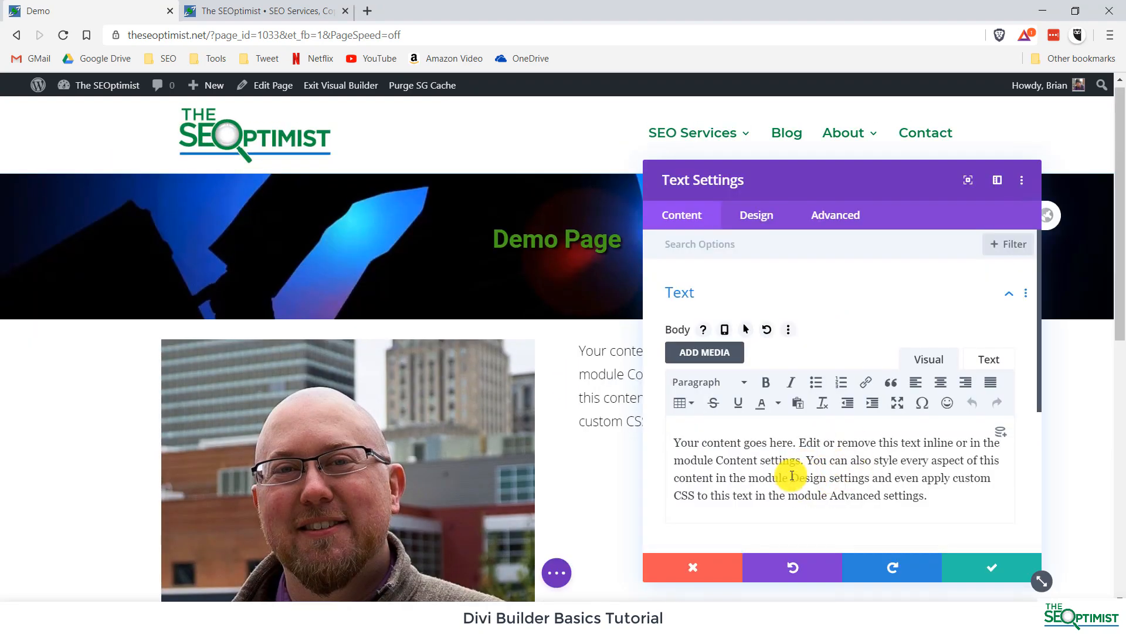
scroll(423, 334, "down", 2)
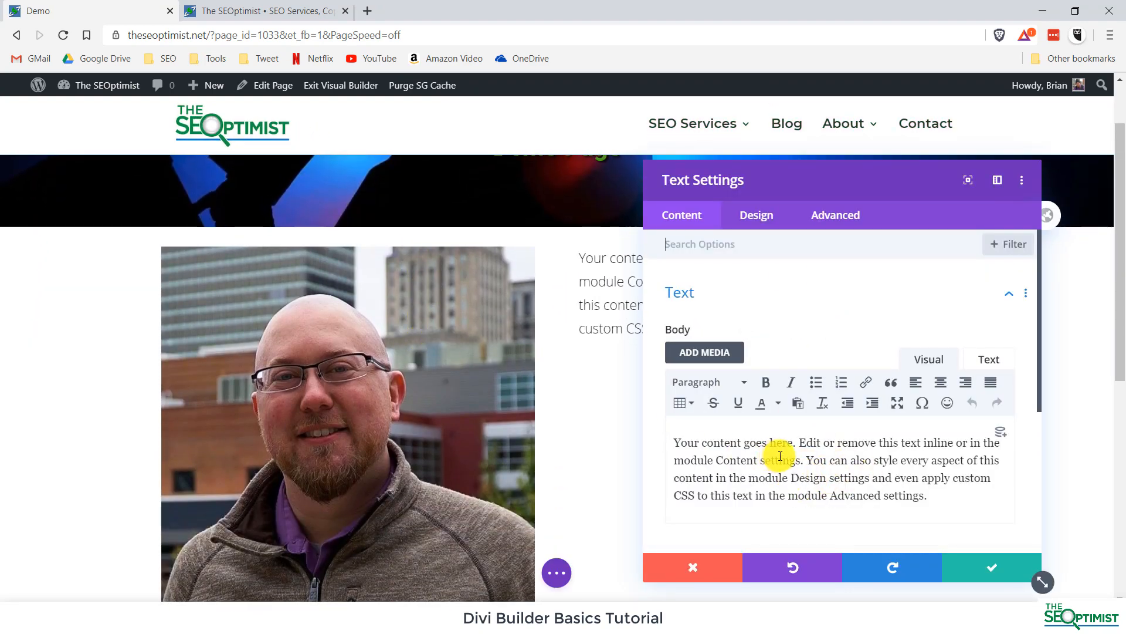
left_click_drag(756, 182, 224, 183)
Insert "vvjvcjgj" after the word "You" by editing the placeholder paragraph inline on the page.
left_click(733, 274)
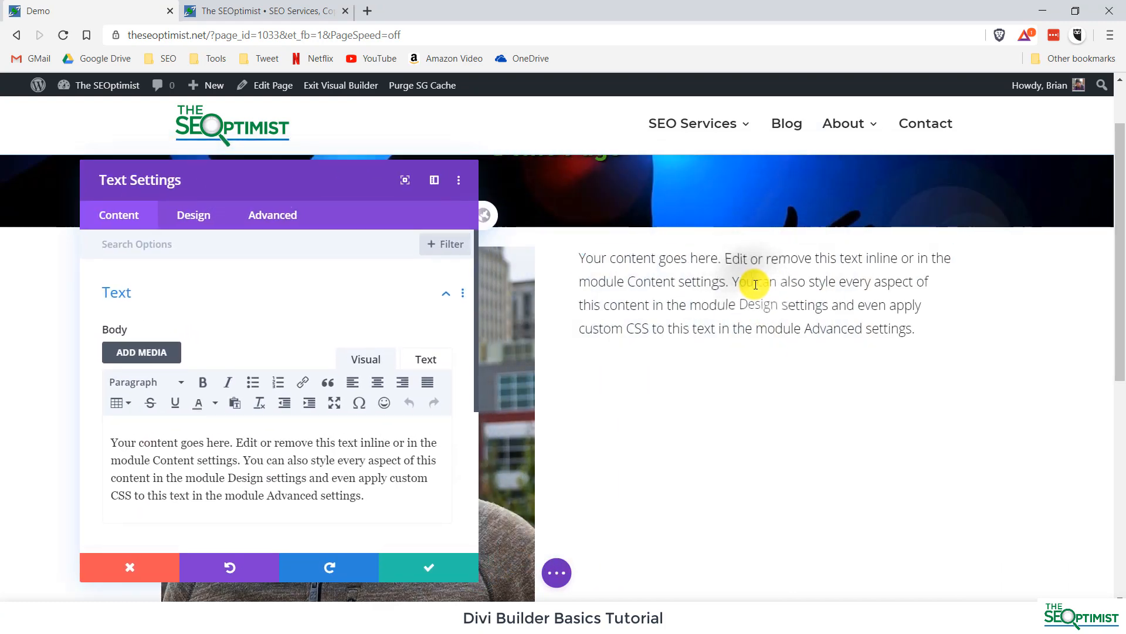
type("rvjvcjgj")
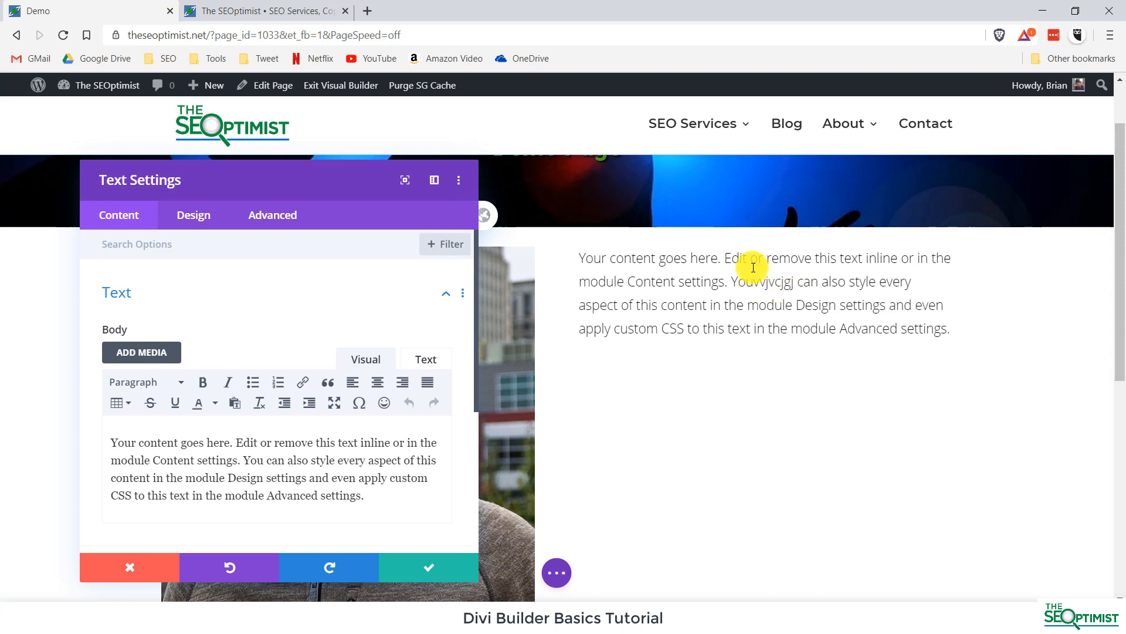
left_click(754, 278)
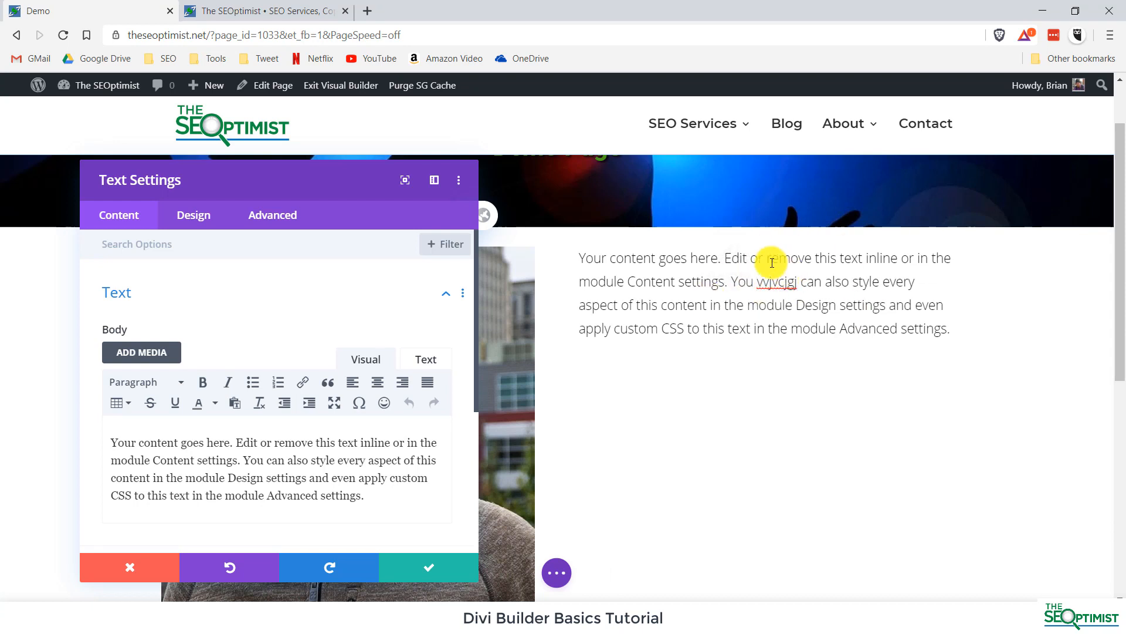
Add an empty paragraph after the placeholder text and append the line "hghg" beneath it in the module's HTML code.
left_click(951, 332)
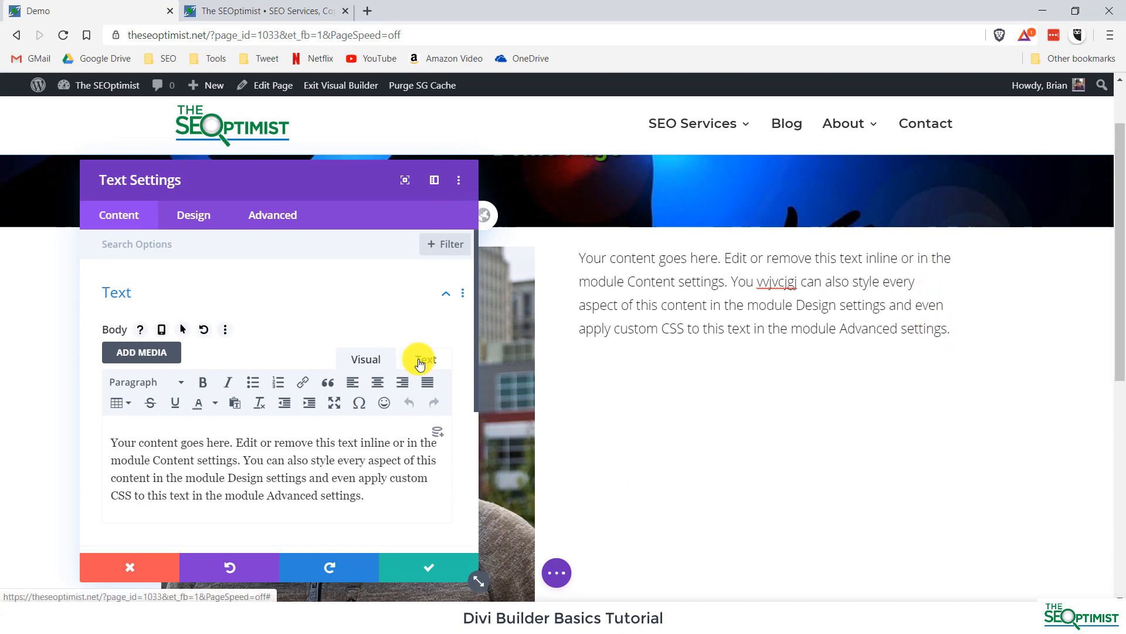
left_click(419, 360)
left_click(125, 438)
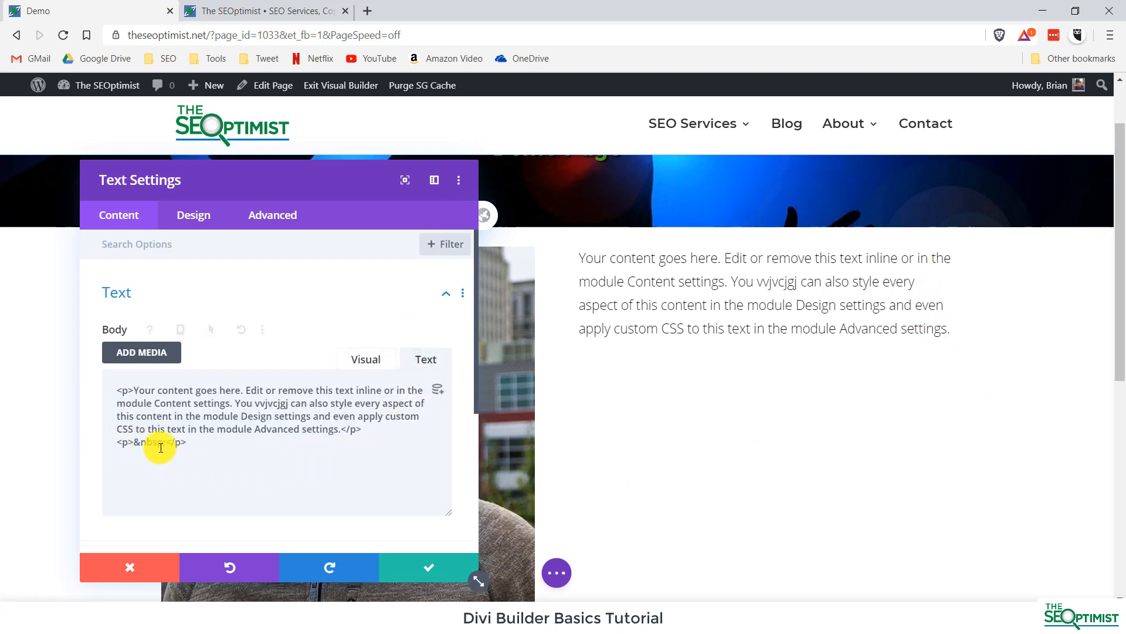
left_click_drag(138, 449, 141, 443)
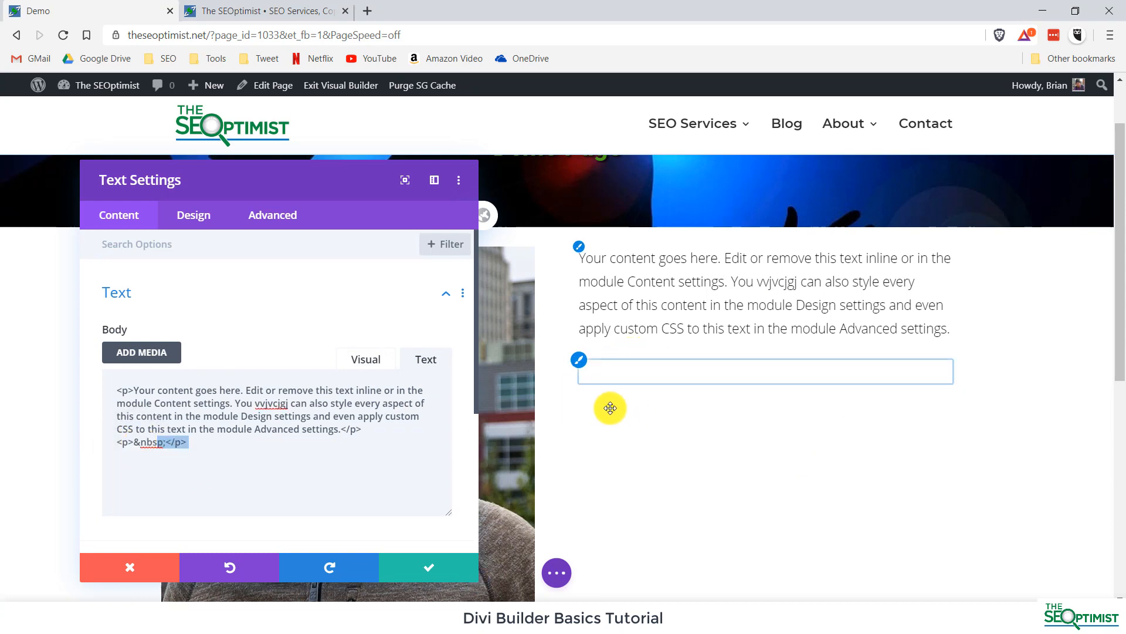
left_click(614, 368)
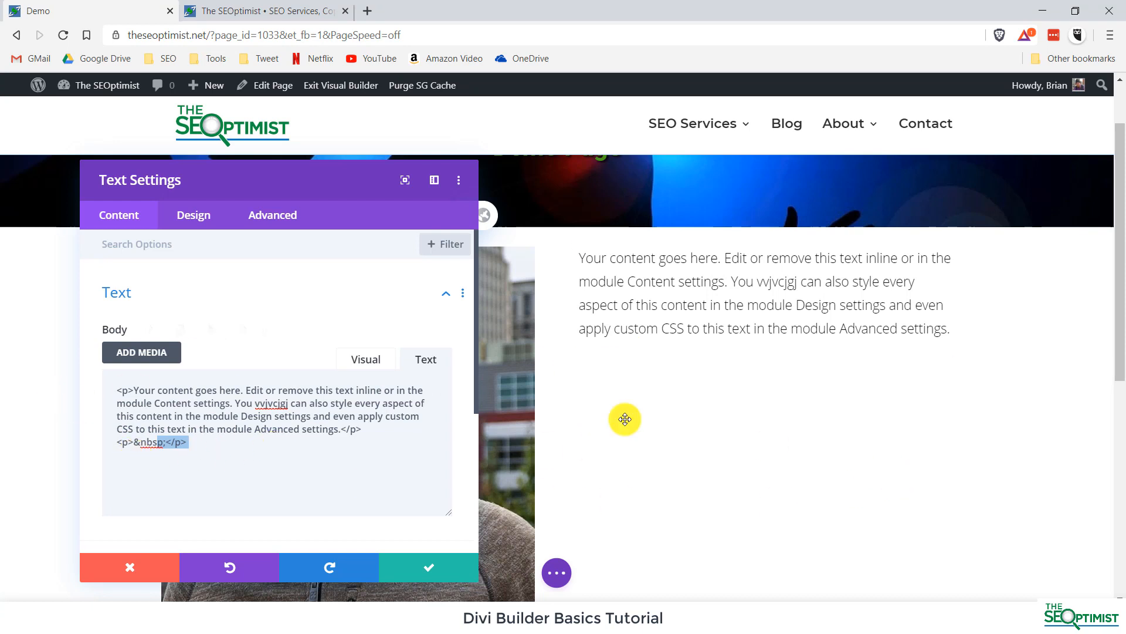
left_click(270, 506)
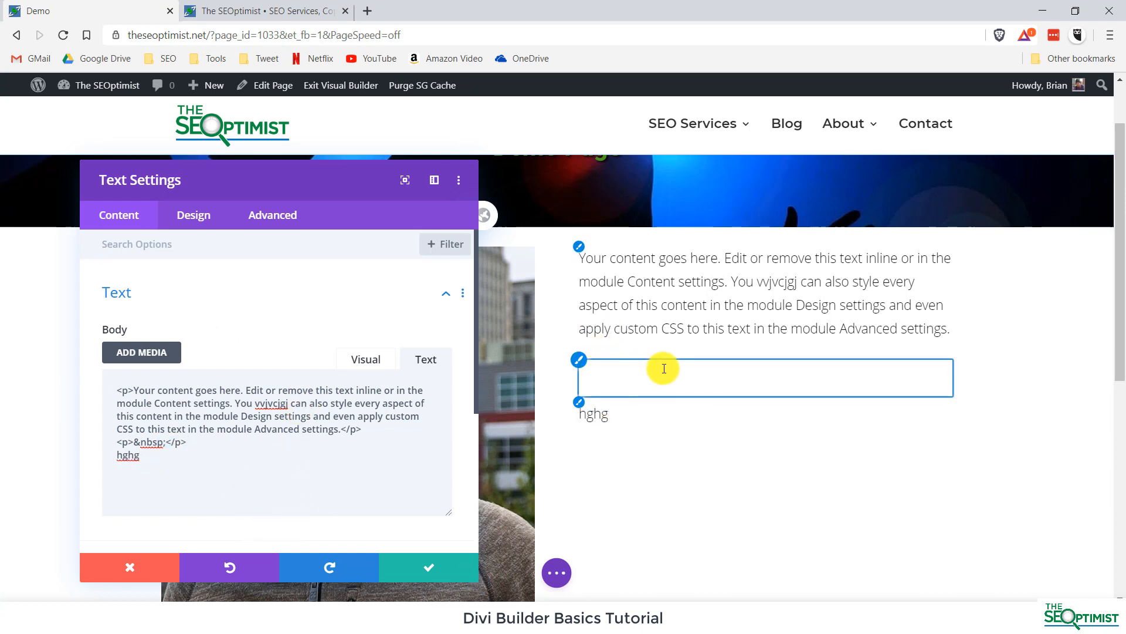
Delete the &nbsp; paragraph and the "hghg" line from the HTML code, and return to the visual editor.
double_click(141, 442)
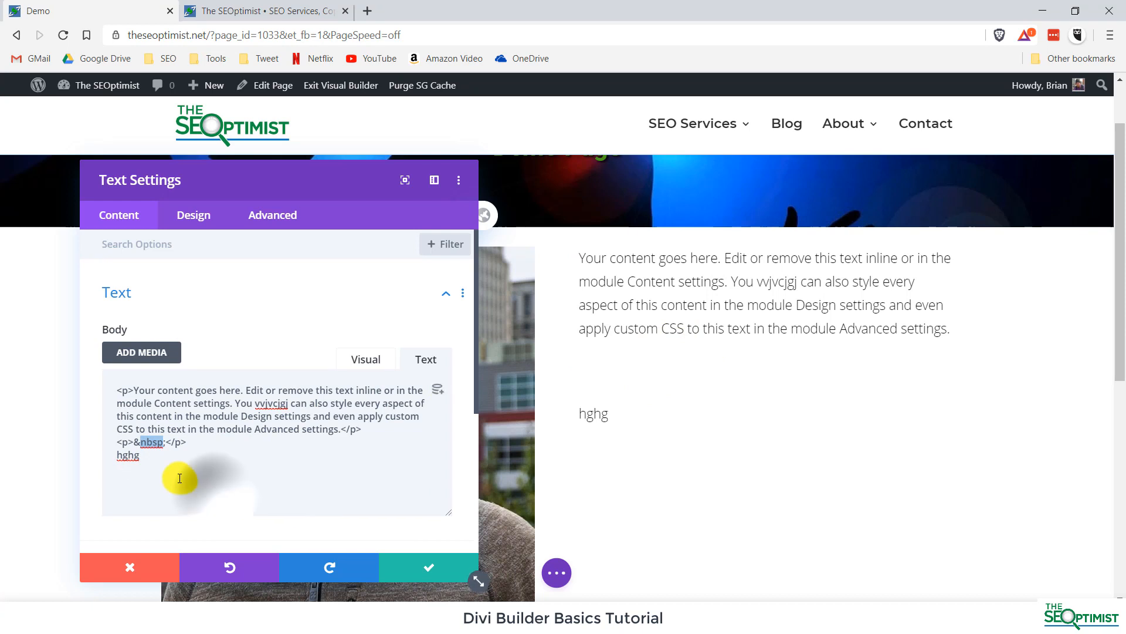
left_click_drag(179, 474, 99, 444)
key("BackSpace")
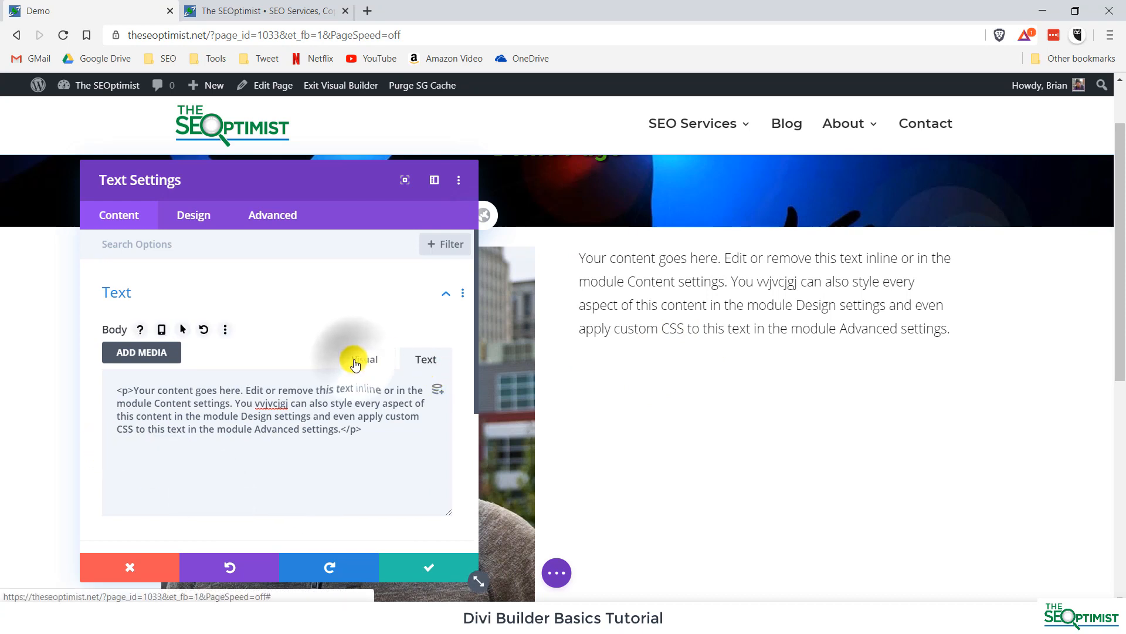
left_click(355, 361)
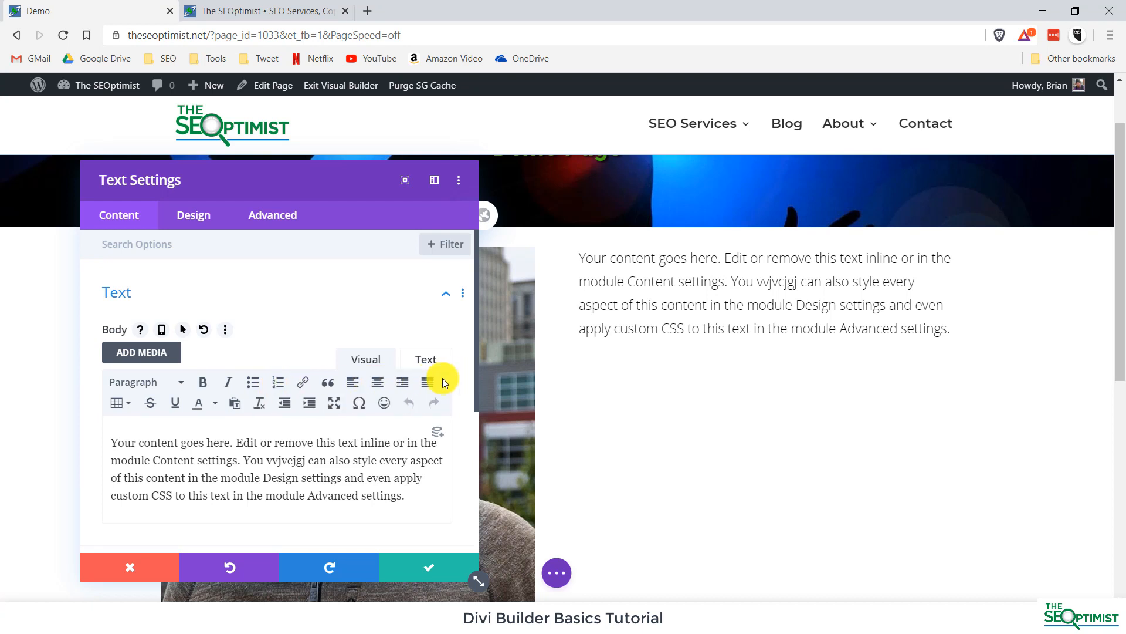
Add a new paragraph reading "hfhfh" below the existing body text in the visual editor.
left_click(427, 511)
key("Return")
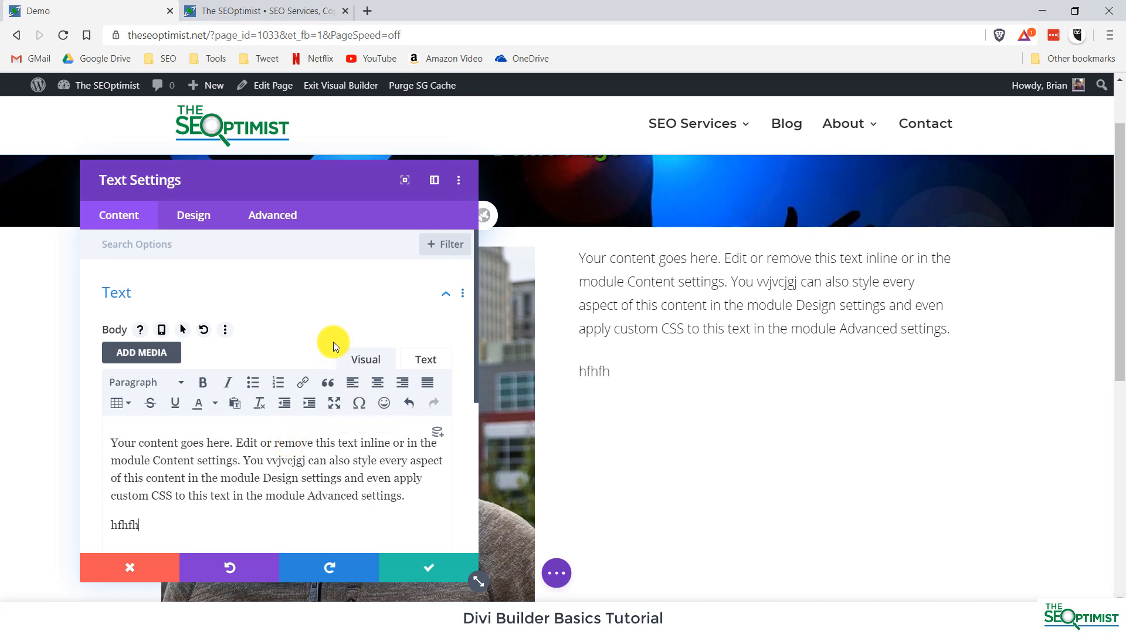
scroll(333, 341, "down", 1)
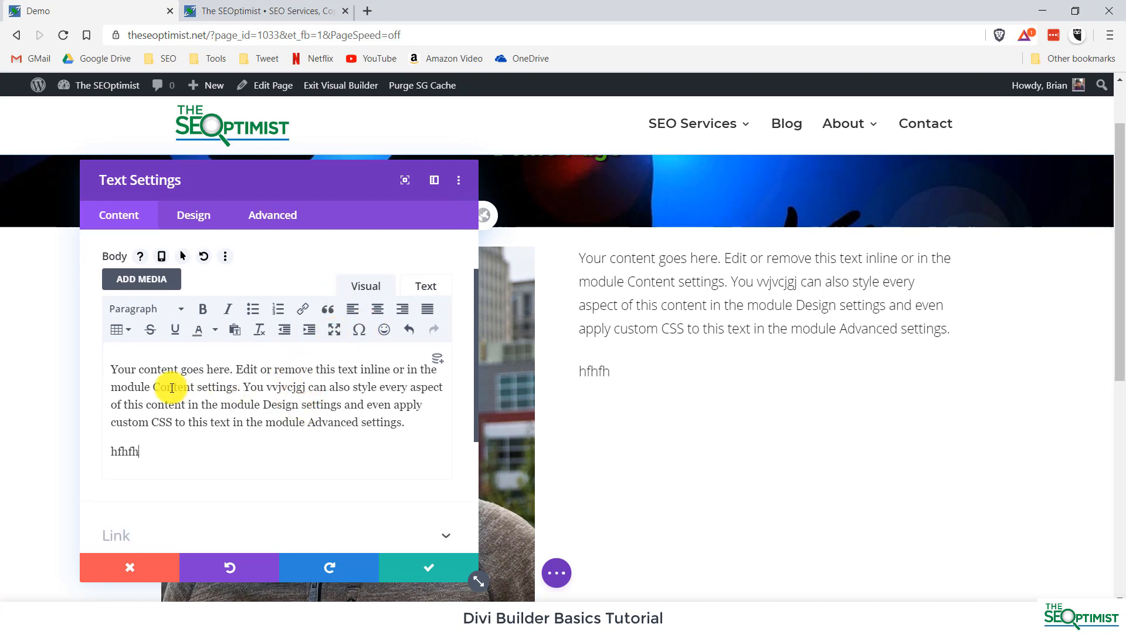
left_click_drag(282, 175, 243, 178)
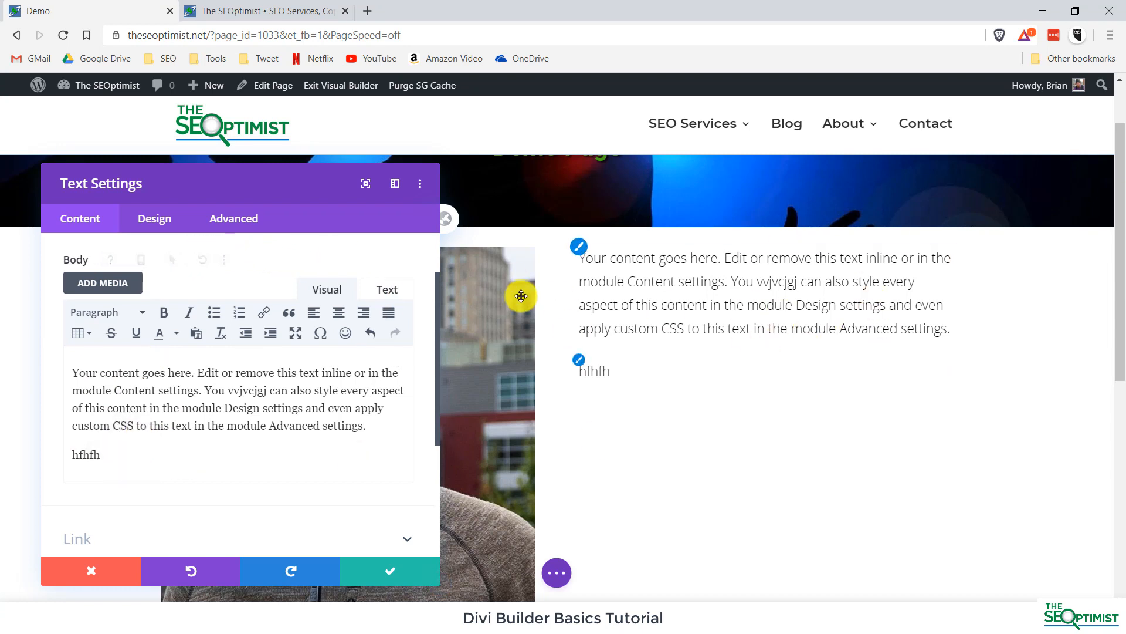
Set the text module's body text size to 24px in its design settings.
left_click(151, 223)
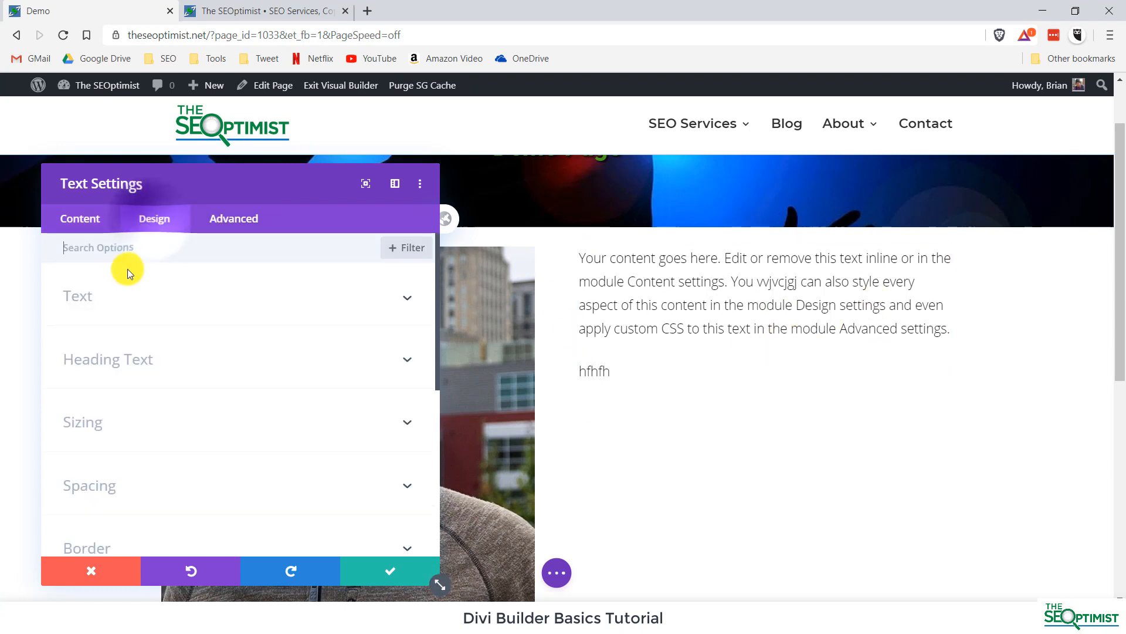
left_click(120, 301)
scroll(220, 338, "down", 1)
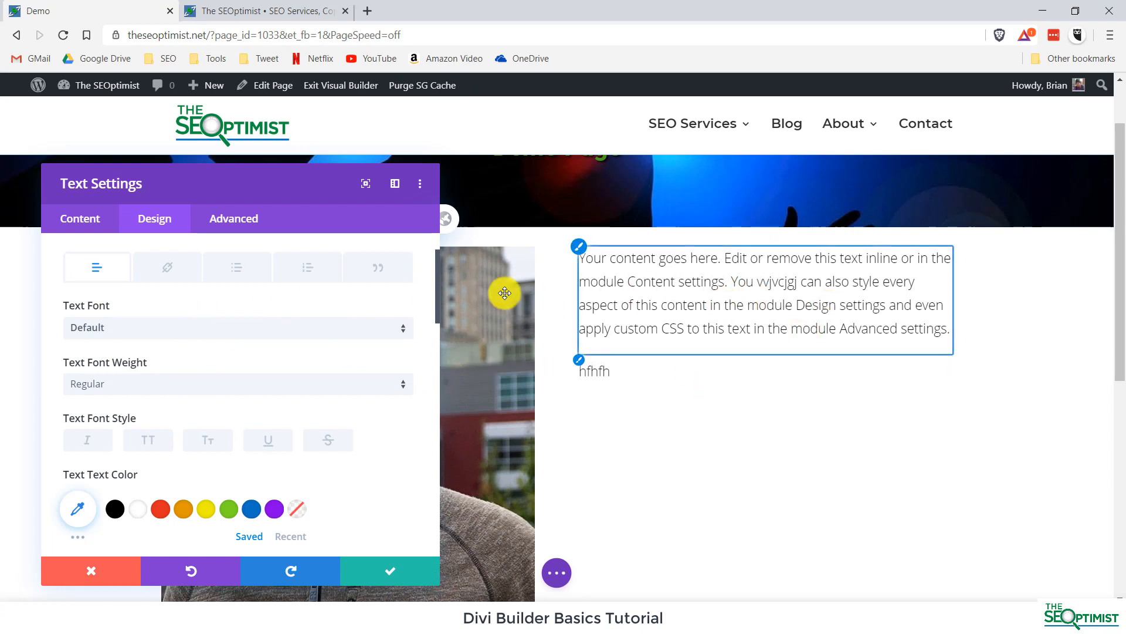
mouse_move(170, 343)
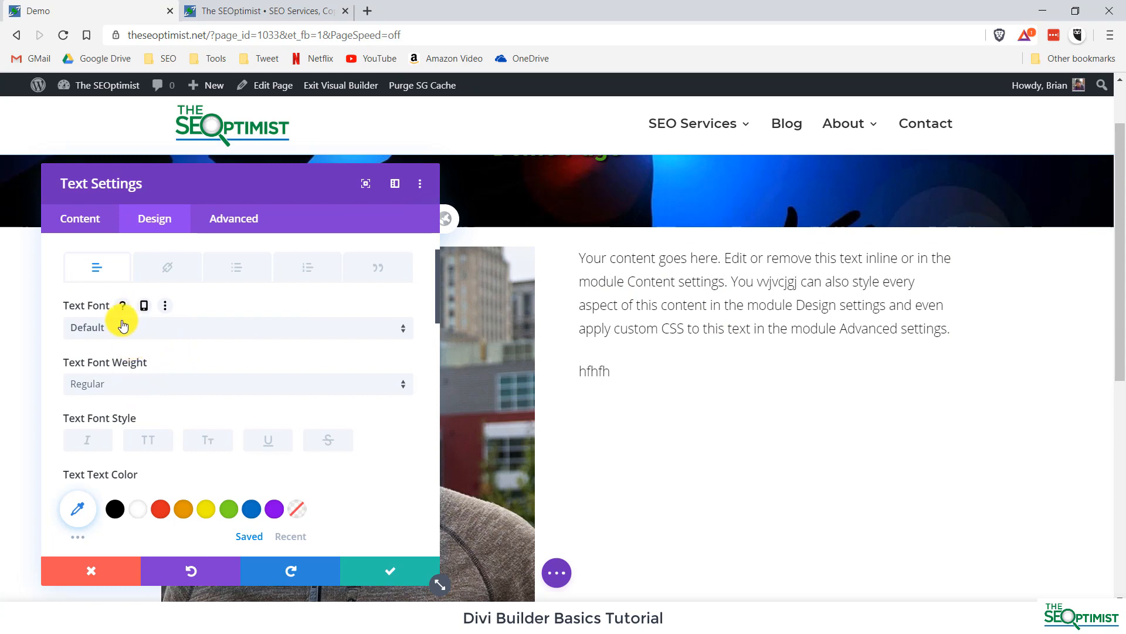
scroll(232, 417, "down", 3)
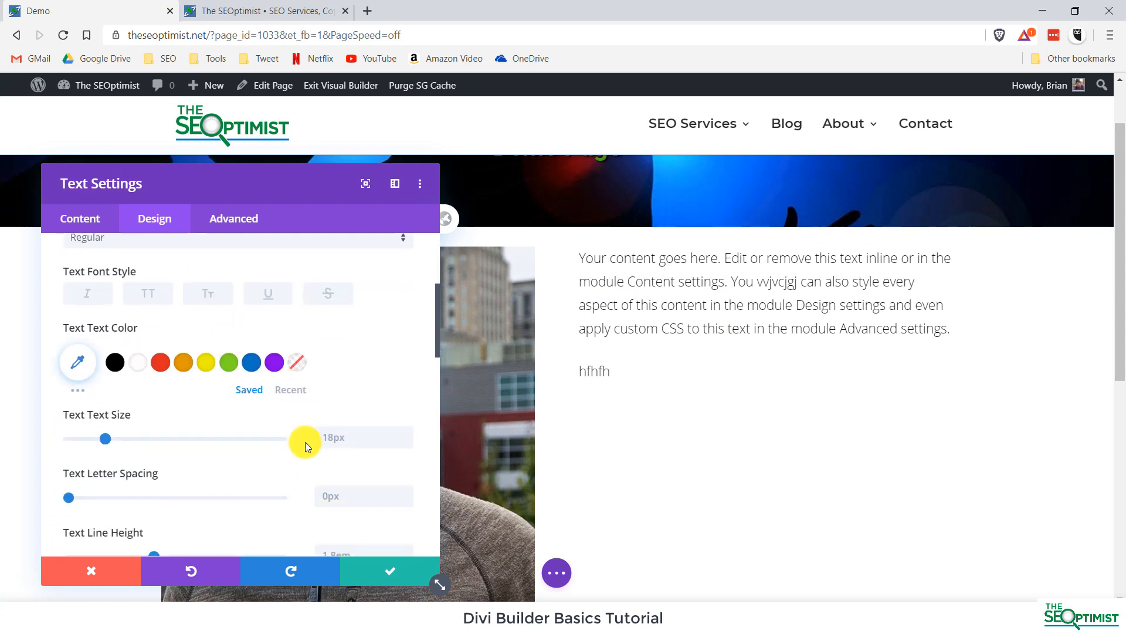
left_click(341, 436)
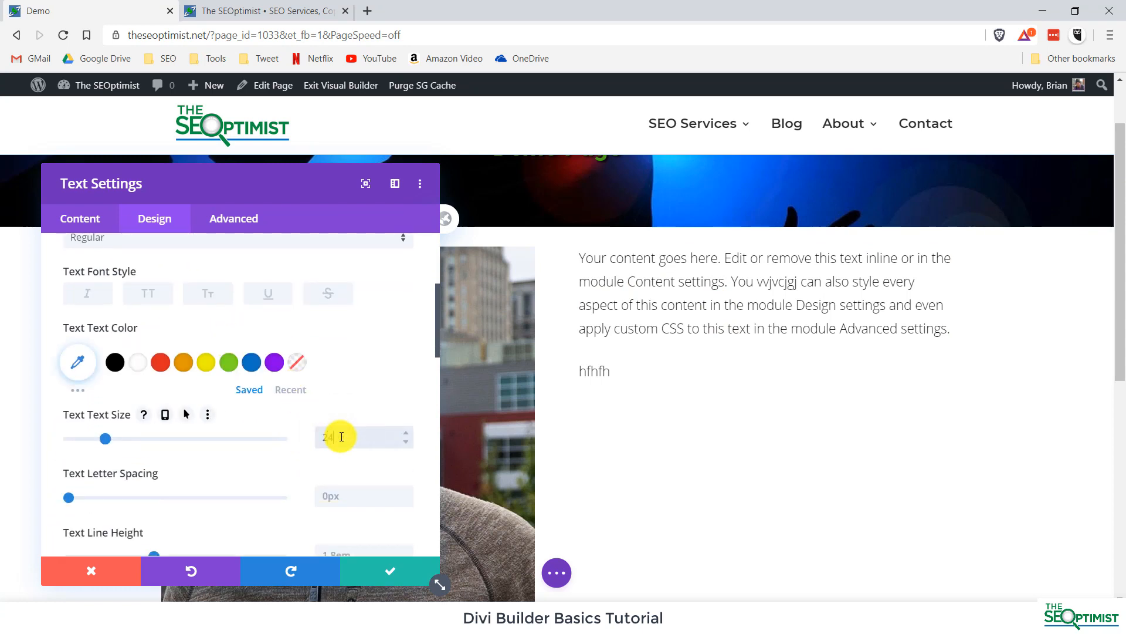
type("24px")
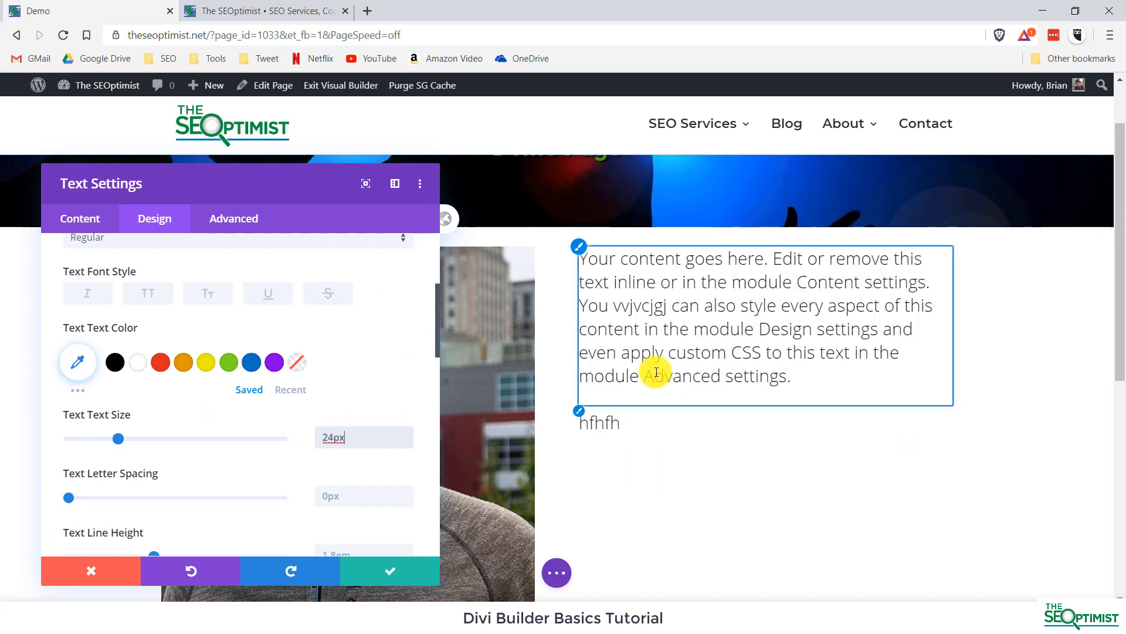
scroll(329, 422, "down", 4)
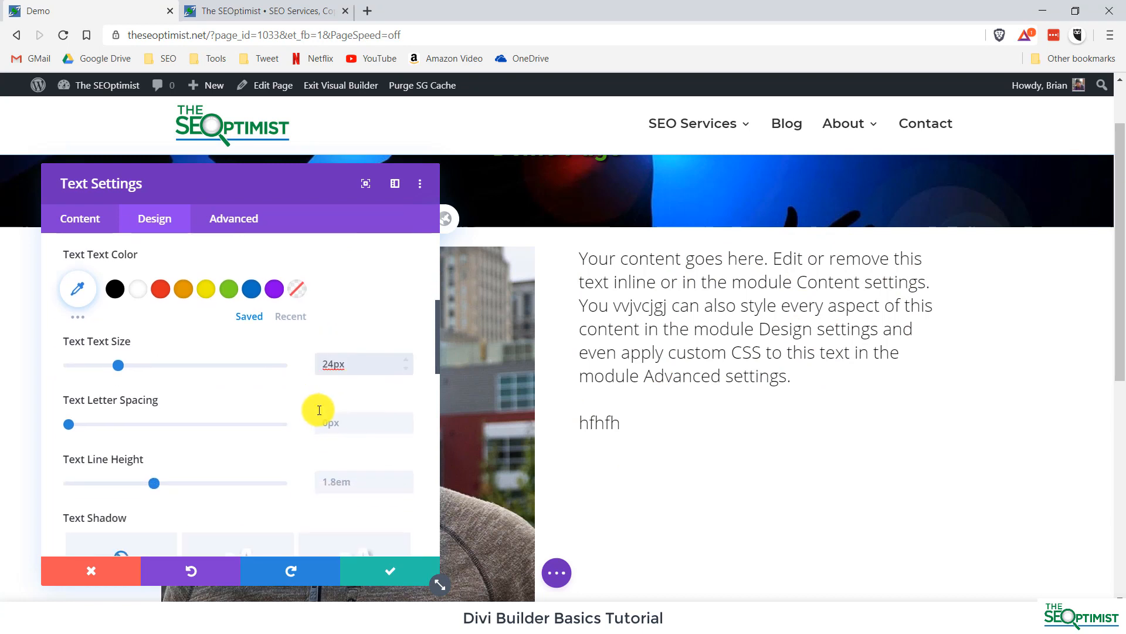
Set the text module's body text color to grey #878787 with the custom color picker.
scroll(310, 417, "up", 4)
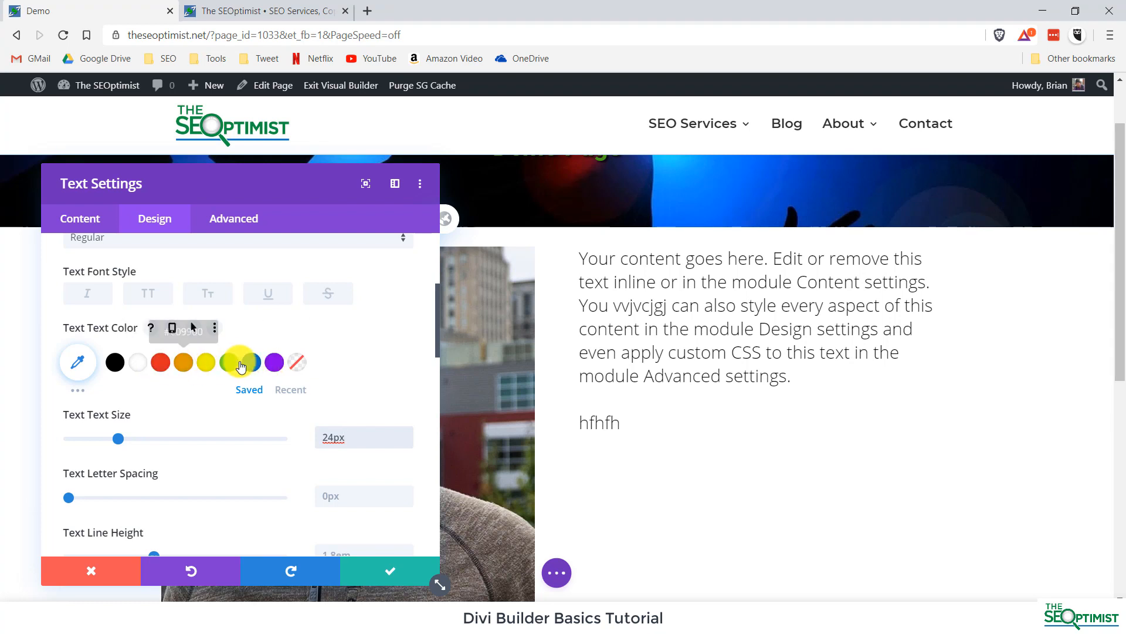
left_click(76, 362)
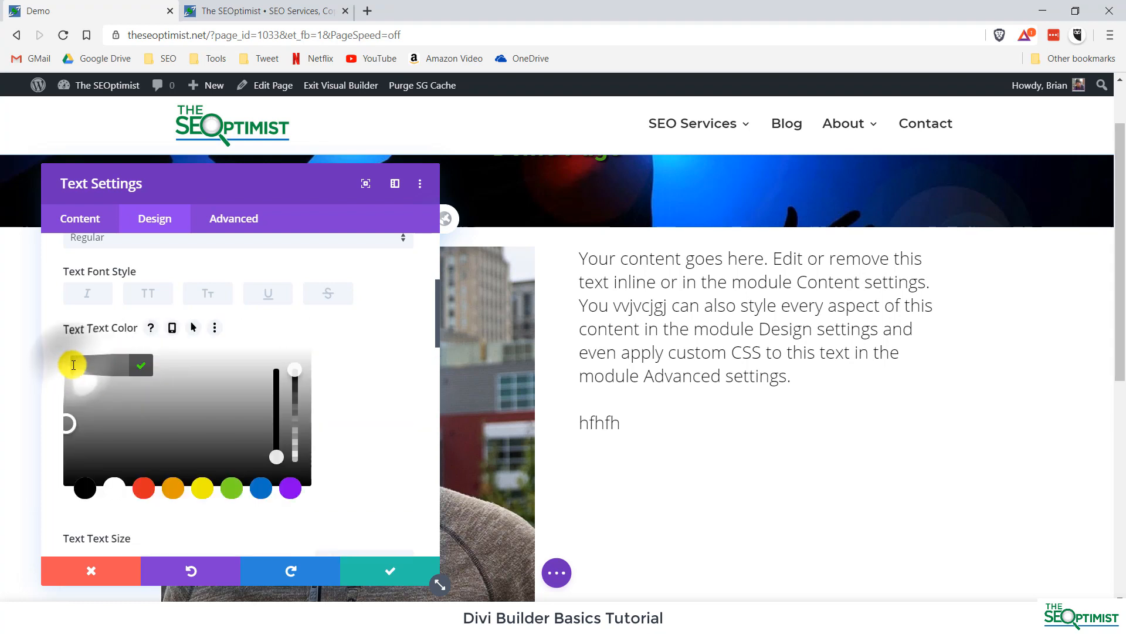
left_click(203, 417)
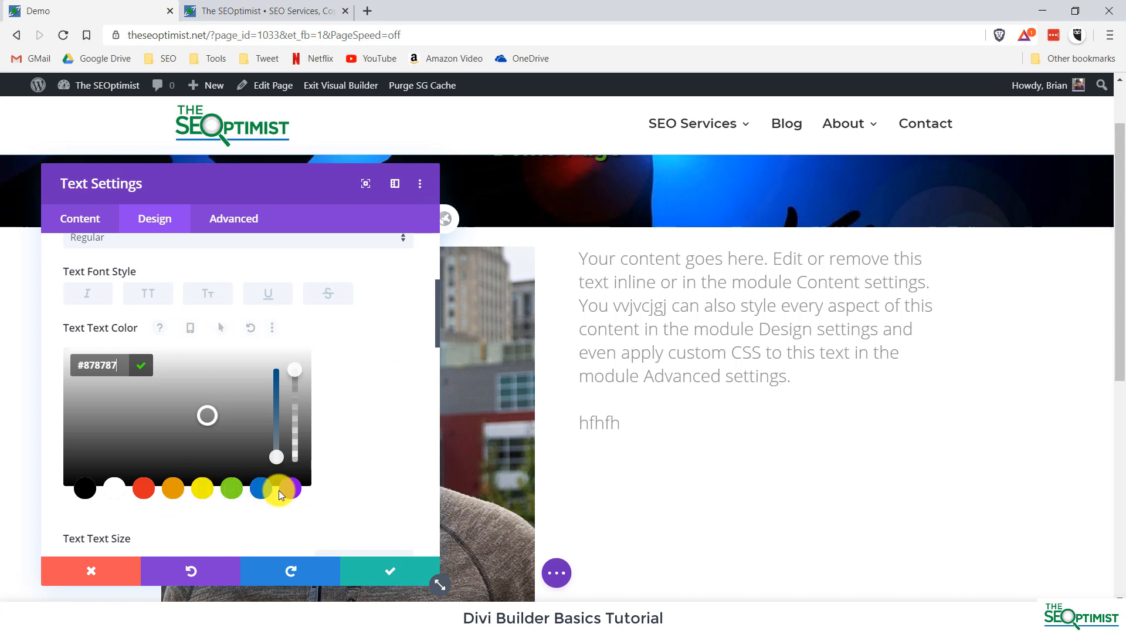
left_click(400, 346)
scroll(395, 365, "down", 3)
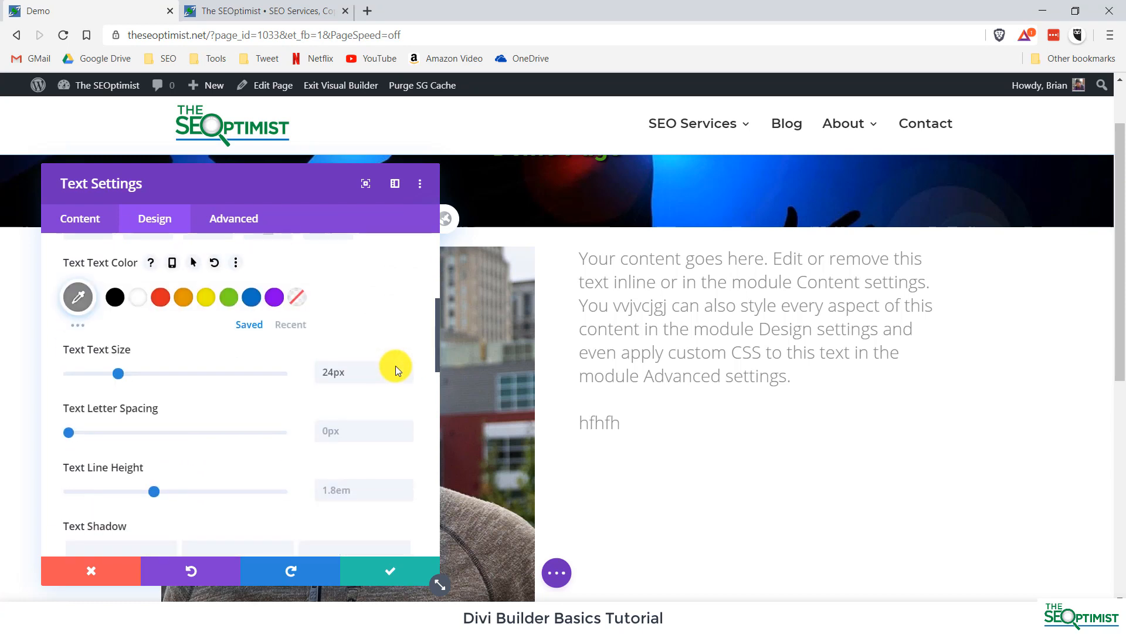
Center-align the text module's body text in its design settings.
scroll(396, 365, "down", 3)
scroll(396, 365, "up", 3)
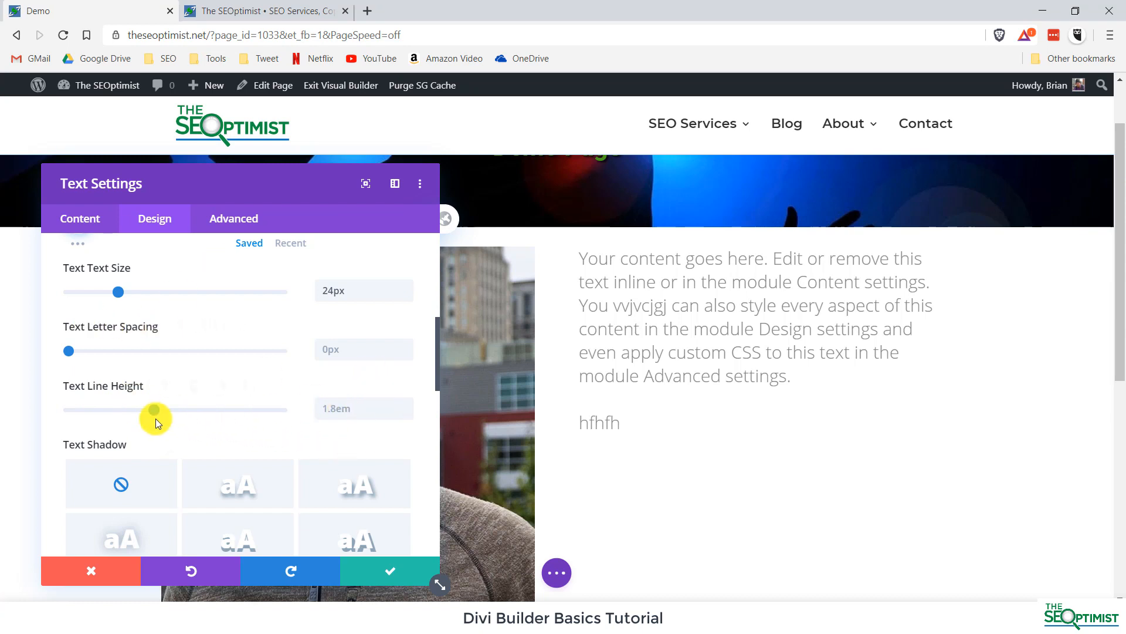
scroll(314, 322, "down", 5)
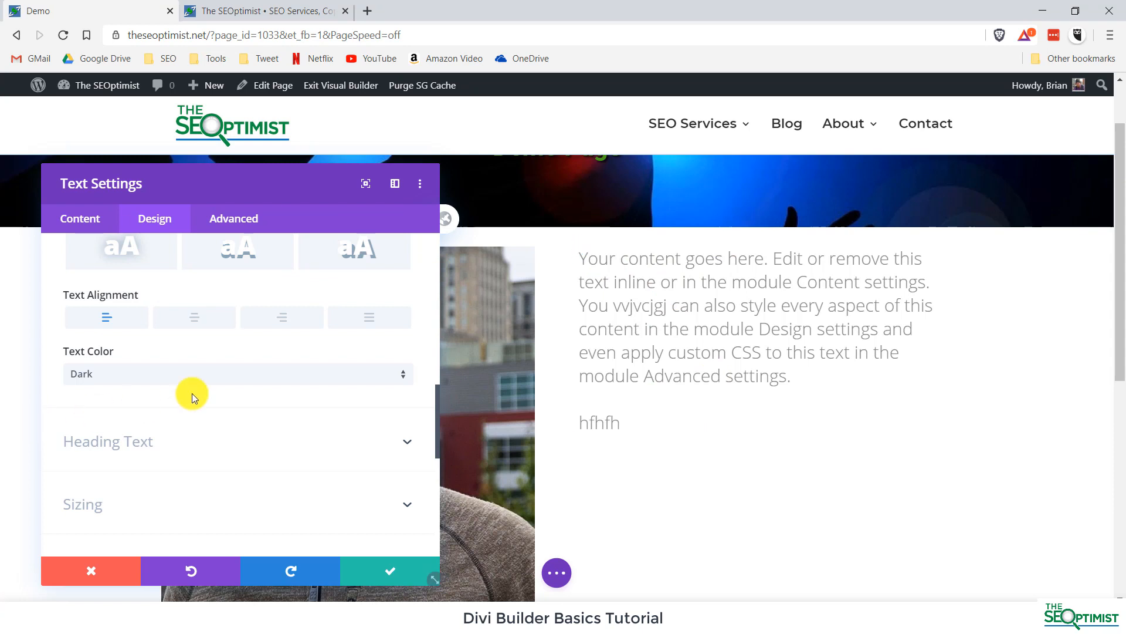
left_click(202, 320)
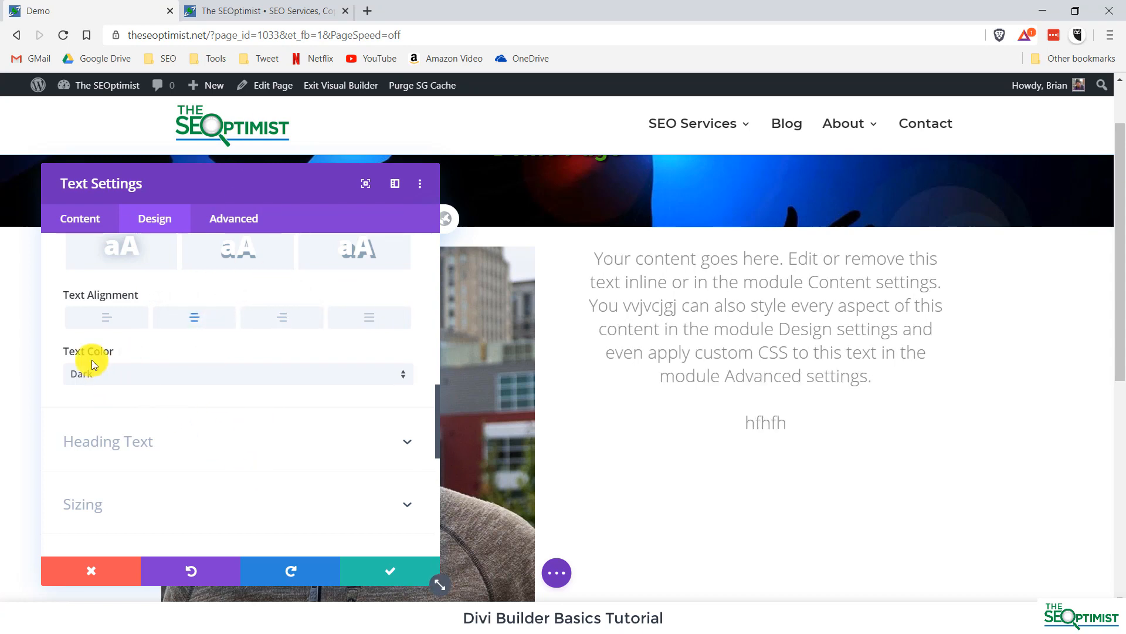
Try the Light option for the module's general text color and return it to Dark.
left_click(99, 373)
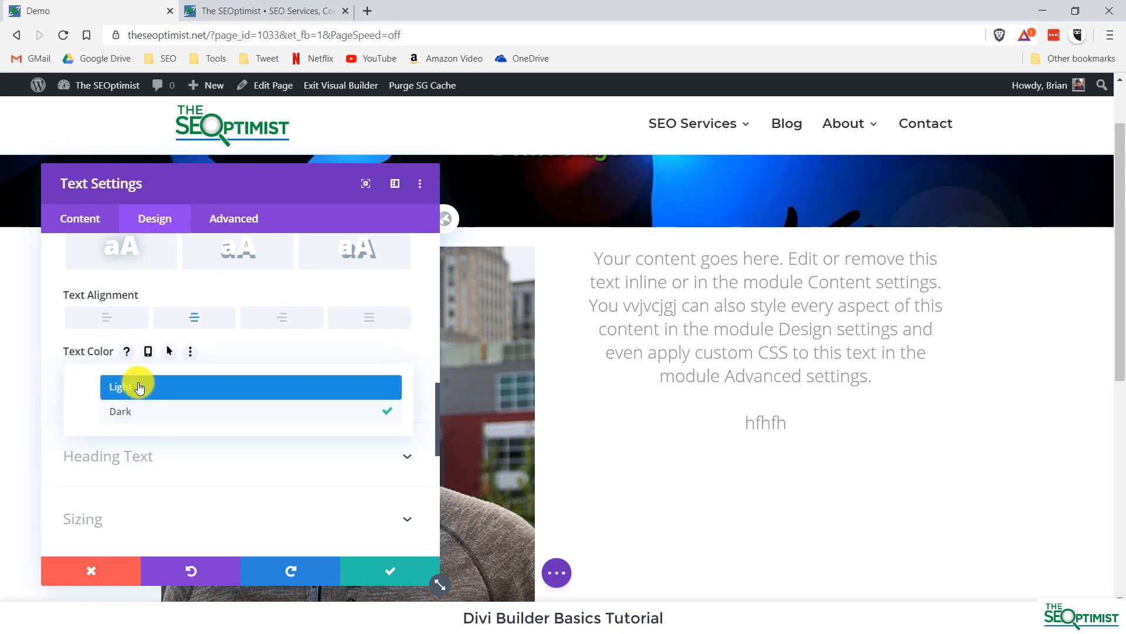
left_click(139, 387)
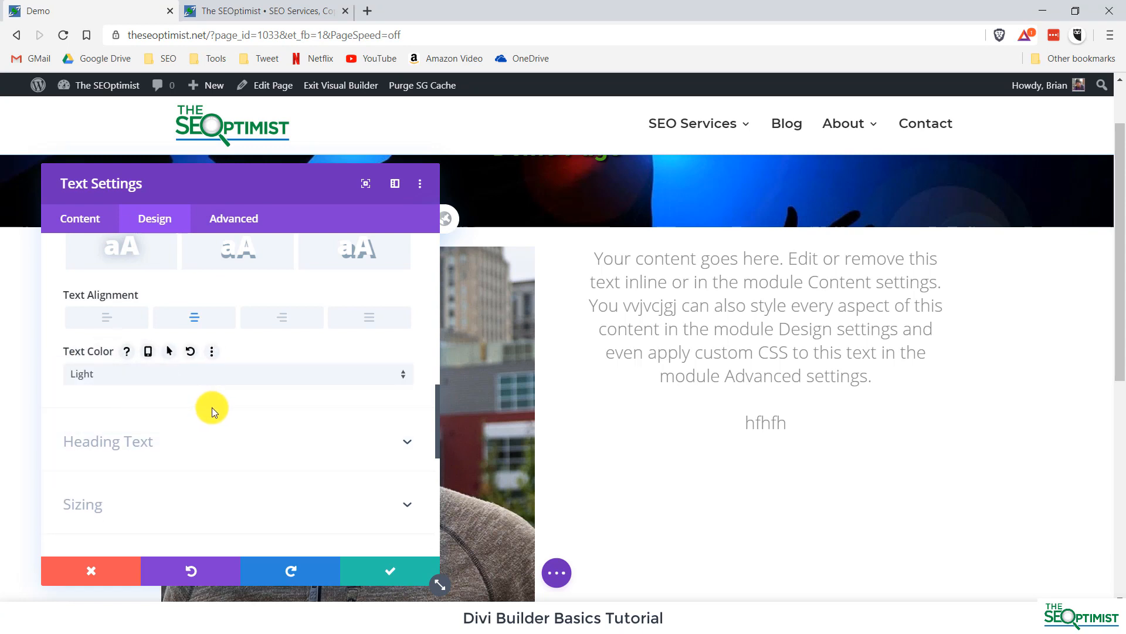
scroll(126, 271, "up", 4)
scroll(291, 412, "down", 4)
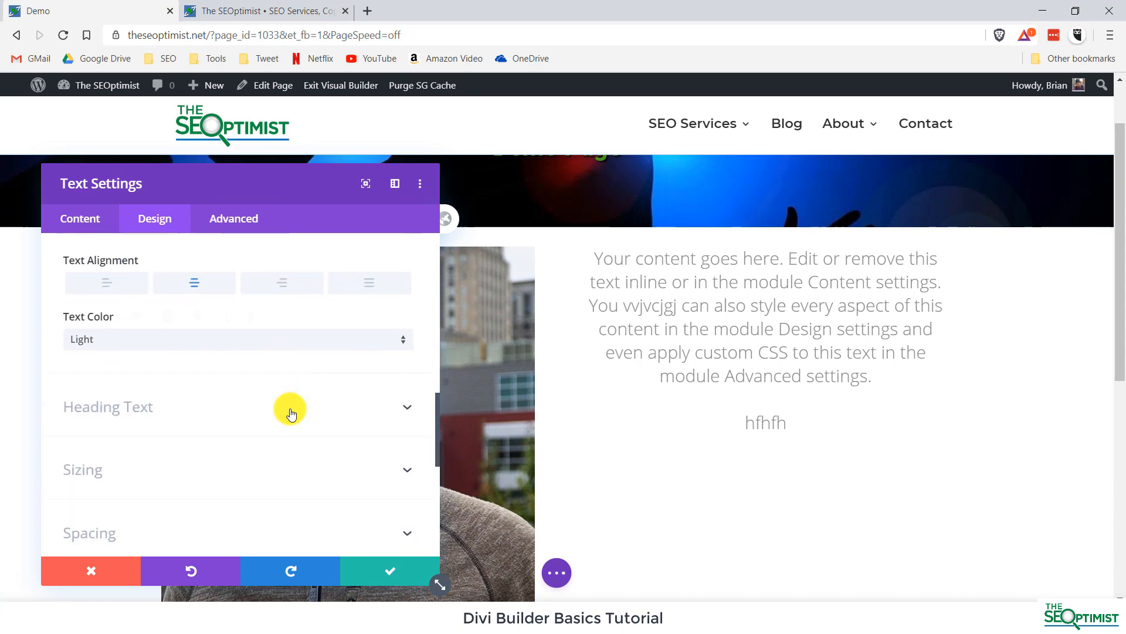
scroll(290, 411, "down", 1)
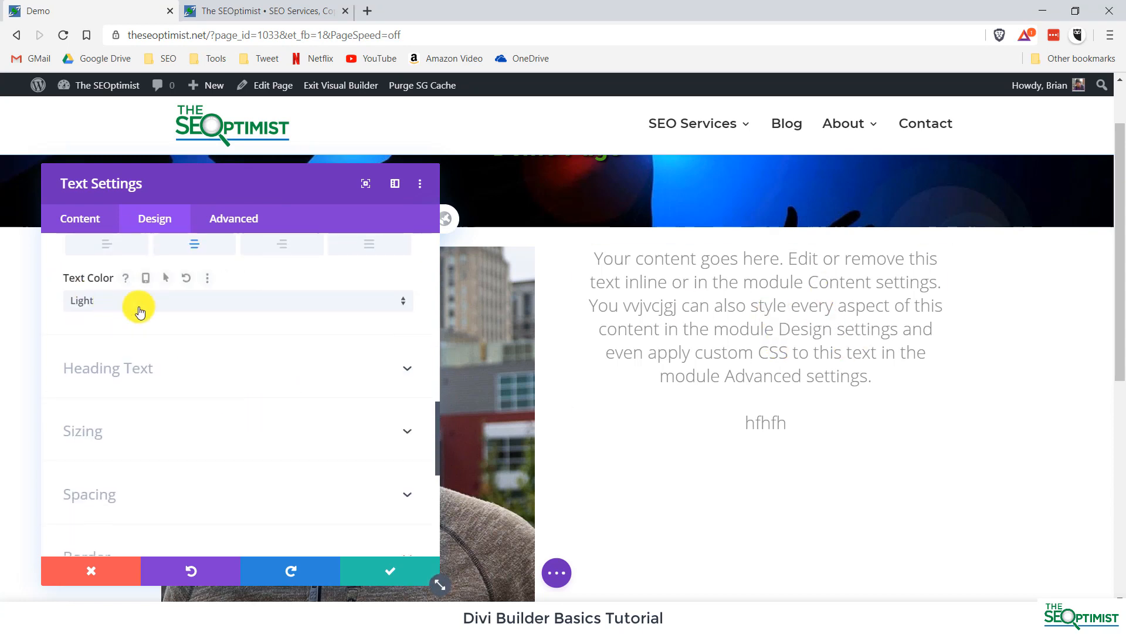
left_click(139, 311)
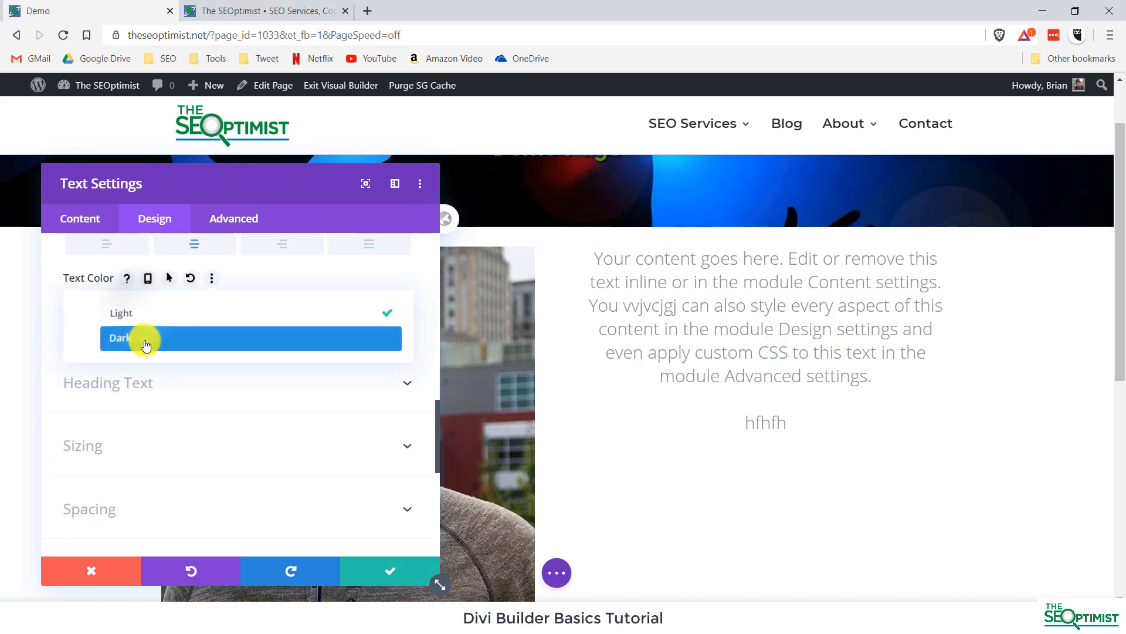
left_click(145, 334)
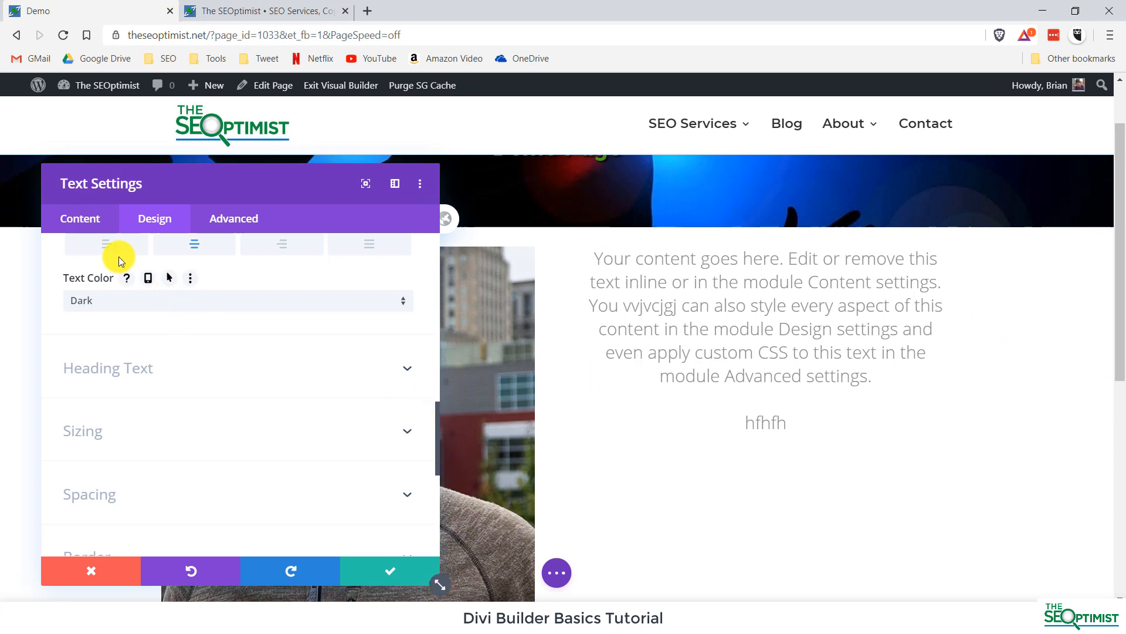
Give the text module a yellow background color from the saved swatches.
left_click(75, 215)
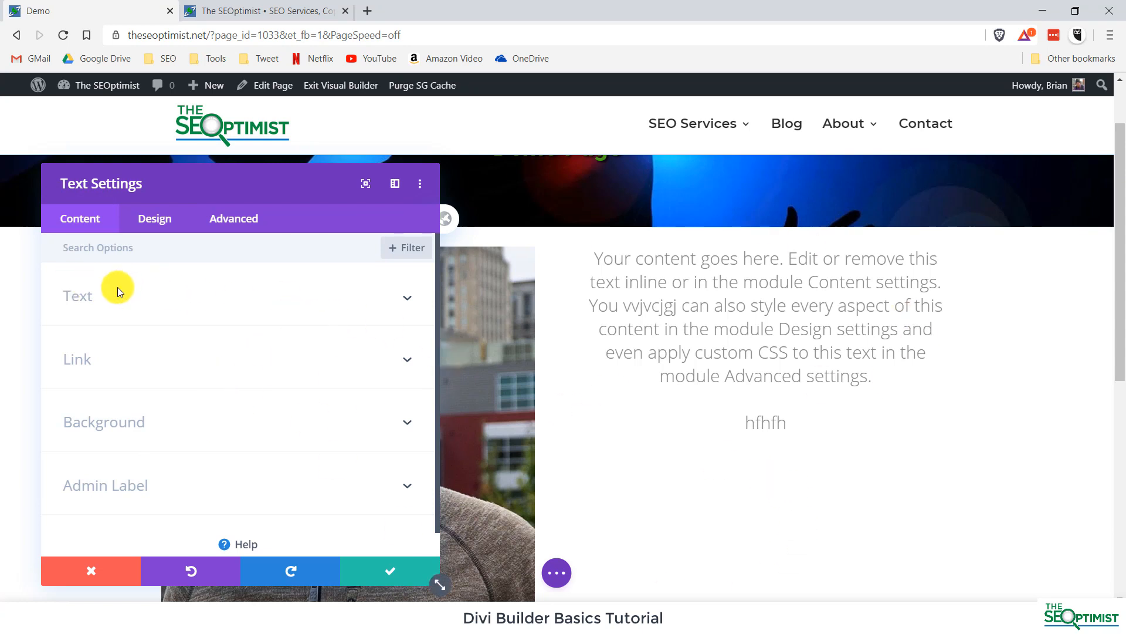
left_click(134, 423)
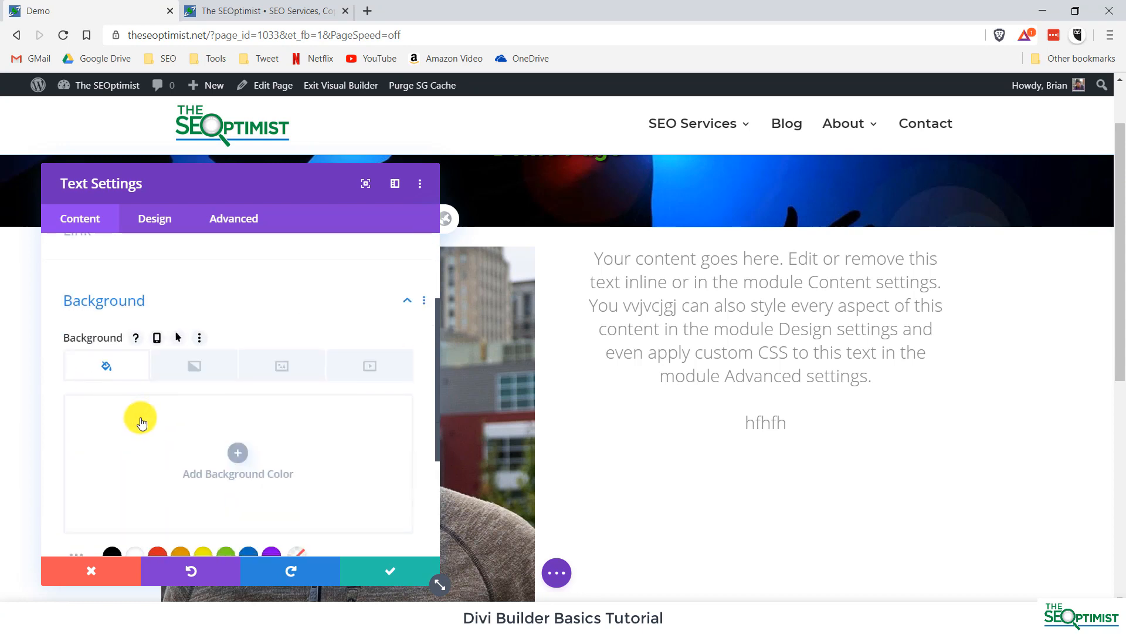
scroll(138, 422, "down", 1)
left_click(205, 488)
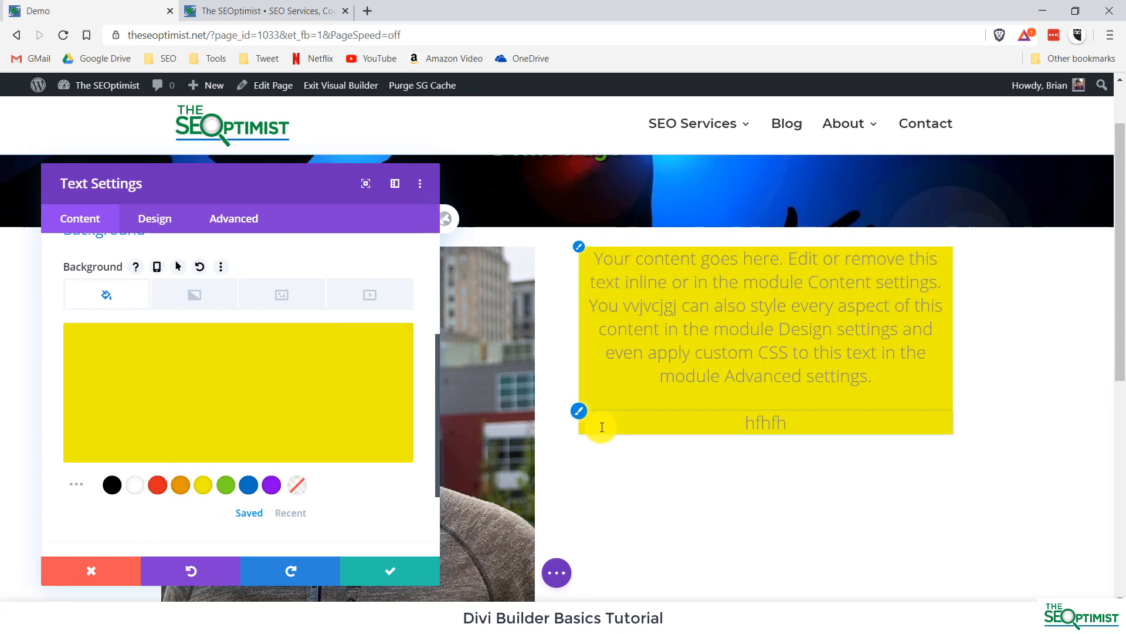
mouse_move(395, 427)
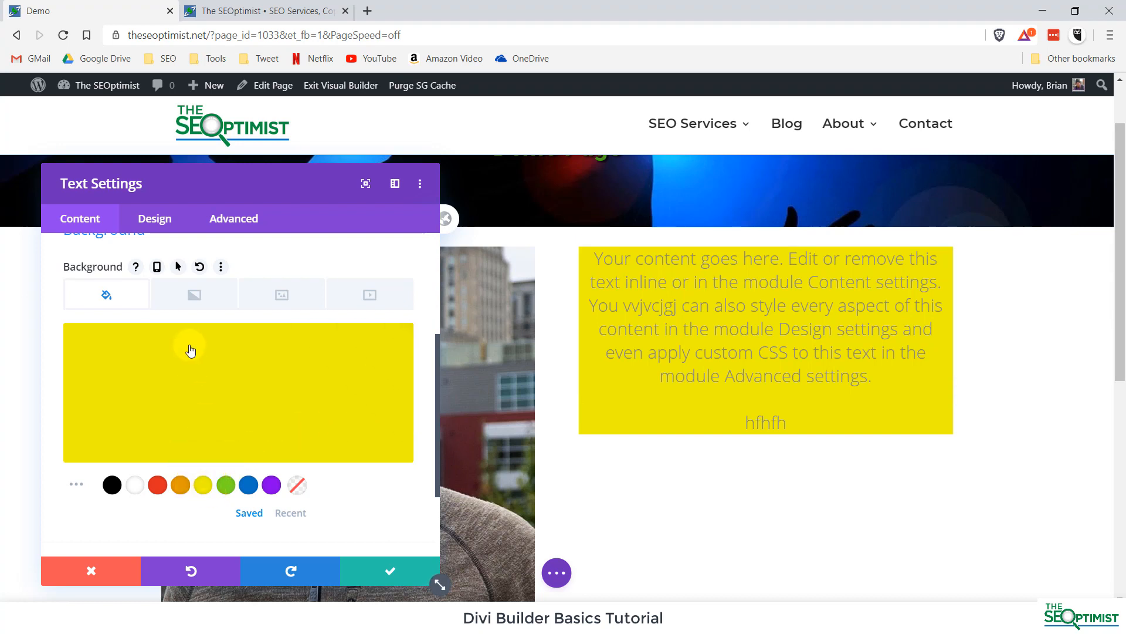
Set the text module's padding to 20px top and bottom and 15px left and right, and save the module settings.
left_click(146, 221)
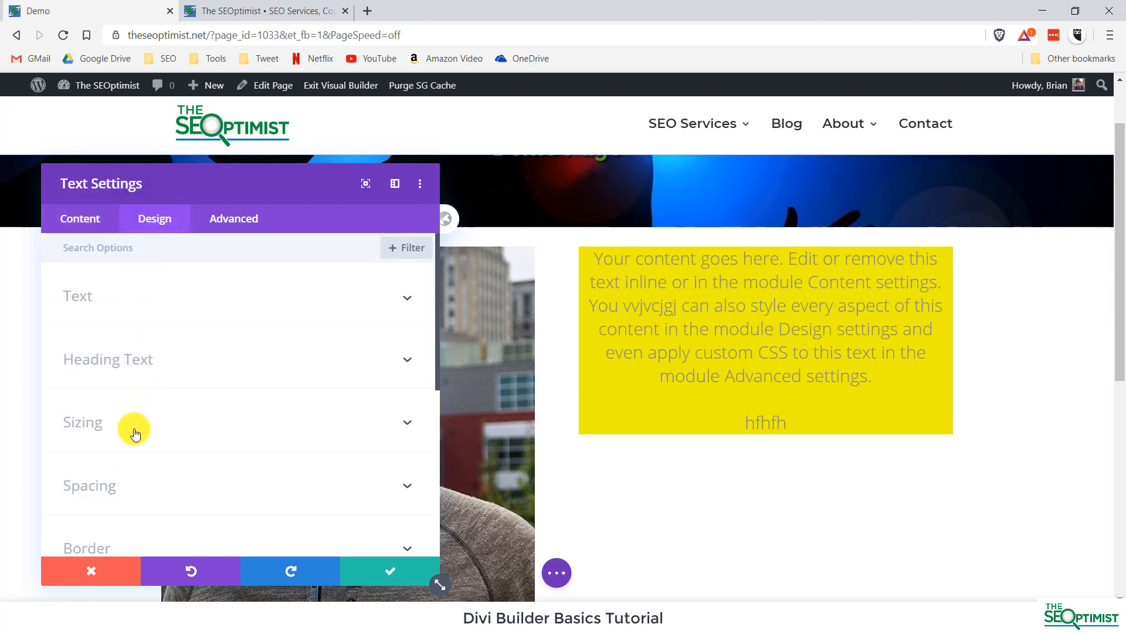
left_click(115, 485)
scroll(269, 410, "down", 1)
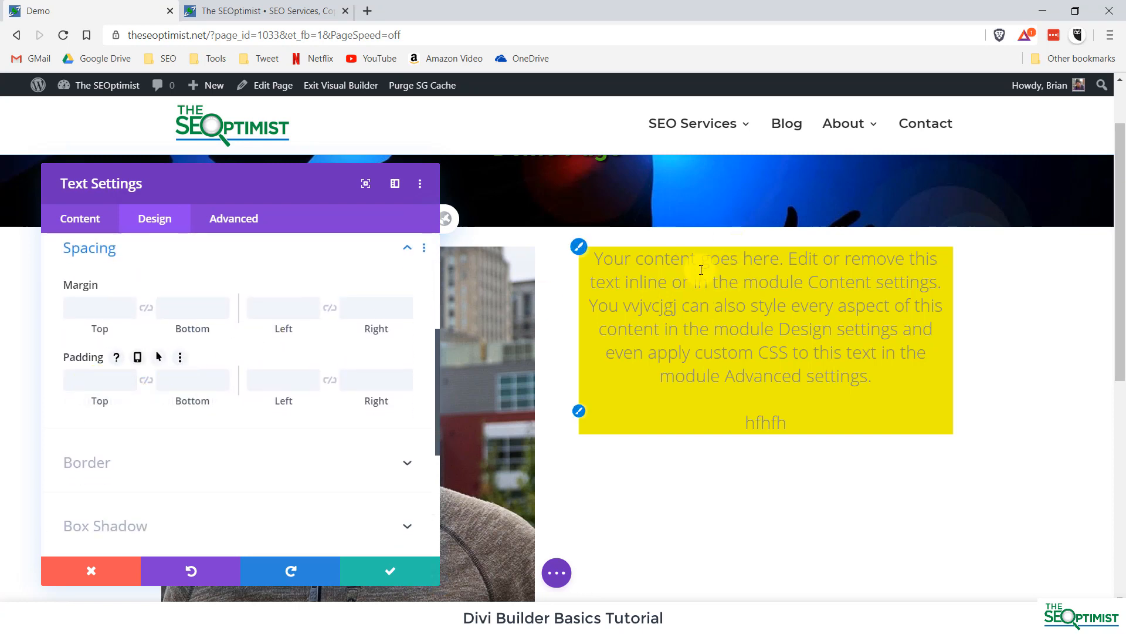
left_click(109, 385)
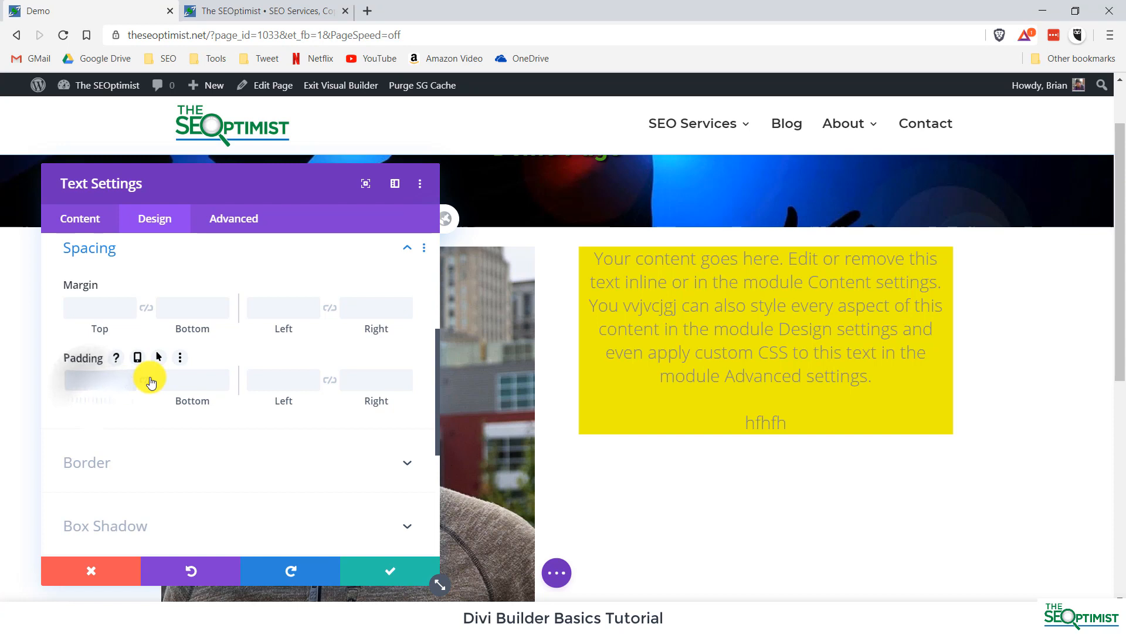
type("20")
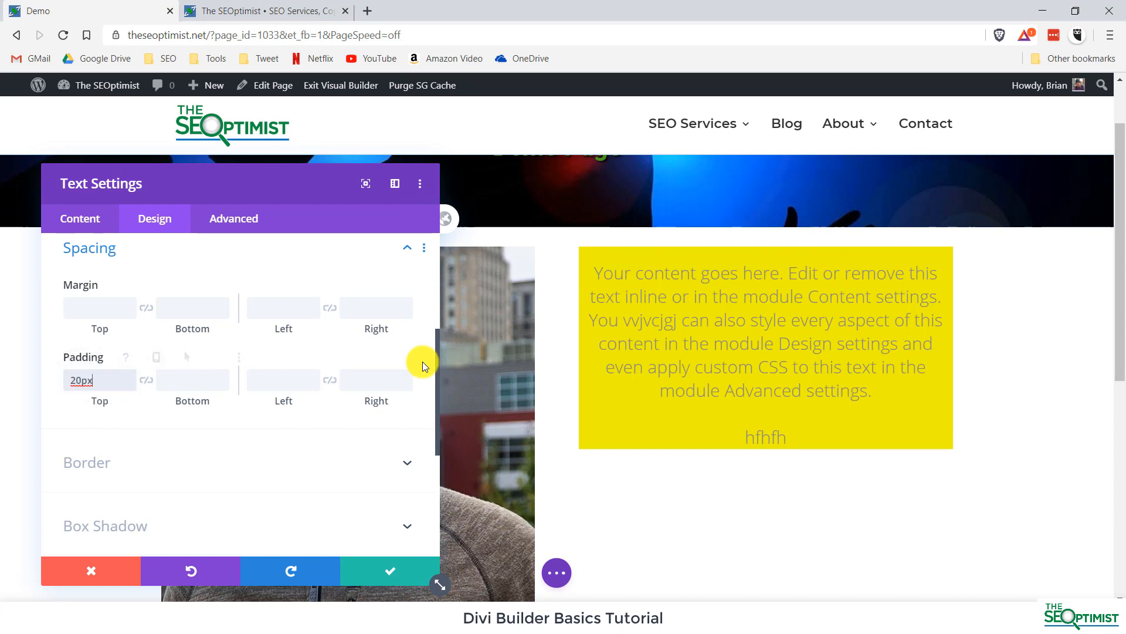
type("20")
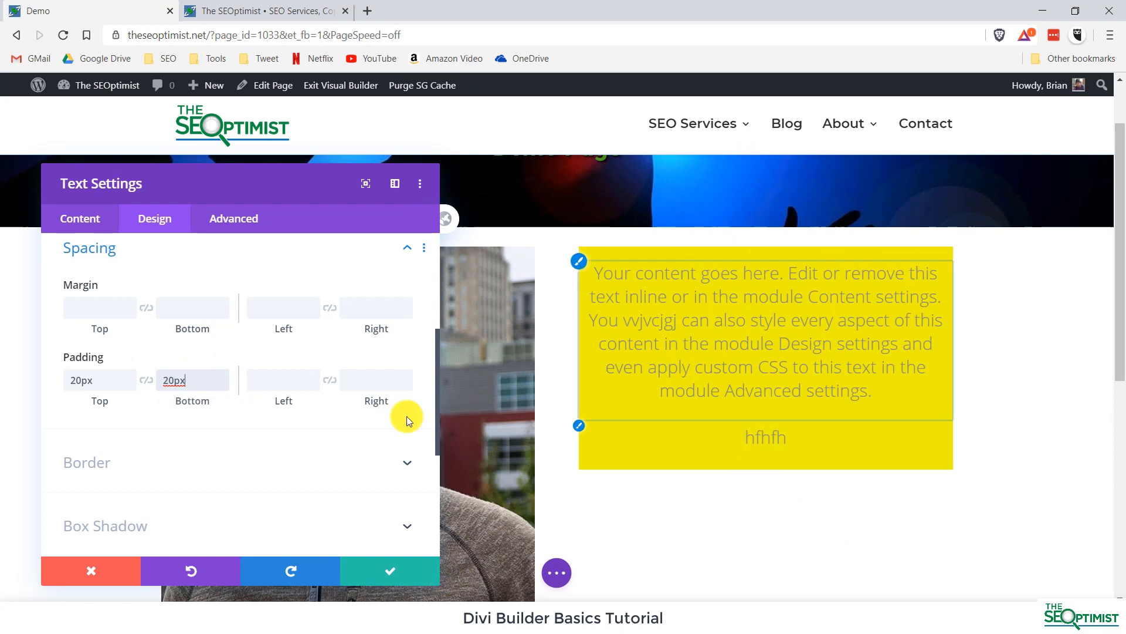
left_click(277, 378)
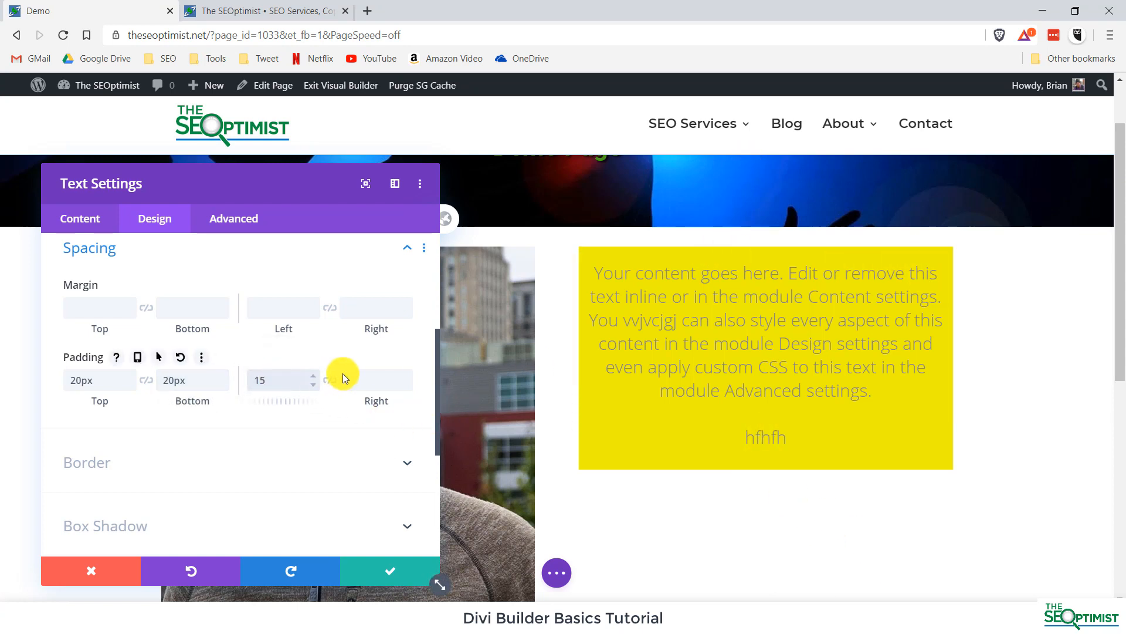
left_click(370, 380)
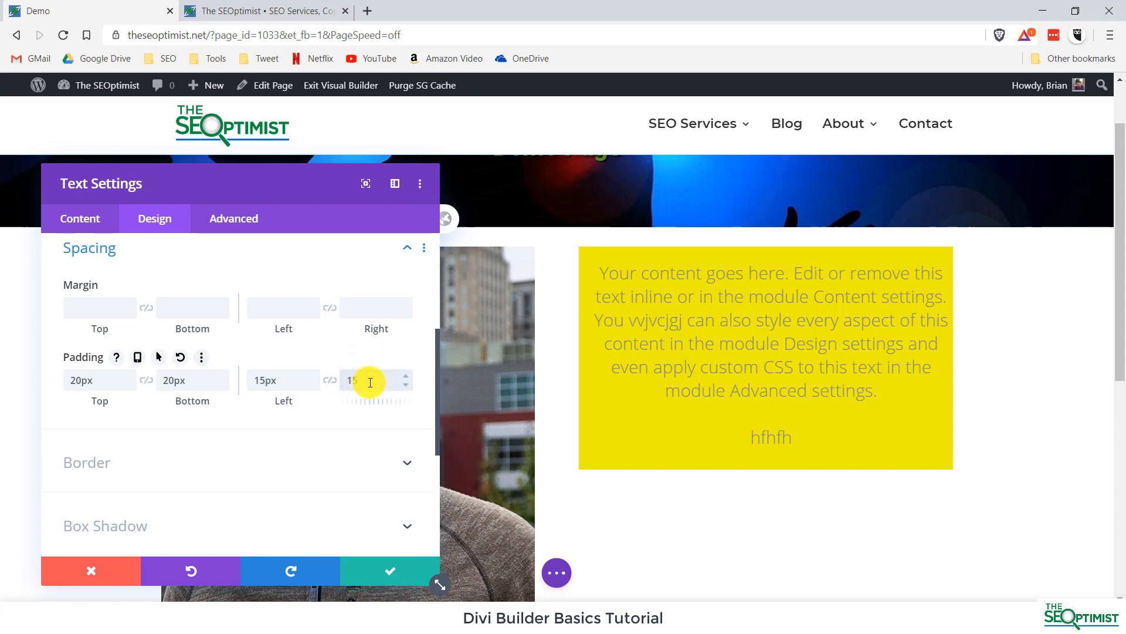
type("15")
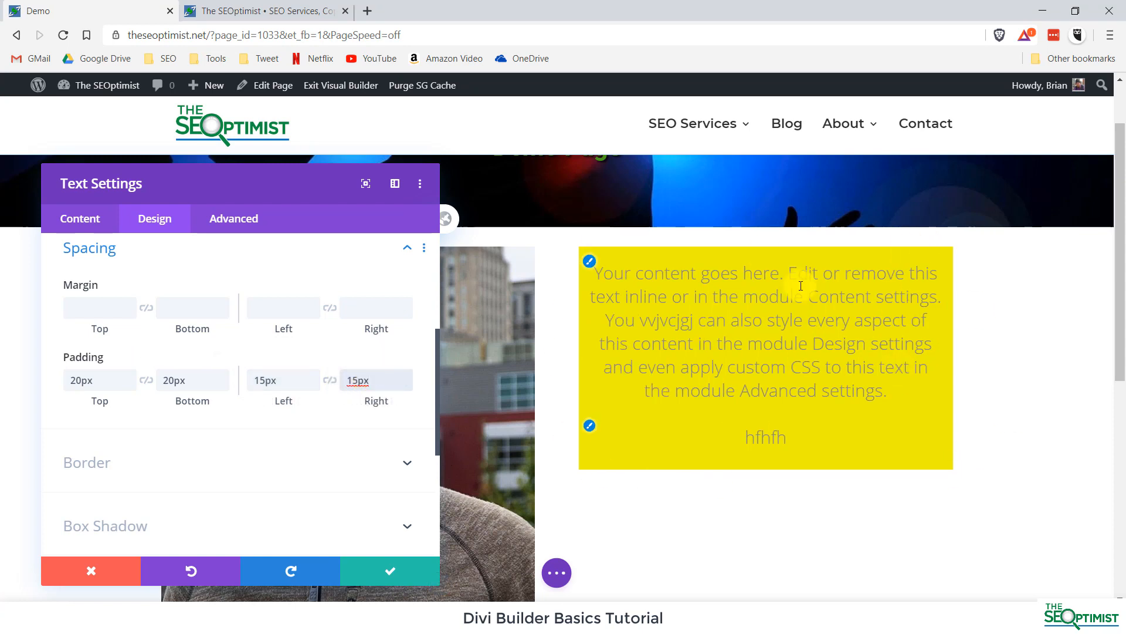
left_click(389, 572)
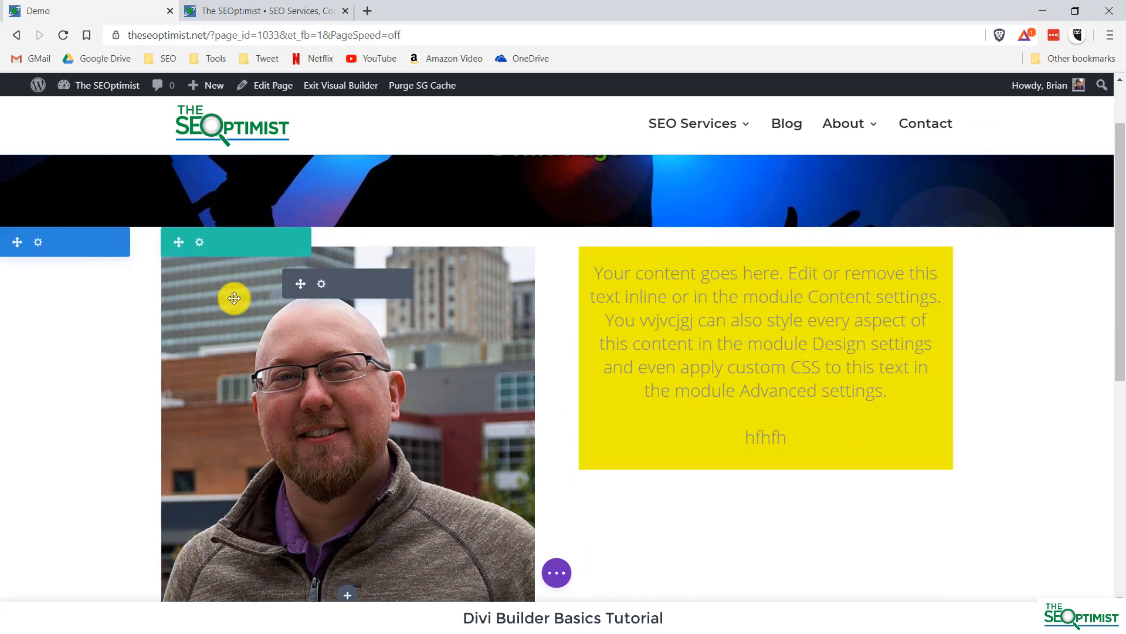
Give the row's second column a green background color and save the settings.
left_click(199, 244)
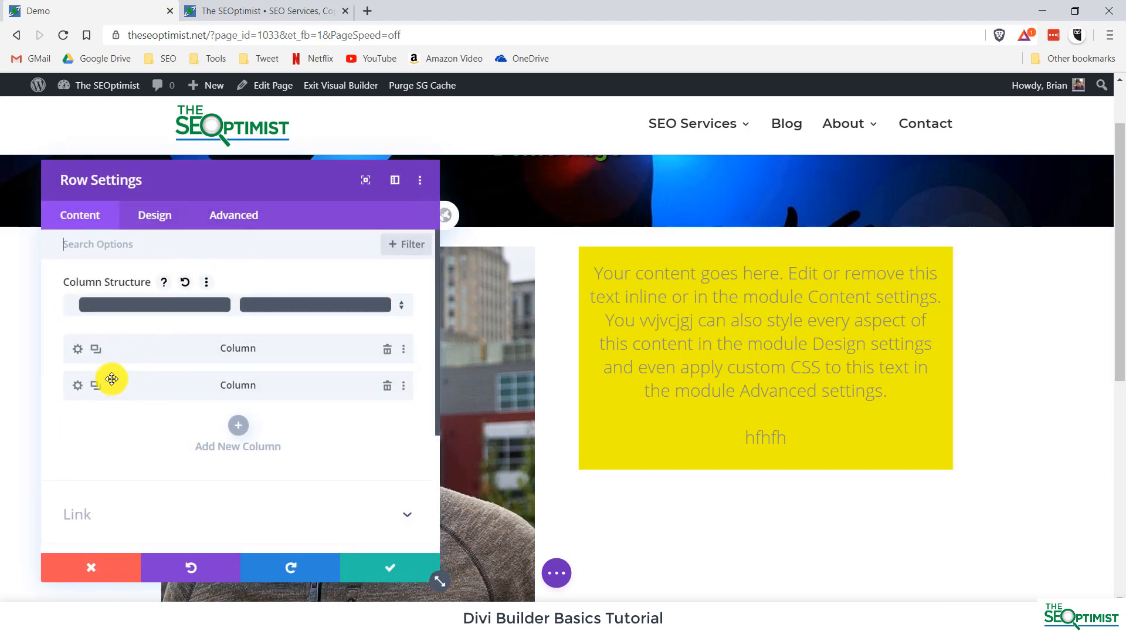
left_click(78, 388)
scroll(146, 411, "down", 2)
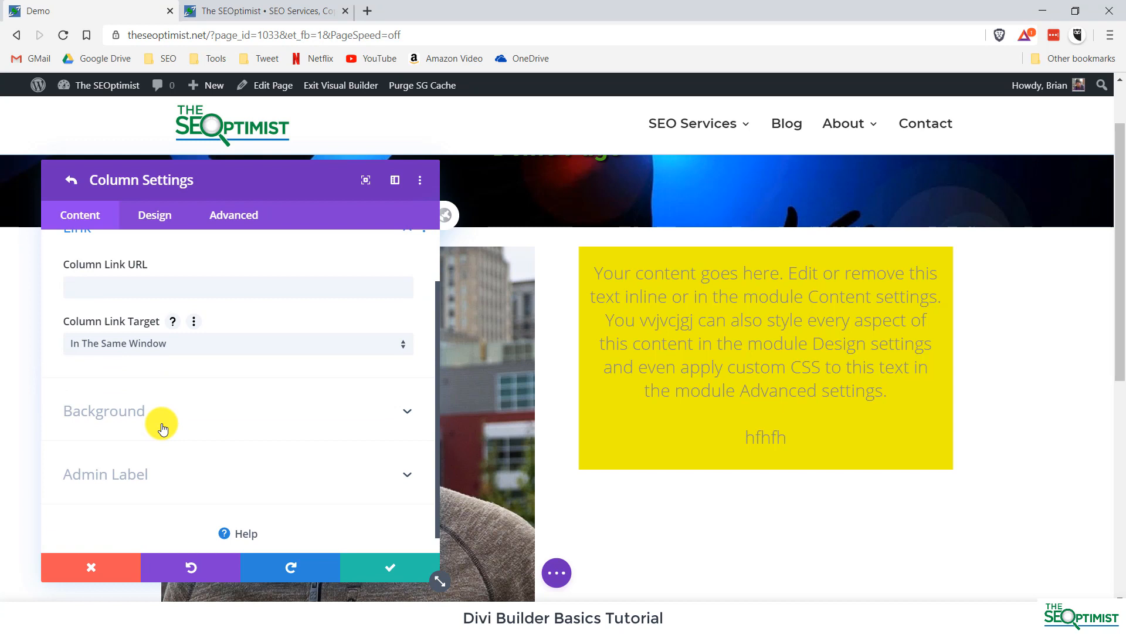
left_click(139, 404)
scroll(234, 458, "down", 1)
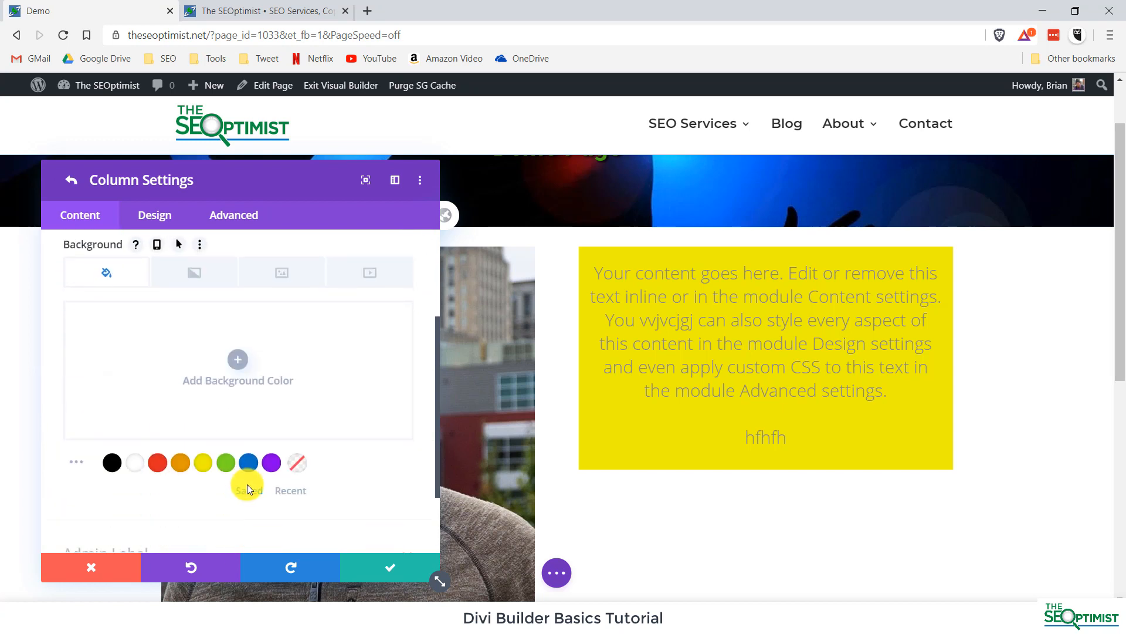
left_click(226, 463)
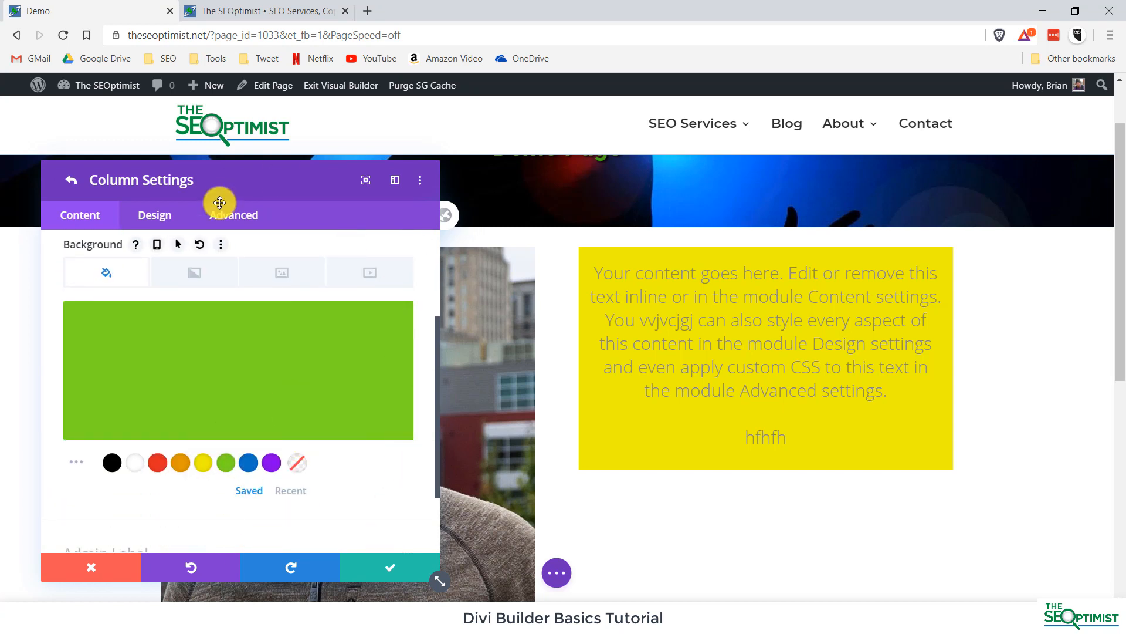
left_click(377, 573)
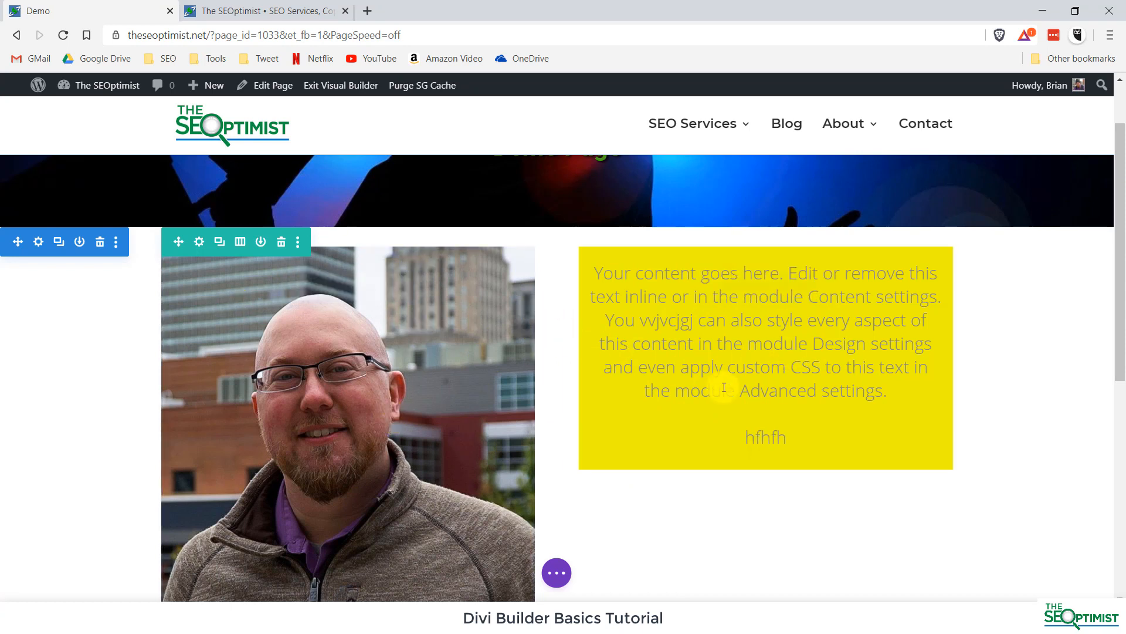
Try the two-fifths and three-fifths column layout on the image-and-text row, and change the row to three equal columns.
left_click(241, 243)
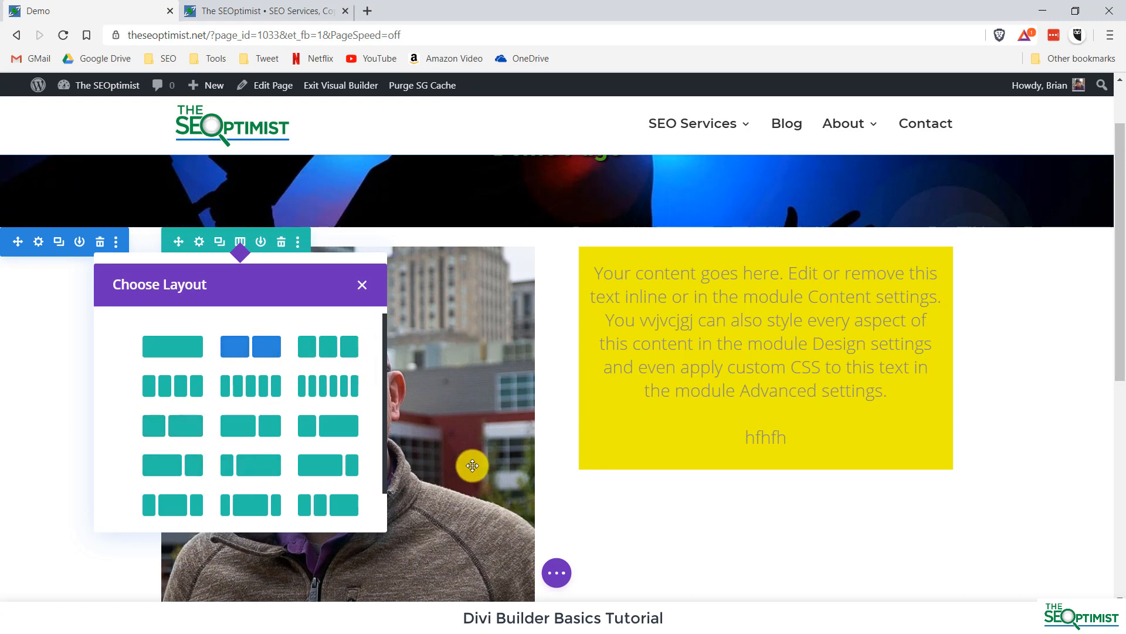
left_click(177, 422)
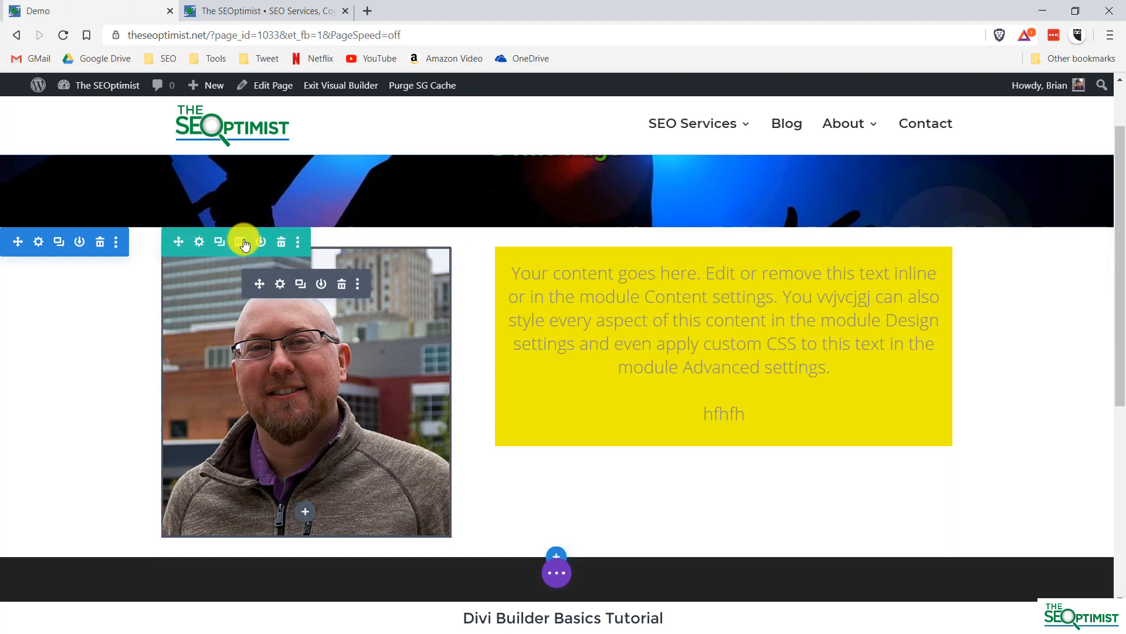
left_click(239, 242)
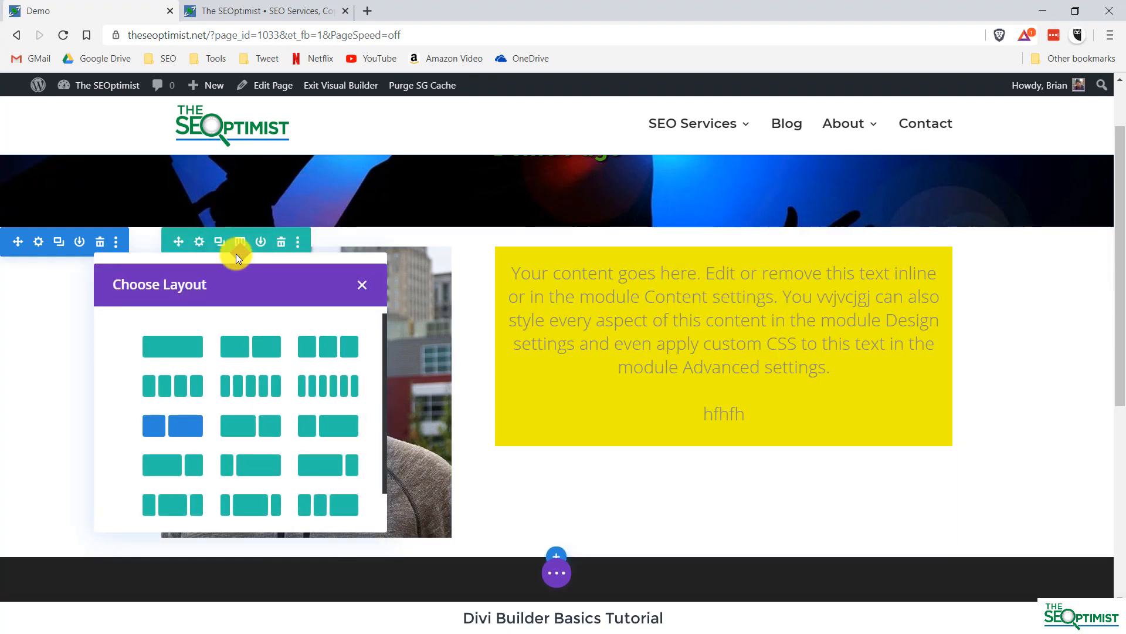
left_click(327, 352)
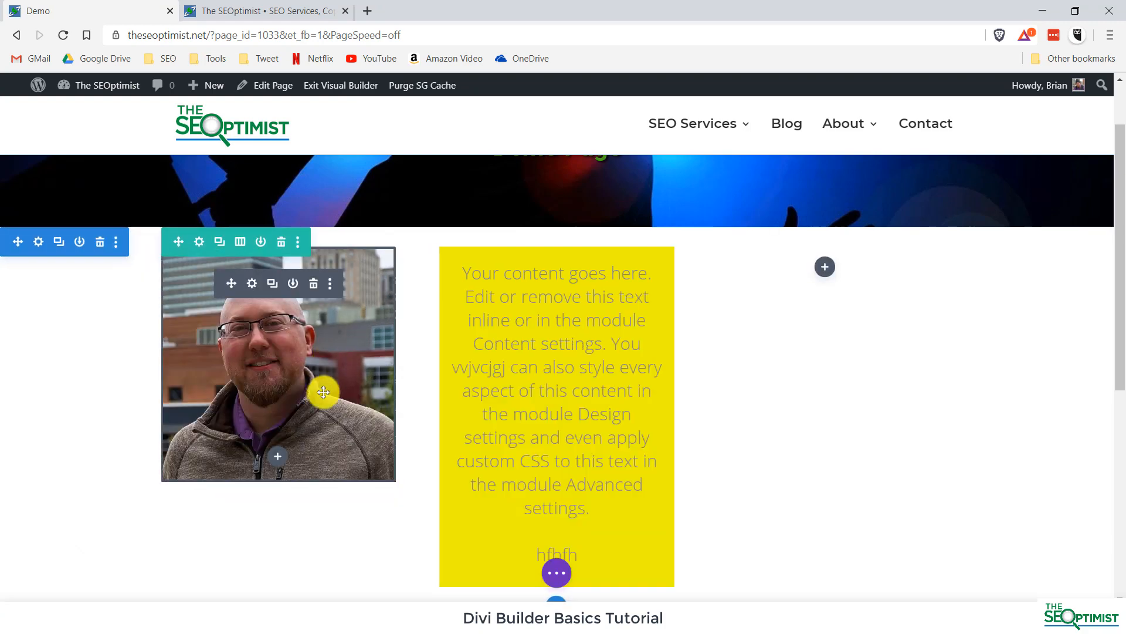
left_click(240, 241)
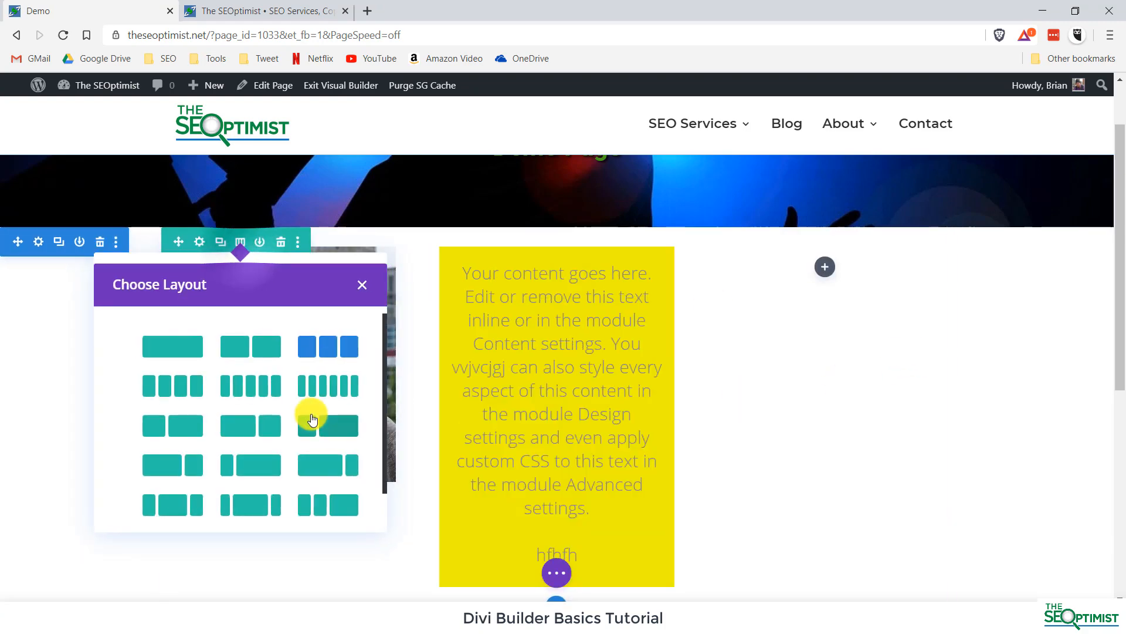
scroll(259, 435, "down", 1)
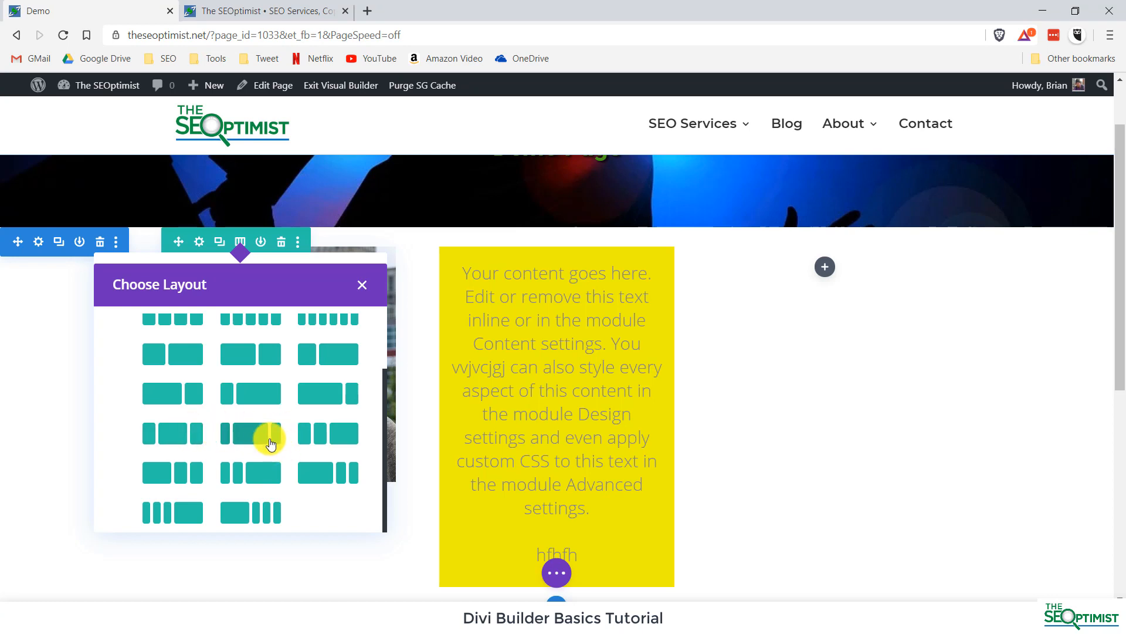
left_click(362, 285)
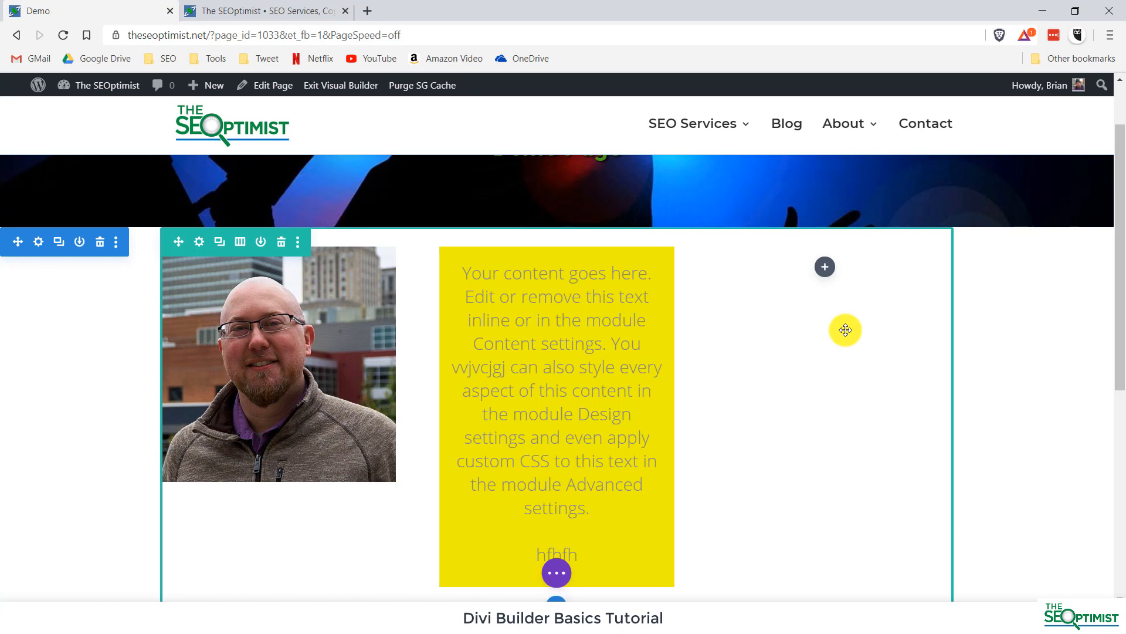
scroll(845, 330, "down", 1)
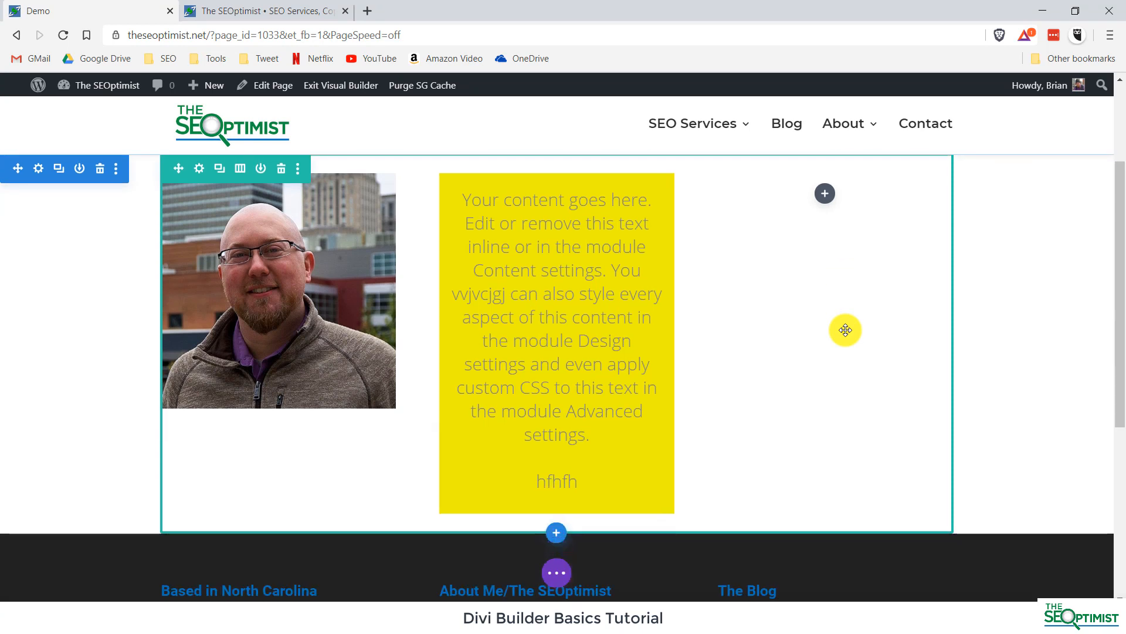
scroll(845, 330, "up", 1)
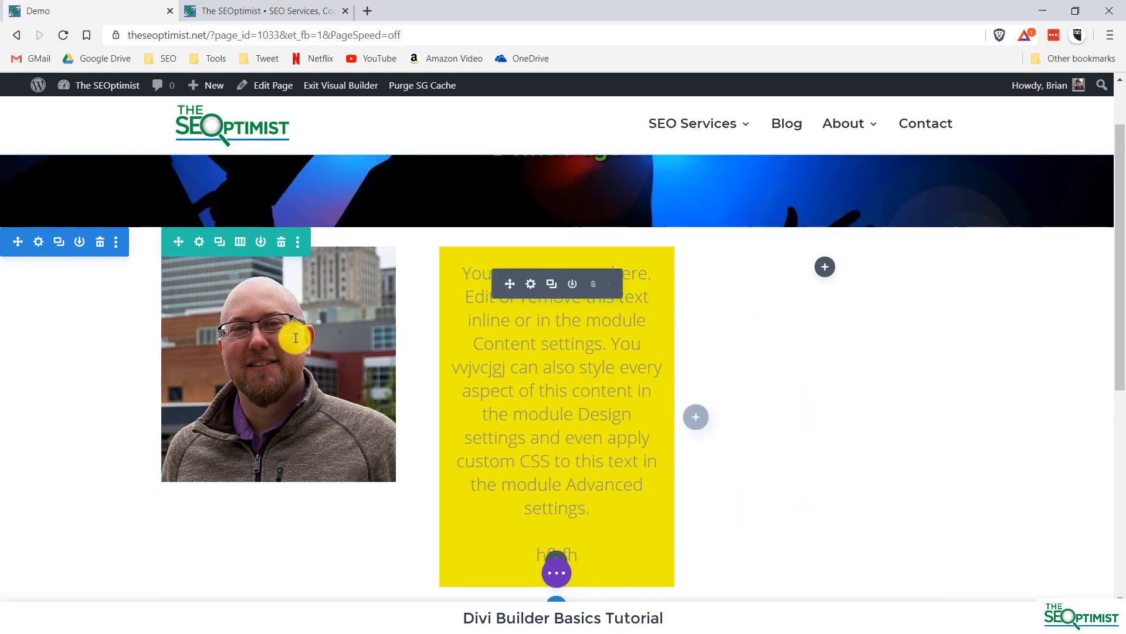
Duplicate the image-and-text row, replace the copy's image with Long-tail-keywords-fox.png from the media library, and save the image settings.
left_click(219, 245)
scroll(617, 397, "down", 6)
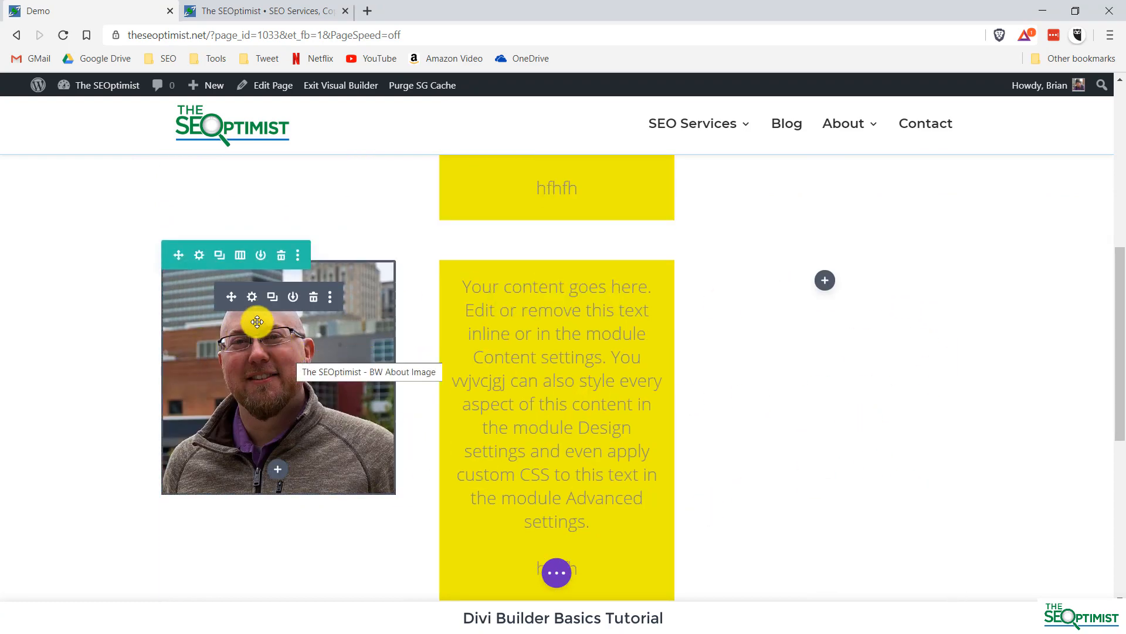
left_click(253, 298)
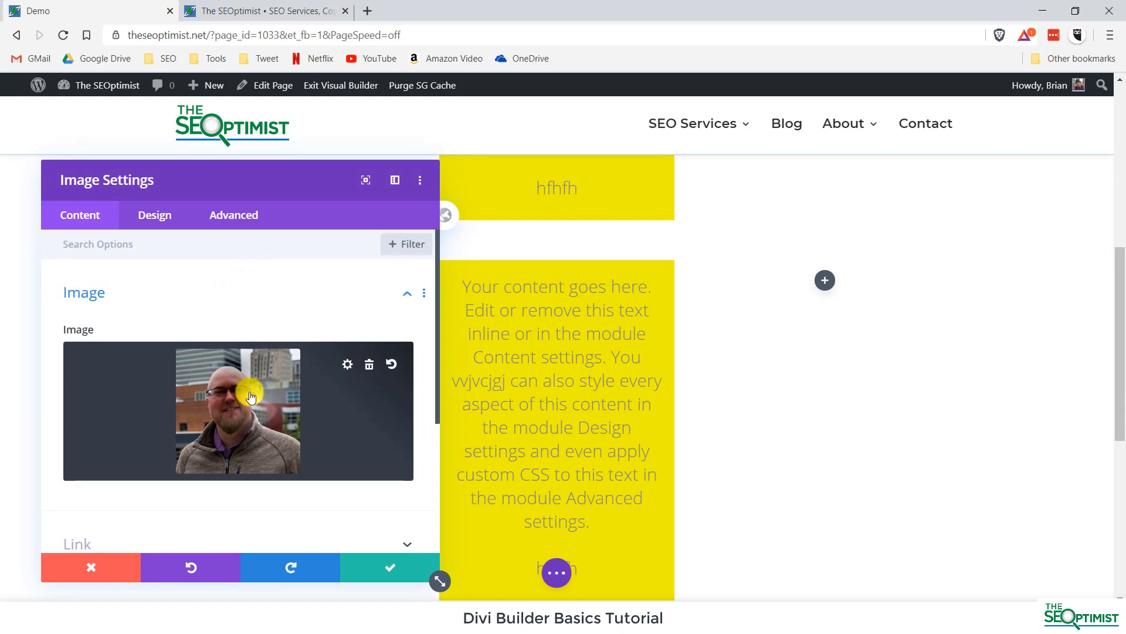
left_click(257, 387)
left_click(206, 359)
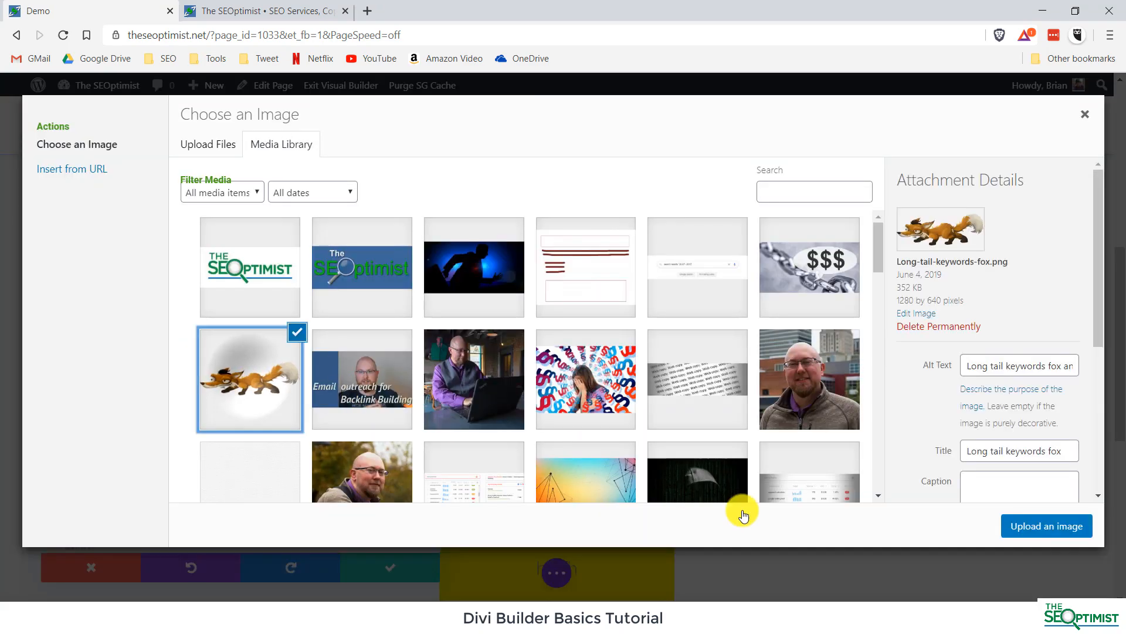
left_click(1039, 525)
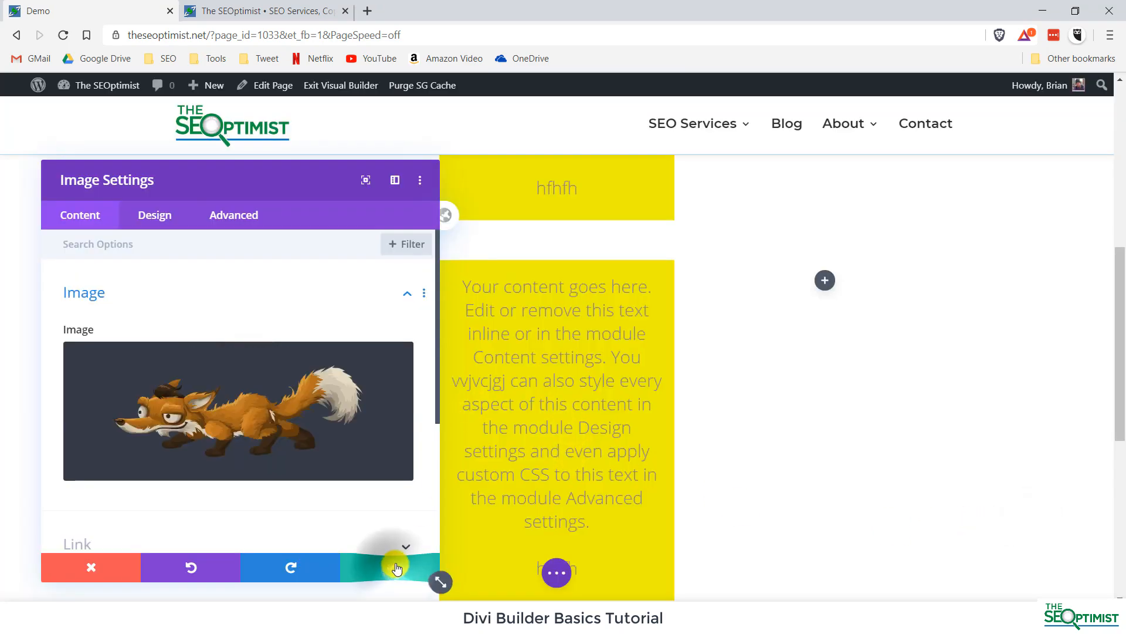
left_click(390, 567)
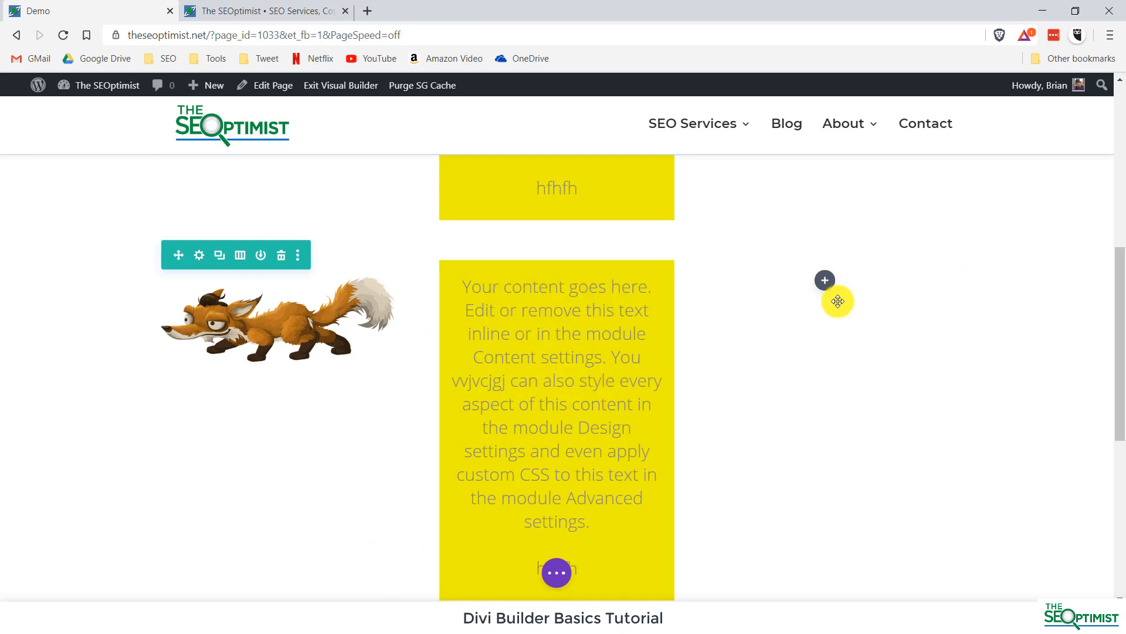
Insert a Contact Form module into the empty third column of the original image-and-text row and save it with its default settings.
scroll(1005, 435, "up", 4)
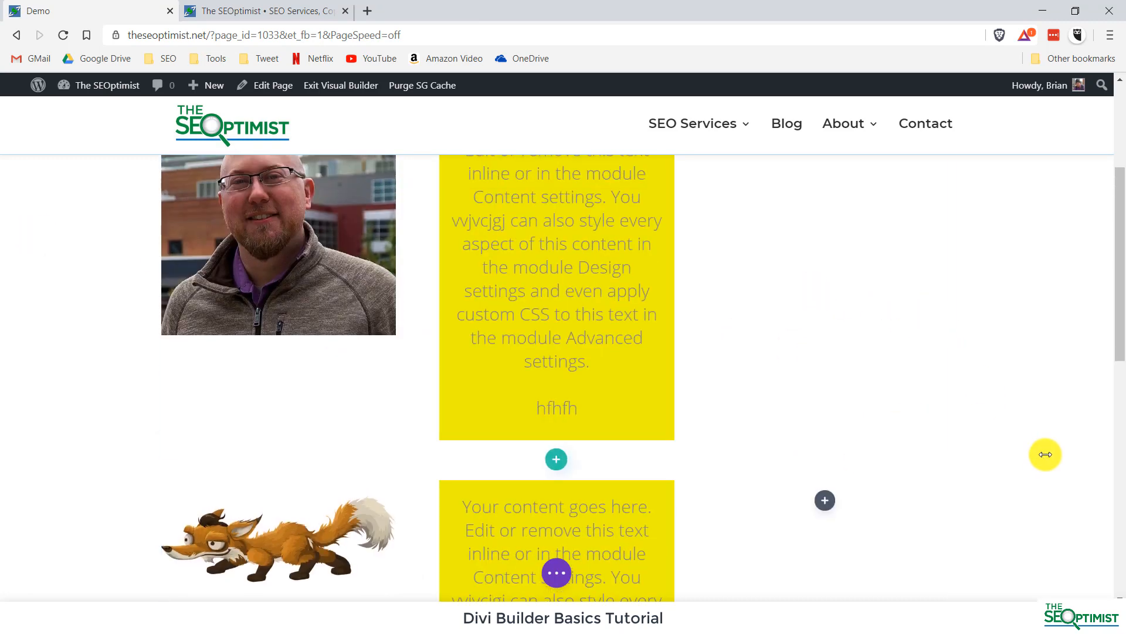
scroll(1007, 450, "up", 3)
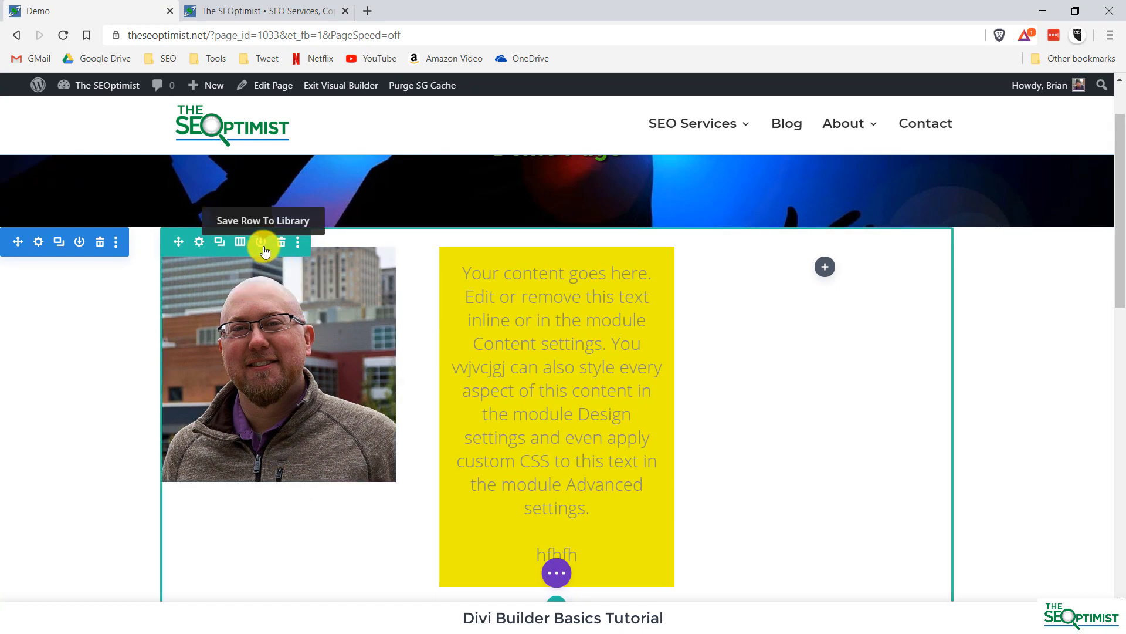
left_click(825, 271)
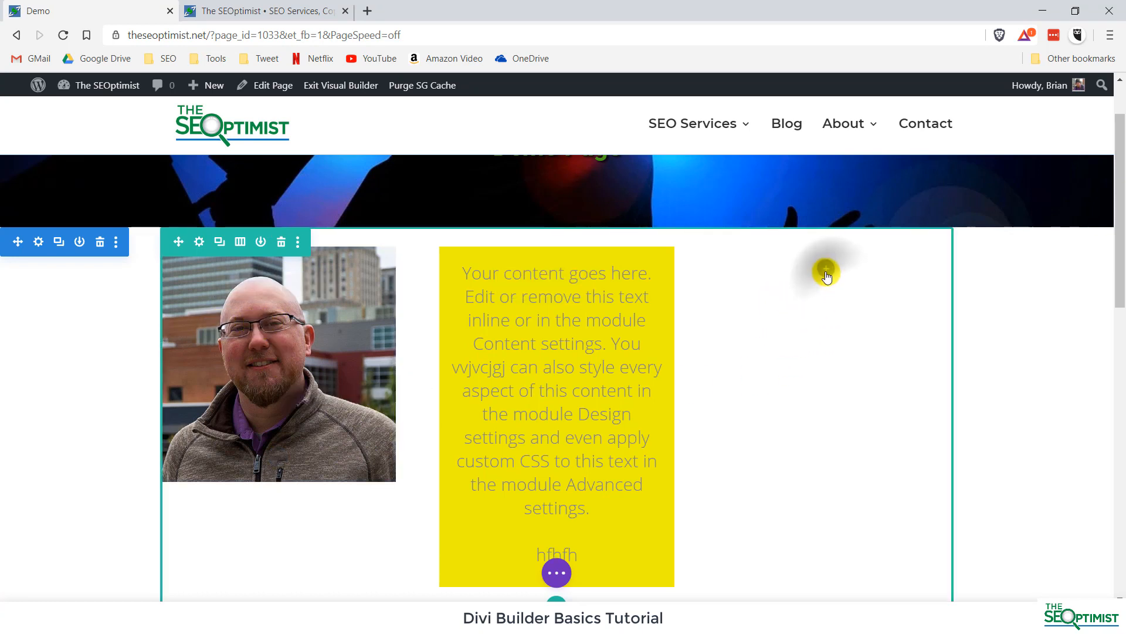
scroll(833, 439, "down", 2)
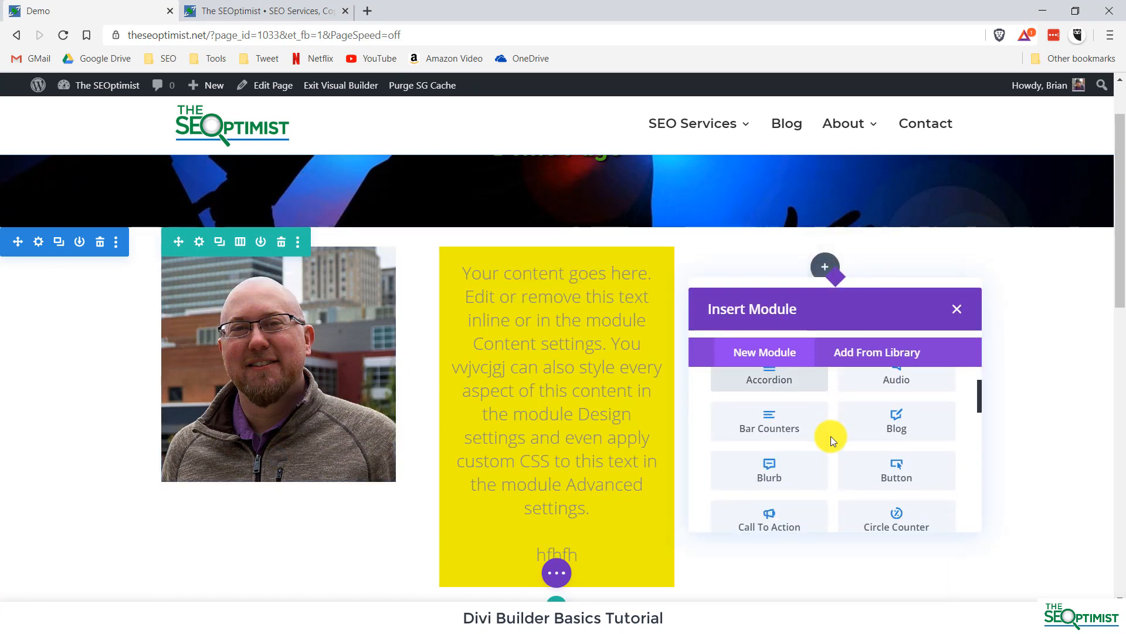
scroll(829, 438, "down", 1)
scroll(869, 447, "down", 1)
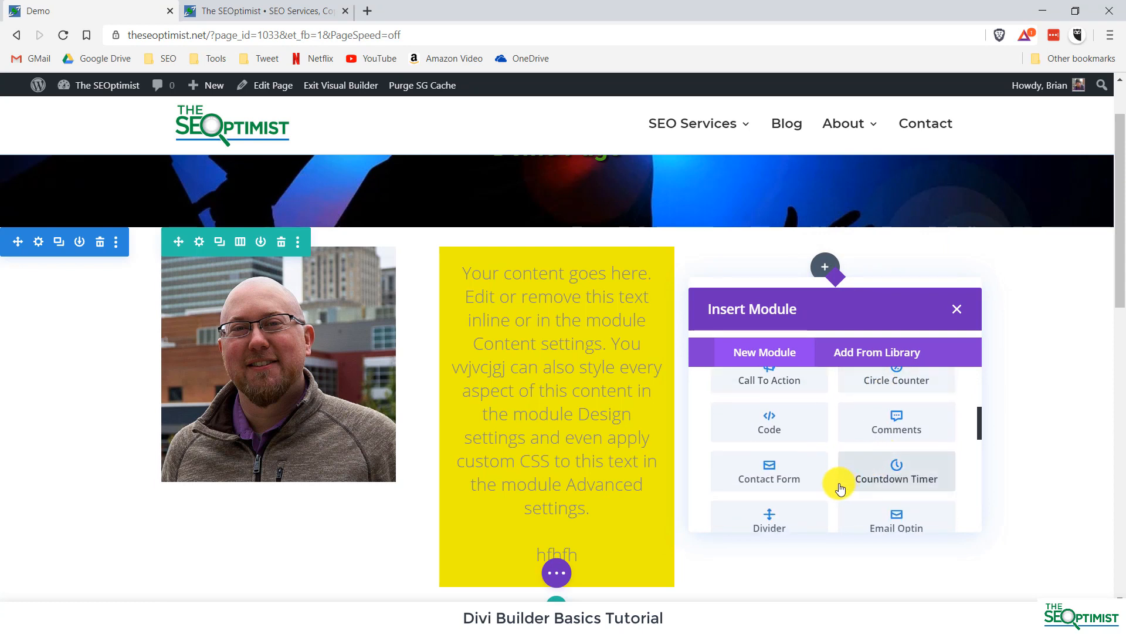
left_click(778, 474)
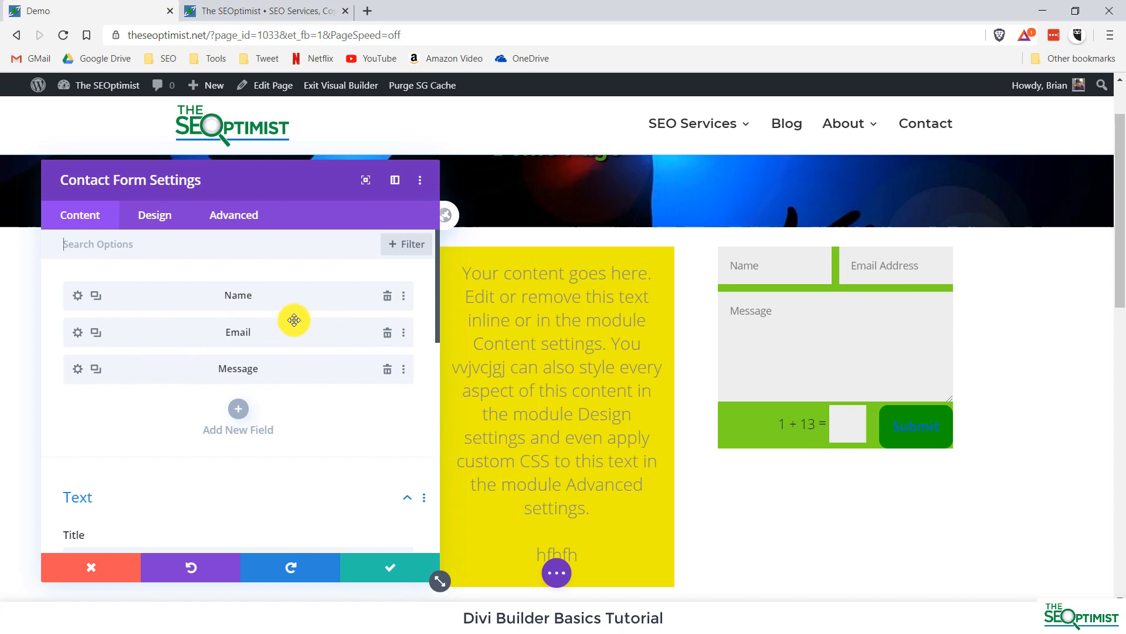
scroll(300, 364, "down", 4)
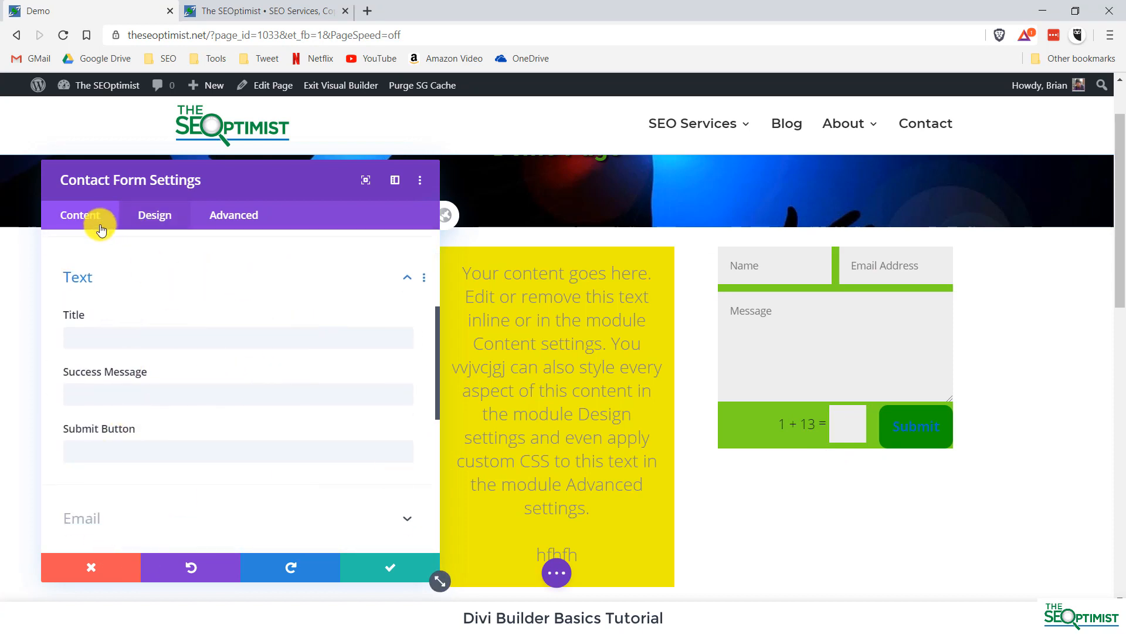
left_click(154, 214)
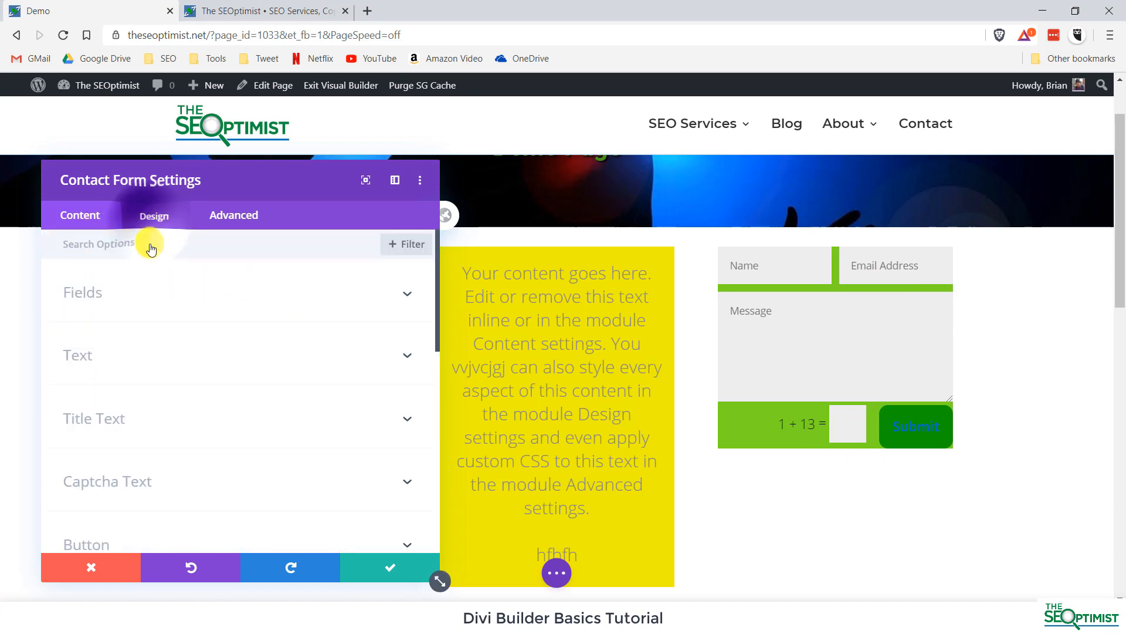
left_click(82, 223)
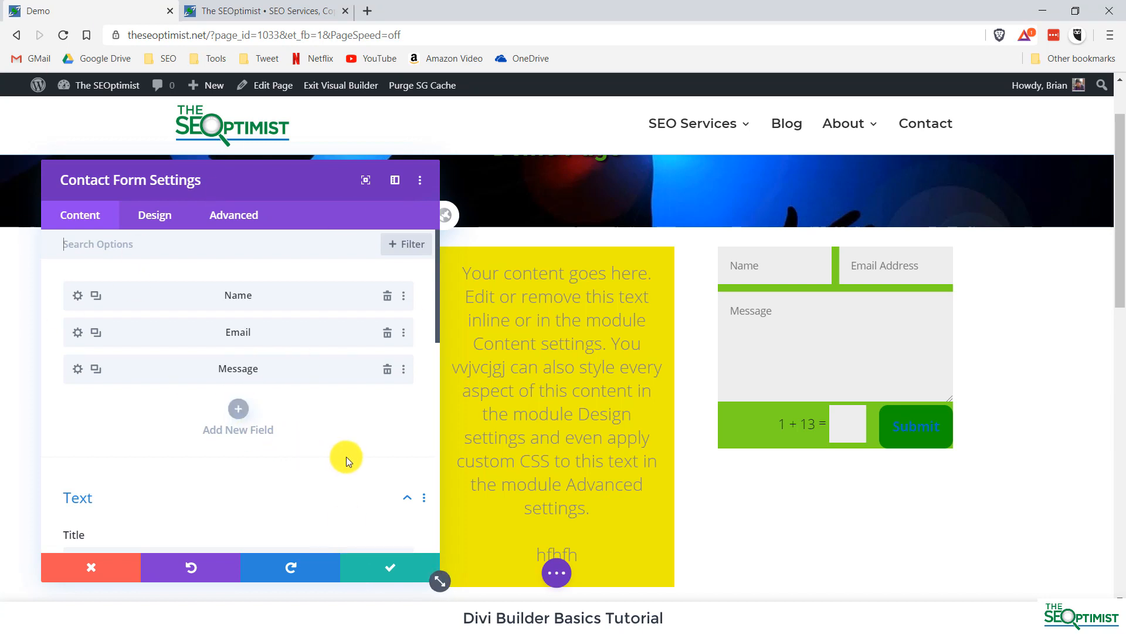
left_click(393, 572)
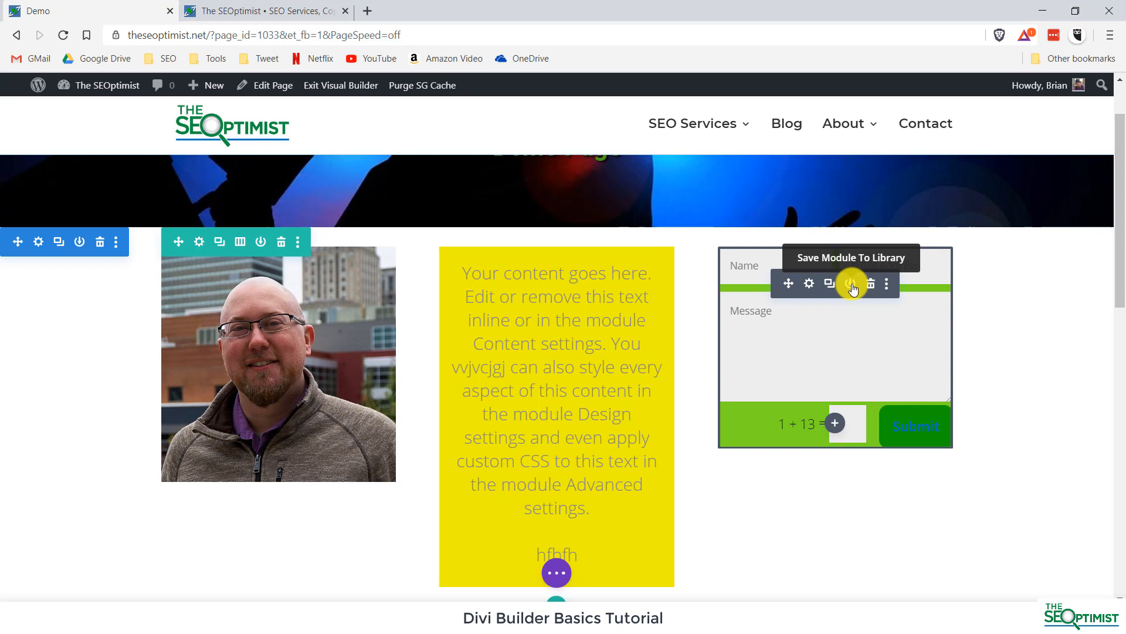
left_click(851, 285)
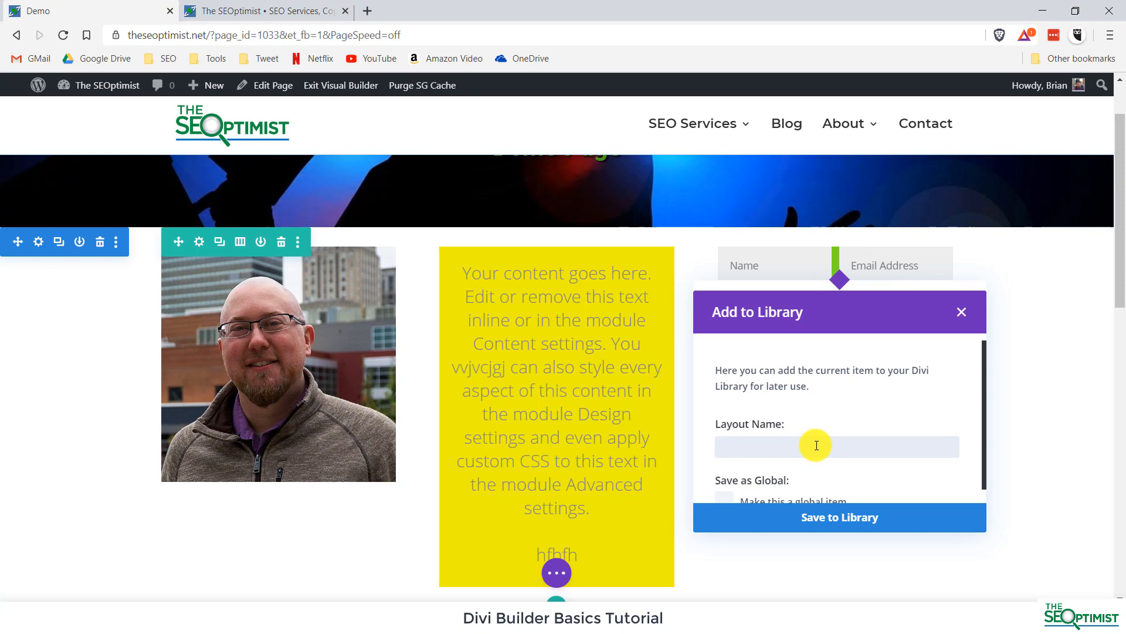
left_click(816, 445)
key("BackSpace")
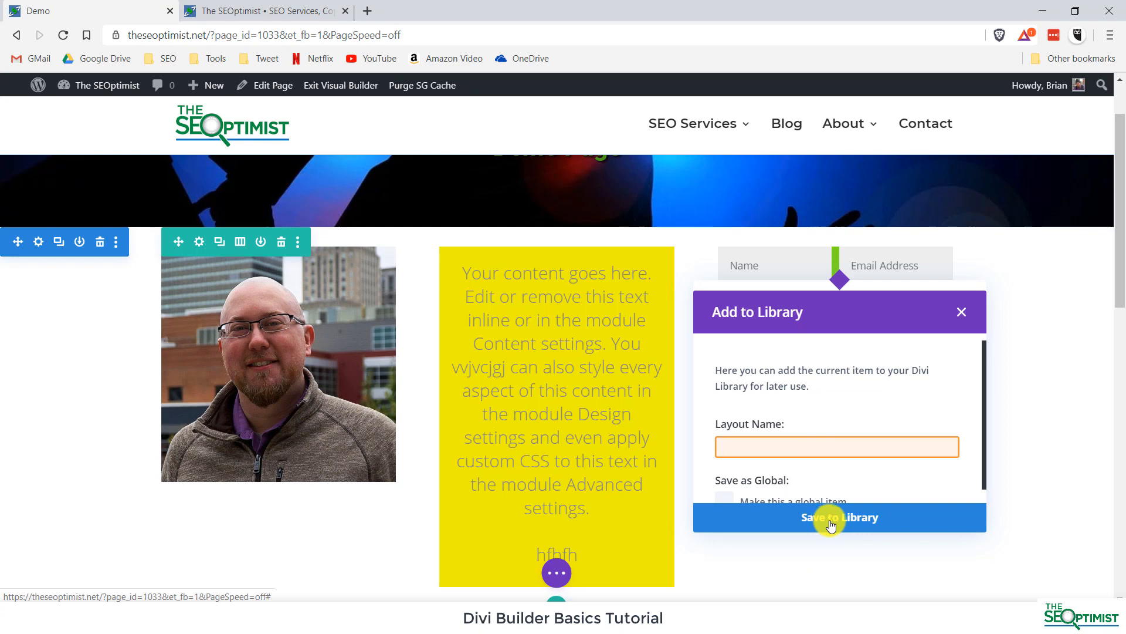
left_click(960, 313)
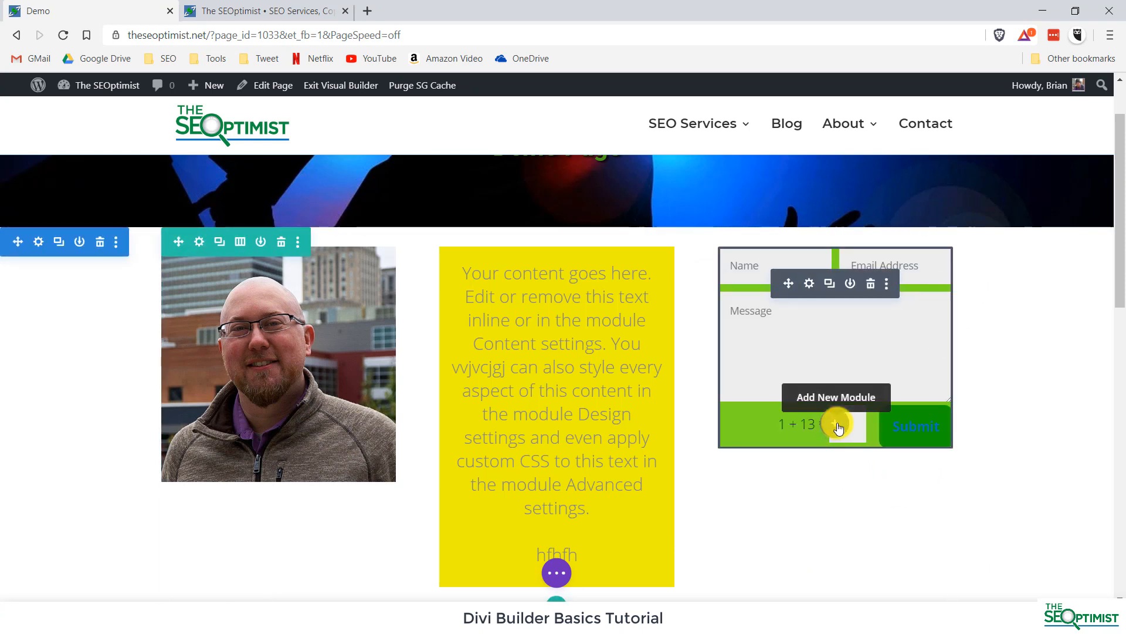
Insert the saved "CTA button" module from the library below the contact form in the third column.
left_click(837, 425)
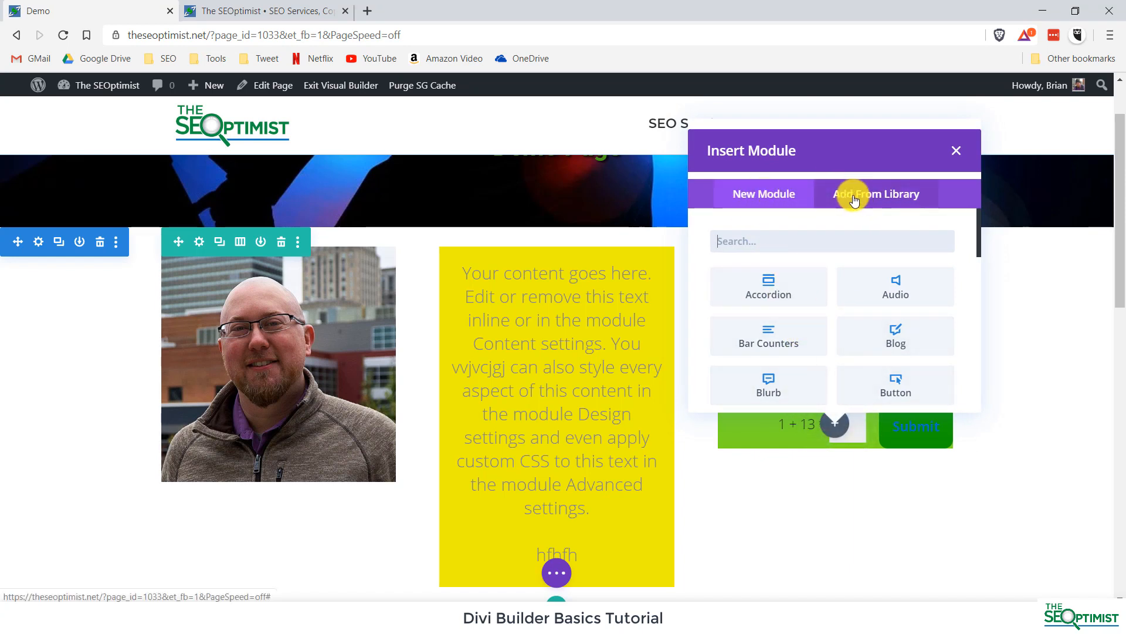
left_click(889, 200)
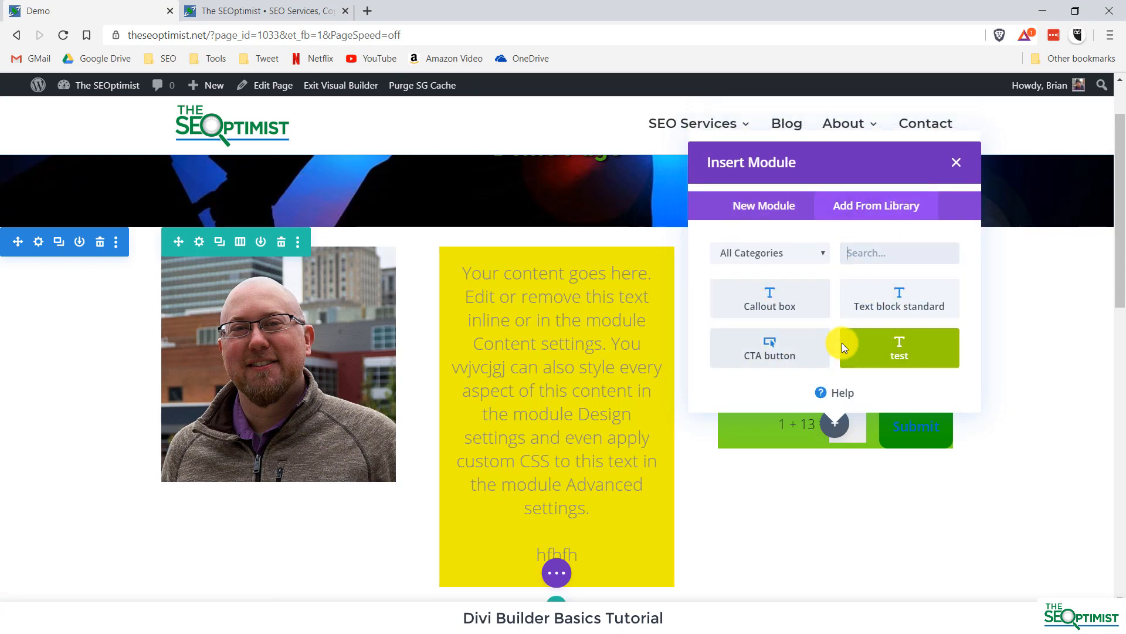
left_click(771, 351)
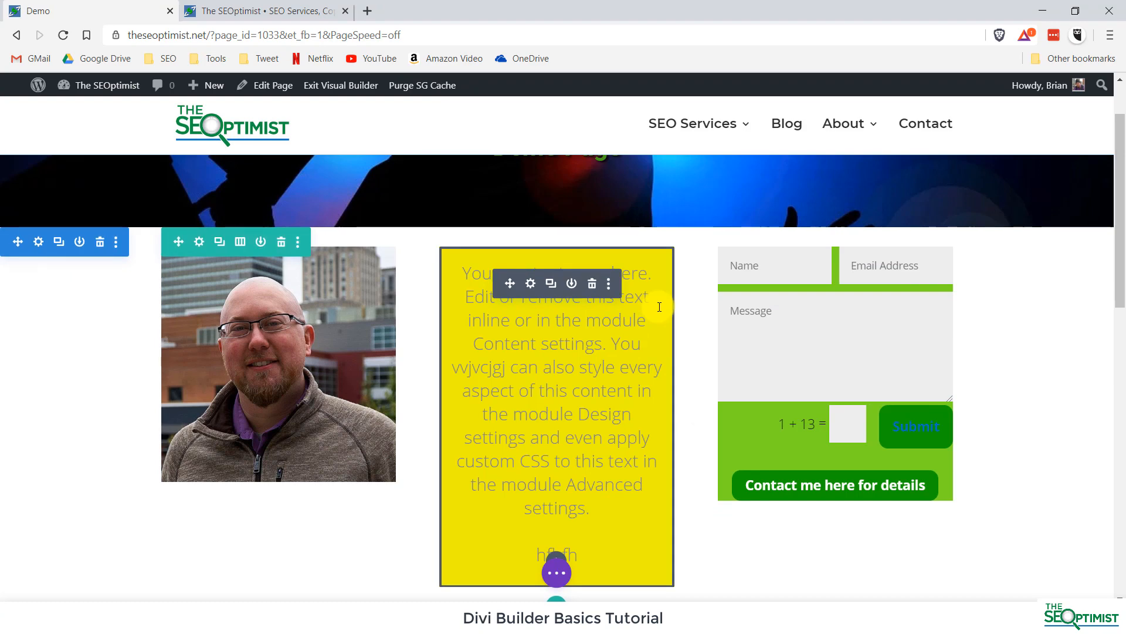
Save the contact form module to the Divi library as a global item with the layout name "test".
scroll(902, 388, "down", 3)
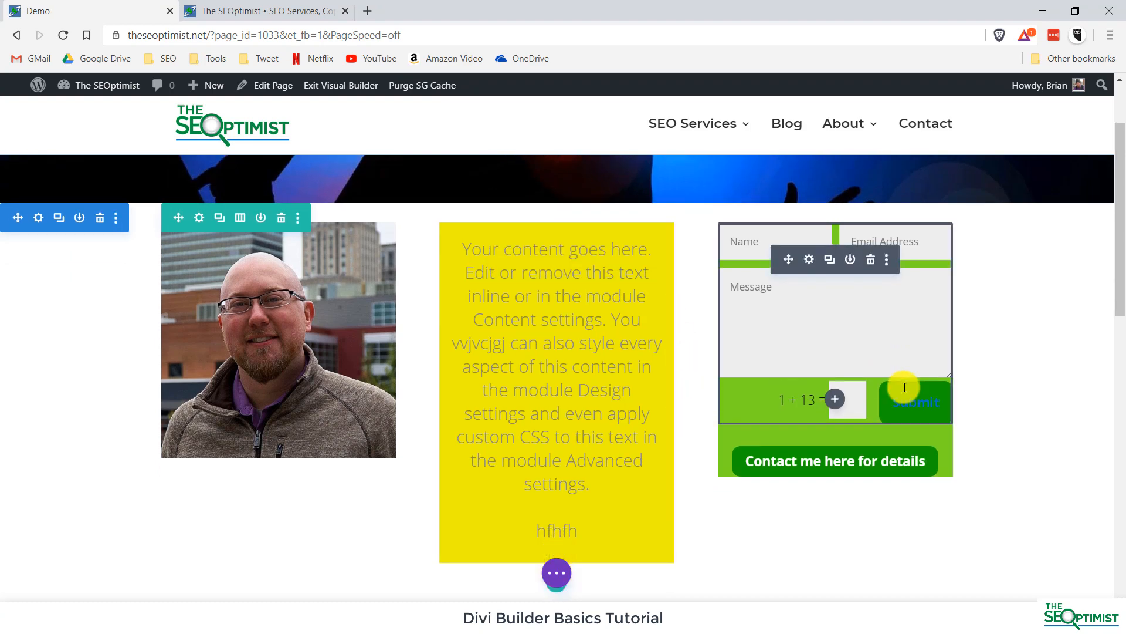
scroll(904, 390, "down", 5)
scroll(903, 387, "up", 5)
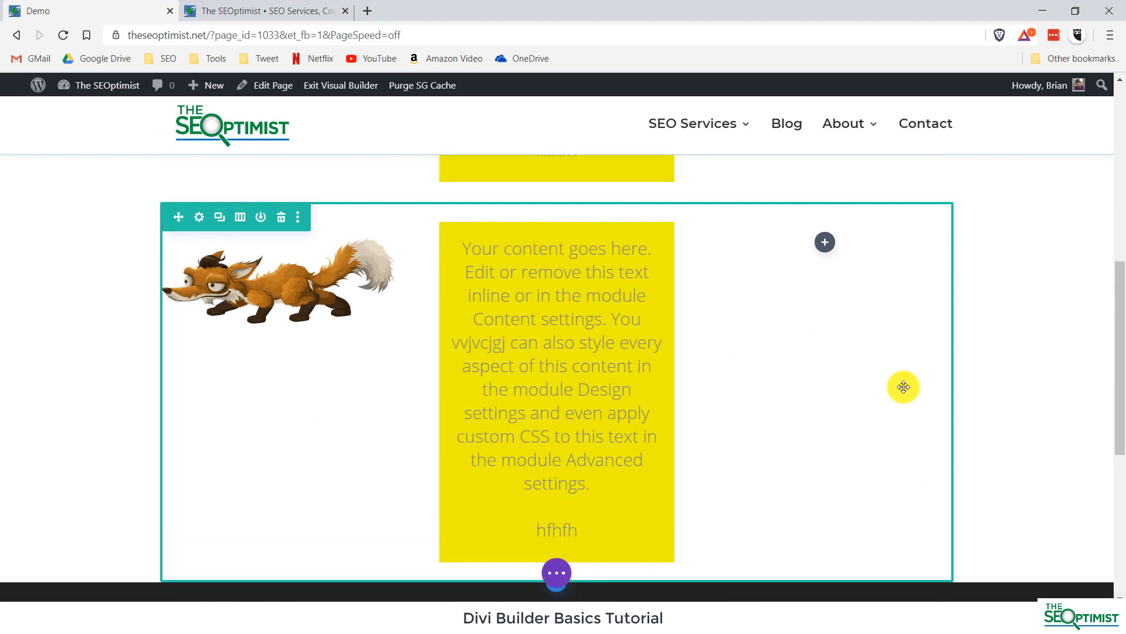
scroll(903, 387, "up", 3)
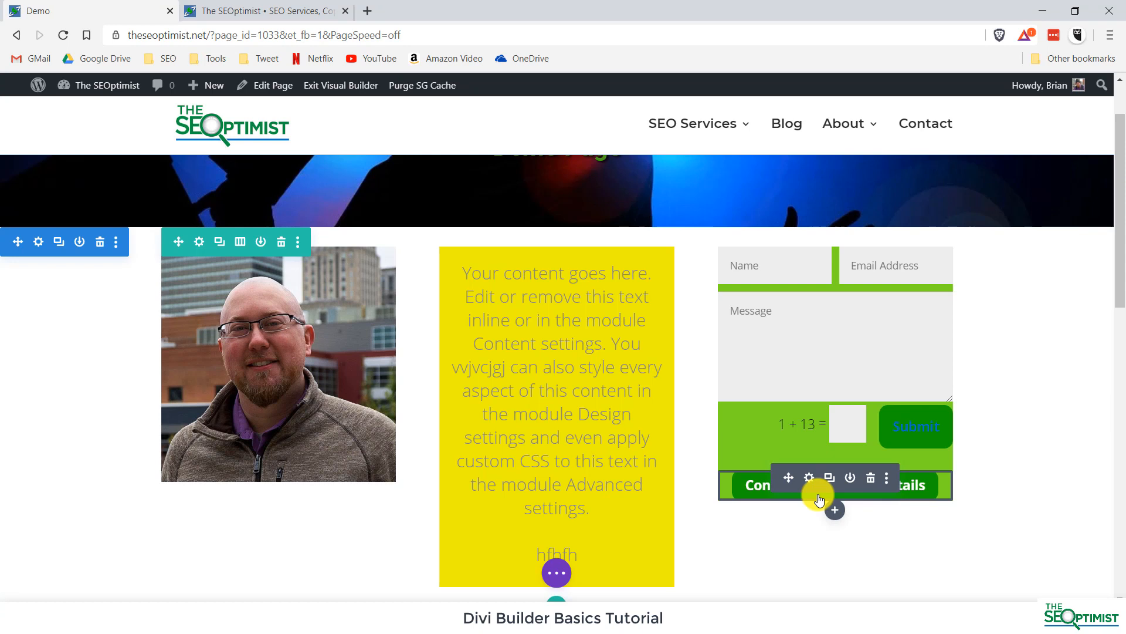
mouse_move(847, 299)
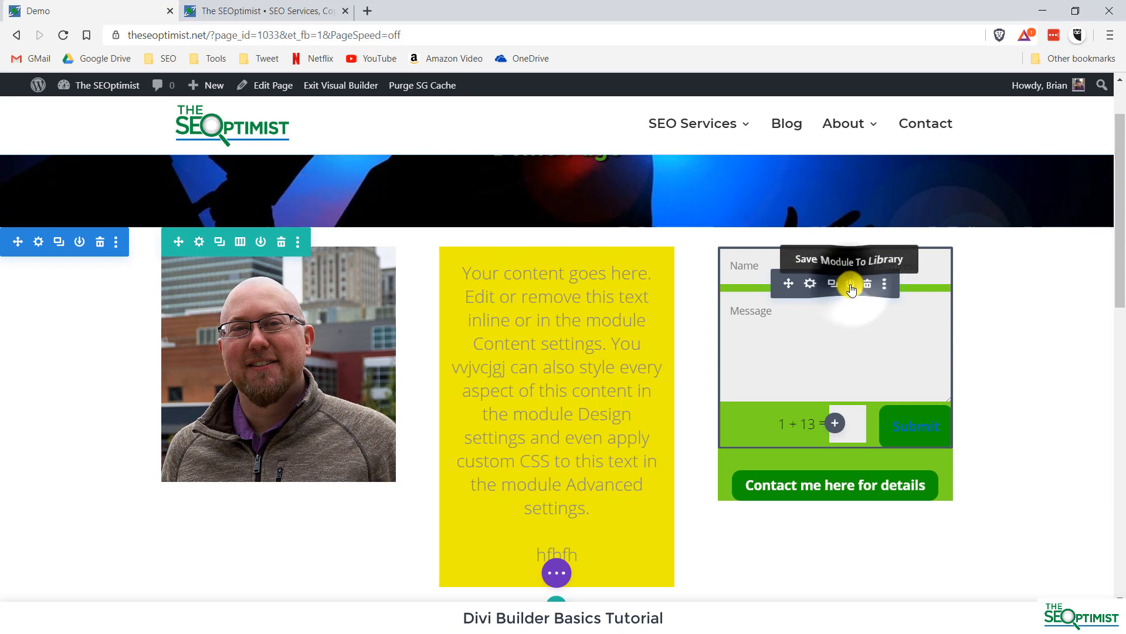
left_click(850, 284)
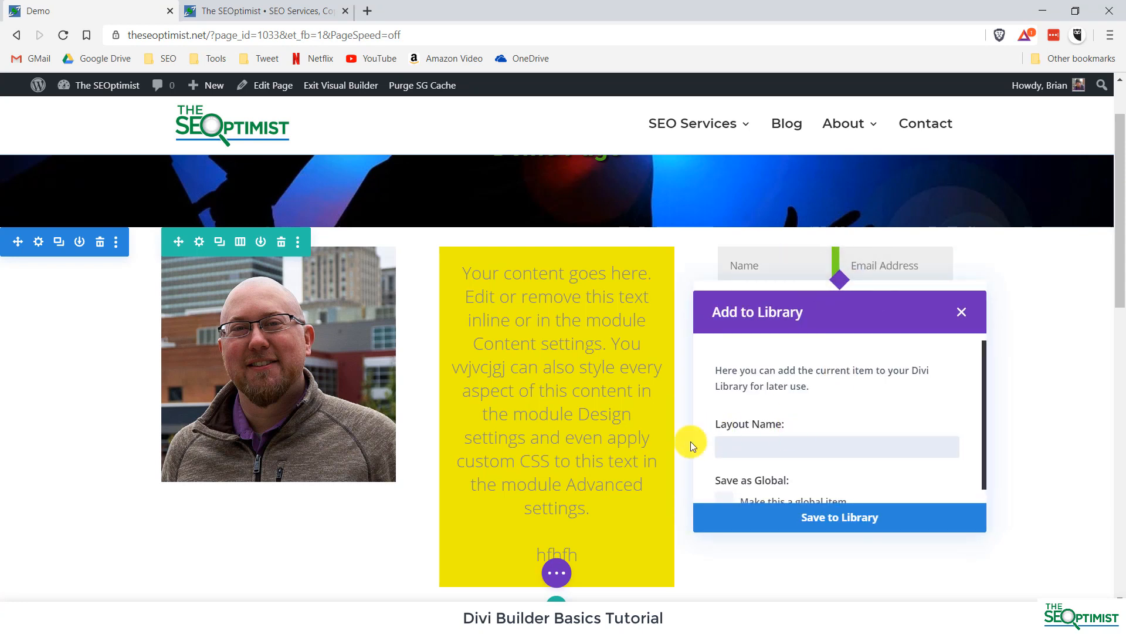
scroll(811, 414, "down", 2)
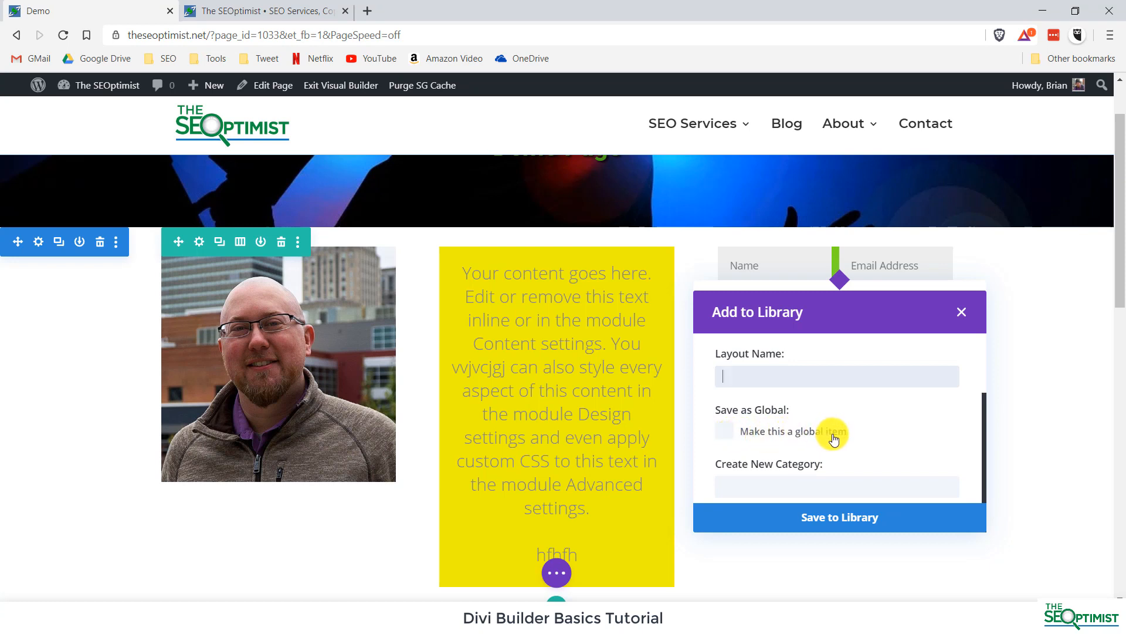
left_click(734, 429)
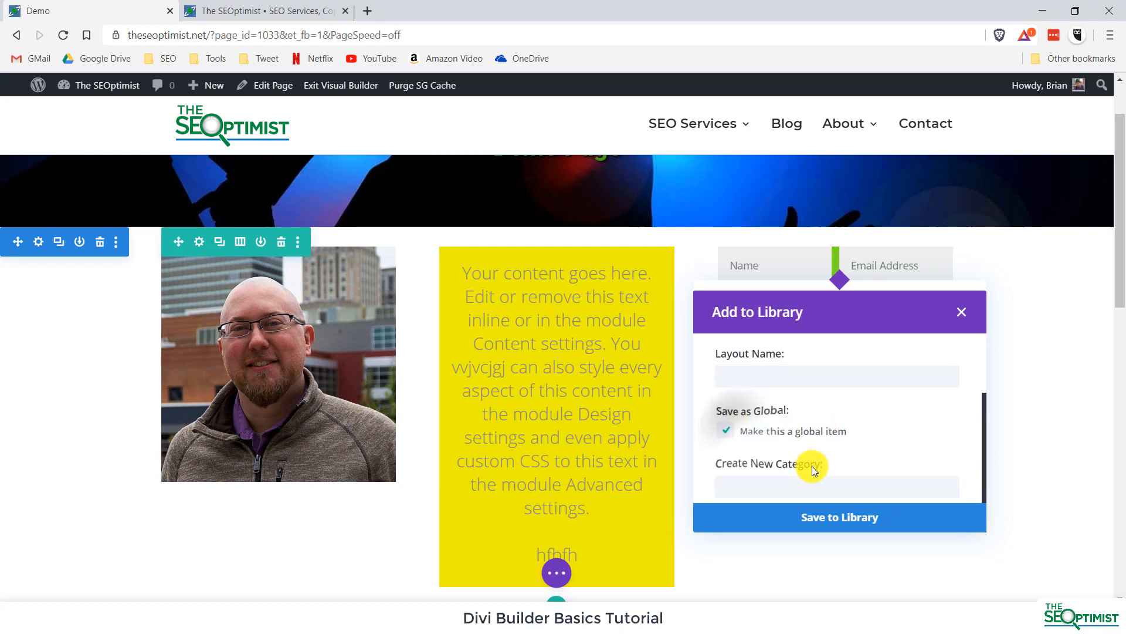
left_click(744, 368)
type("test")
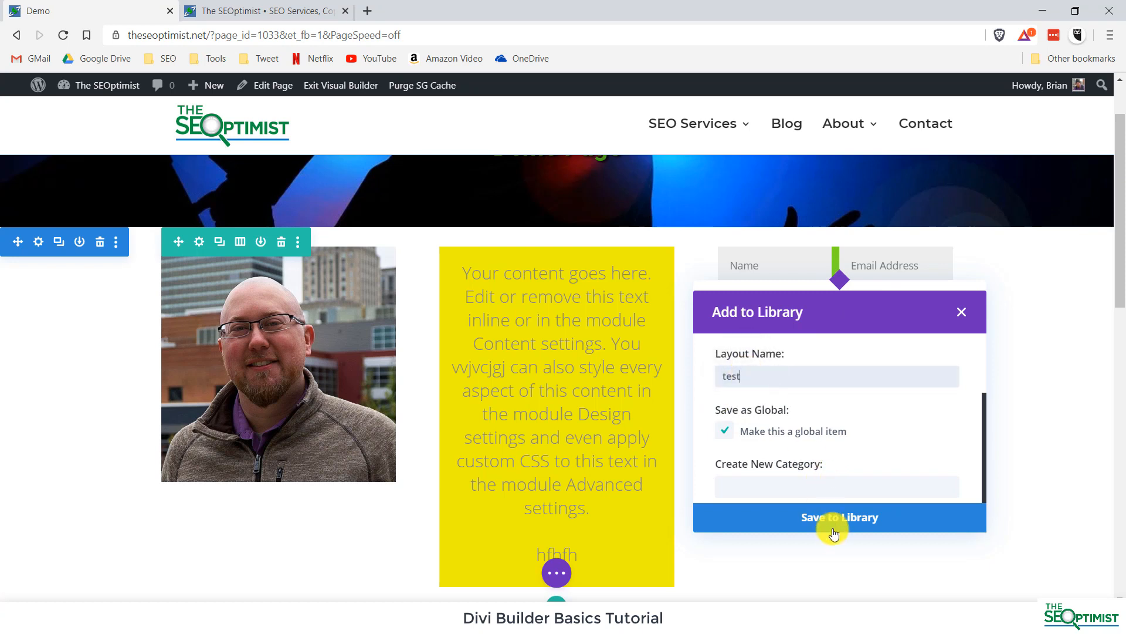
left_click(834, 521)
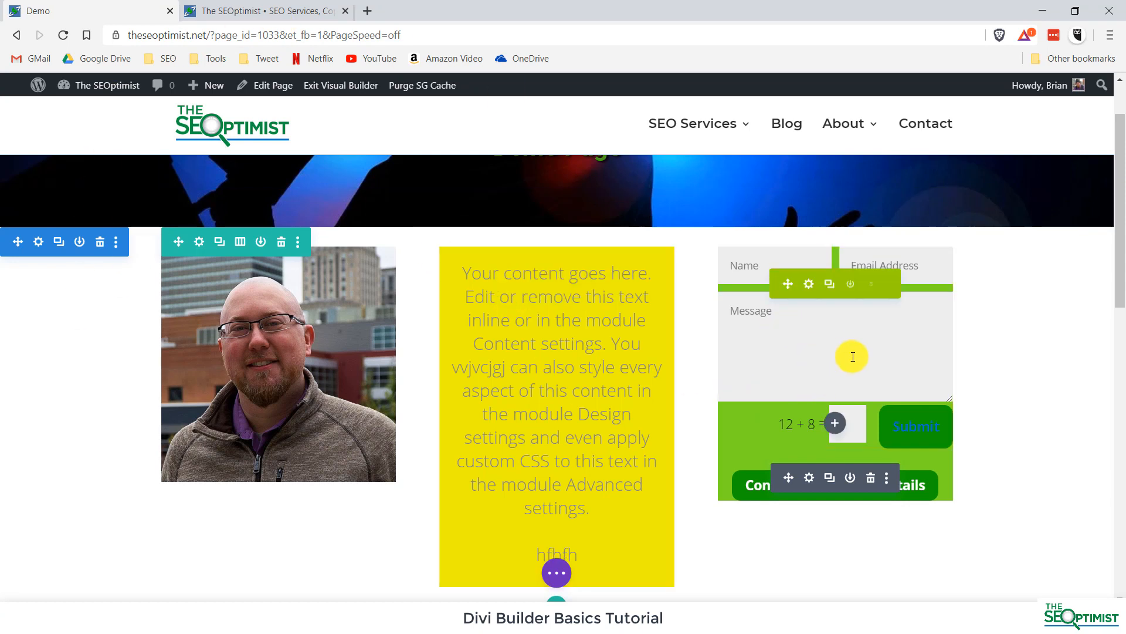
Give the fox-image row a 3px top border in the saved blue color.
scroll(638, 242, "down", 6)
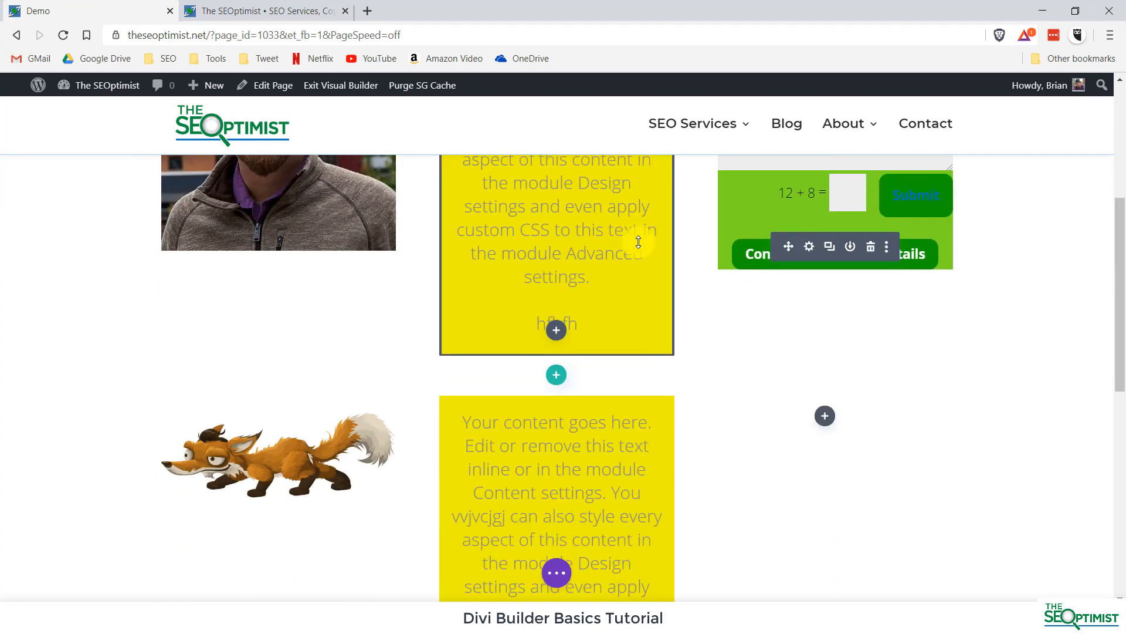
scroll(638, 241, "up", 3)
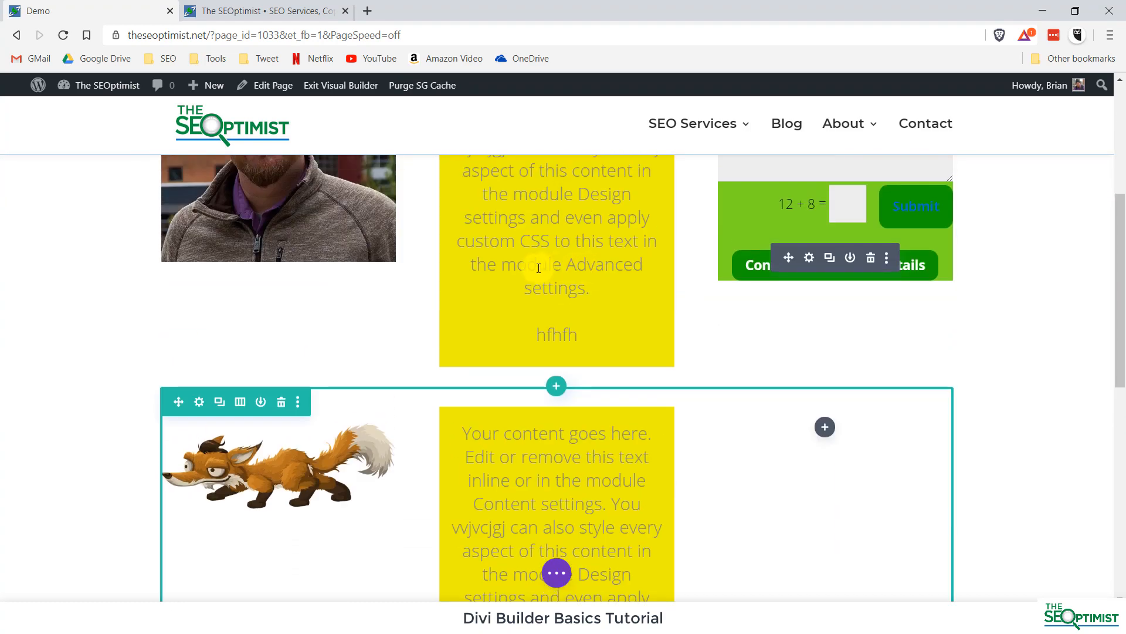
left_click(200, 403)
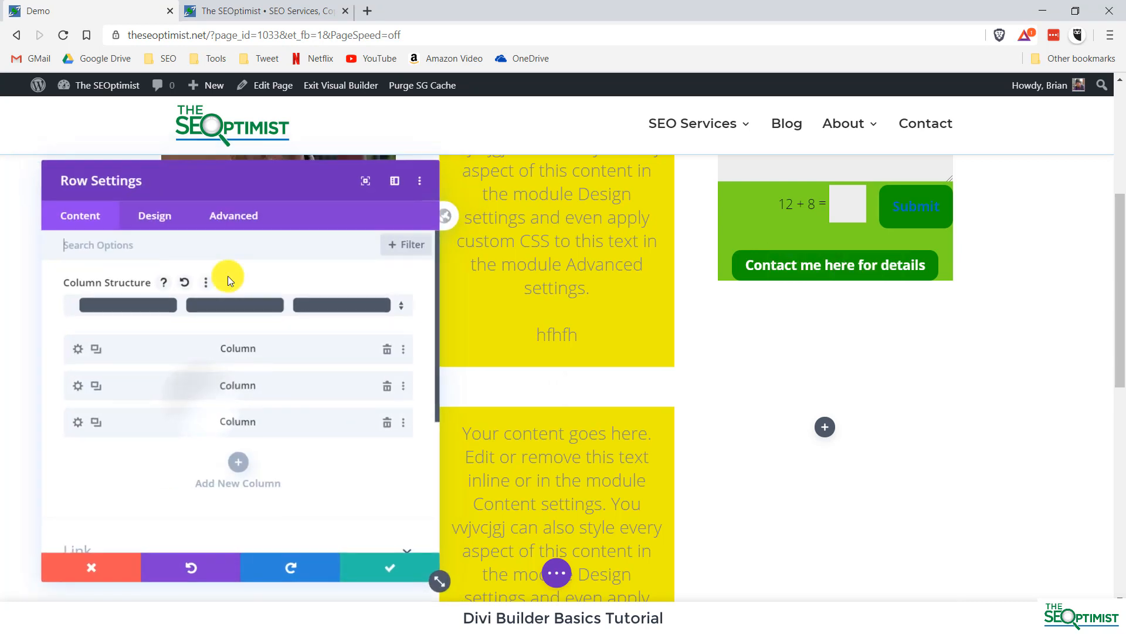
left_click(154, 215)
left_click(150, 419)
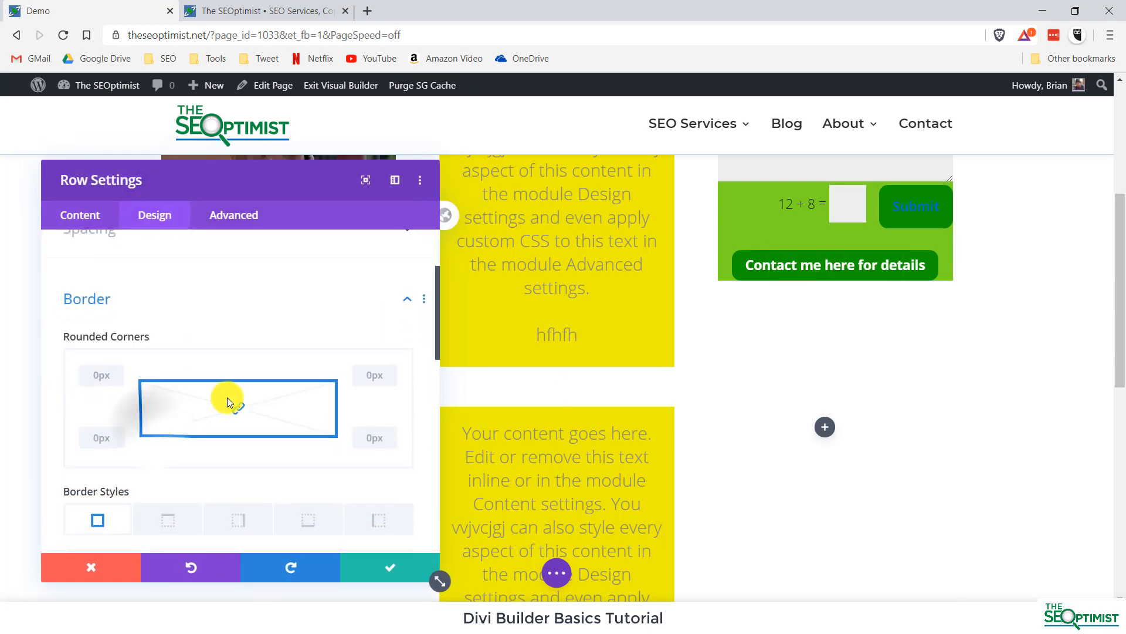
scroll(206, 297, "down", 3)
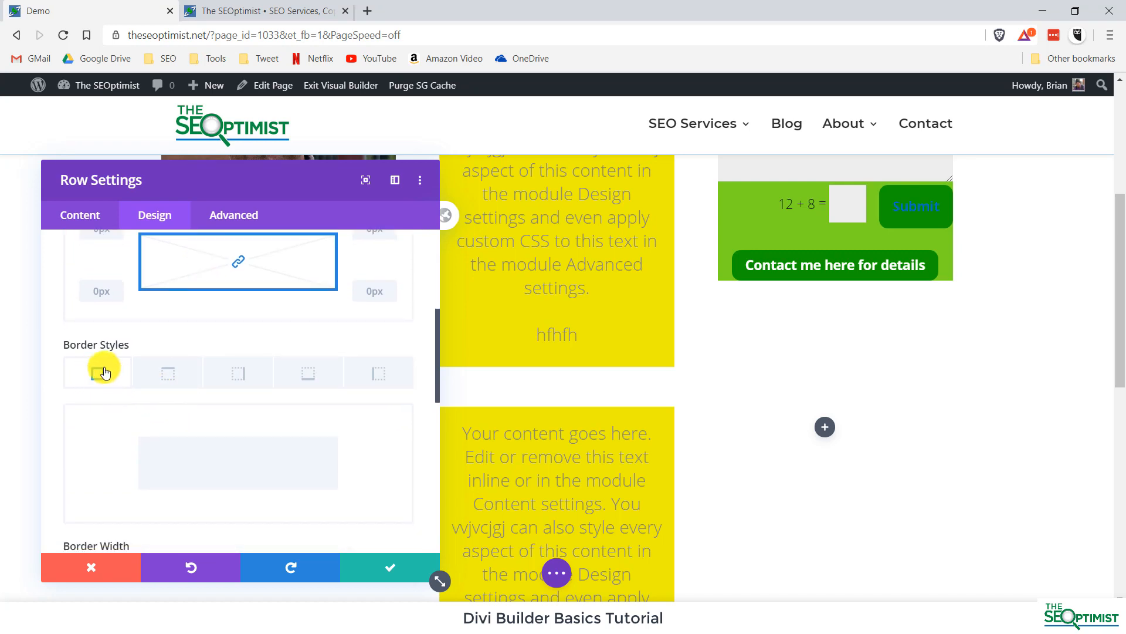
left_click(167, 373)
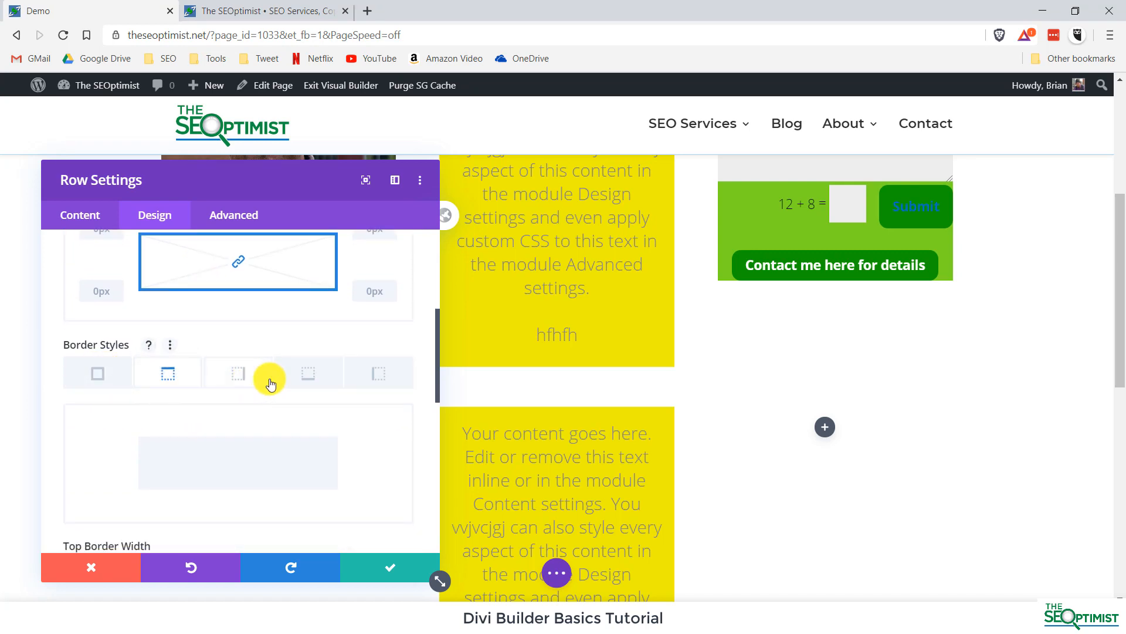
scroll(261, 368, "down", 1)
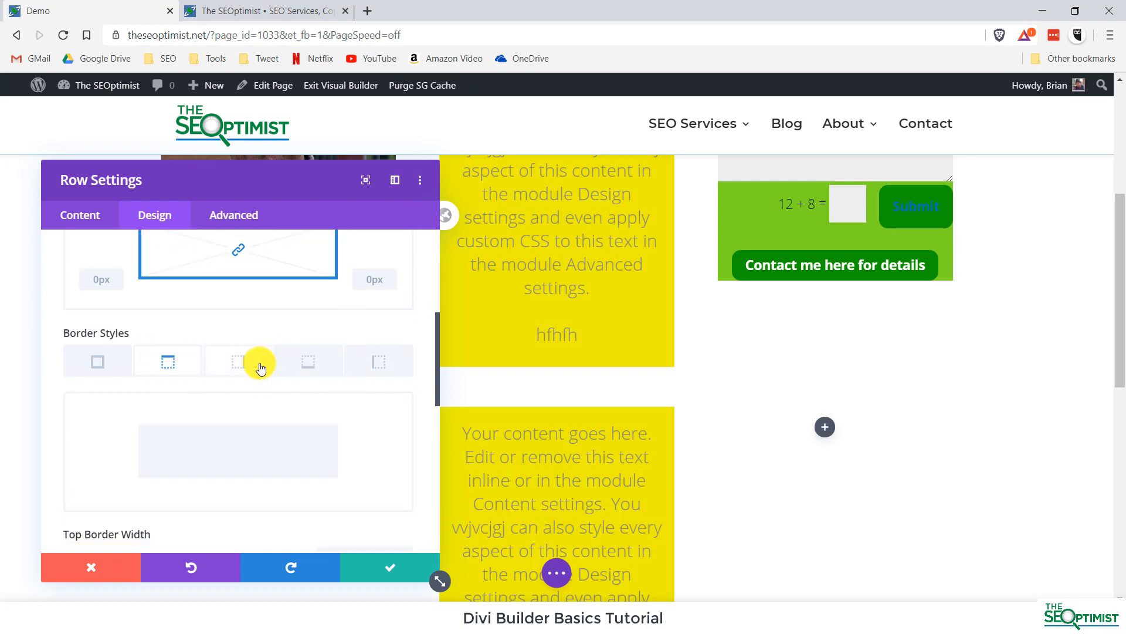
scroll(261, 368, "down", 3)
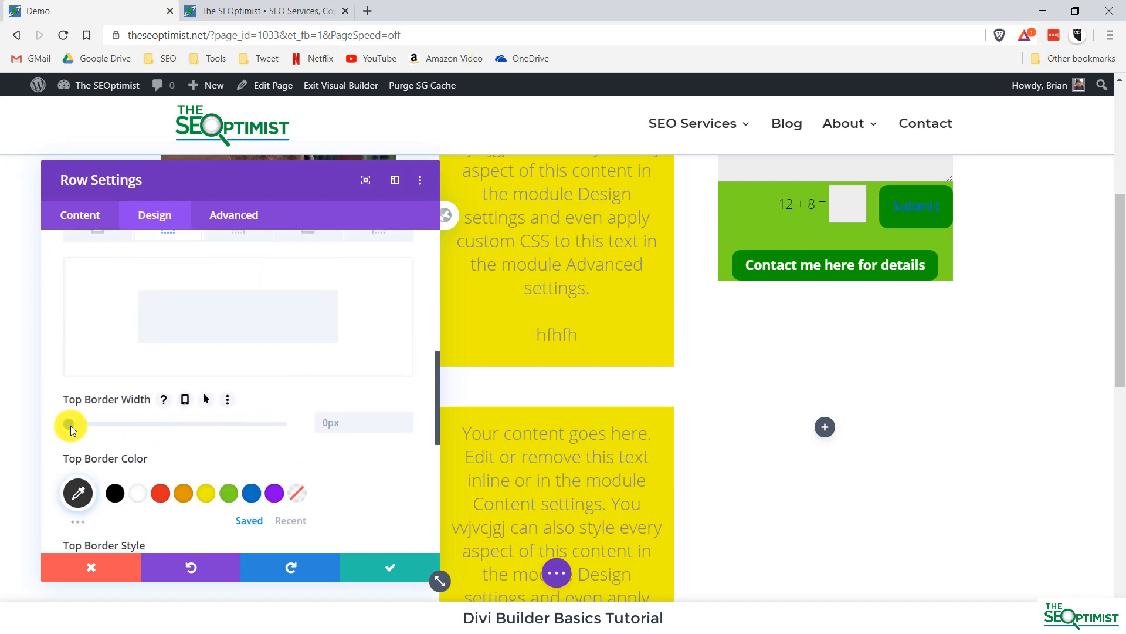
left_click_drag(71, 424, 83, 427)
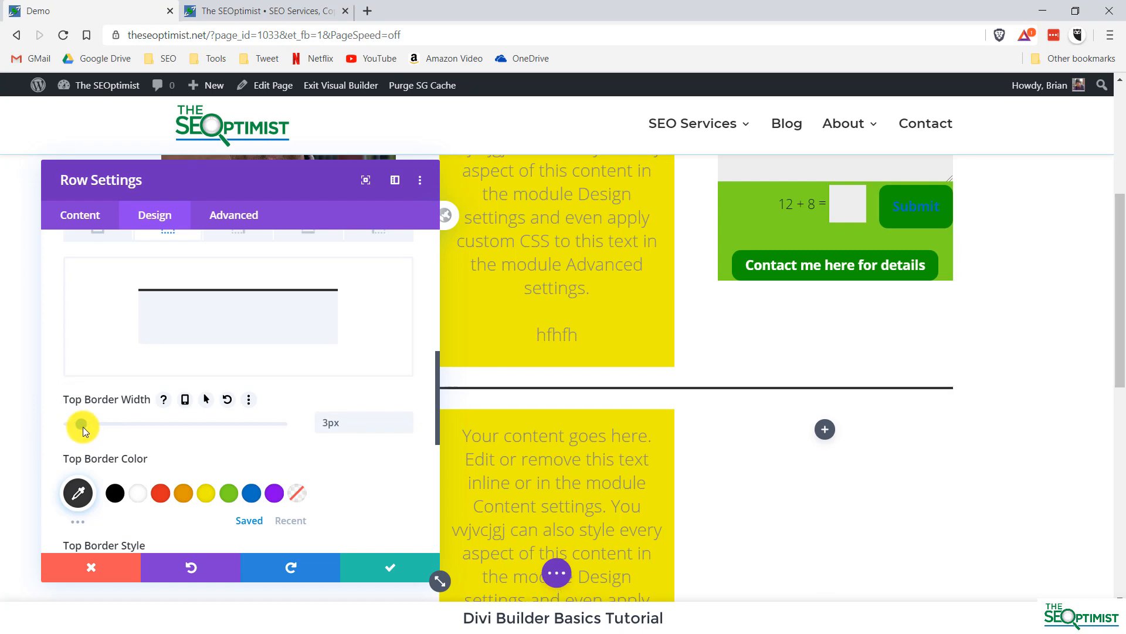
scroll(82, 437, "down", 2)
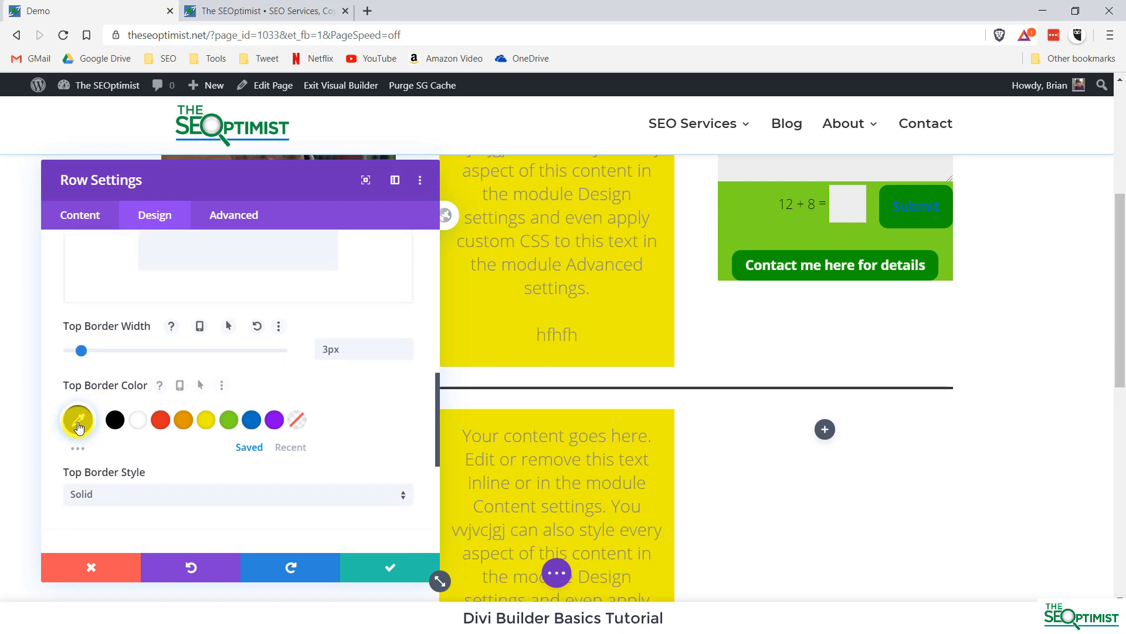
left_click(252, 421)
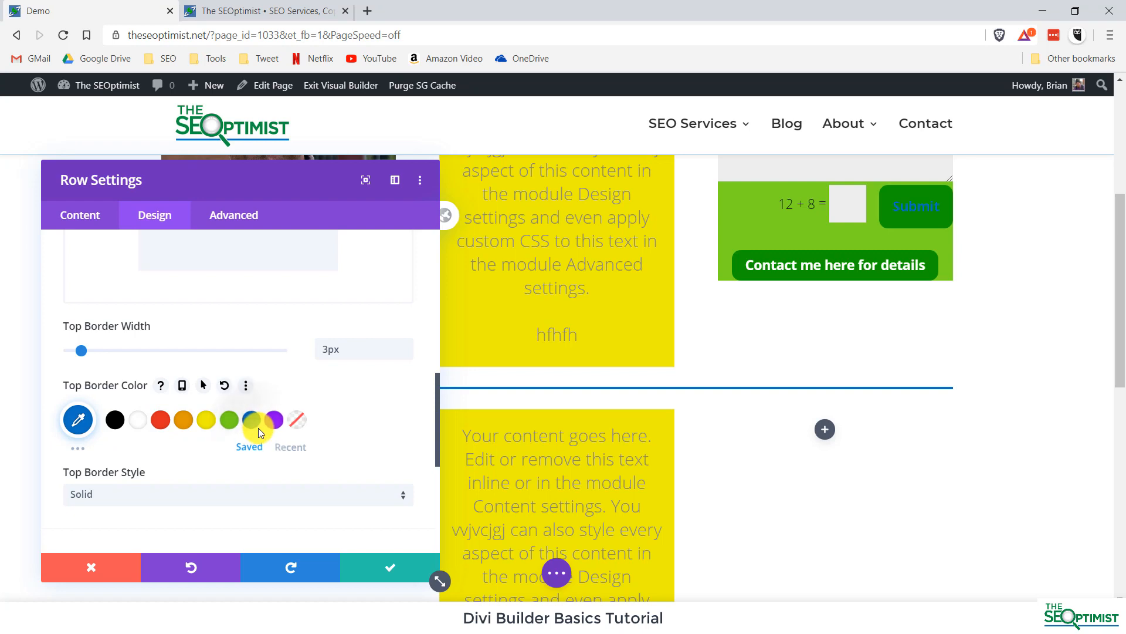
Try the Dashed and Ridge styles on the row's top border, set it to Dotted, and save the row settings.
scroll(109, 464, "down", 2)
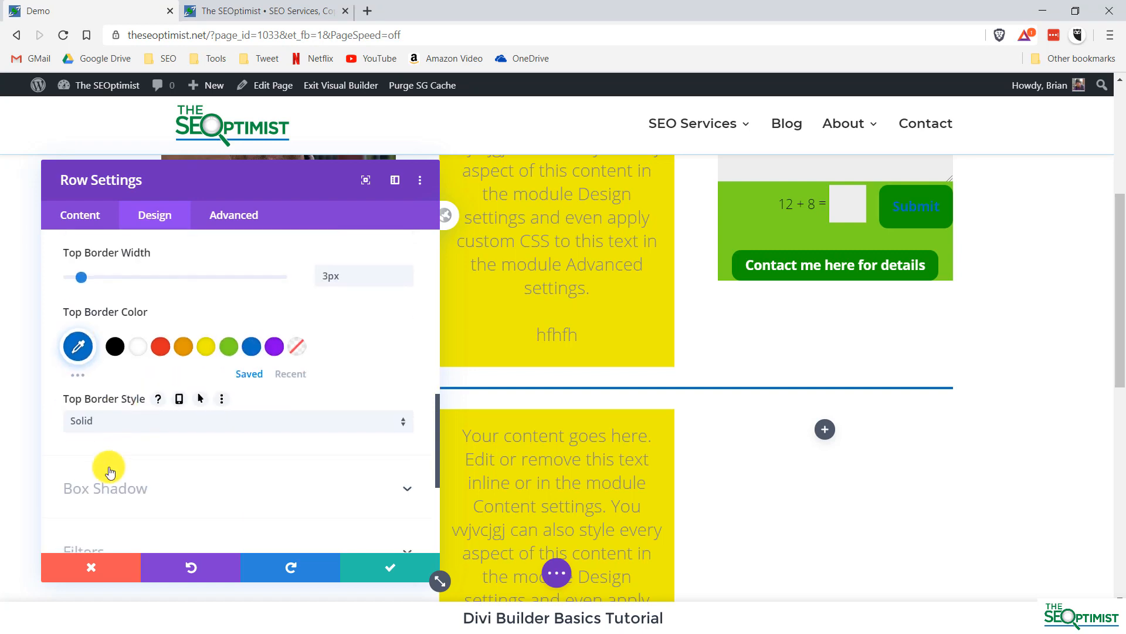
left_click(104, 427)
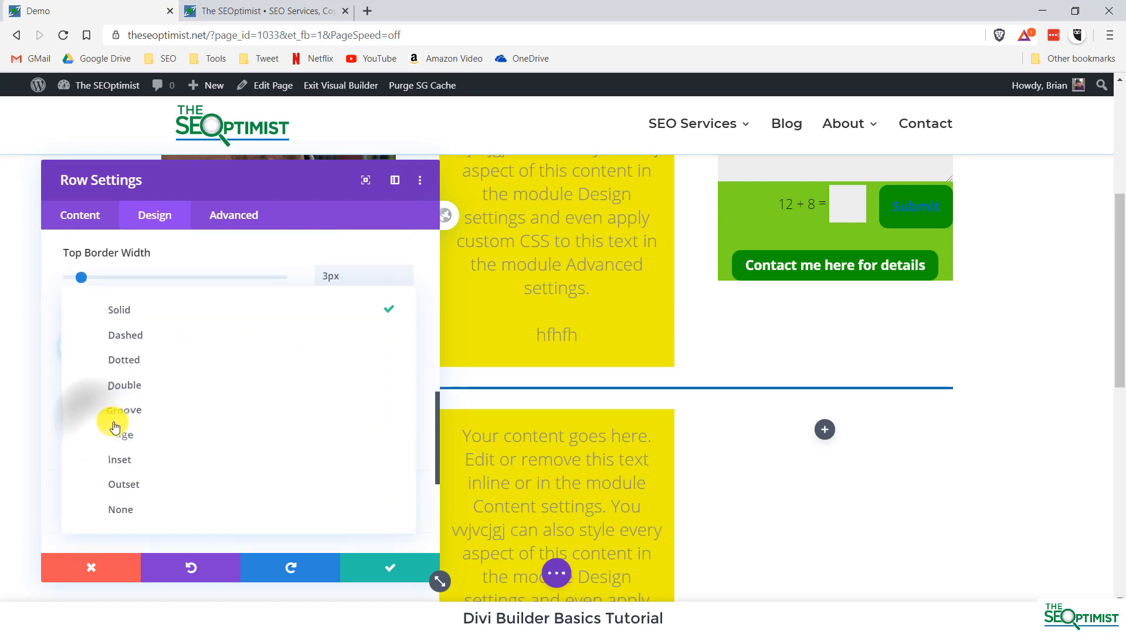
left_click(144, 349)
left_click(131, 427)
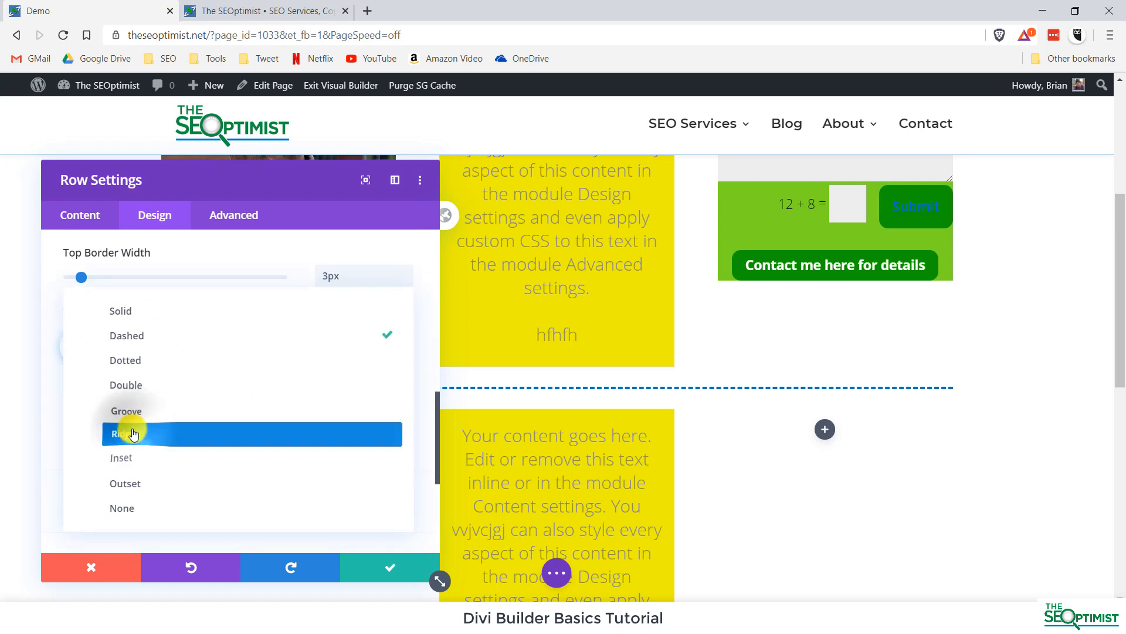
left_click(131, 433)
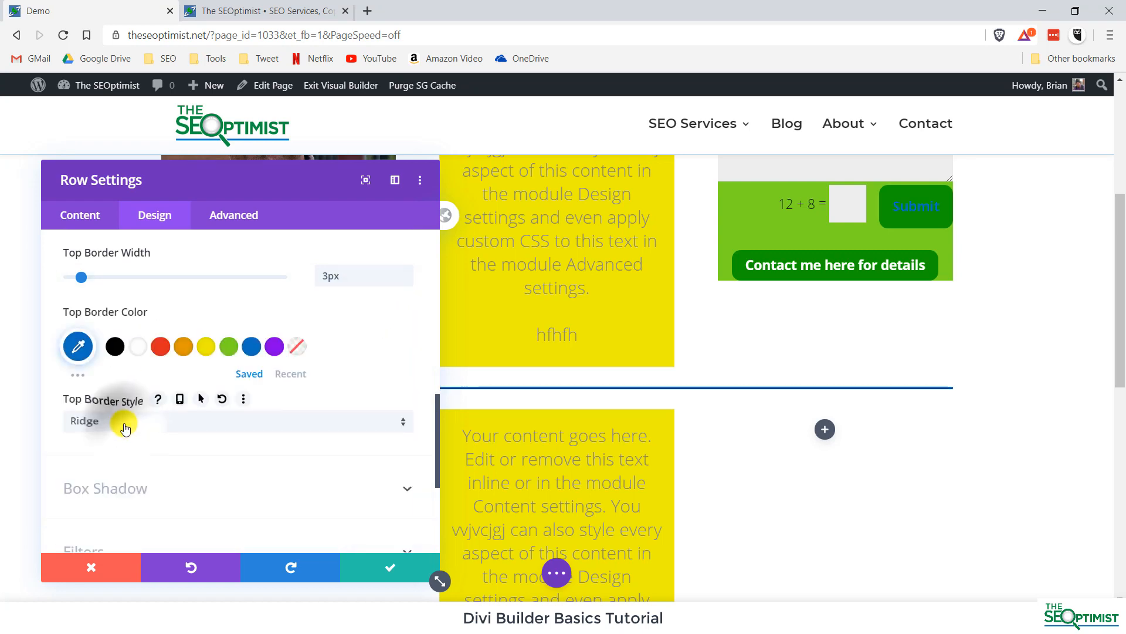
left_click(125, 429)
left_click(130, 360)
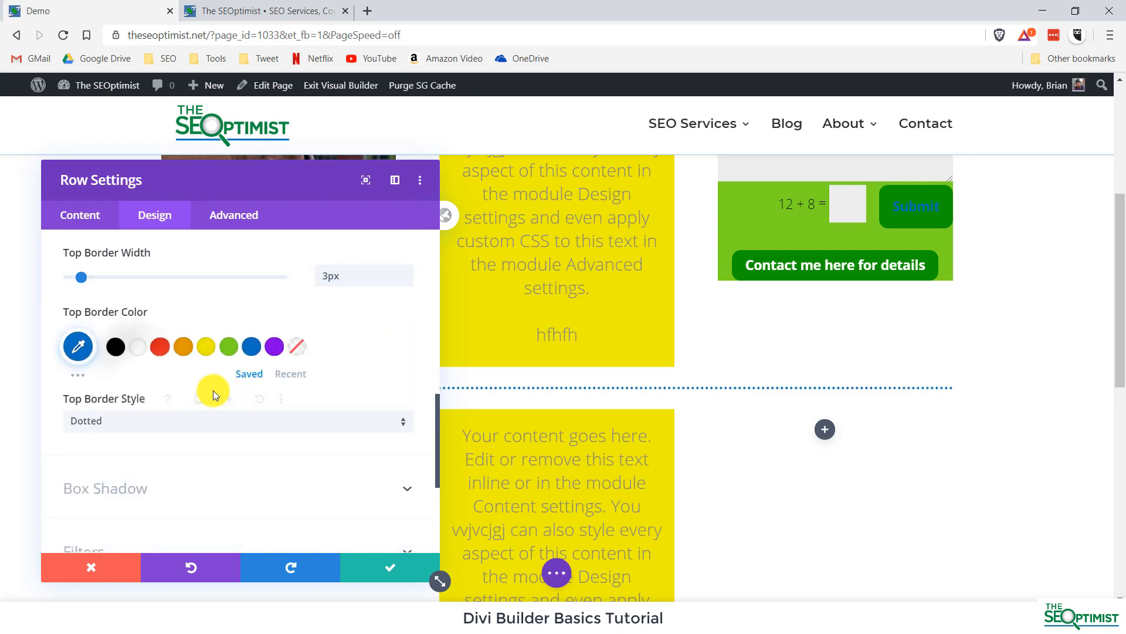
left_click(390, 566)
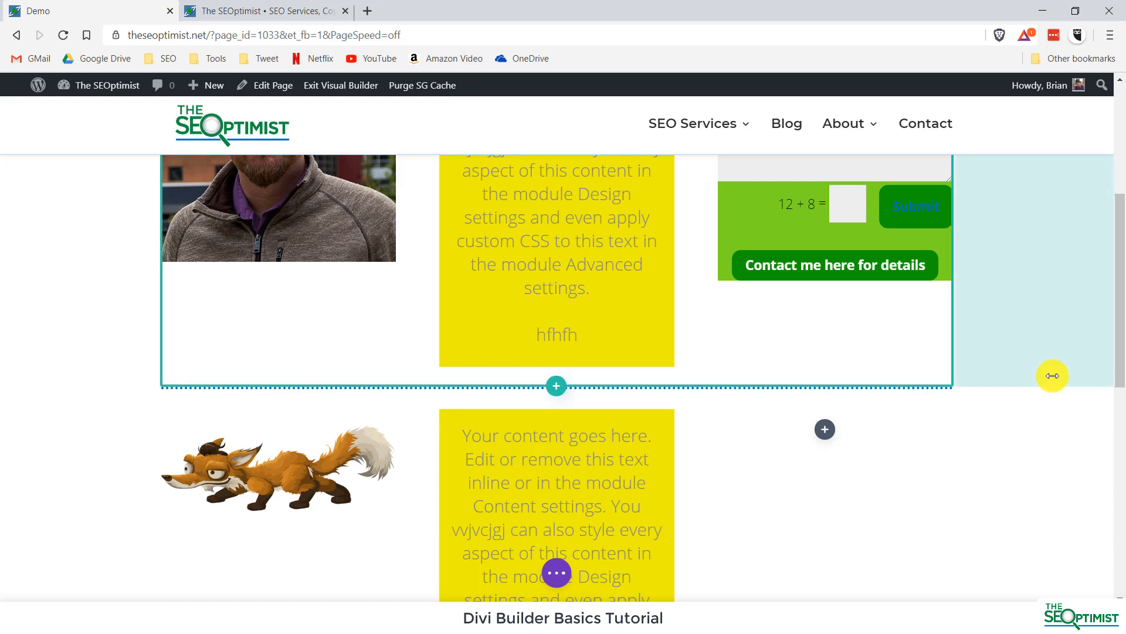
Add a regular section with a single-column row below the fox-image row, leaving the row without a module.
scroll(1052, 376, "up", 3)
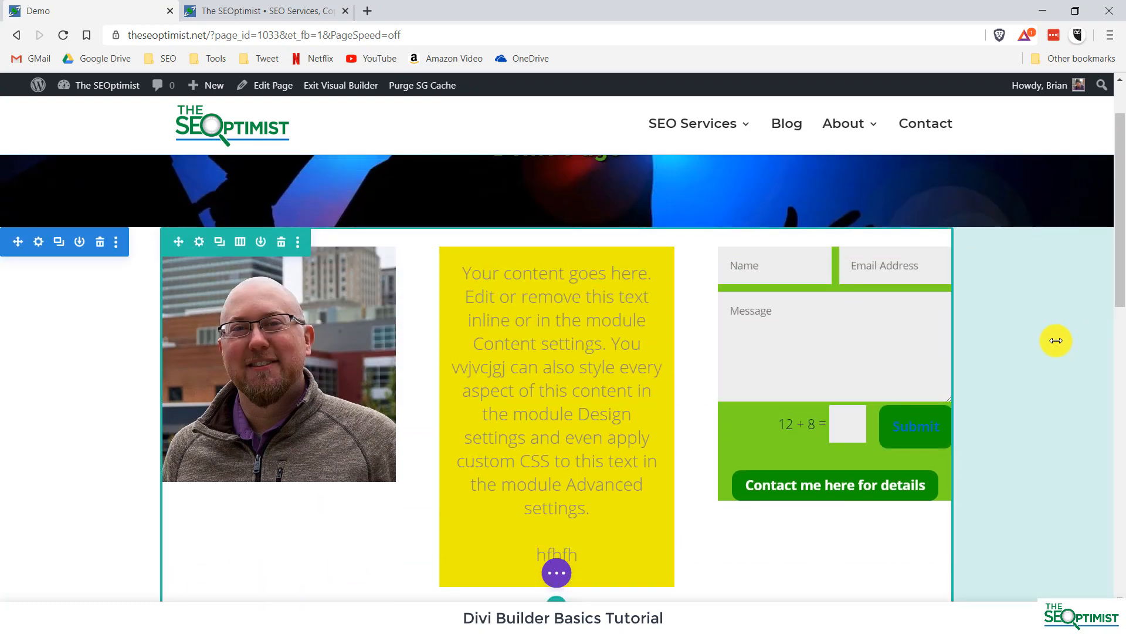
scroll(1056, 340, "down", 1)
scroll(1056, 340, "up", 1)
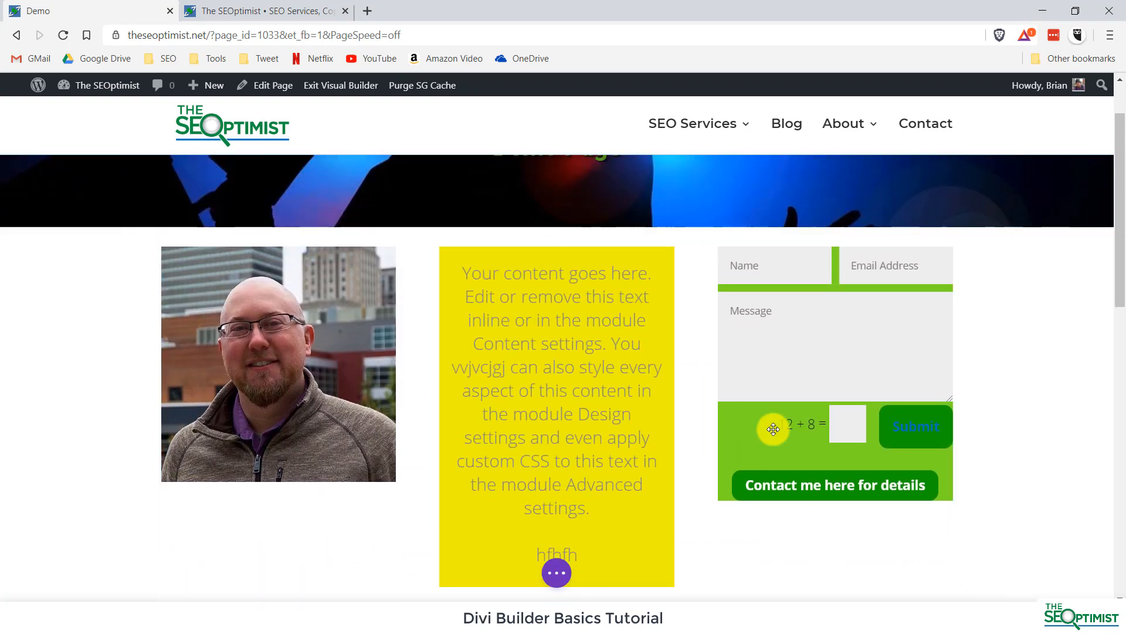
scroll(674, 334, "down", 3)
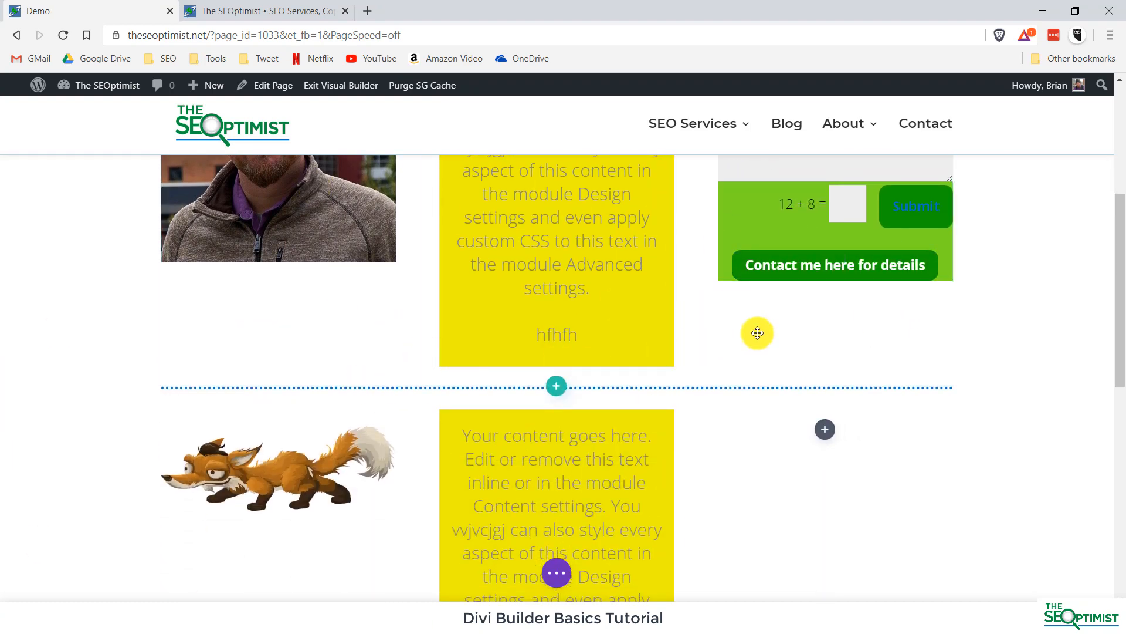
scroll(758, 330, "down", 5)
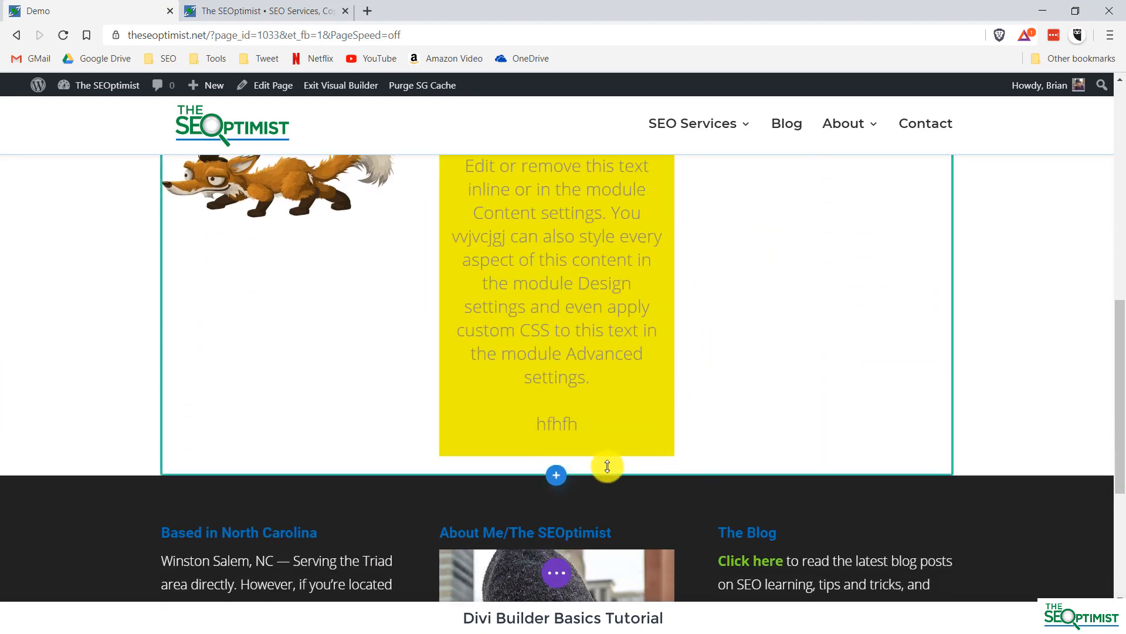
left_click(556, 474)
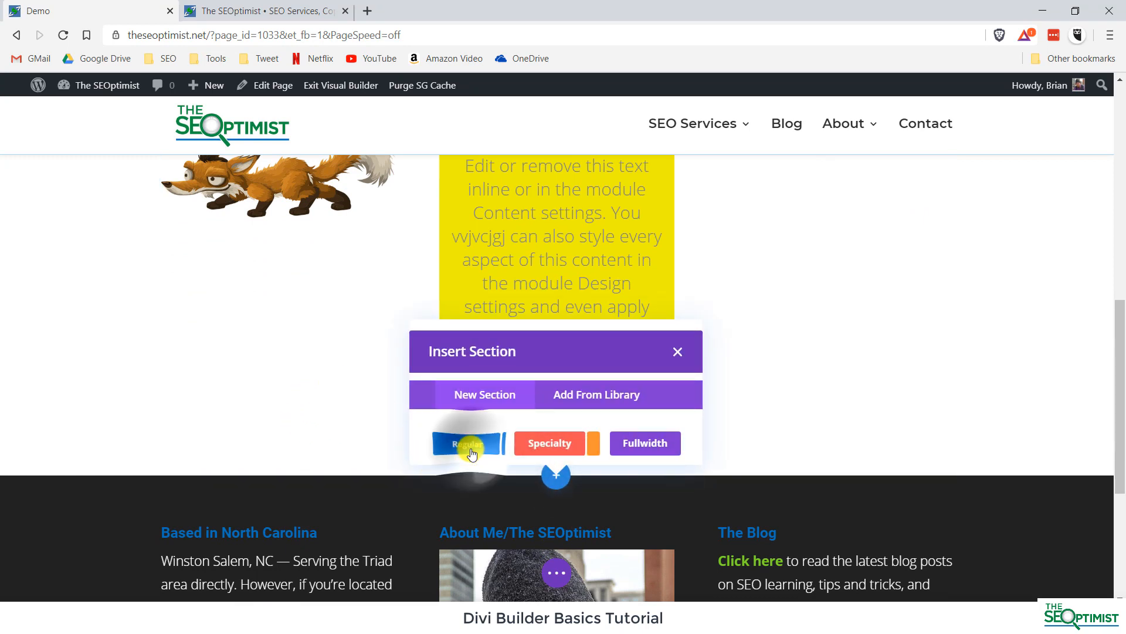
left_click(471, 452)
left_click(480, 237)
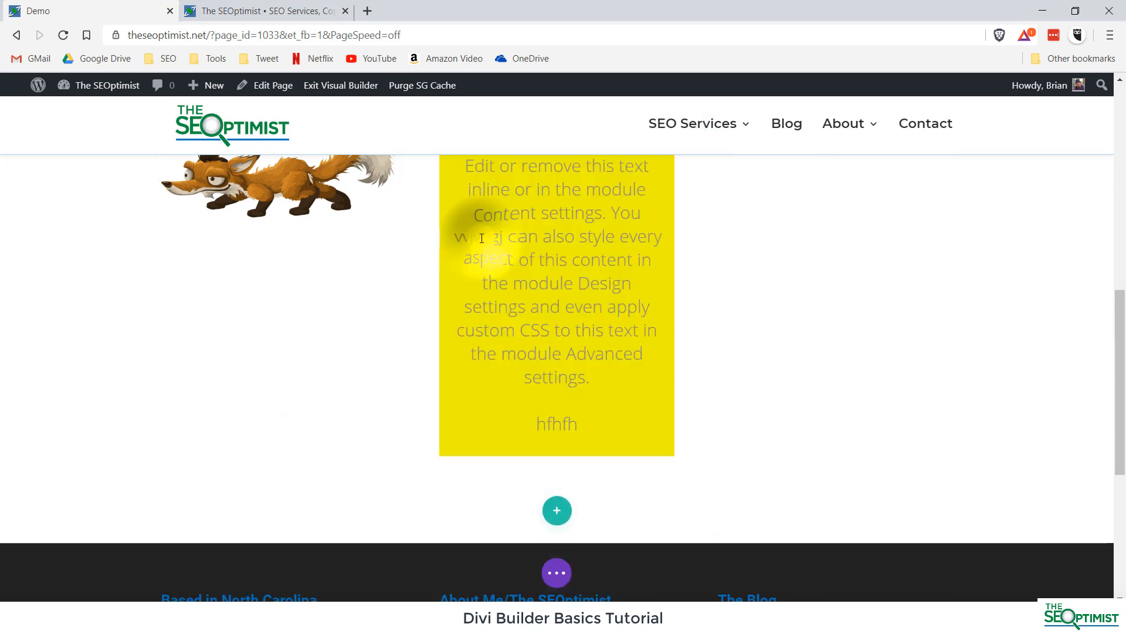
left_click(669, 149)
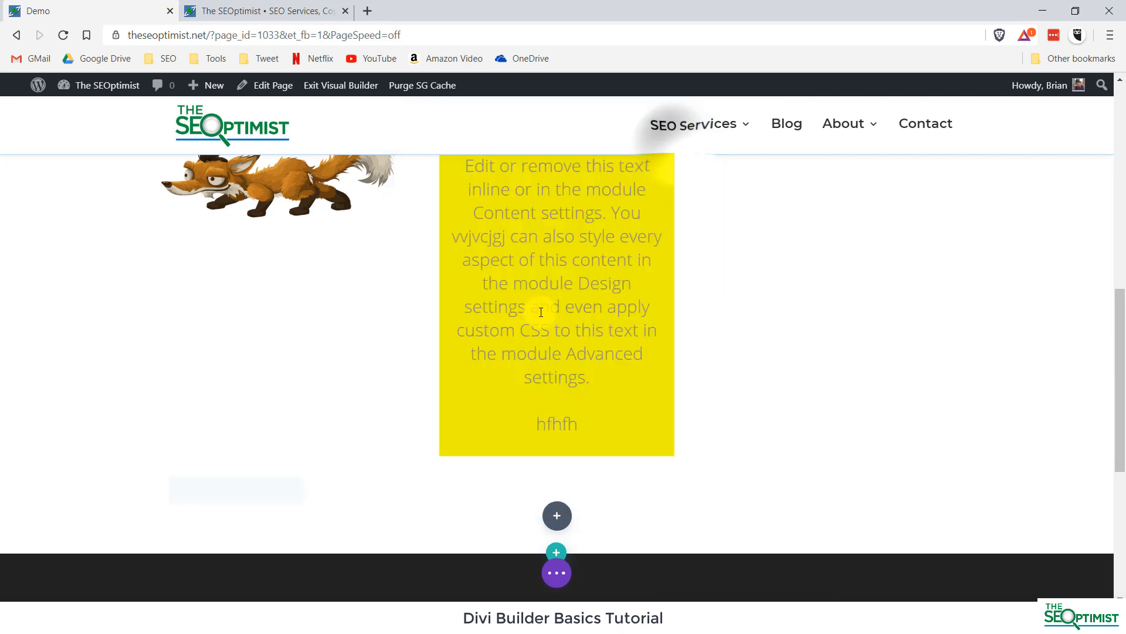
Set the new empty section's background to a dark blue shade and save the section settings.
scroll(88, 434, "down", 1)
left_click(35, 417)
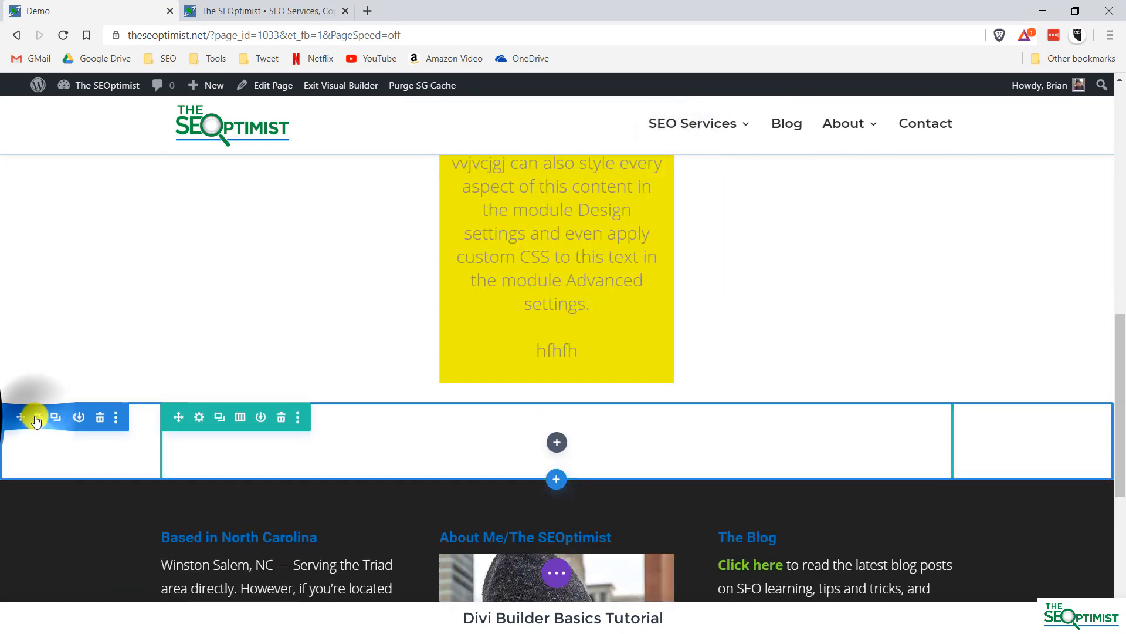
left_click(146, 350)
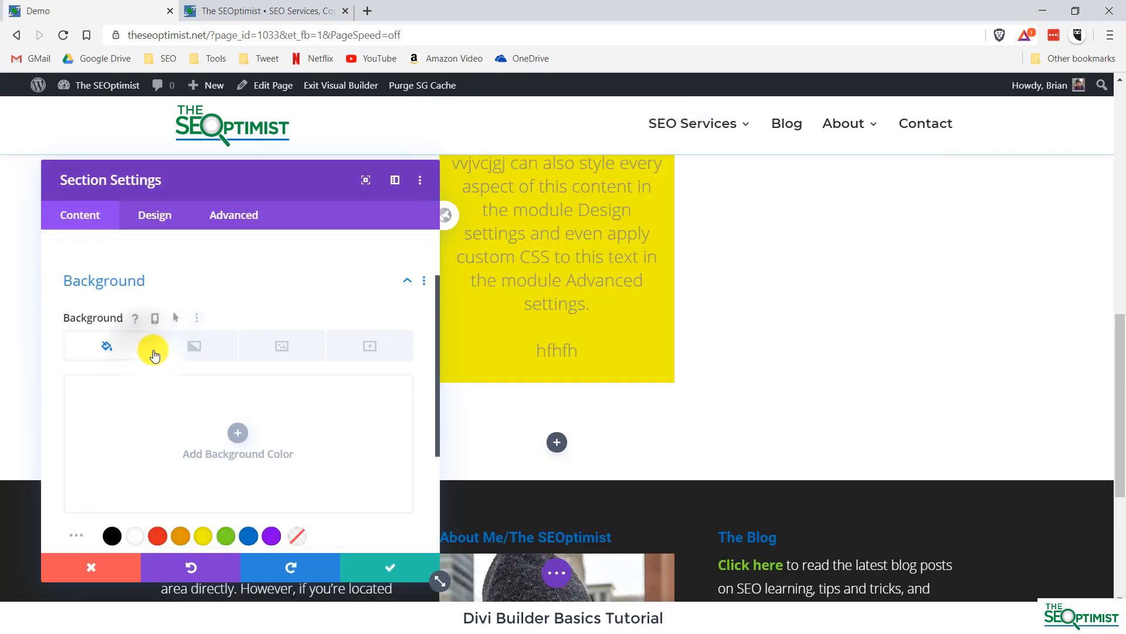
scroll(230, 394, "down", 1)
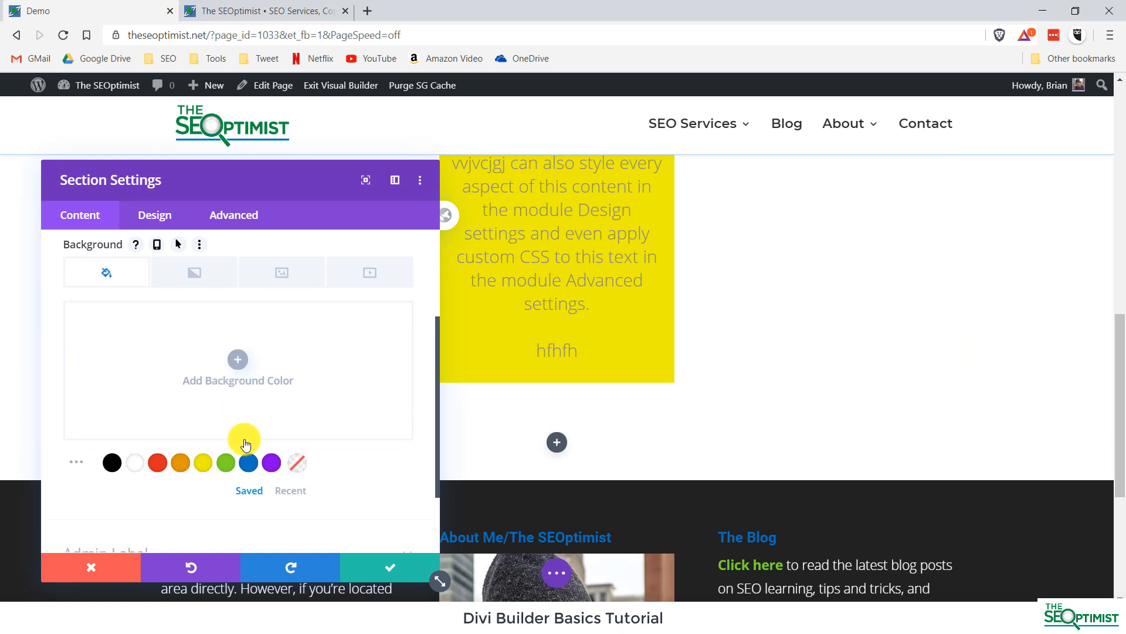
left_click(248, 463)
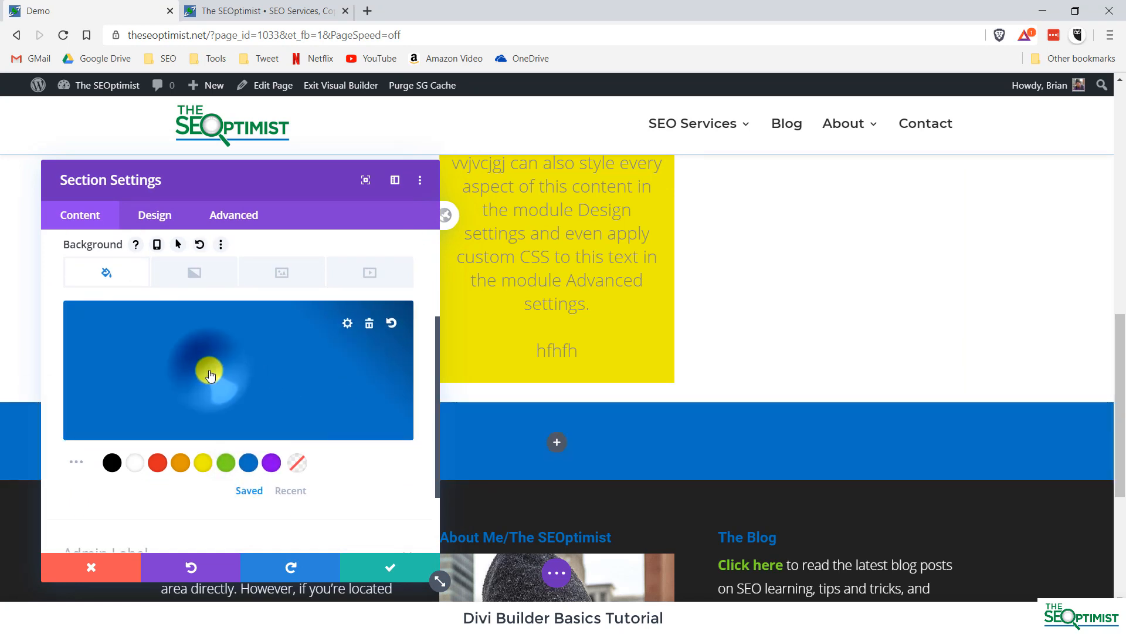
left_click(210, 374)
left_click(271, 376)
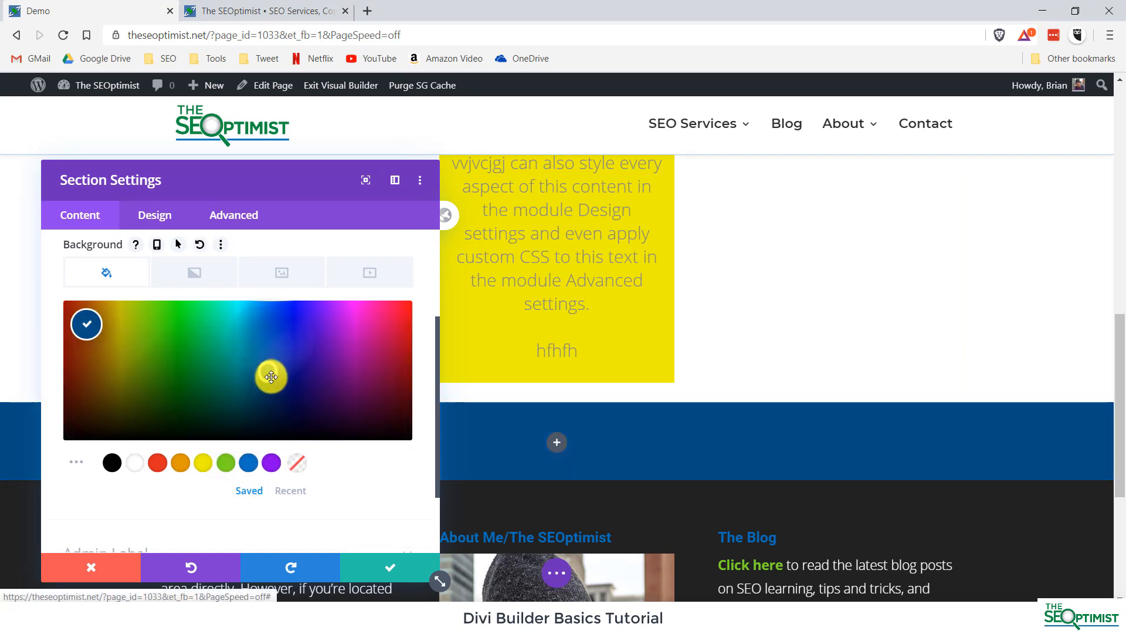
left_click(360, 567)
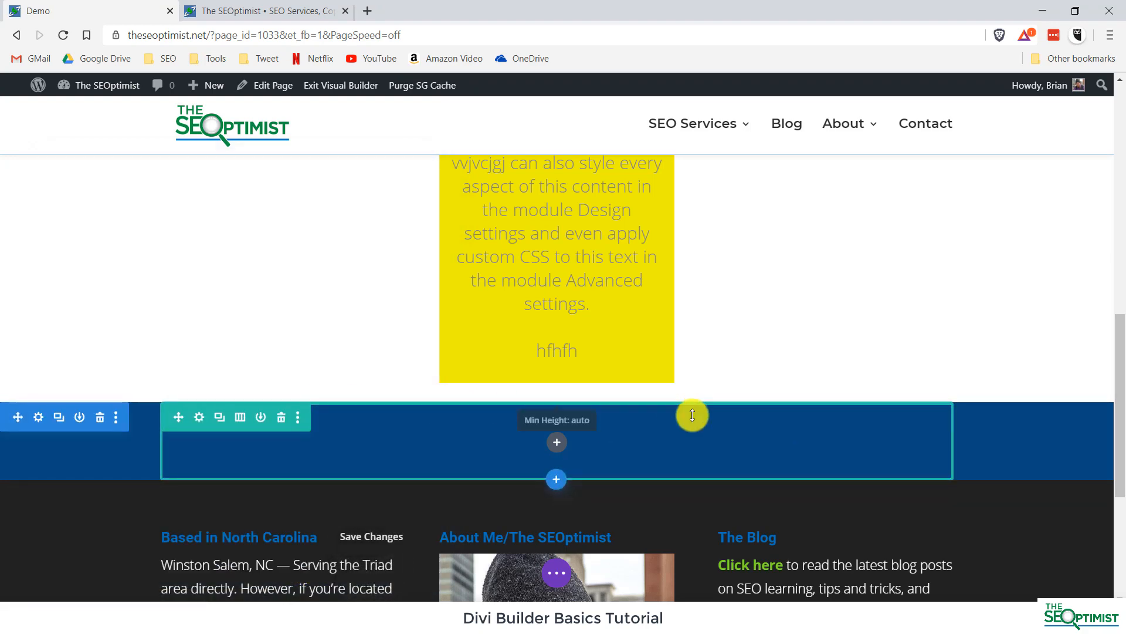
Insert a Text module into the single-column row of the dark blue section.
scroll(774, 437, "up", 6)
scroll(655, 353, "down", 7)
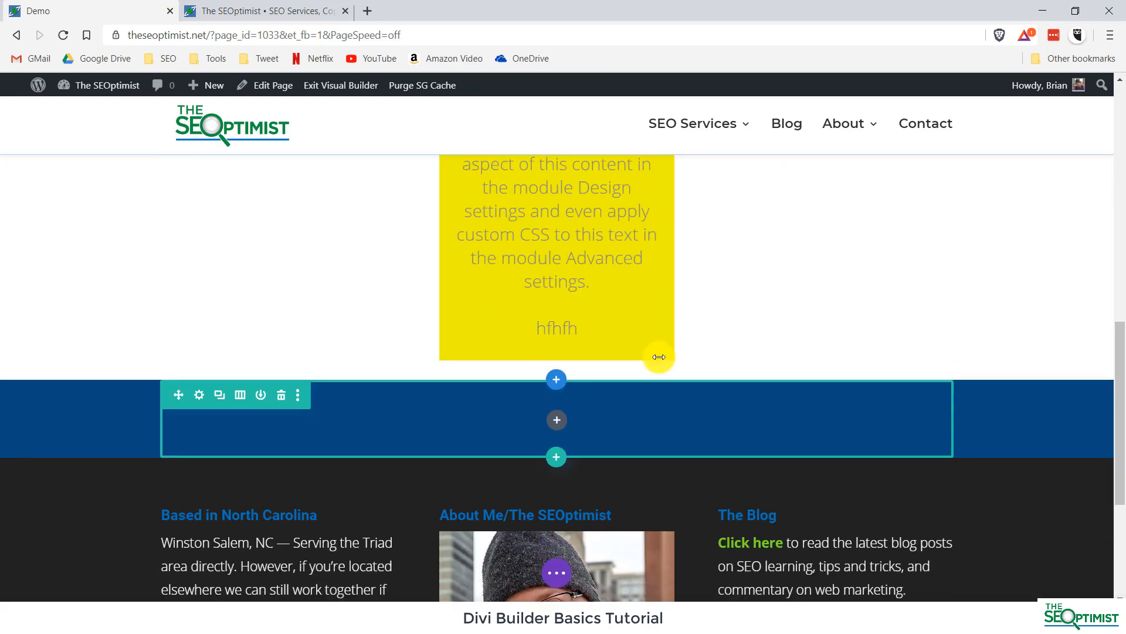
left_click(557, 373)
scroll(563, 303, "down", 4)
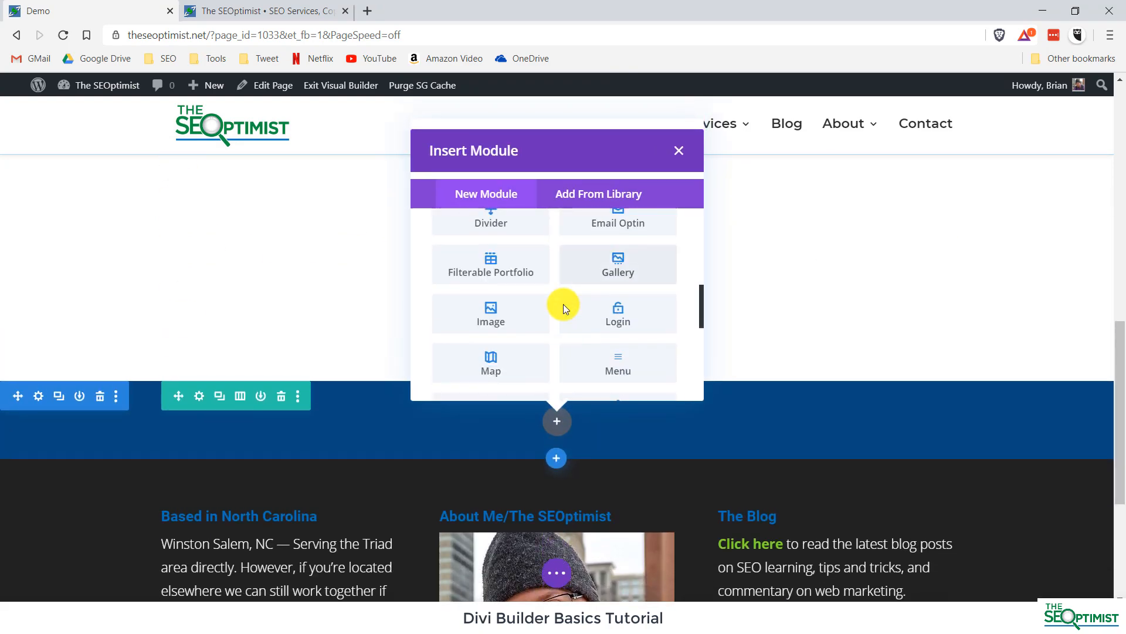
scroll(563, 303, "down", 8)
left_click(502, 319)
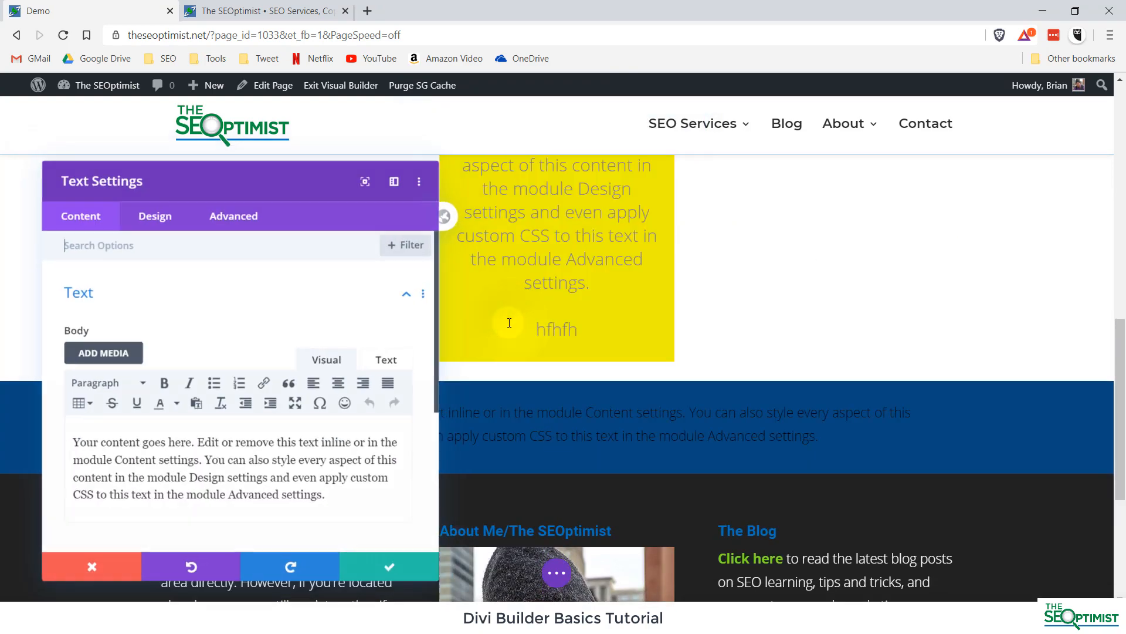
Set the blue section's text module to the Light text color and a text size of 20px, and save the module settings.
left_click(158, 217)
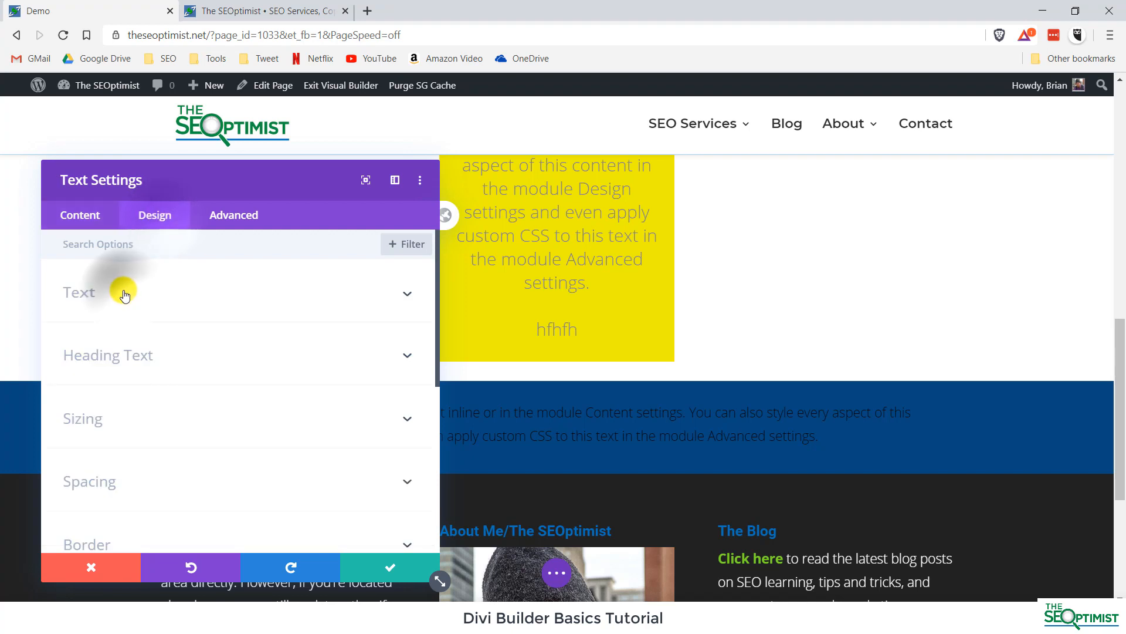
left_click(125, 294)
scroll(176, 352, "down", 8)
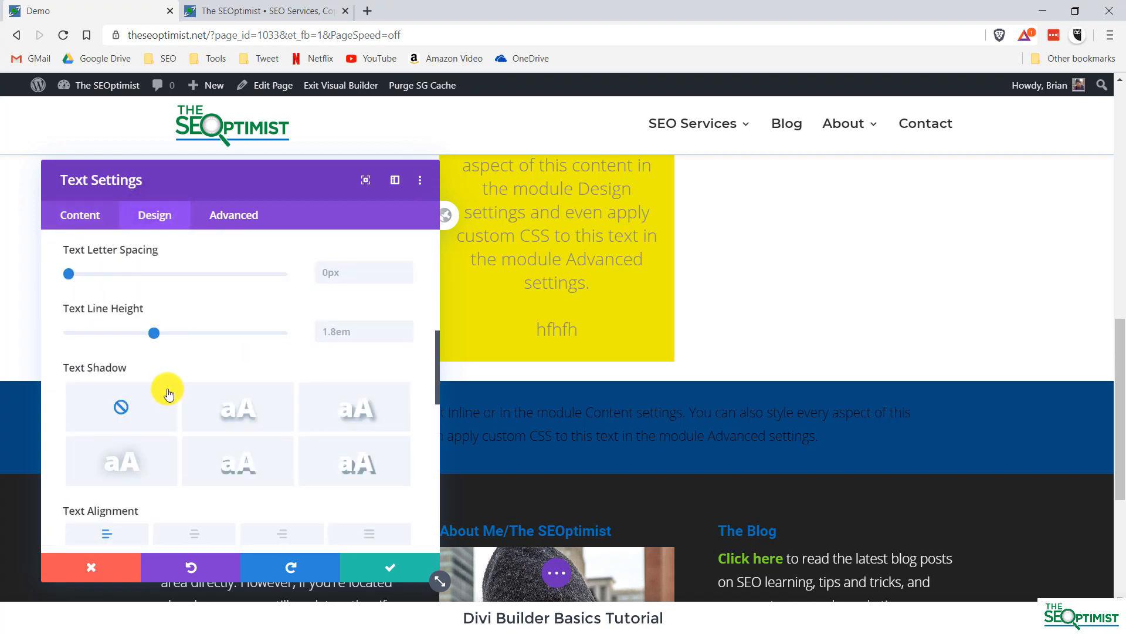
scroll(168, 393, "down", 5)
left_click(95, 298)
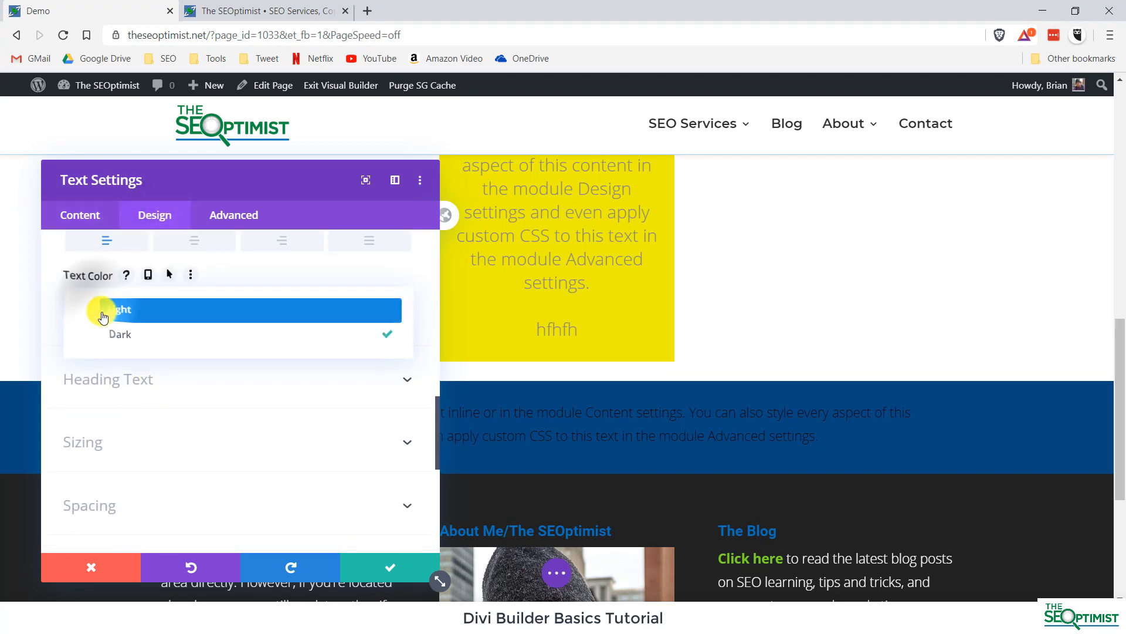
left_click(102, 311)
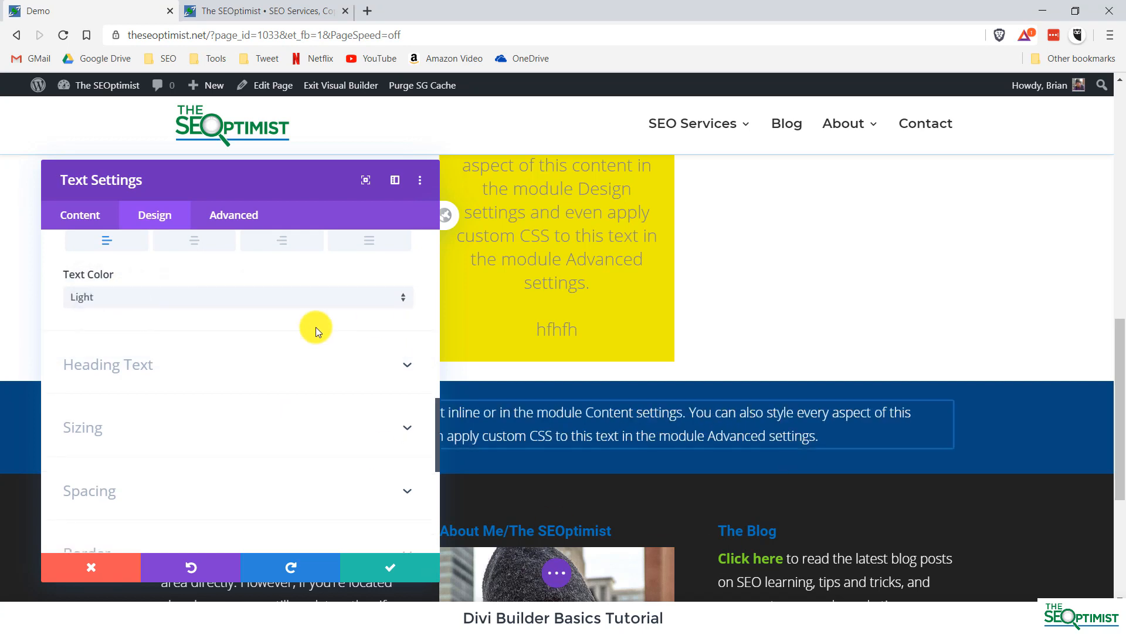
scroll(252, 421, "up", 8)
scroll(261, 424, "down", 2)
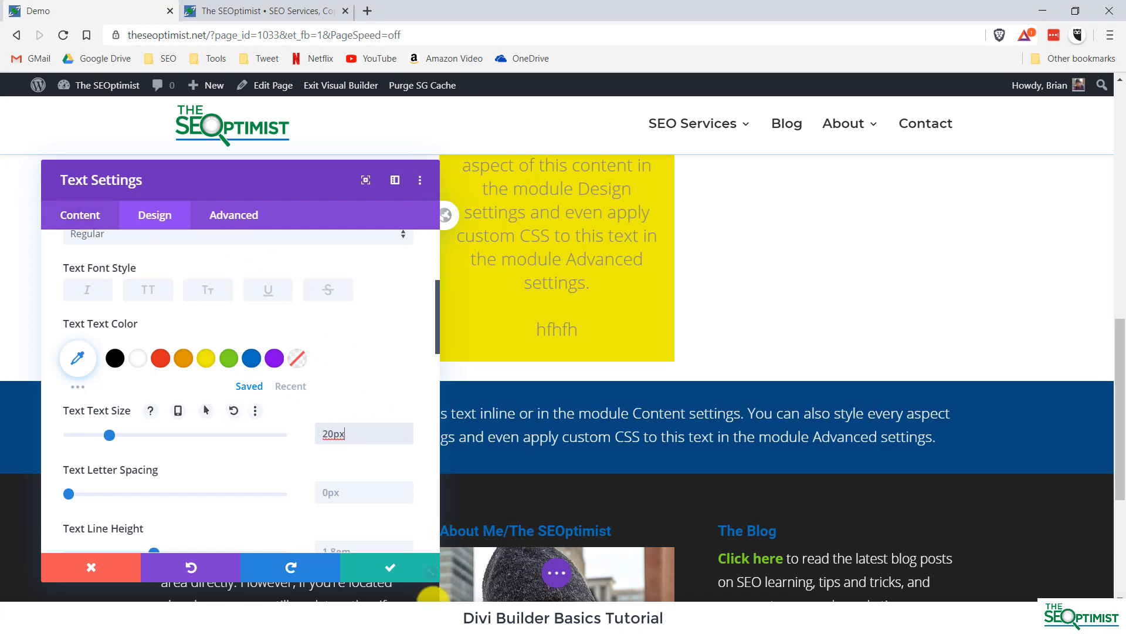
left_click(390, 567)
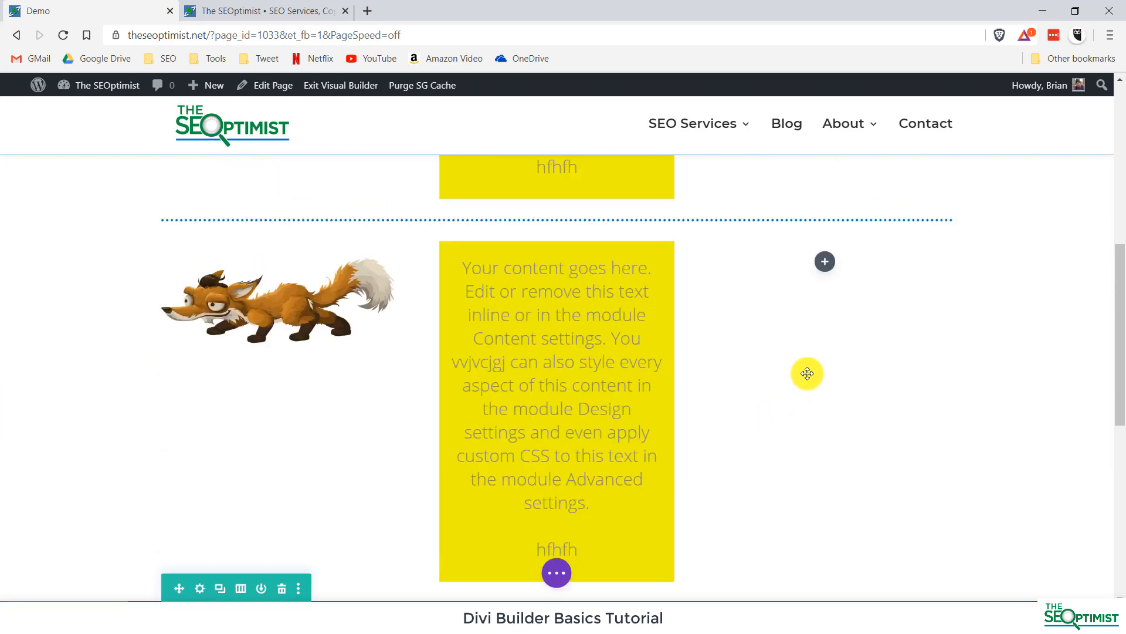
Add a regular section with a single-column row below the blue section, insert a Text module with the default text, and save it.
scroll(78, 214, "up", 5)
scroll(422, 433, "down", 6)
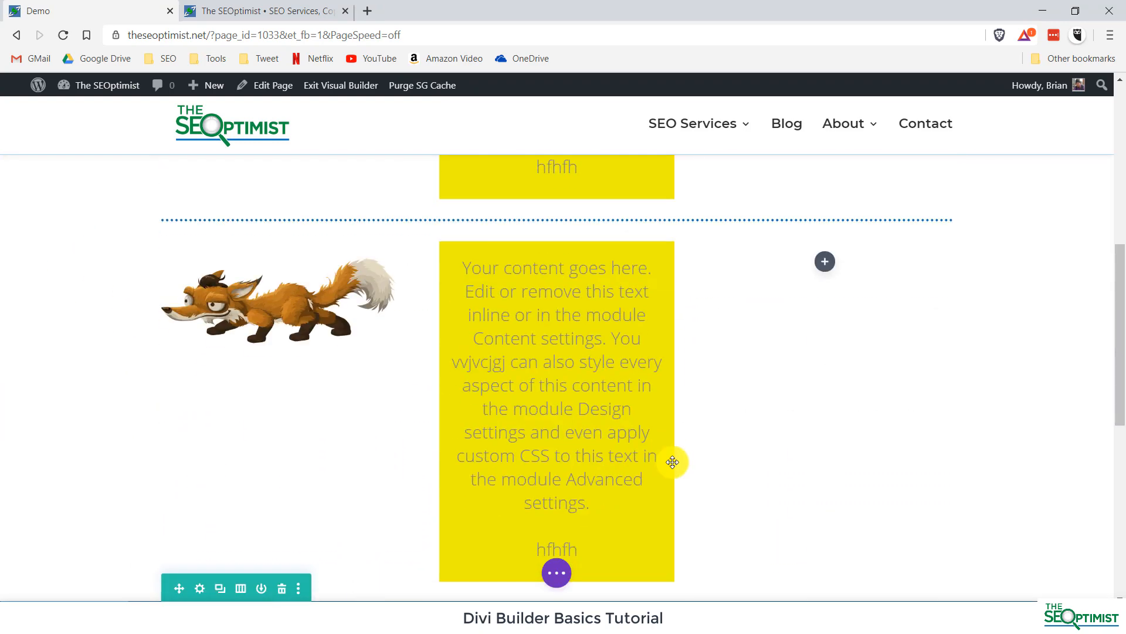
scroll(673, 462, "down", 5)
left_click(556, 401)
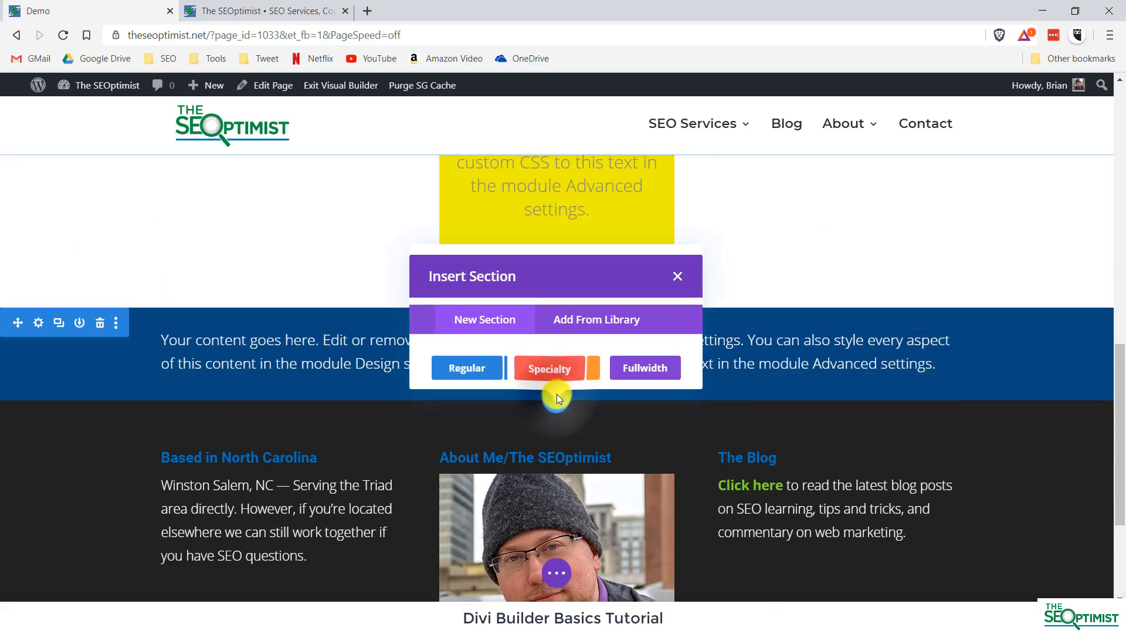
left_click(467, 367)
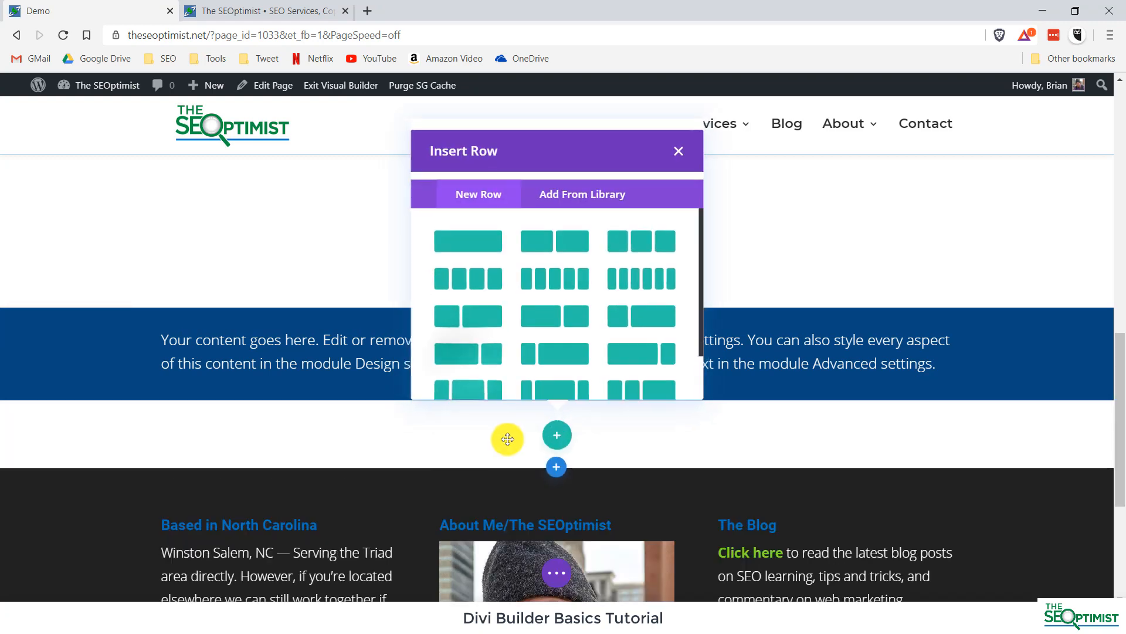
left_click(478, 235)
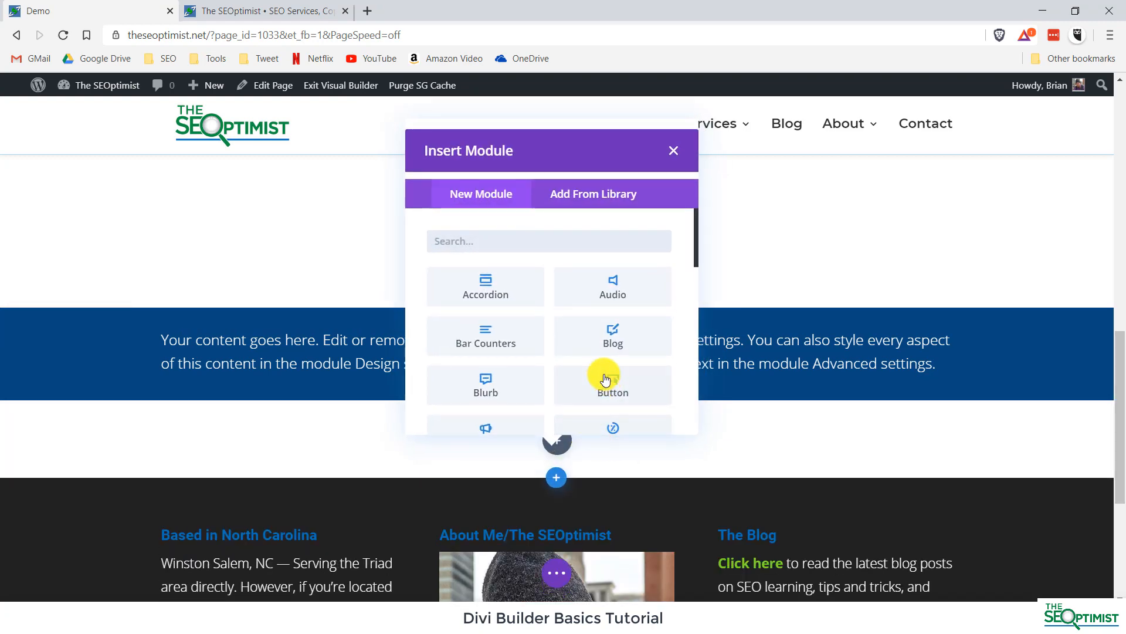
scroll(606, 380, "down", 12)
left_click(516, 364)
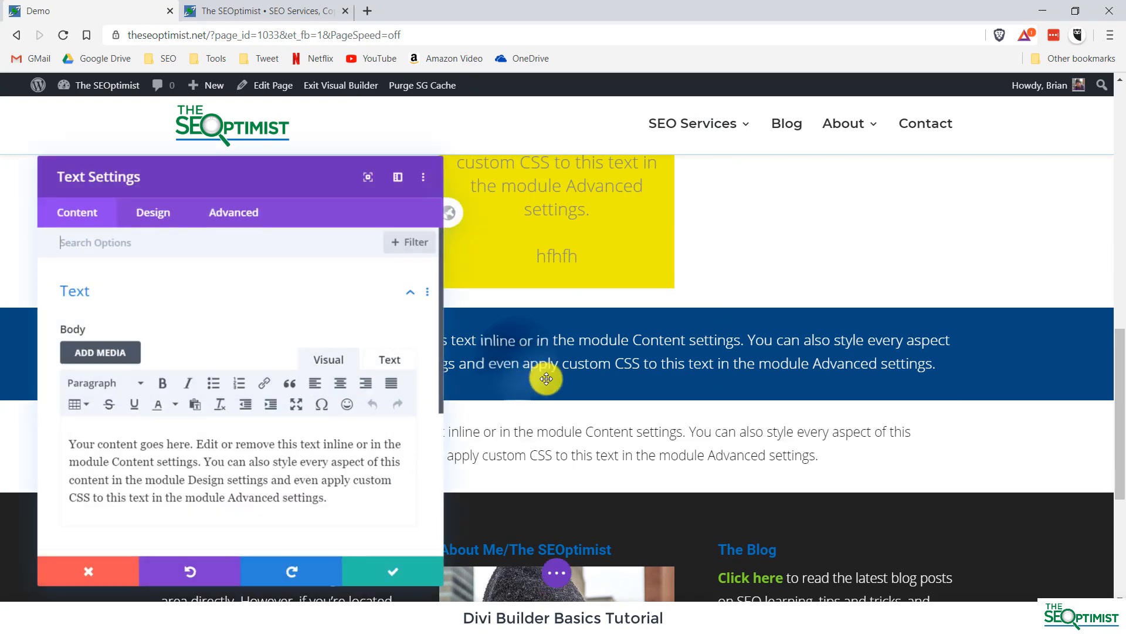
left_click(382, 564)
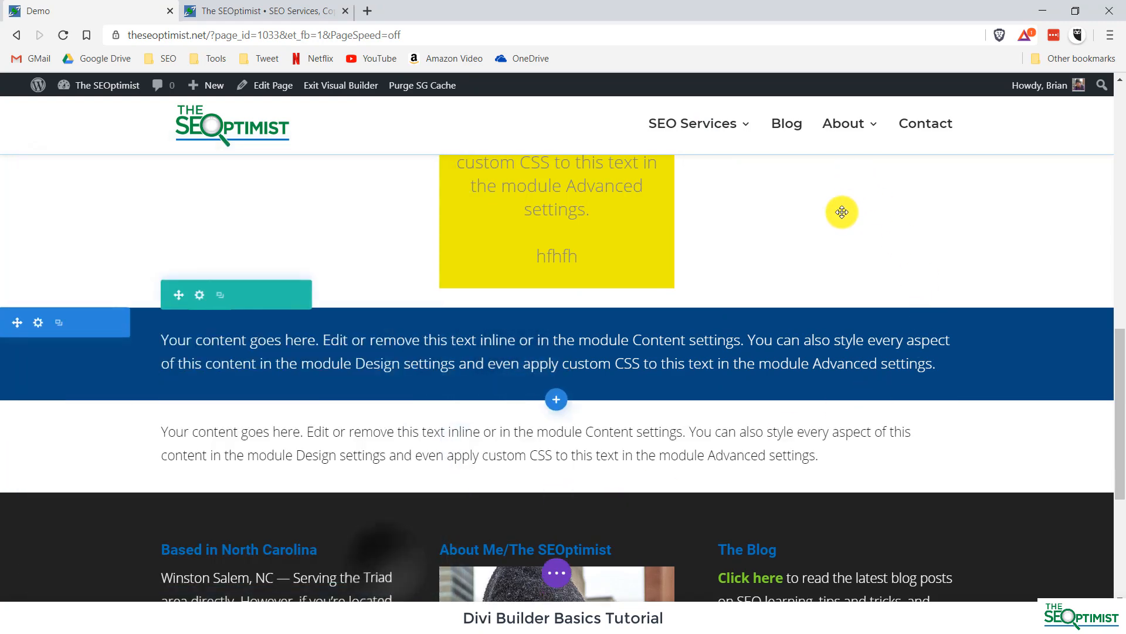
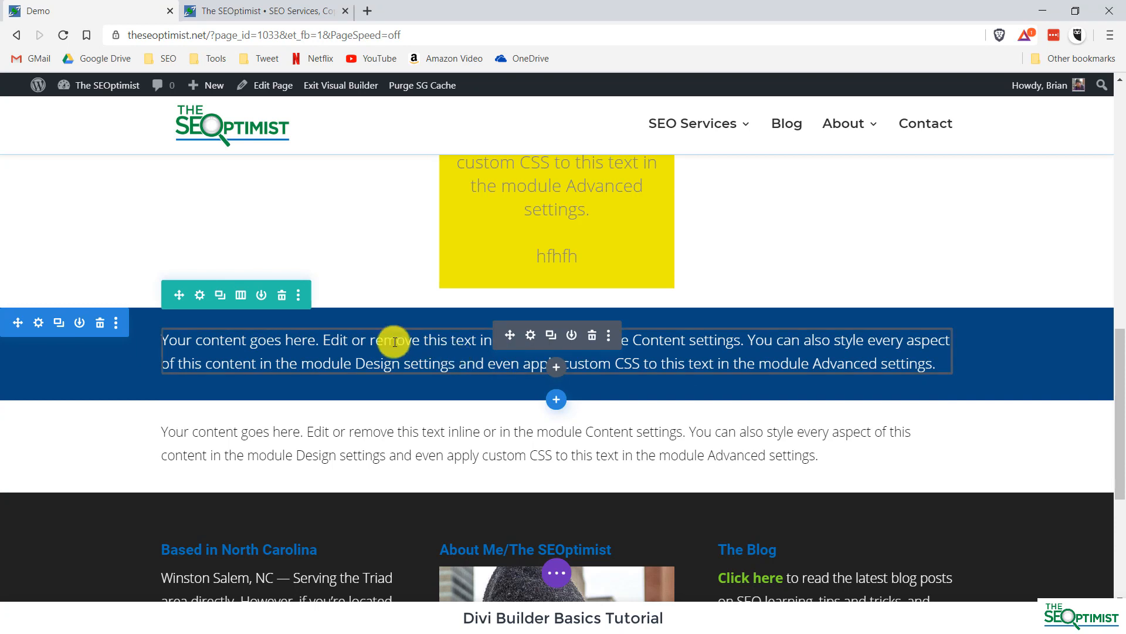
Duplicate the text row inside the blue section and change the copy's layout to a three-fifths and two-fifths column split.
left_click(221, 297)
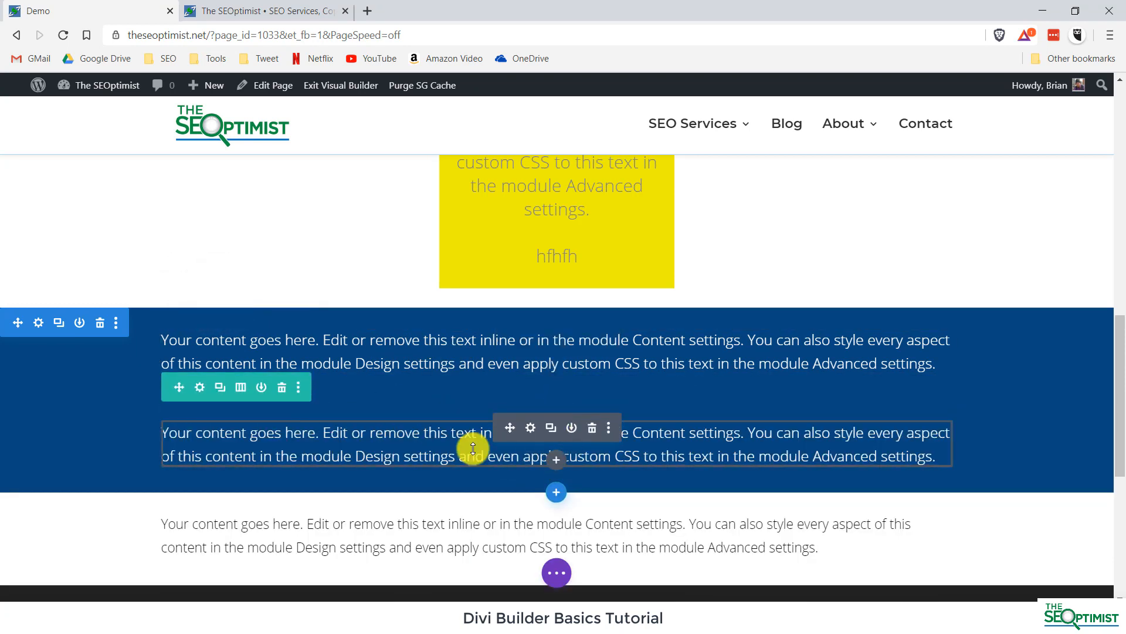
left_click(241, 387)
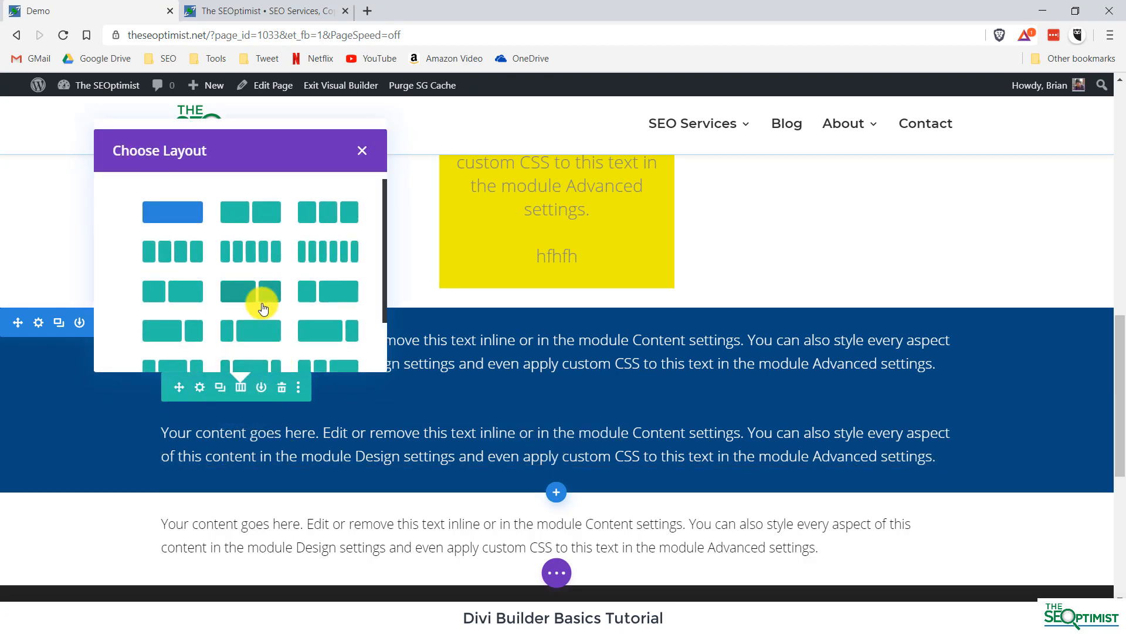
left_click(243, 293)
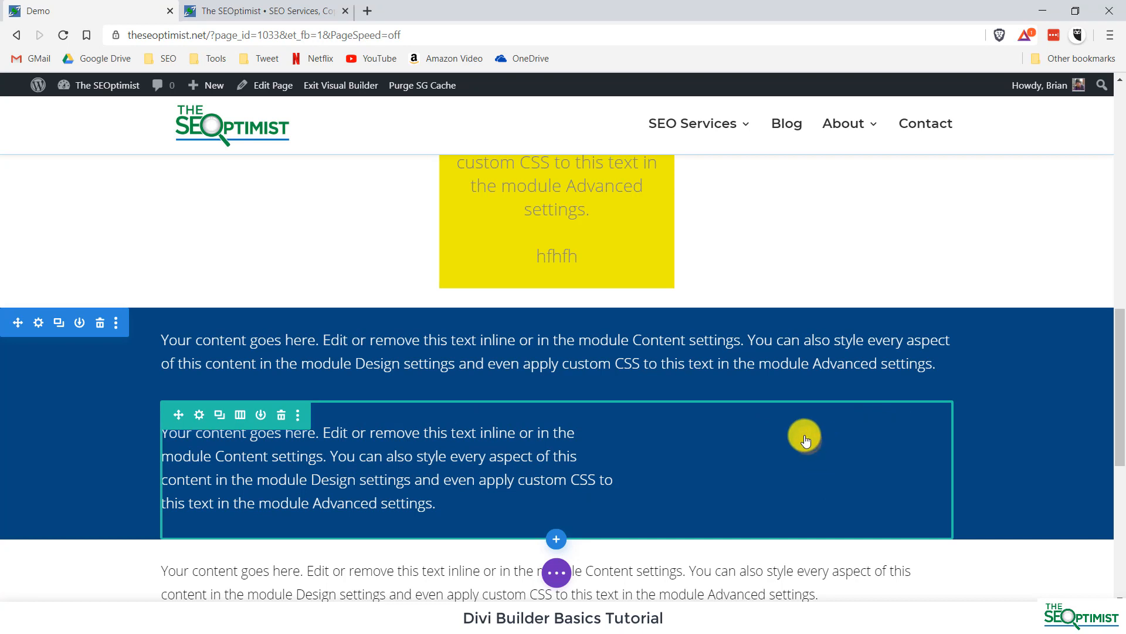
Duplicate the text module in the two-column row and move one of the two modules into the empty narrower column.
mouse_move(405, 468)
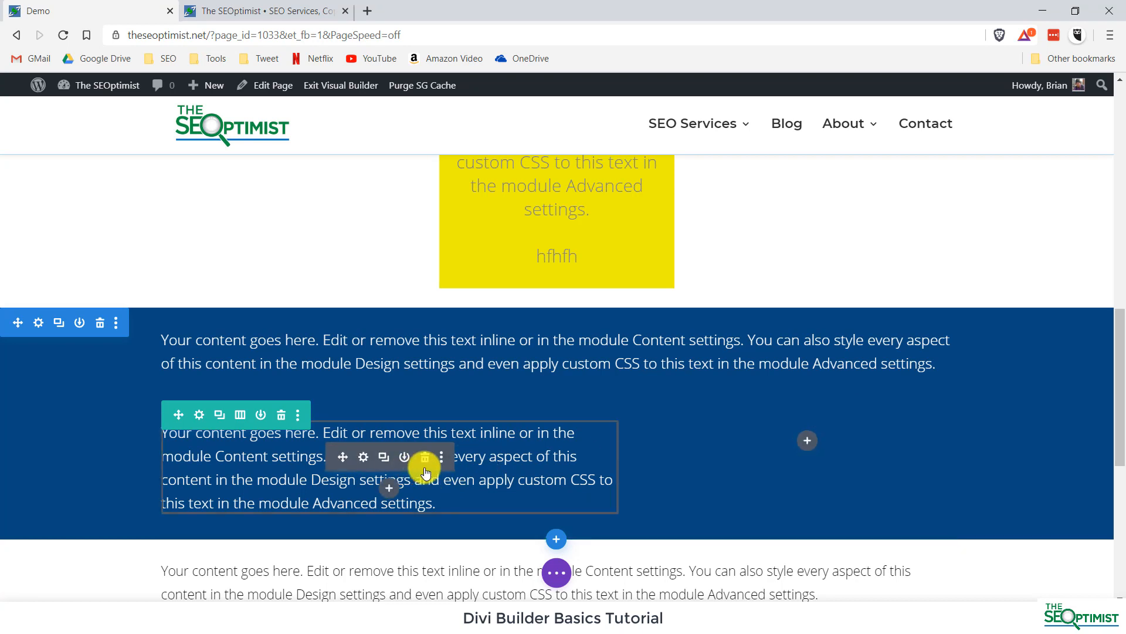
left_click(383, 459)
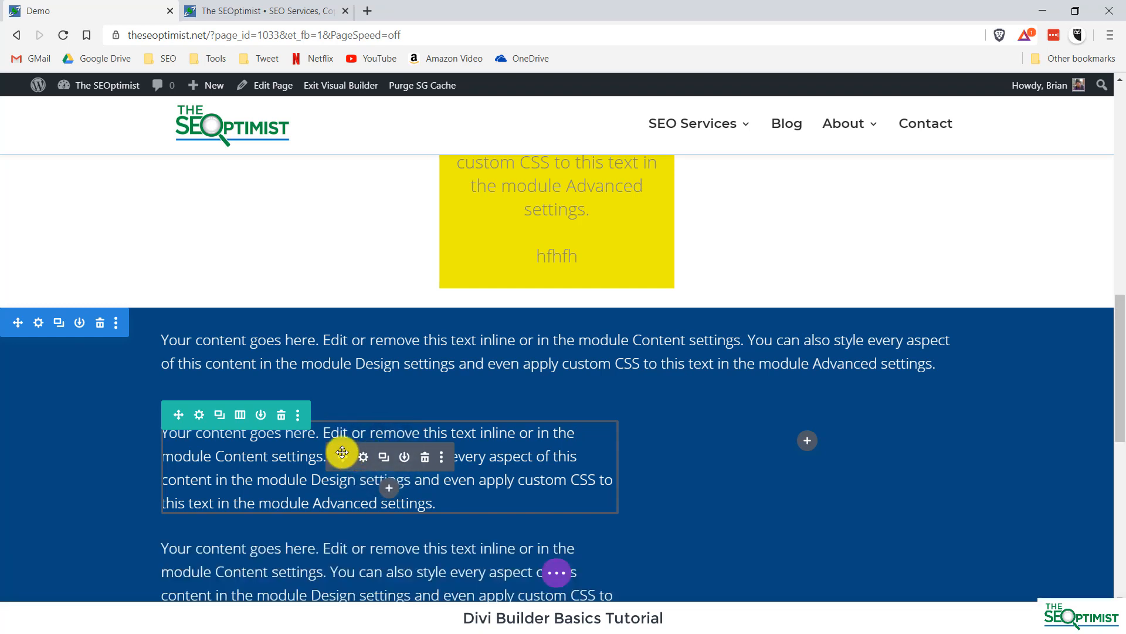
left_click_drag(342, 453, 822, 437)
left_click_drag(772, 402, 804, 409)
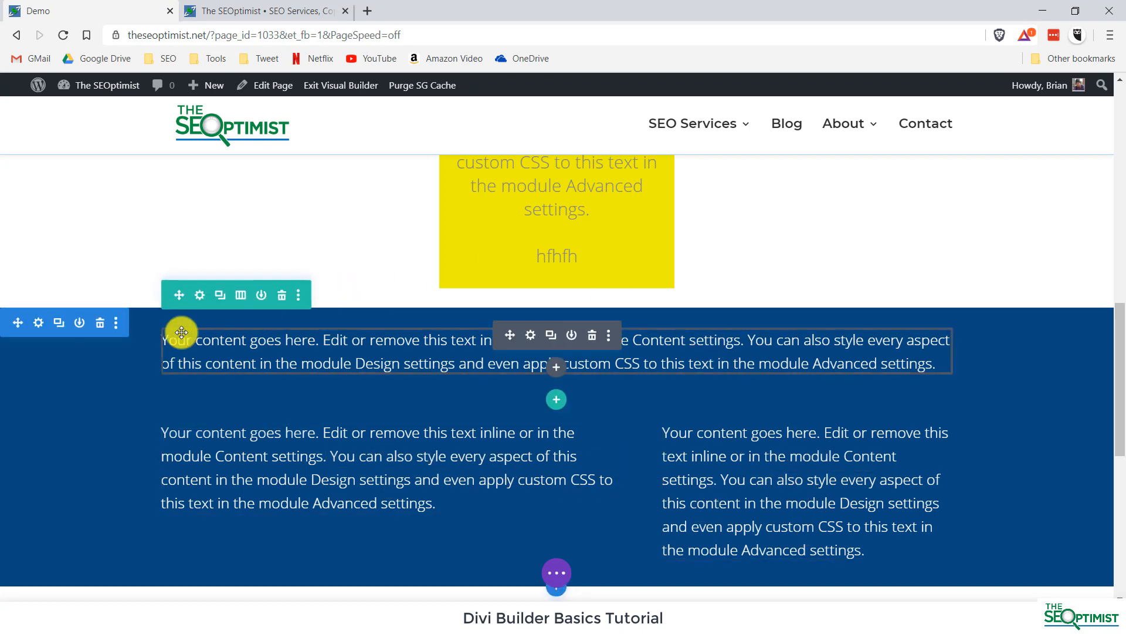
Open the portrait photo's image settings, move the dialog clear of the photo, and set the image alignment to center.
scroll(599, 385, "down", 3)
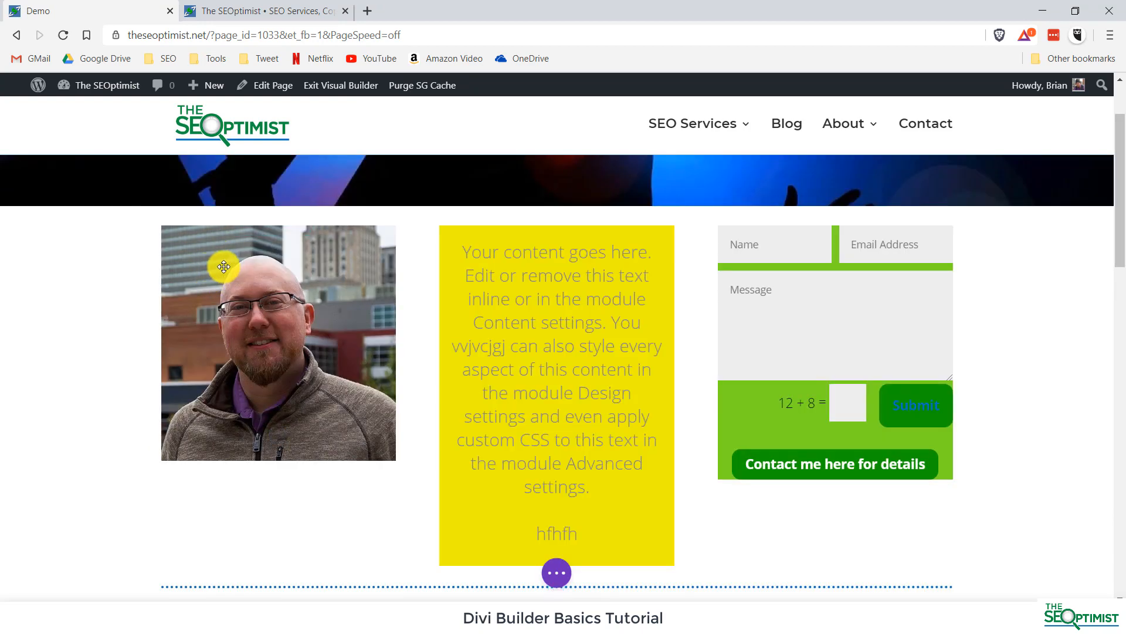
left_click(251, 262)
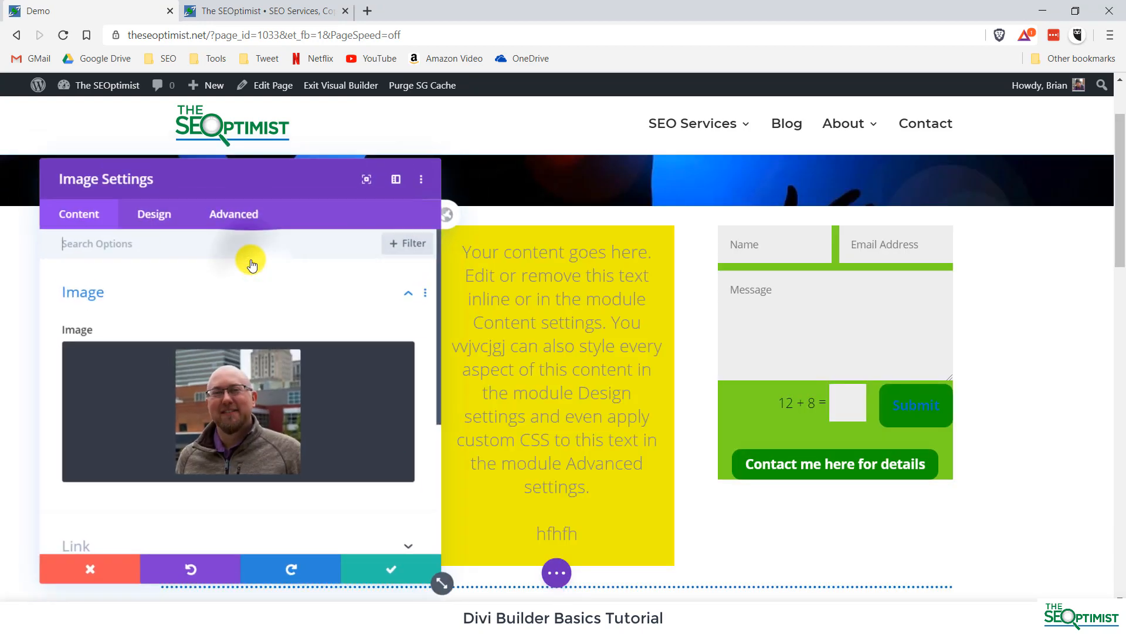
left_click_drag(206, 169, 866, 184)
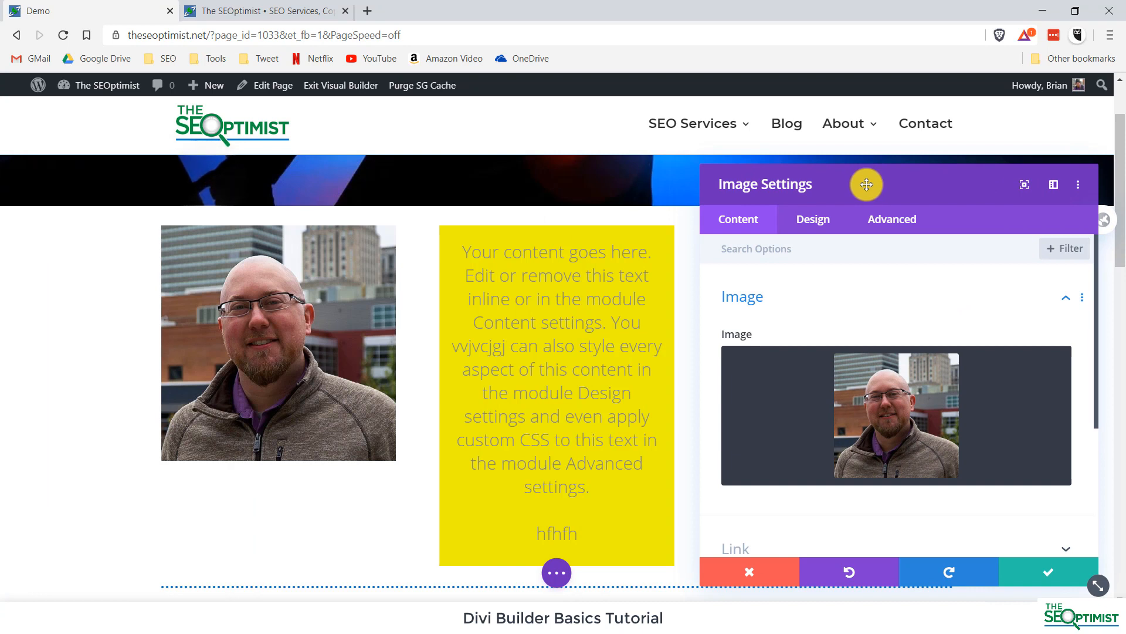
left_click(813, 219)
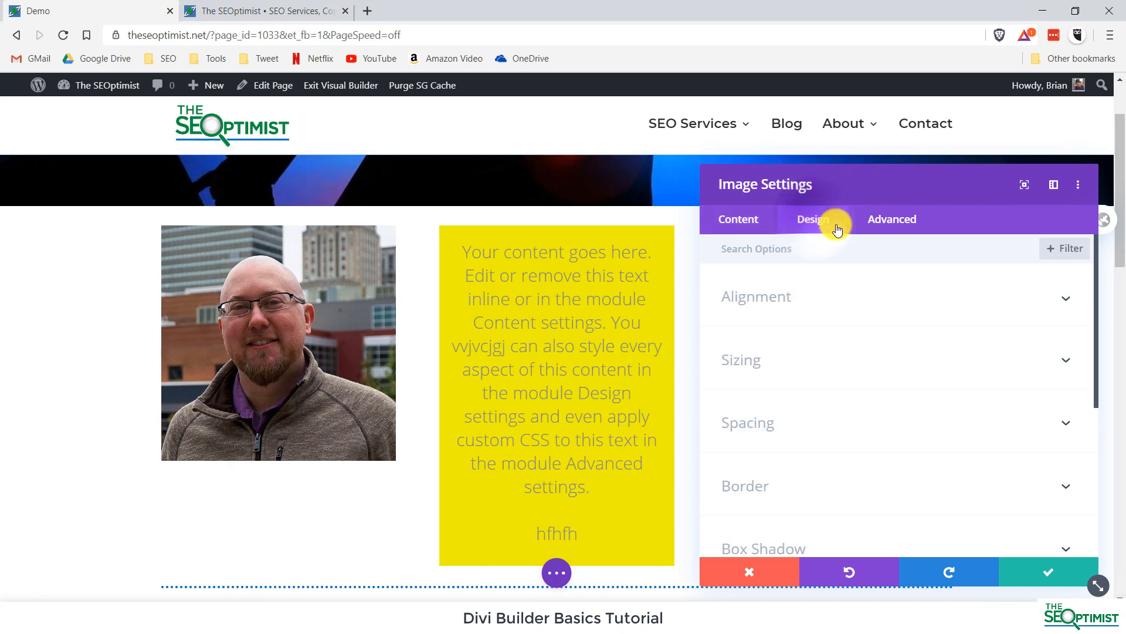
left_click(774, 308)
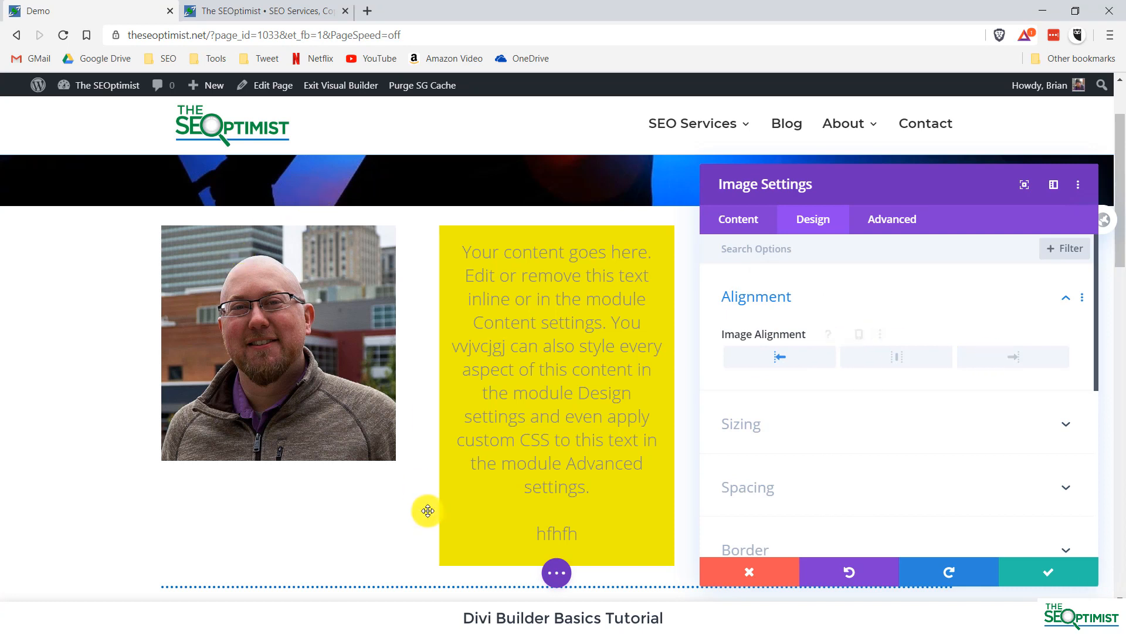
left_click(906, 357)
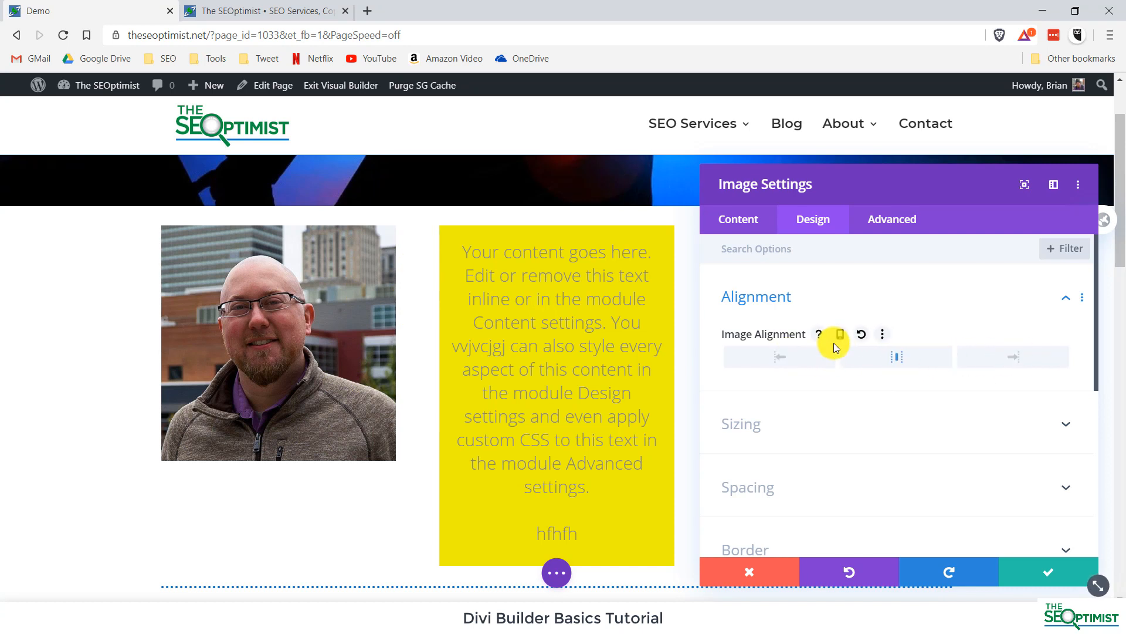
Set Show Space Below The Image to No in the portrait photo's spacing settings.
scroll(846, 344, "down", 3)
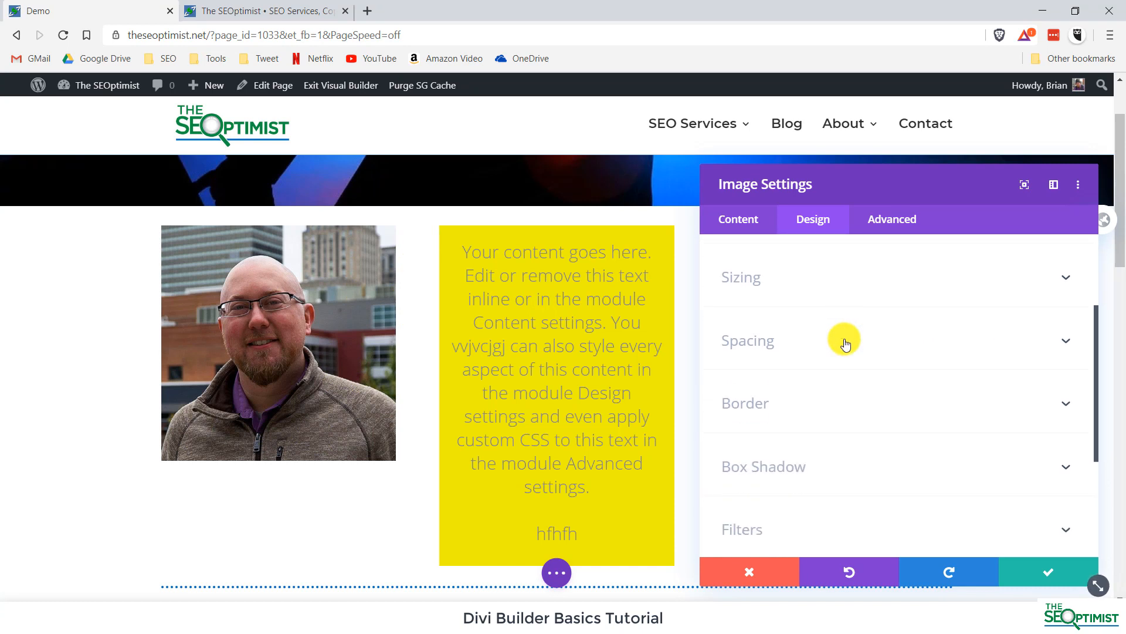
left_click(785, 346)
scroll(727, 441, "down", 1)
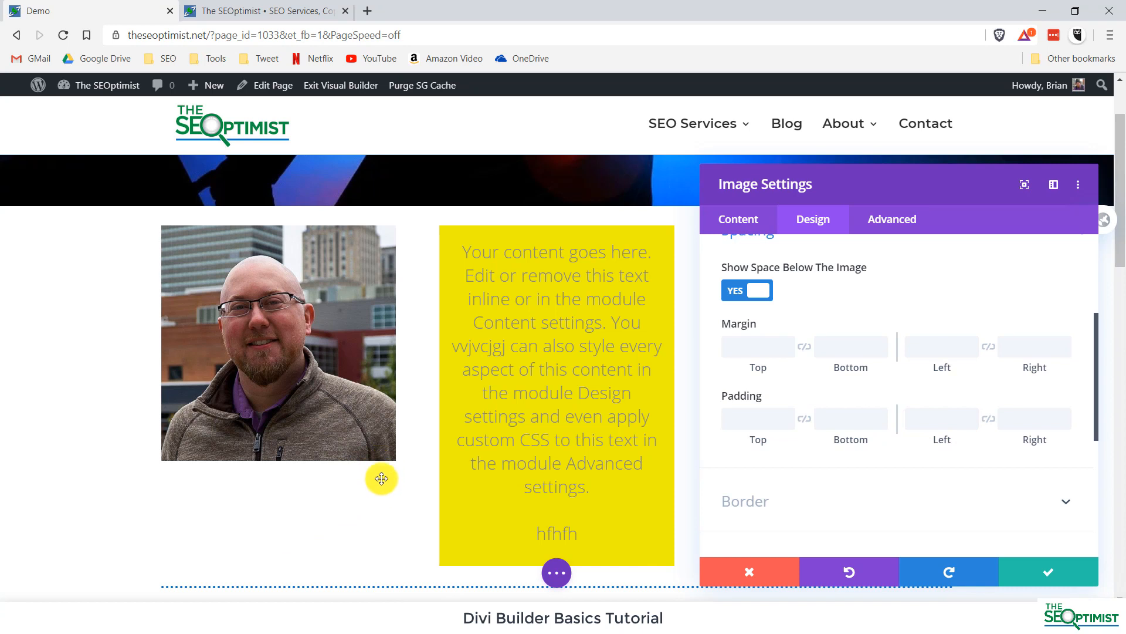
left_click(759, 294)
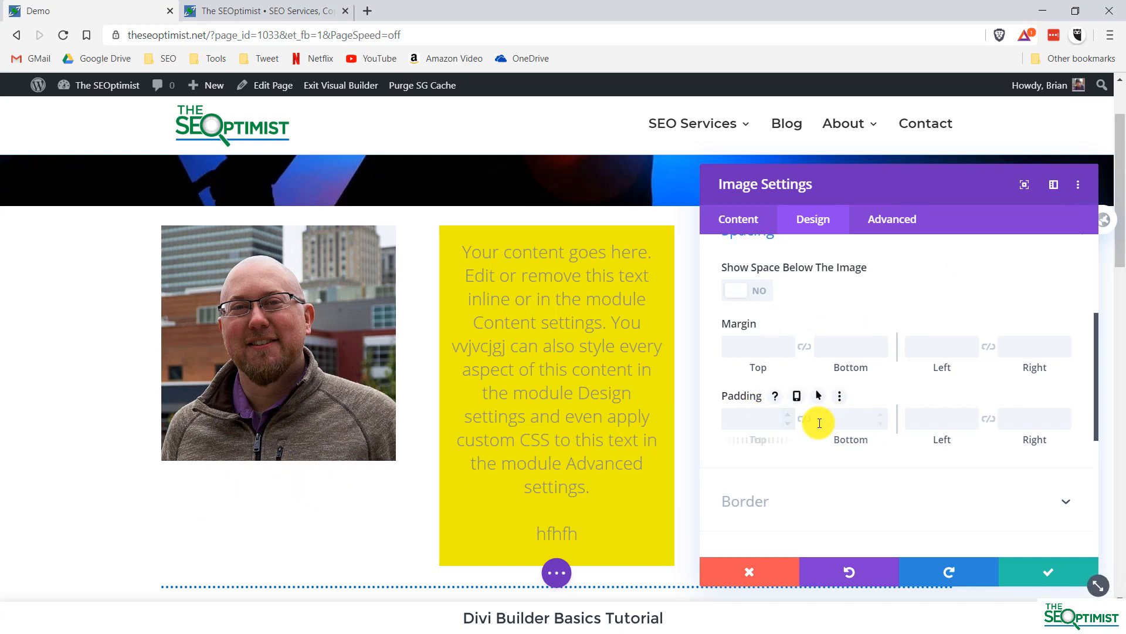
Round all four linked corners of the portrait photo, trying 20px first and setting them to 50px.
scroll(851, 397, "down", 3)
left_click(792, 355)
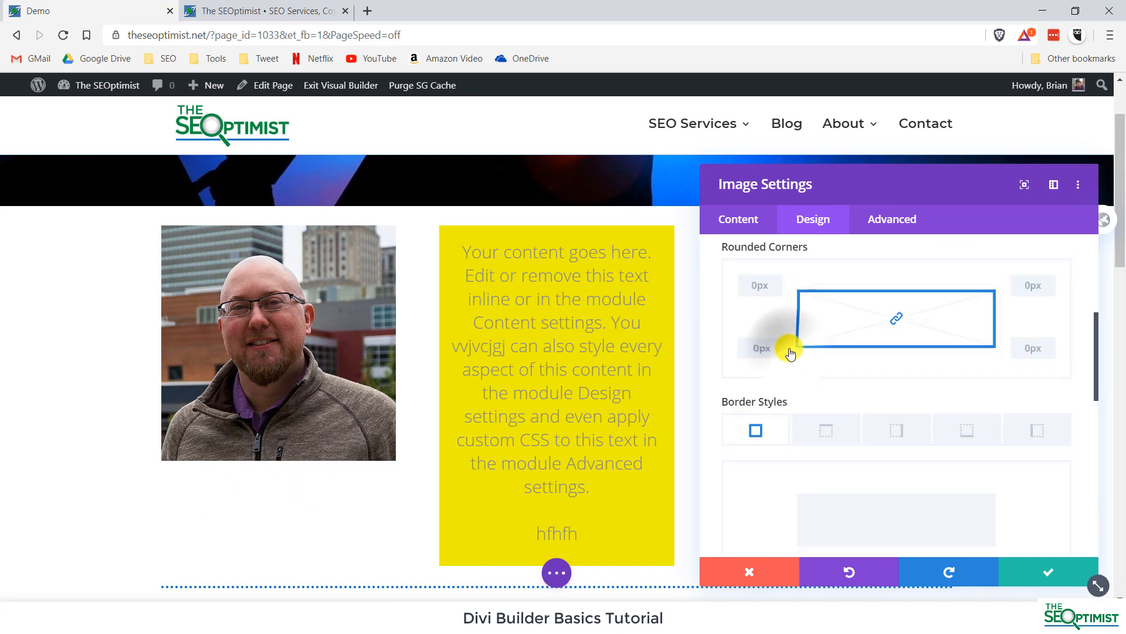
scroll(797, 368, "down", 5)
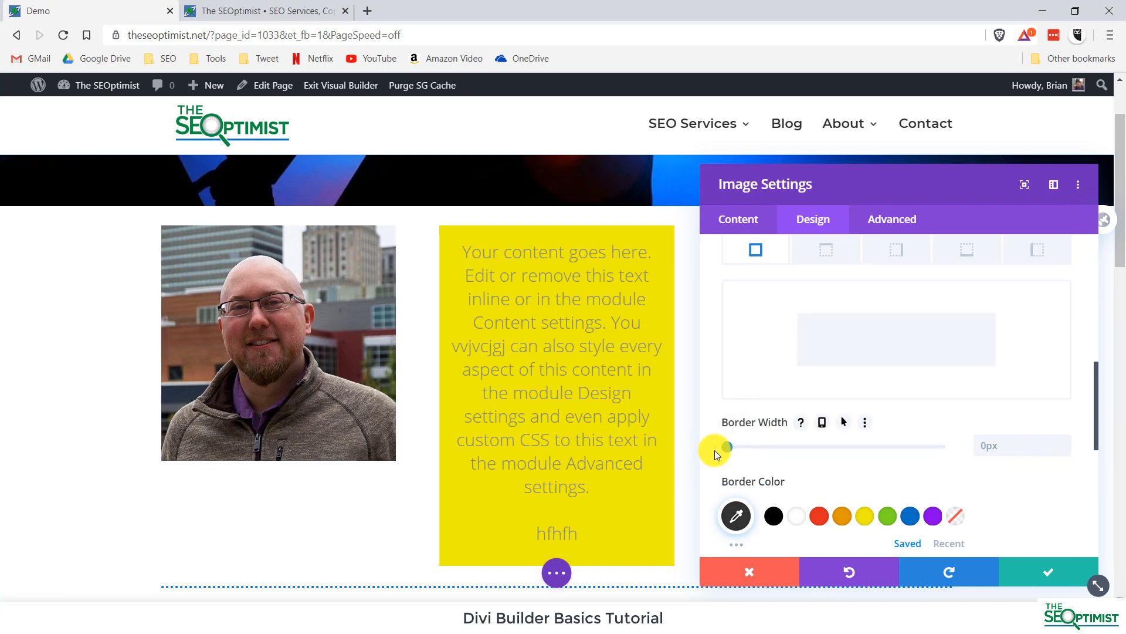
scroll(862, 423, "up", 5)
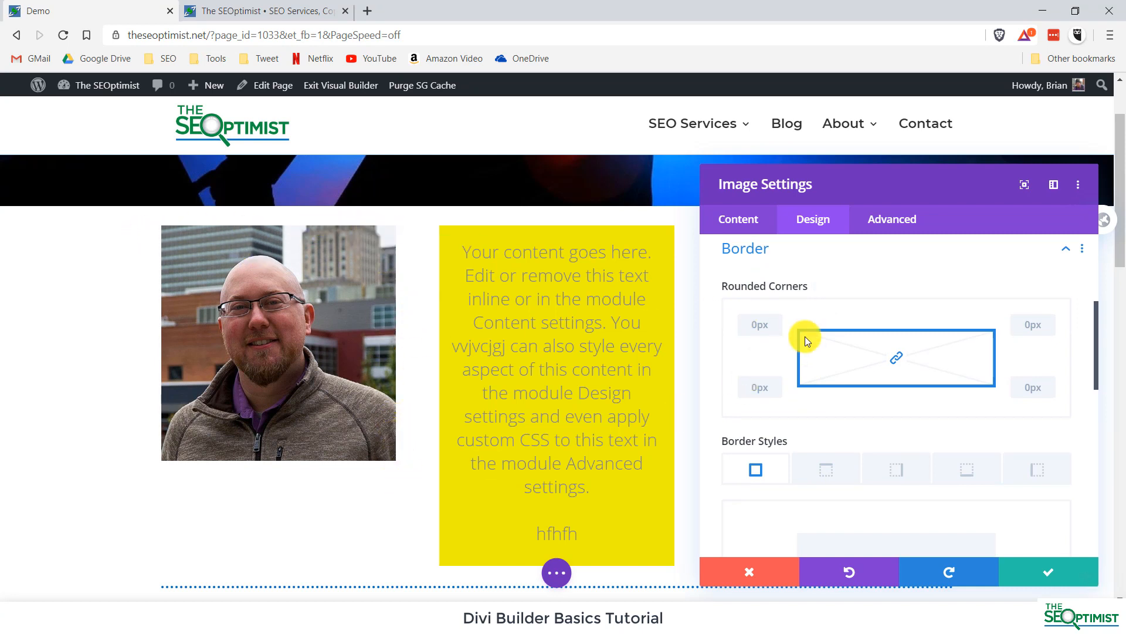
left_click(759, 323)
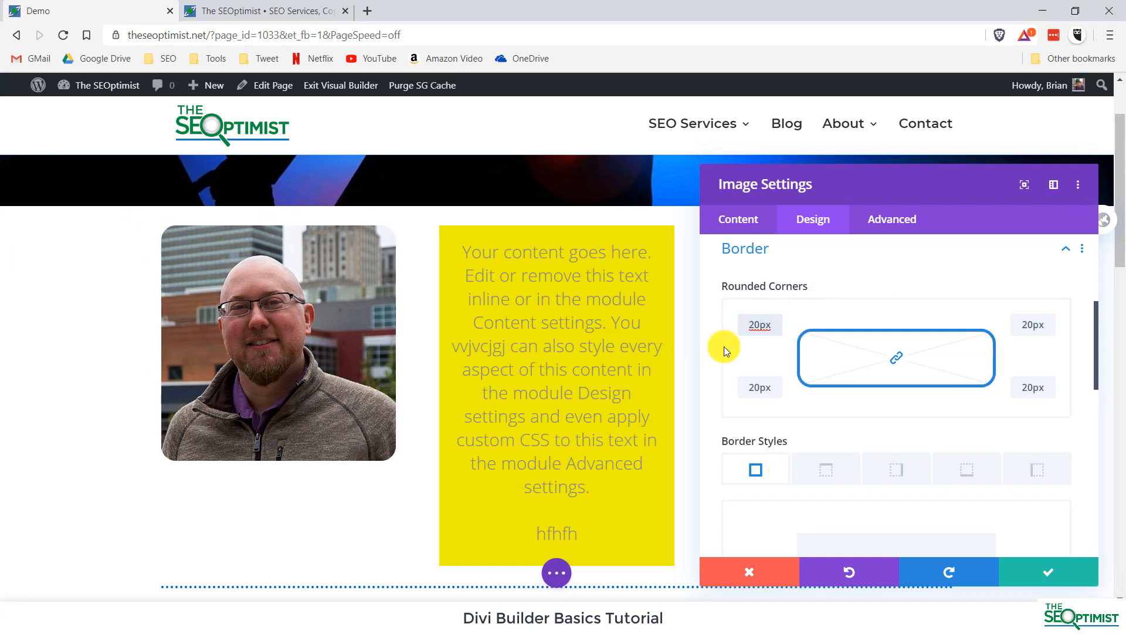
left_click(748, 323)
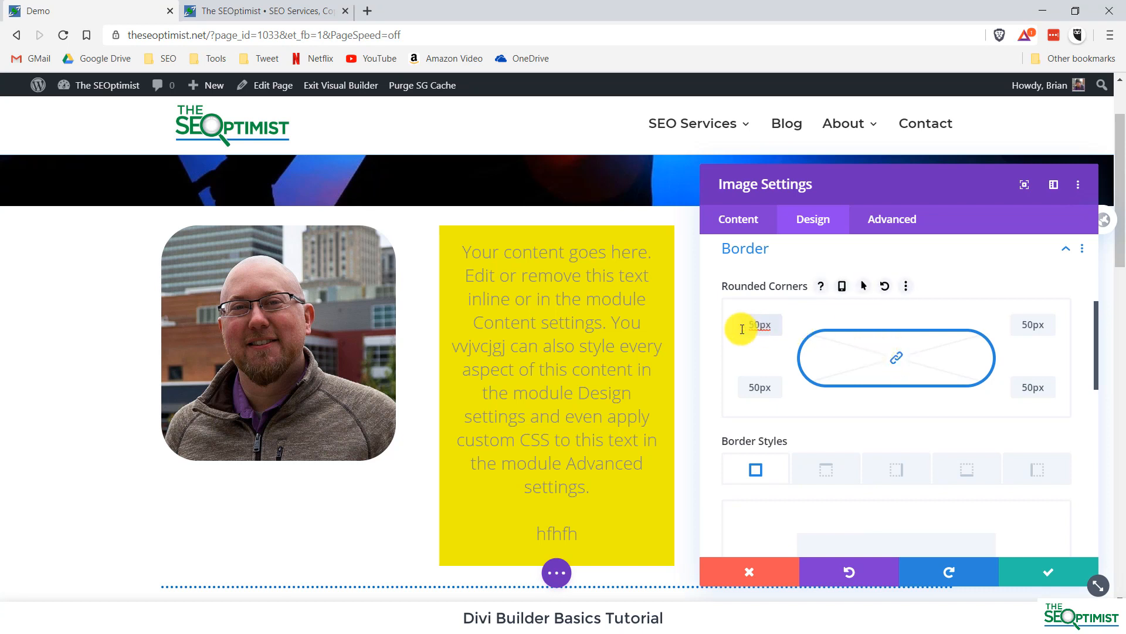
Unlink the portrait photo's rounded corners and set the bottom-left and top-right corners to 80px.
left_click(899, 360)
left_click(748, 390)
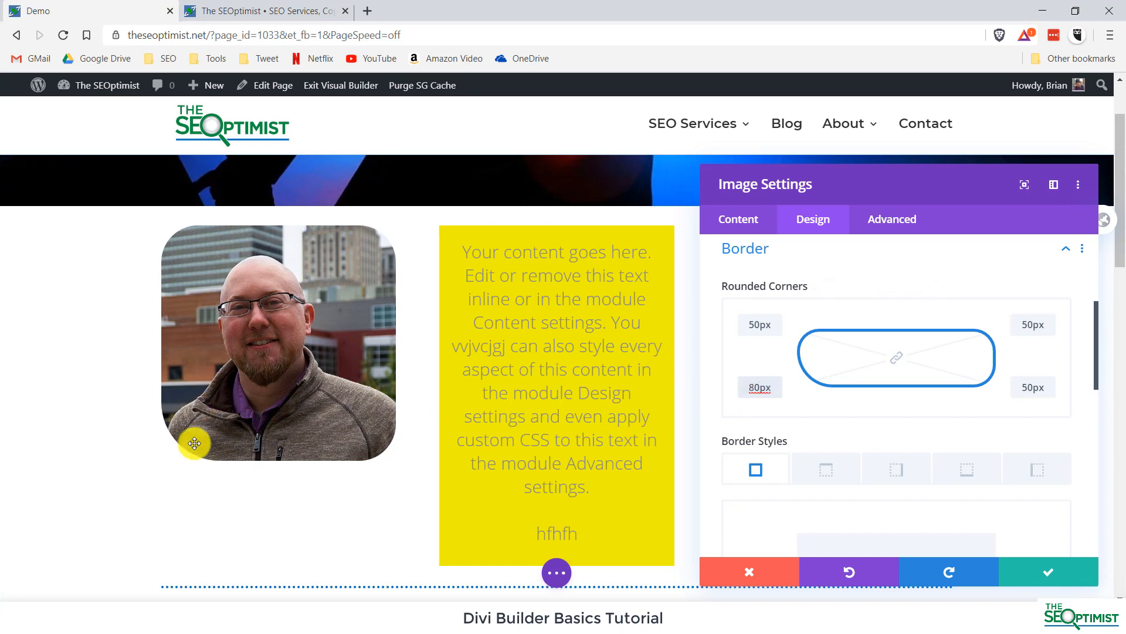
left_click(1027, 326)
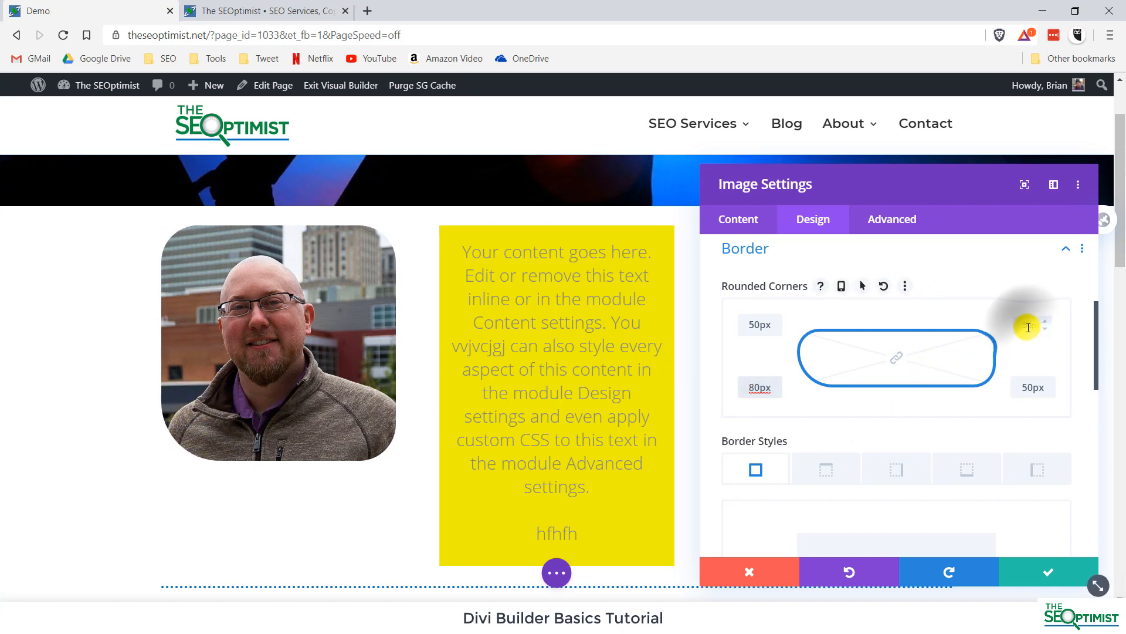
type("80")
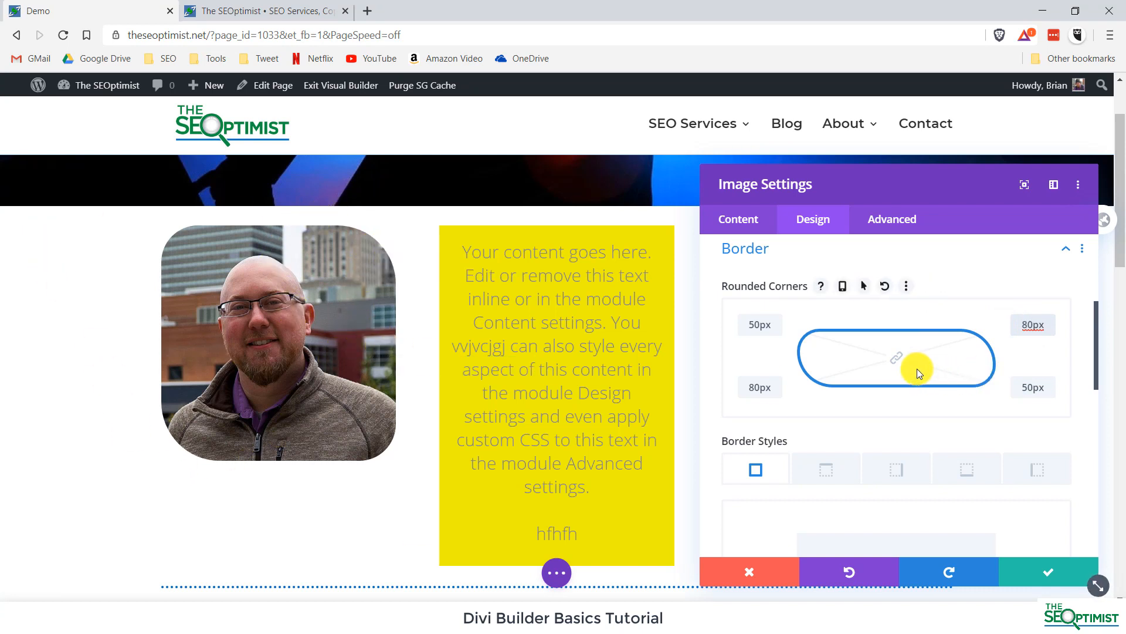
Apply the box shadow preset that surrounds all sides of the portrait photo and set its blur strength to 12px.
scroll(917, 368, "down", 10)
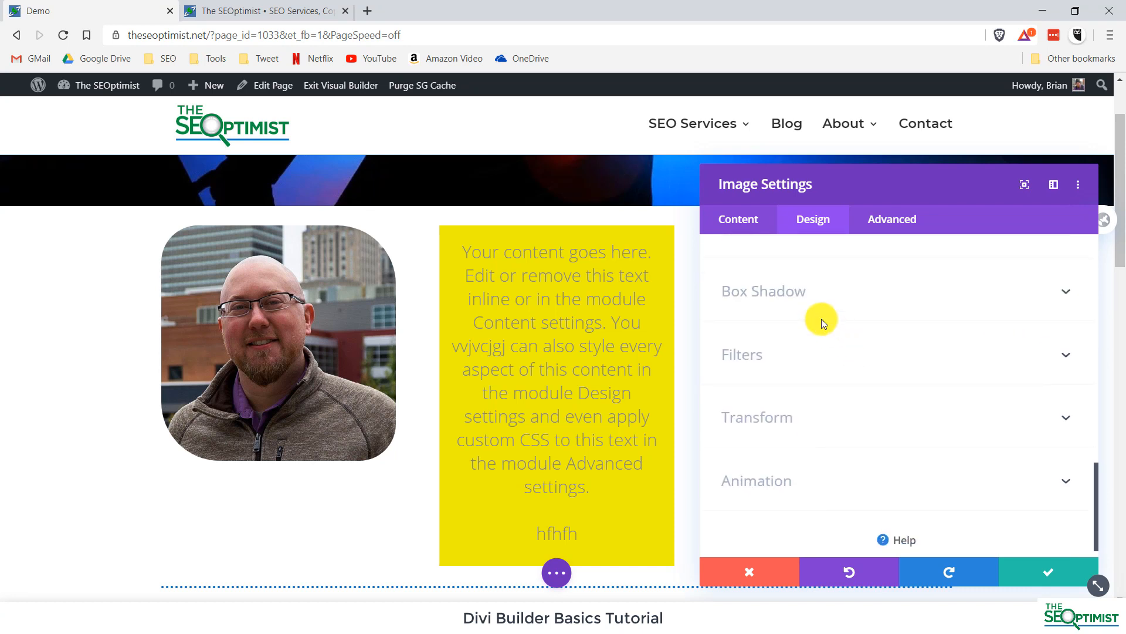
left_click(787, 289)
scroll(798, 291, "up", 2)
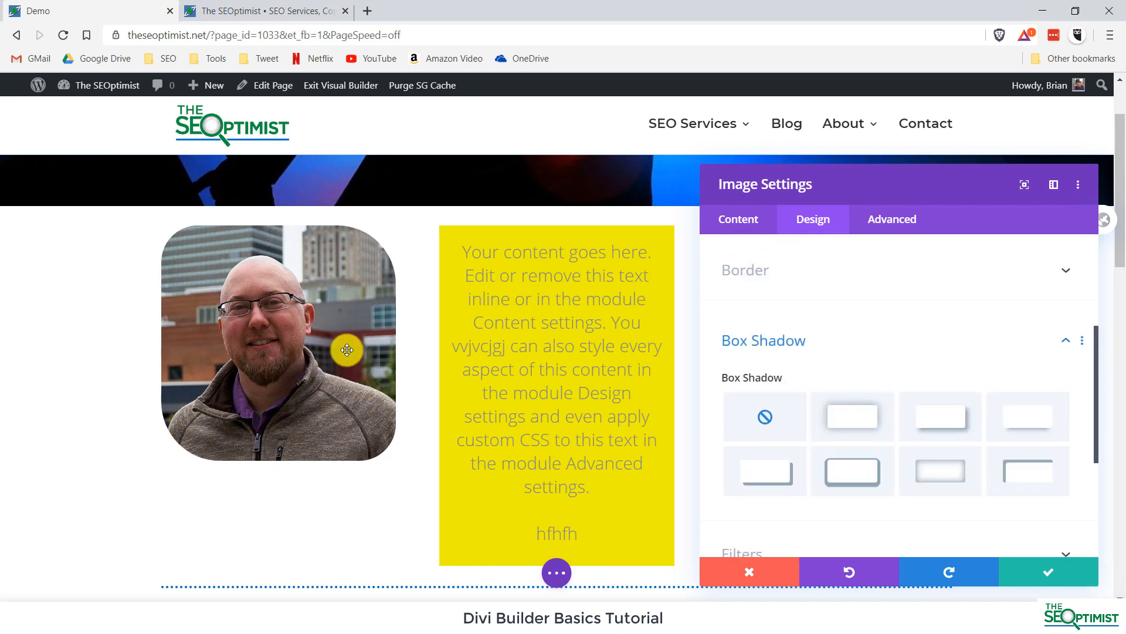
left_click(867, 437)
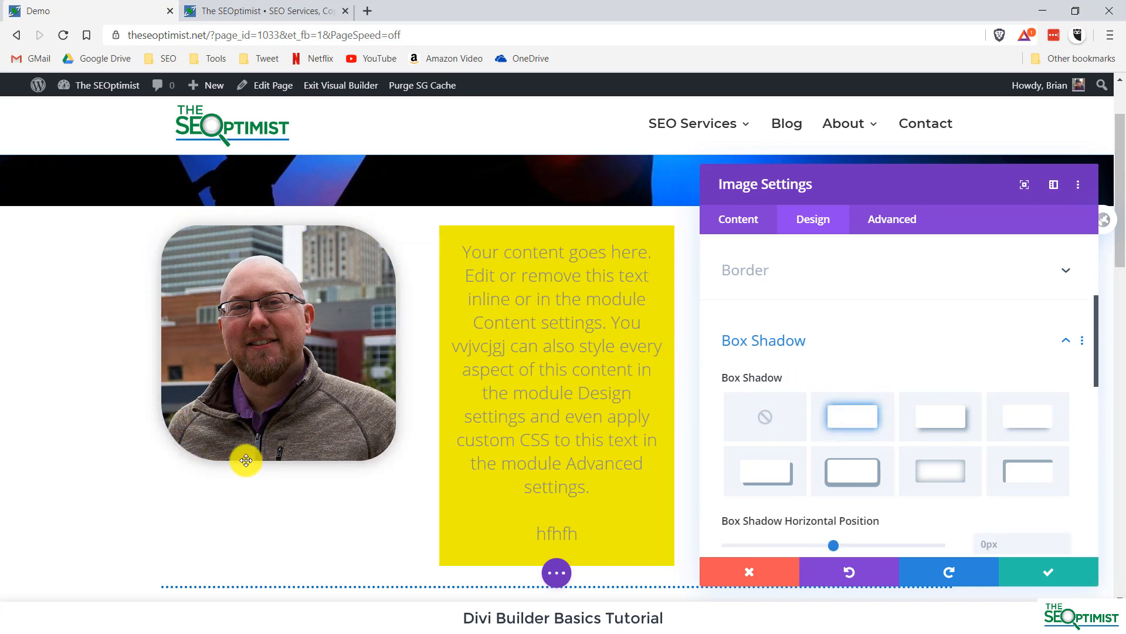
scroll(780, 371, "down", 5)
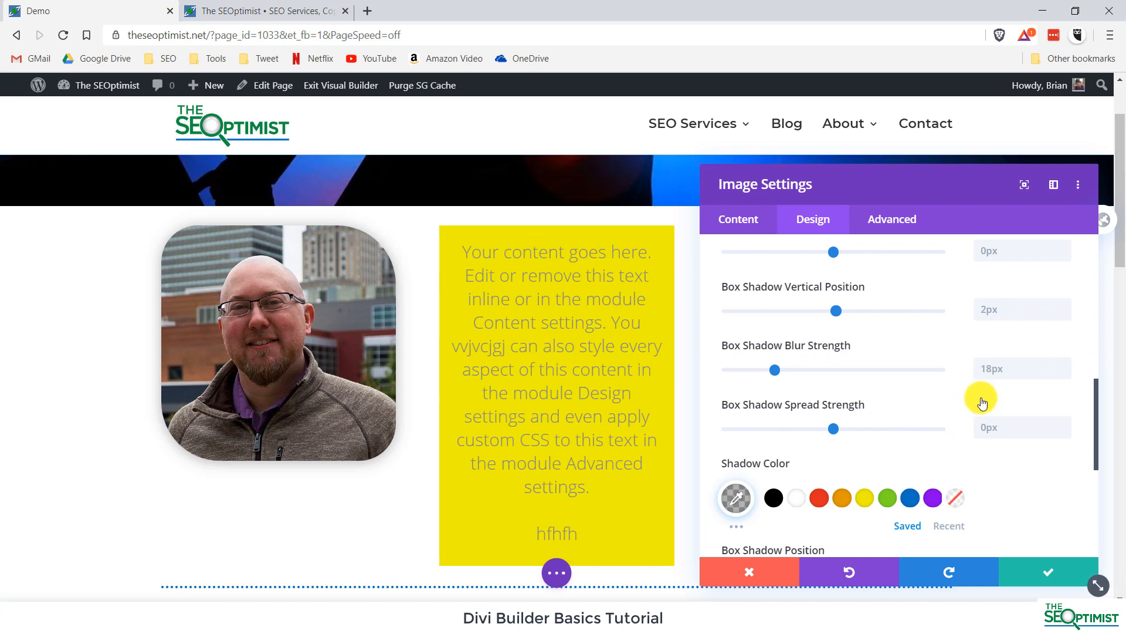
left_click(1011, 367)
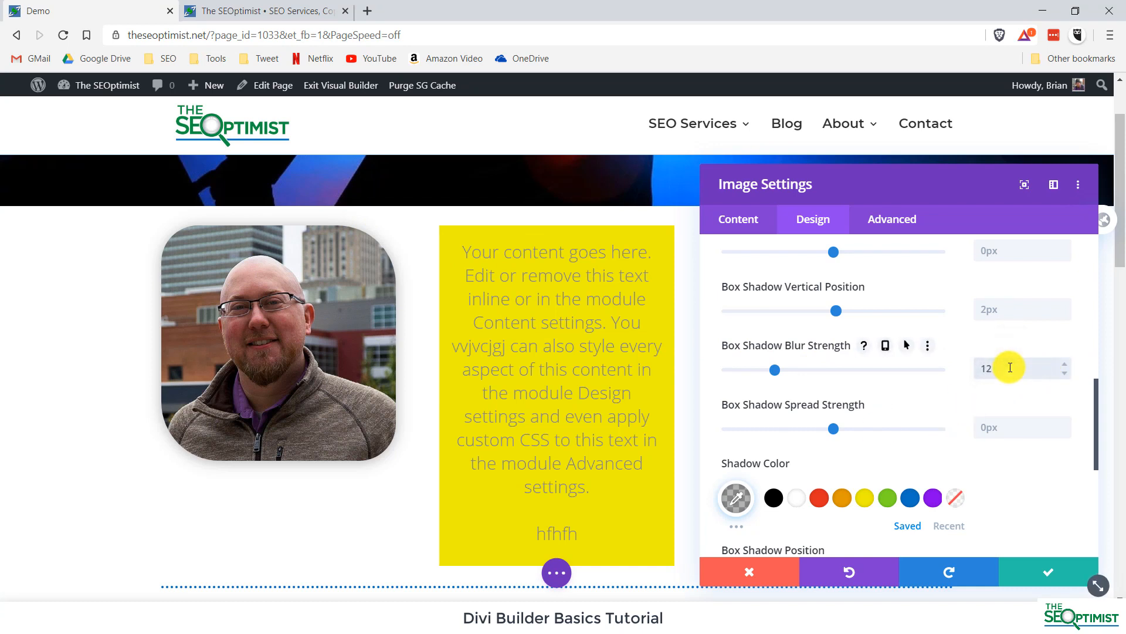
Darken the portrait photo's shadow color to rgba(0,0,0,0.7).
left_click(728, 503)
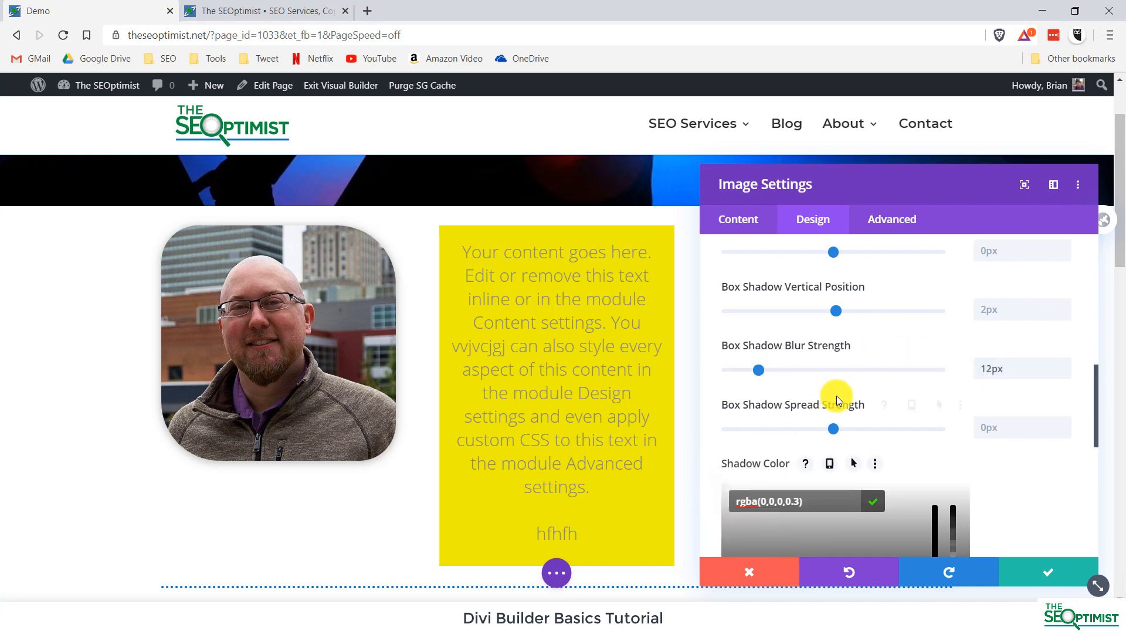
scroll(837, 401, "down", 1)
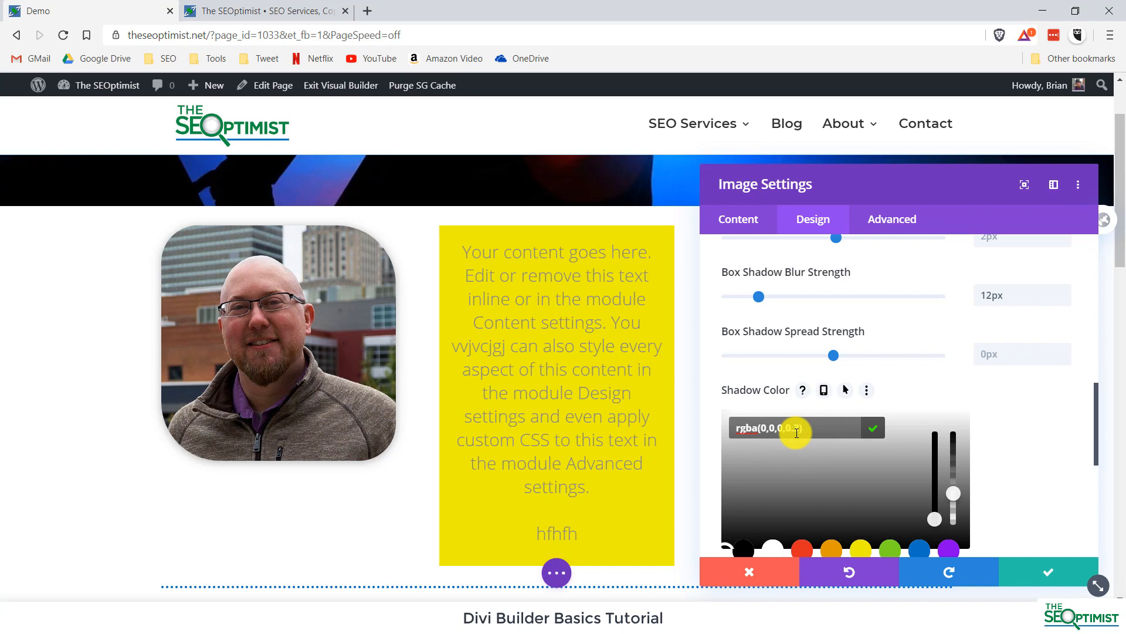
key("BackSpace")
type("7")
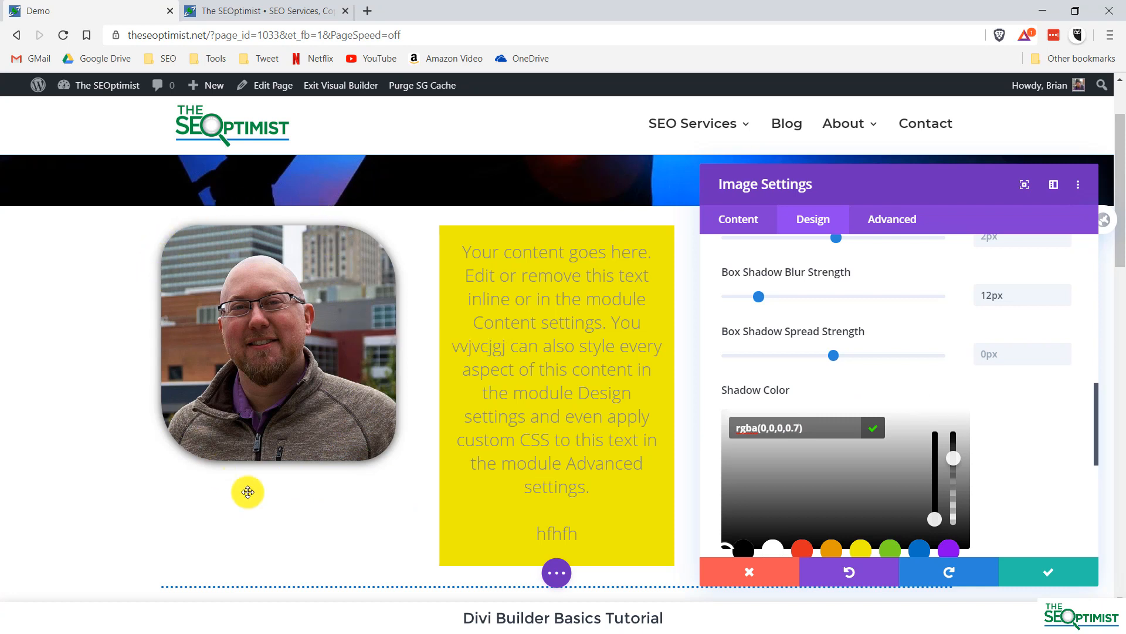
scroll(997, 403, "down", 1)
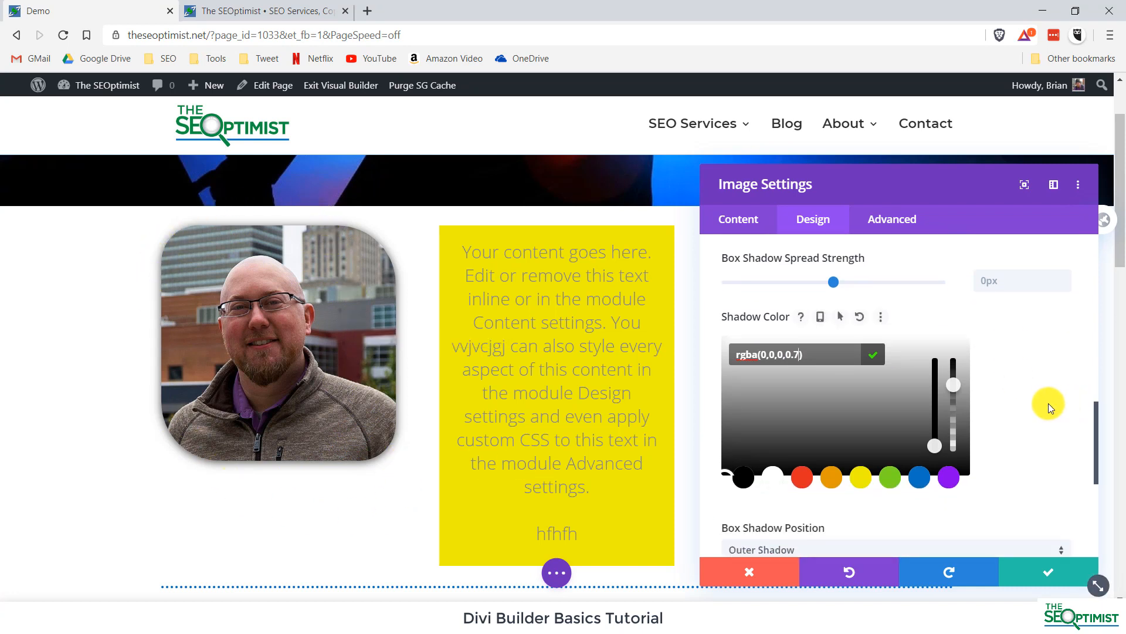
scroll(1032, 423, "up", 3)
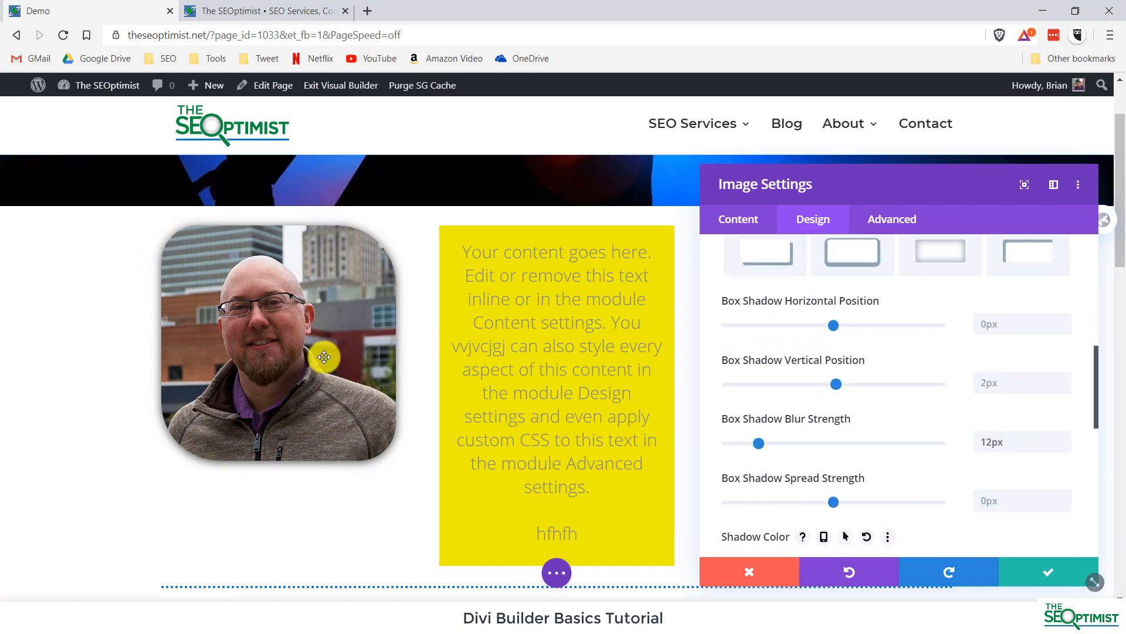
scroll(950, 458, "up", 2)
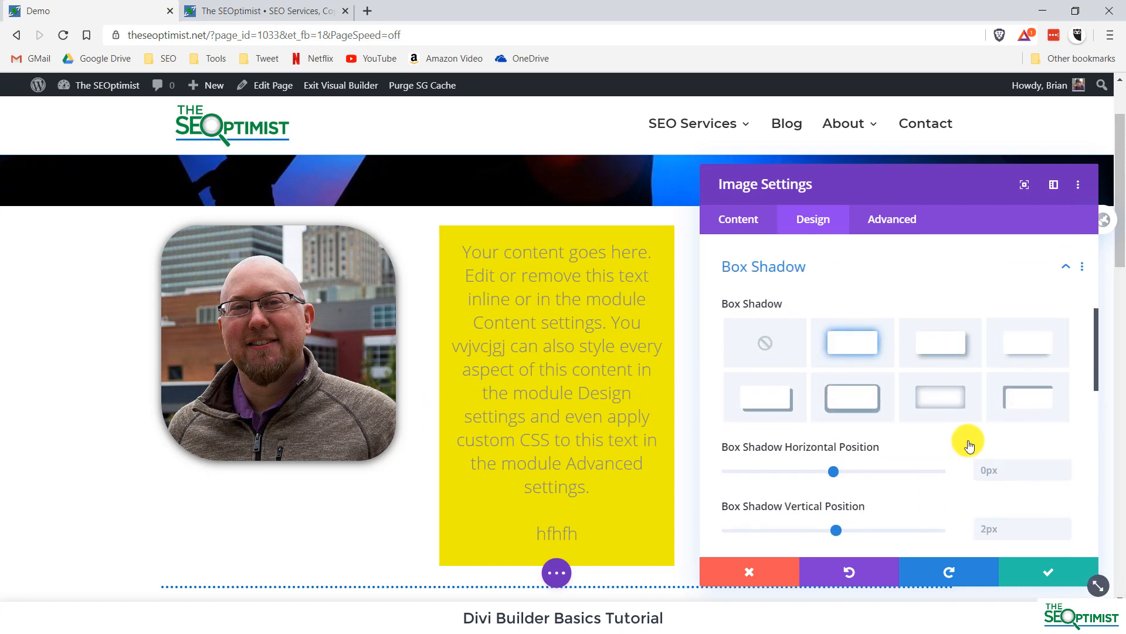
Switch the portrait photo to the bottom-edge box shadow preset and raise the shadow color to fully opaque black, #000000.
left_click(1027, 355)
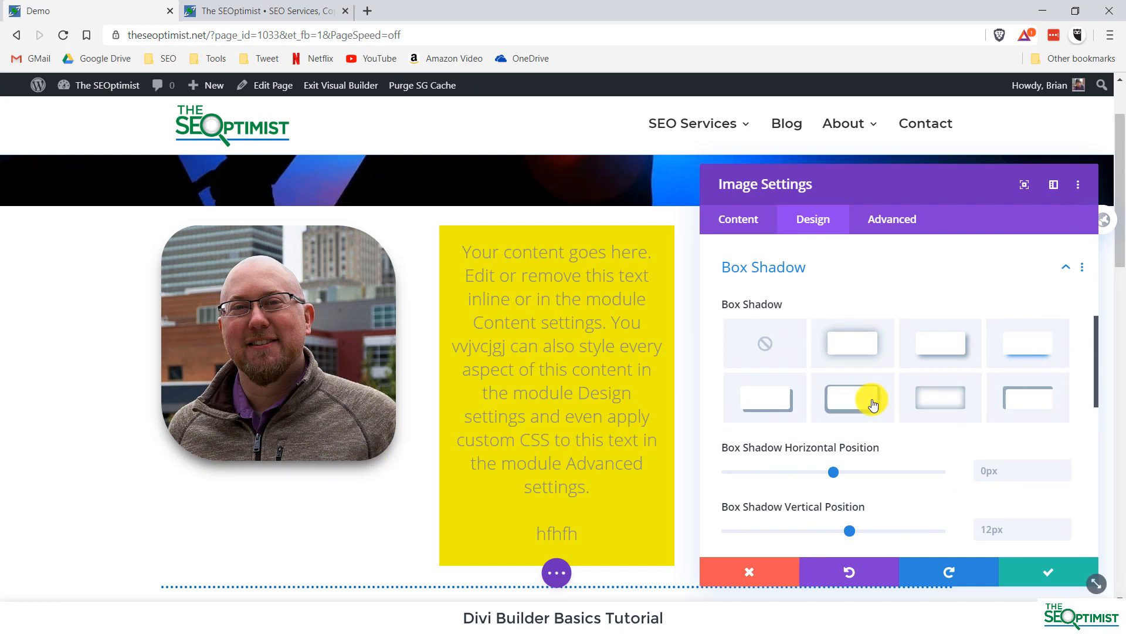
scroll(871, 399, "down", 4)
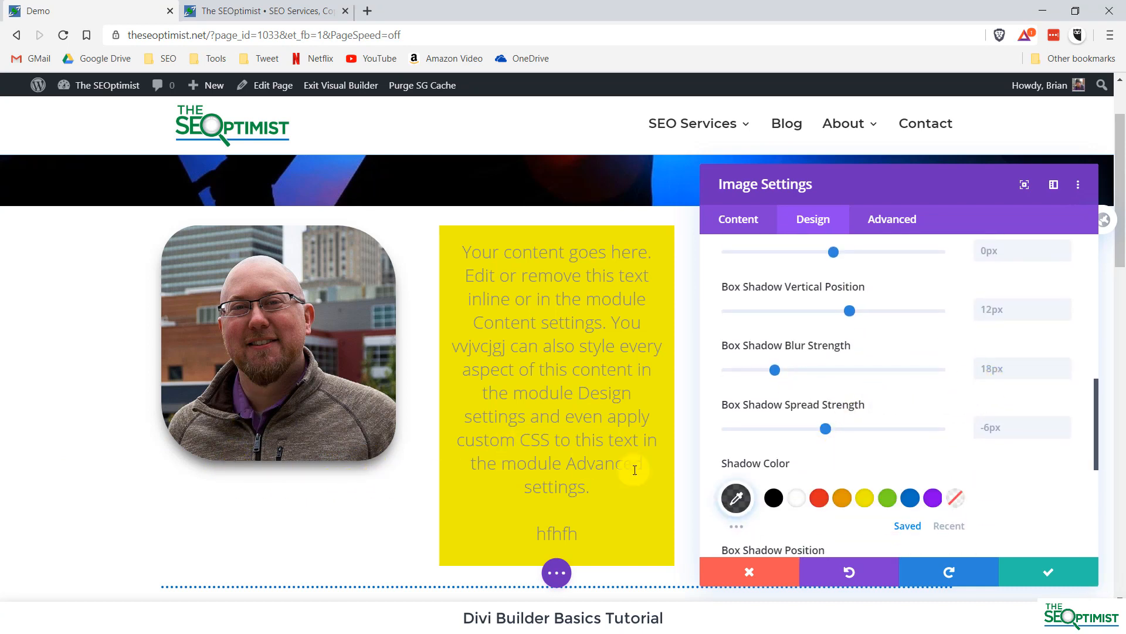
left_click(748, 497)
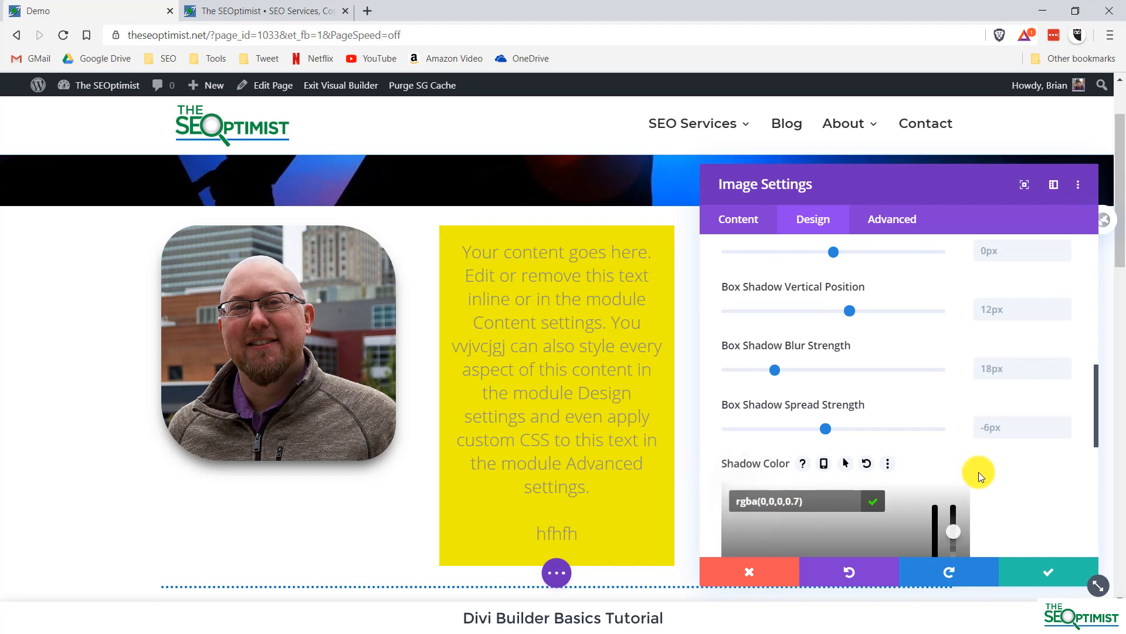
scroll(978, 471, "down", 2)
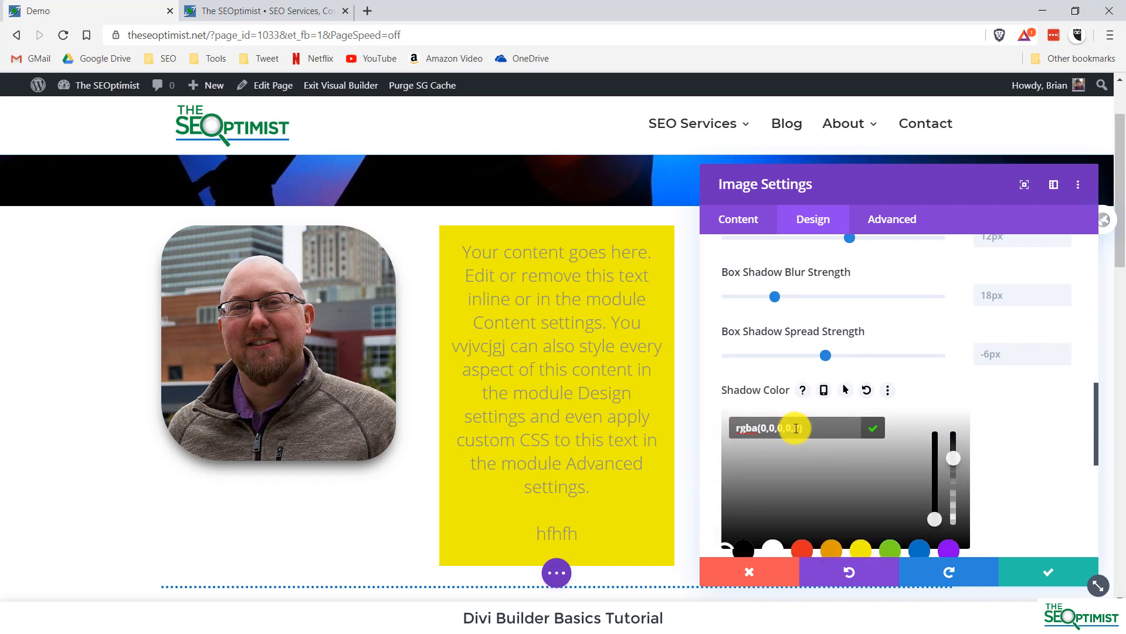
left_click_drag(952, 457, 952, 417)
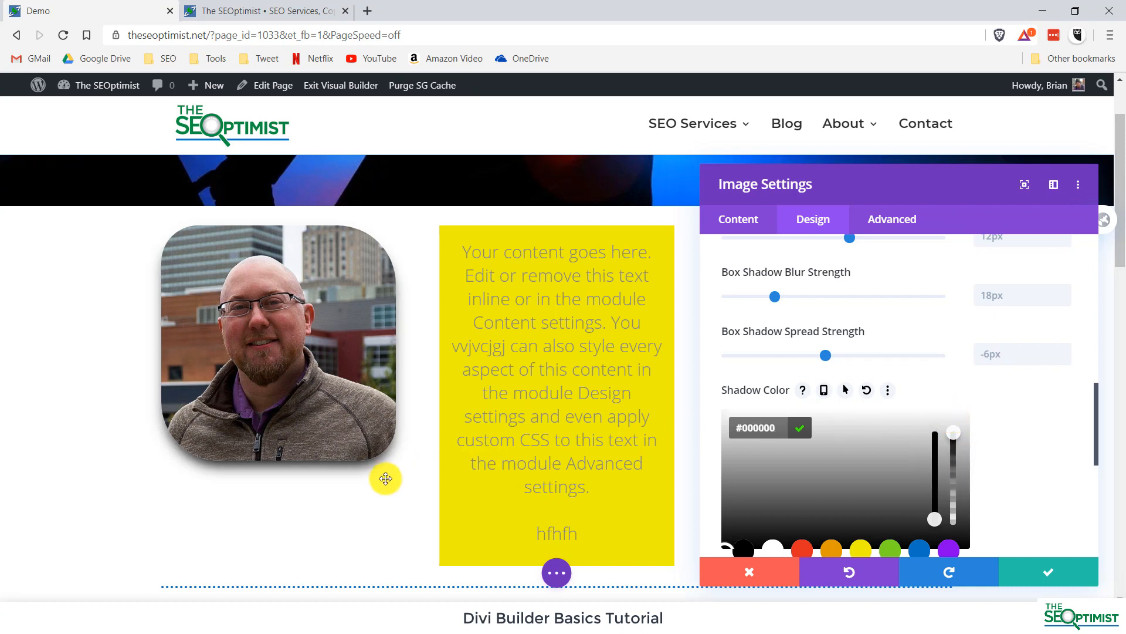
Try the lower-right, inner glow, inner top-left and all-around box shadow presets on the portrait photo.
scroll(833, 416, "up", 5)
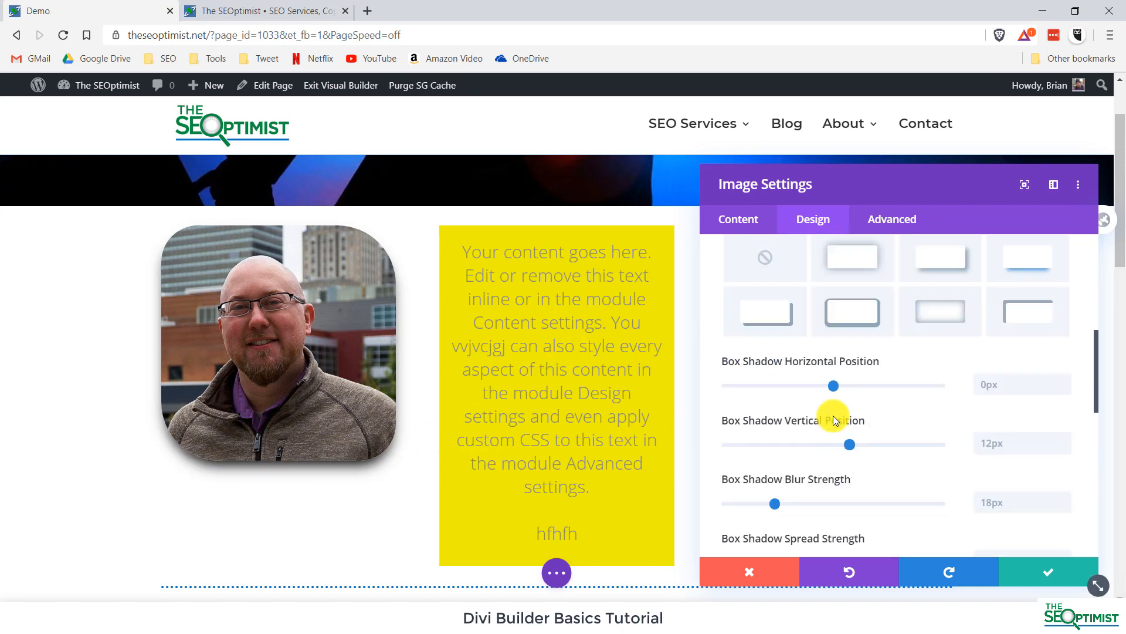
left_click(935, 348)
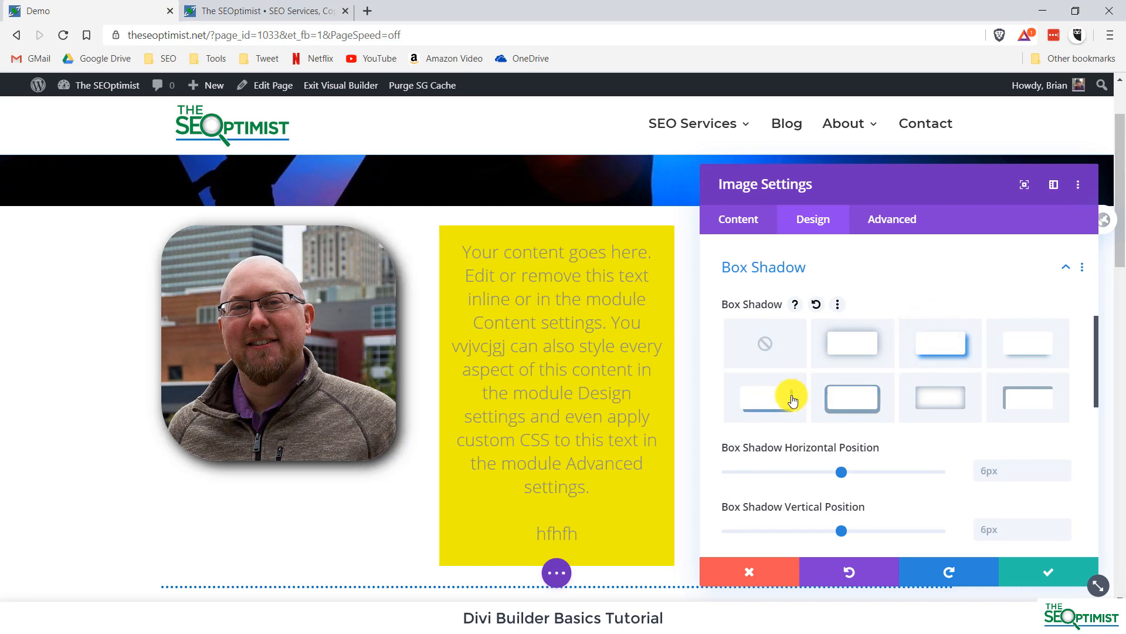
left_click(924, 403)
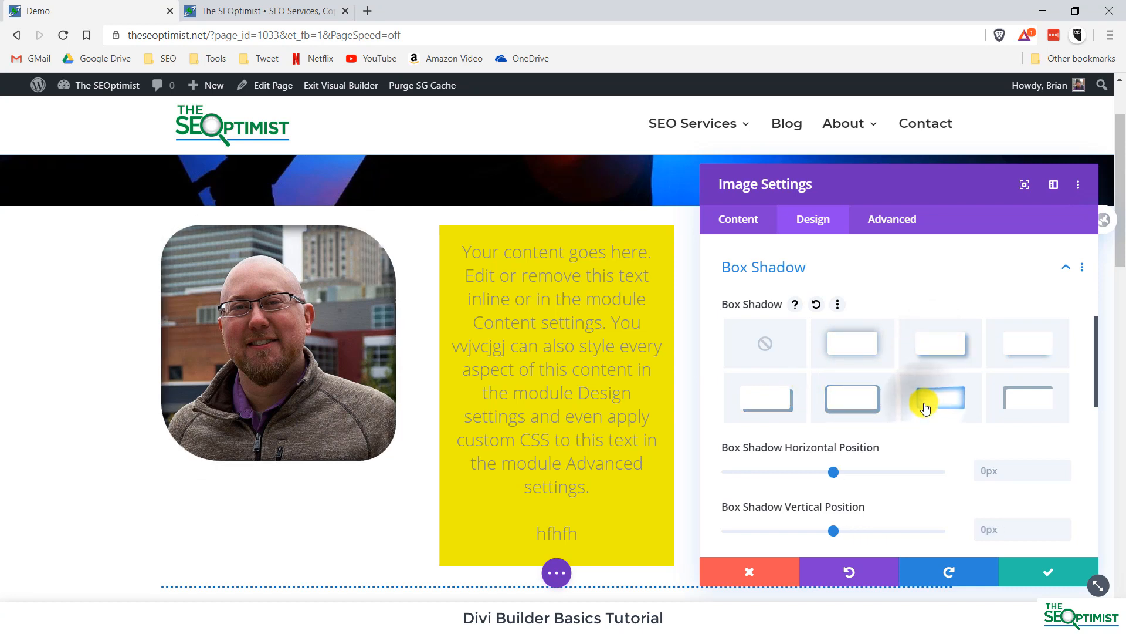
left_click(1033, 398)
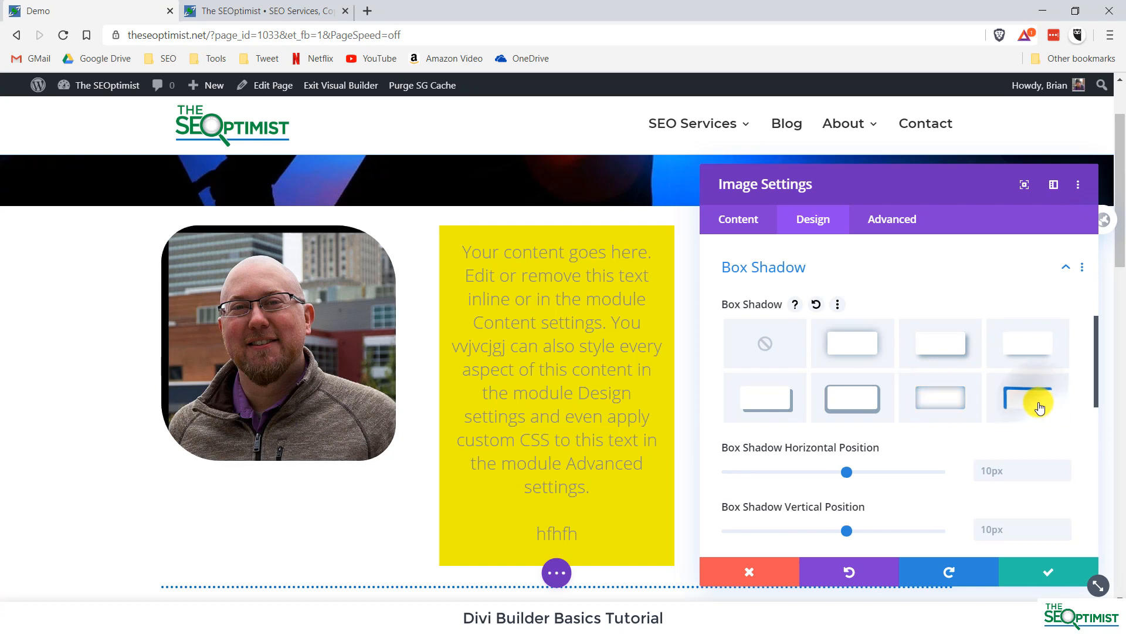
left_click(854, 339)
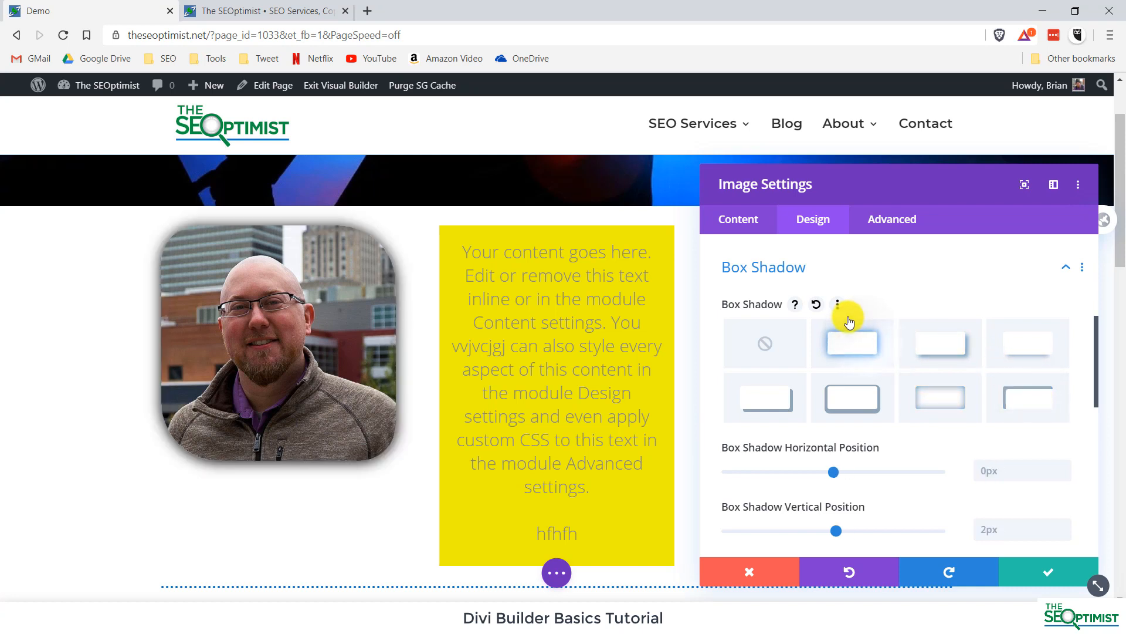
Remove the portrait photo's box shadow and save the image settings.
left_click(764, 347)
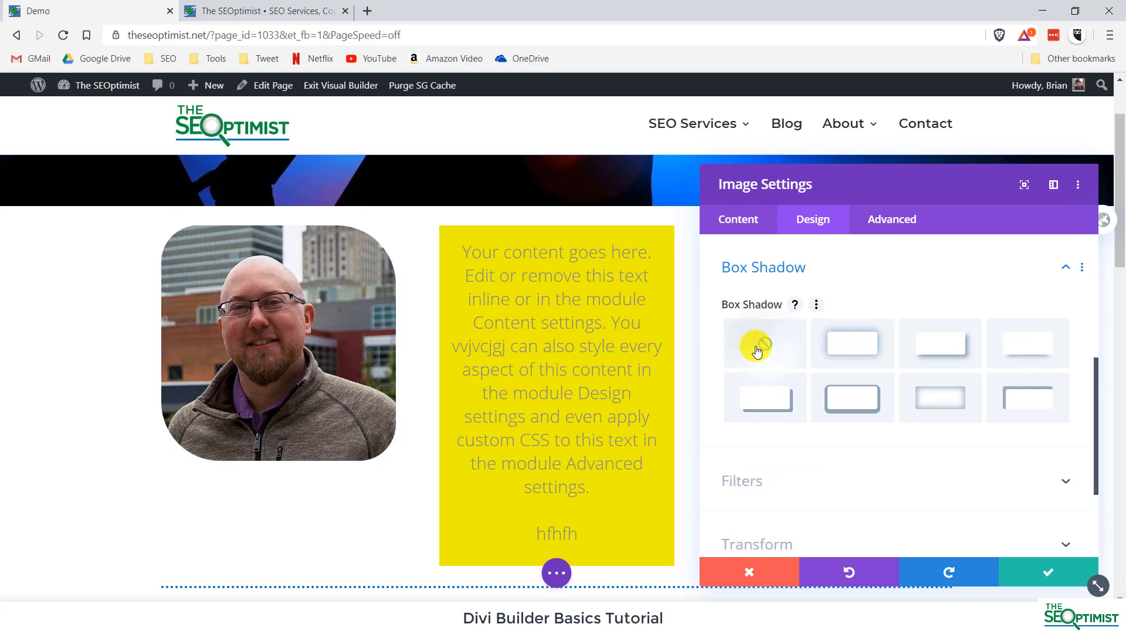
left_click(1011, 566)
Preview the page in tablet view and check how the blue section, yellow text blocks and contact form are laid out.
scroll(1001, 274, "down", 10)
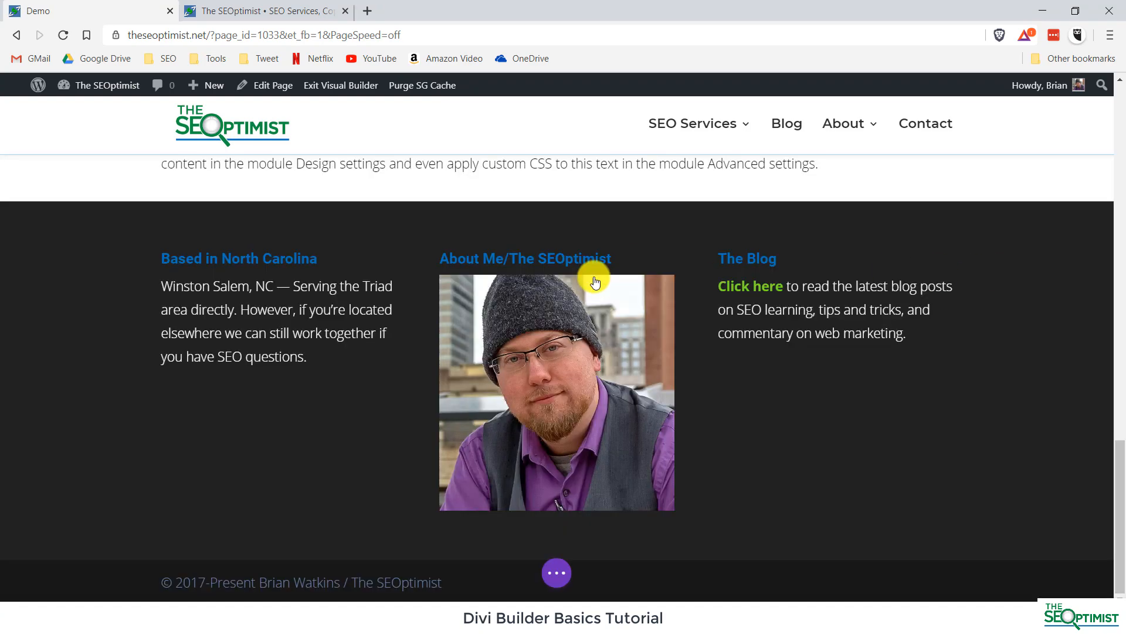
scroll(611, 312, "up", 1)
scroll(618, 323, "up", 3)
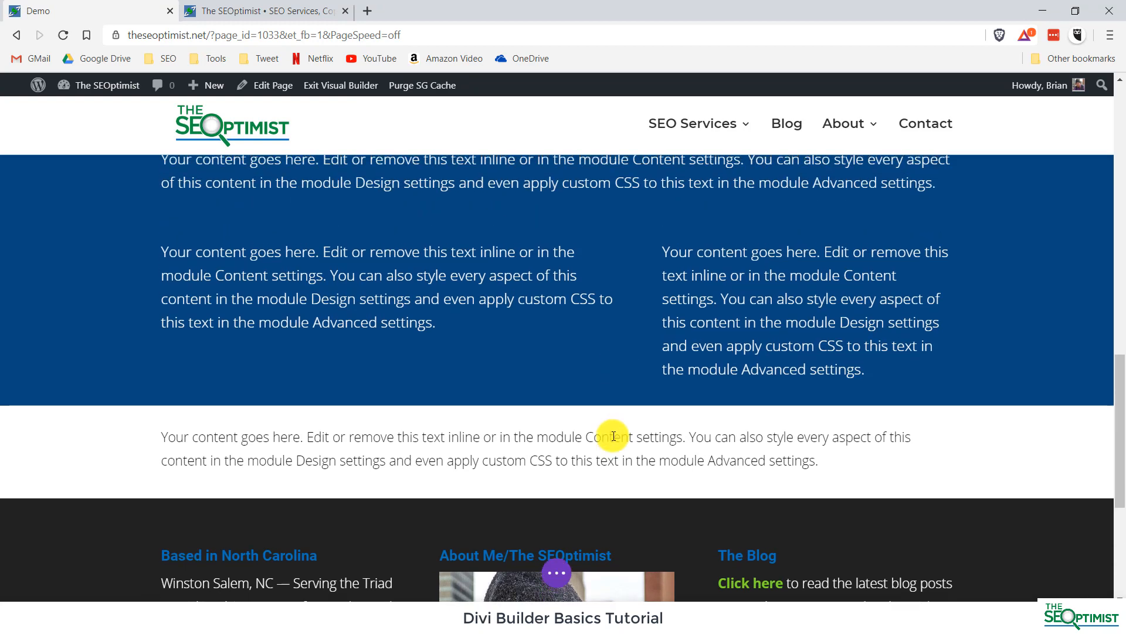
scroll(613, 436, "up", 3)
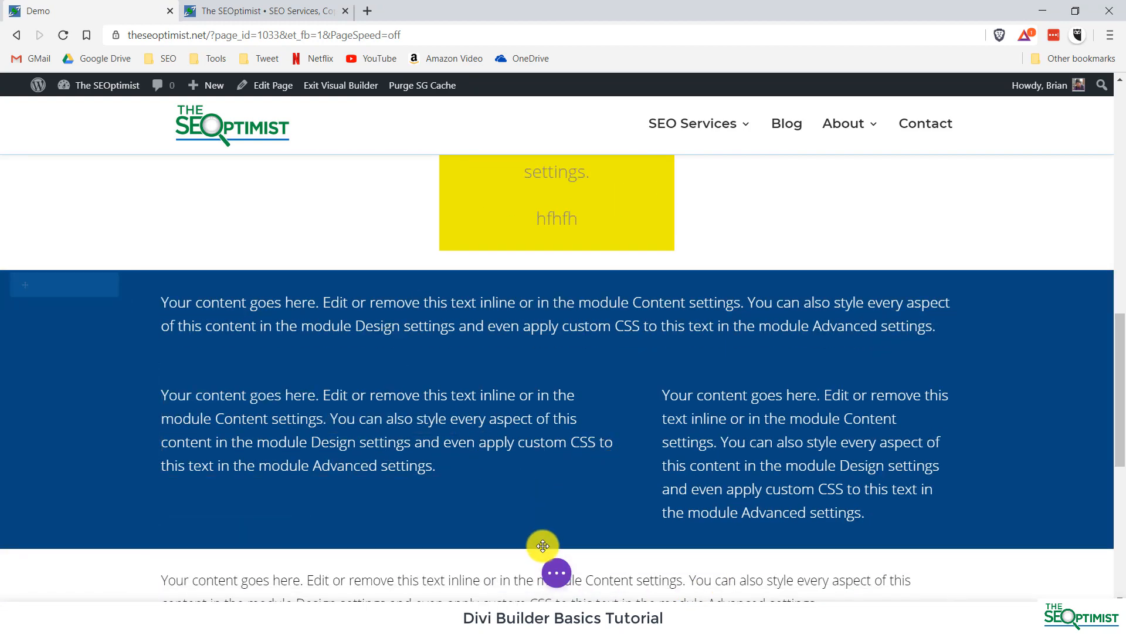
scroll(863, 553, "down", 1)
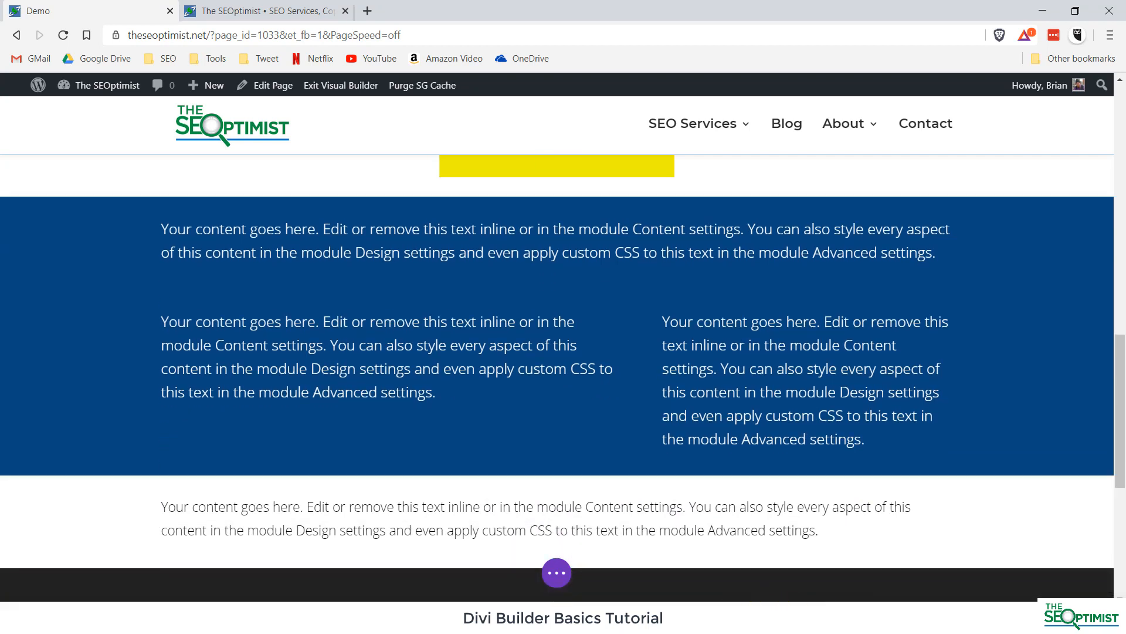
left_click(560, 578)
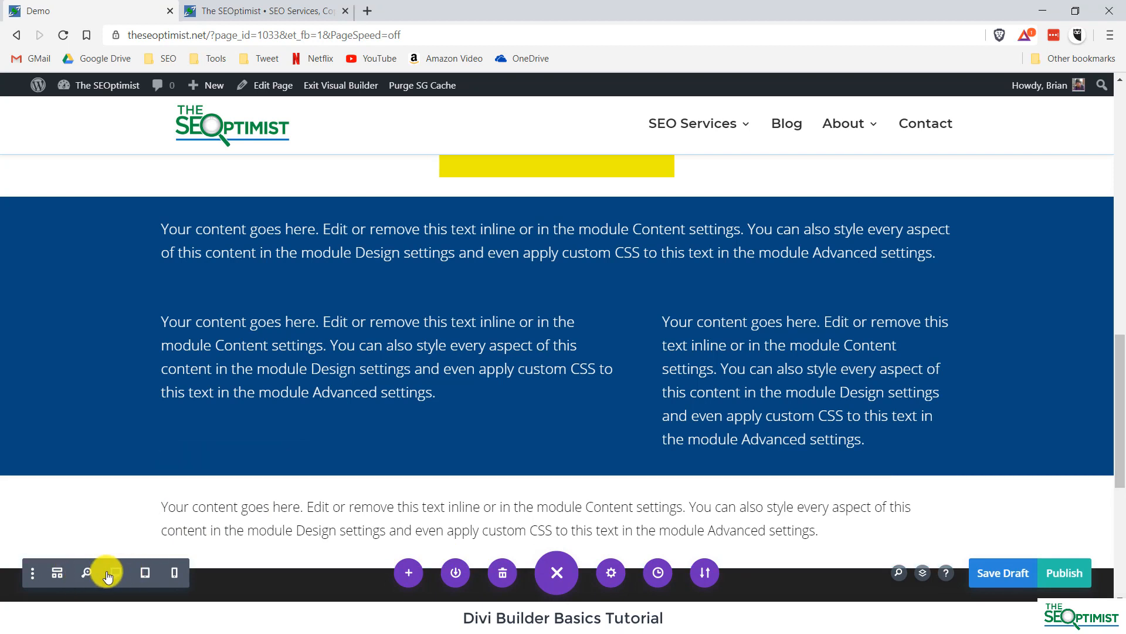
left_click(145, 577)
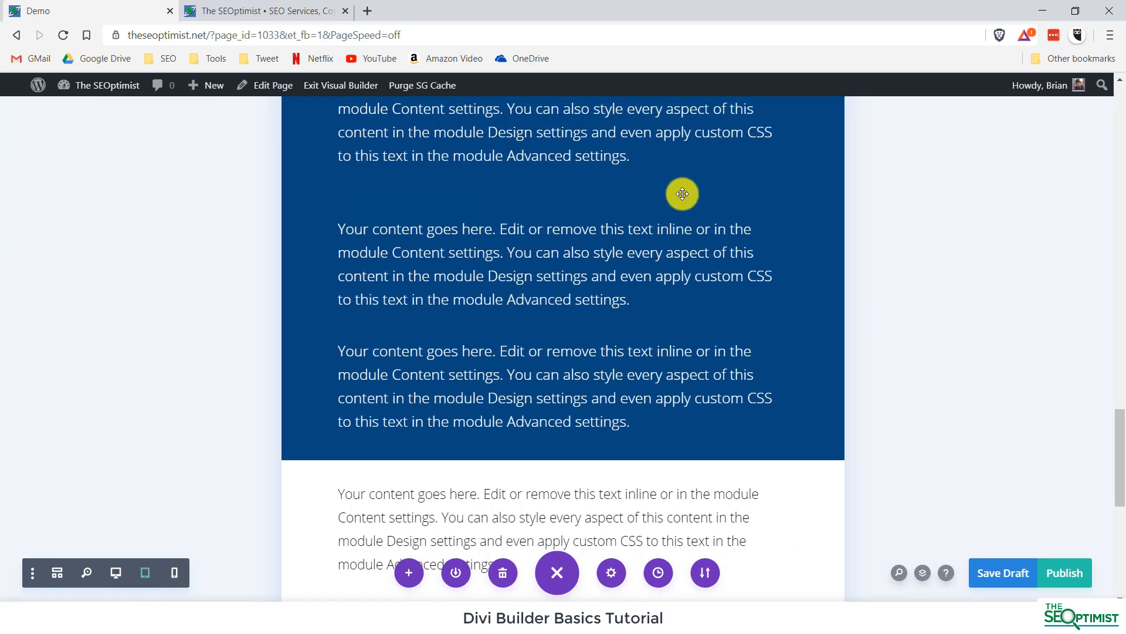
scroll(716, 352, "up", 10)
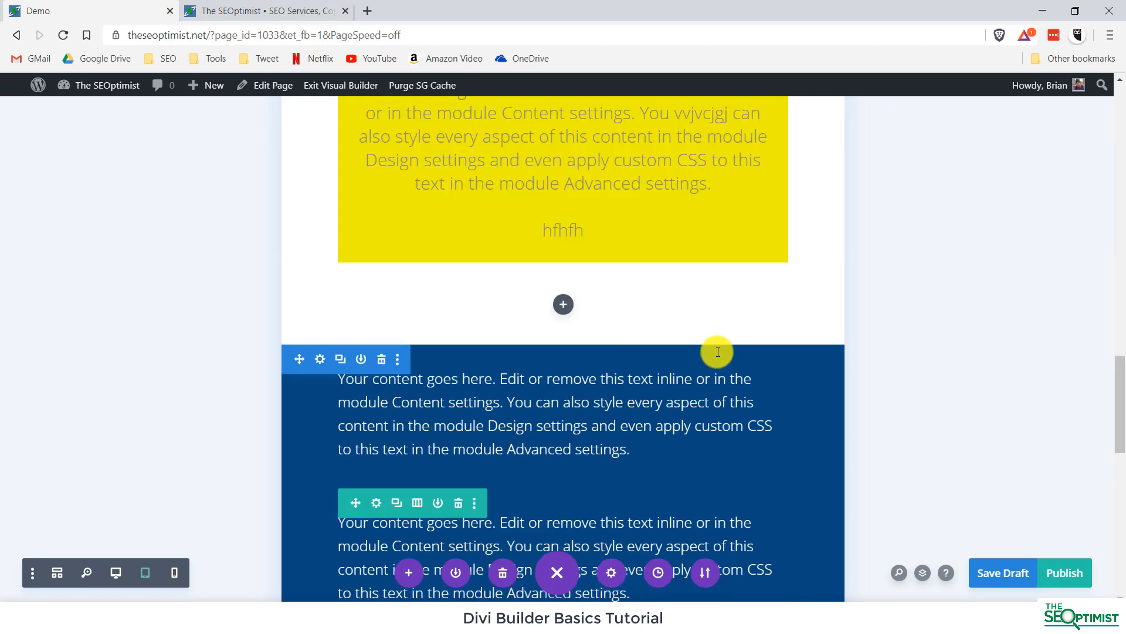
scroll(436, 270, "up", 8)
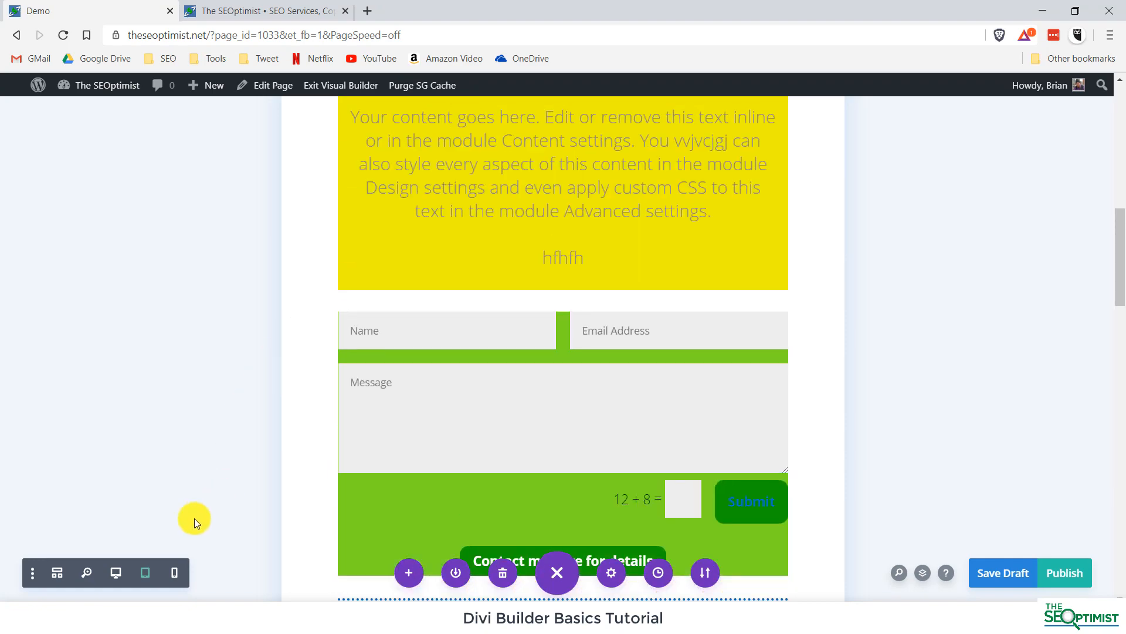
Preview the page in phone view, return to desktop view and collapse the builder's page controls.
left_click(177, 574)
scroll(684, 294, "up", 5)
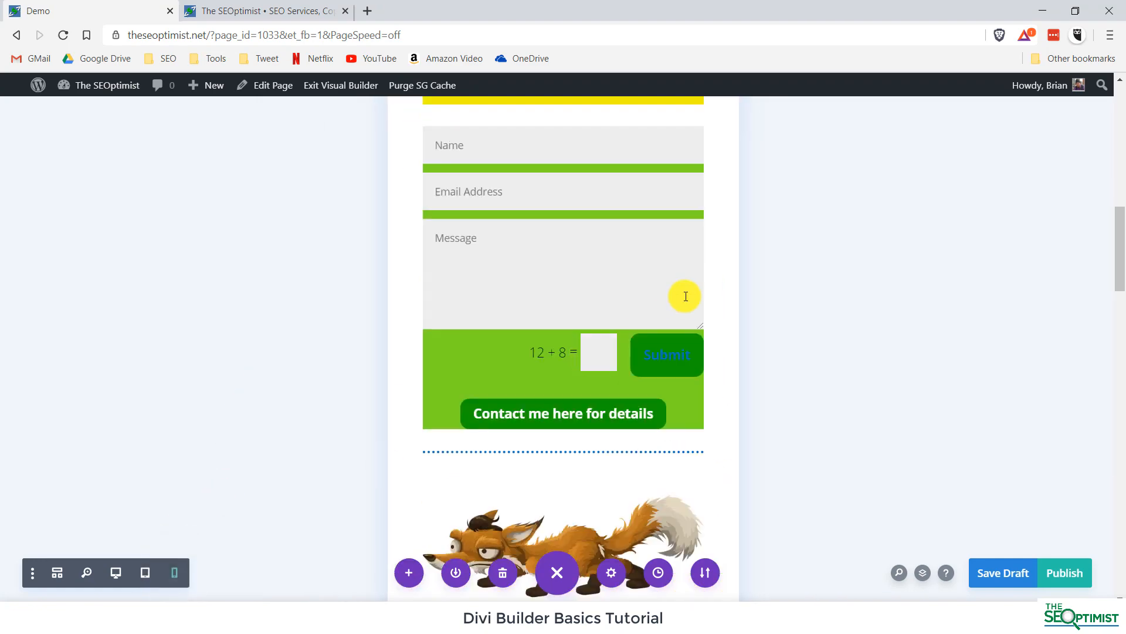
scroll(686, 295, "up", 5)
left_click(116, 573)
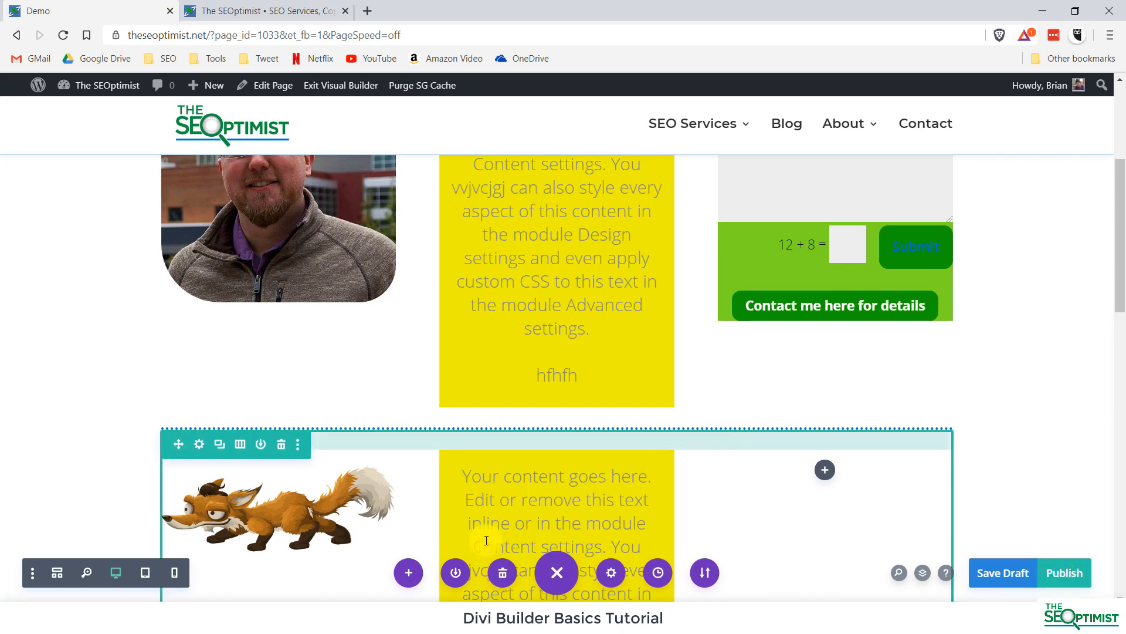
left_click(557, 573)
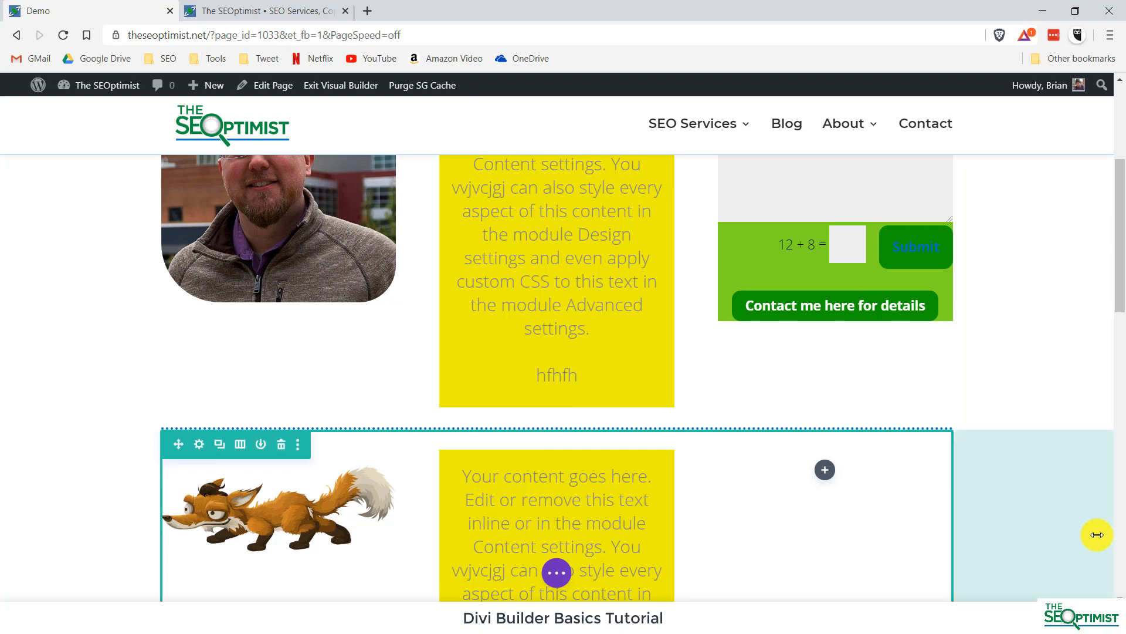
scroll(1095, 533, "up", 4)
scroll(1095, 533, "up", 2)
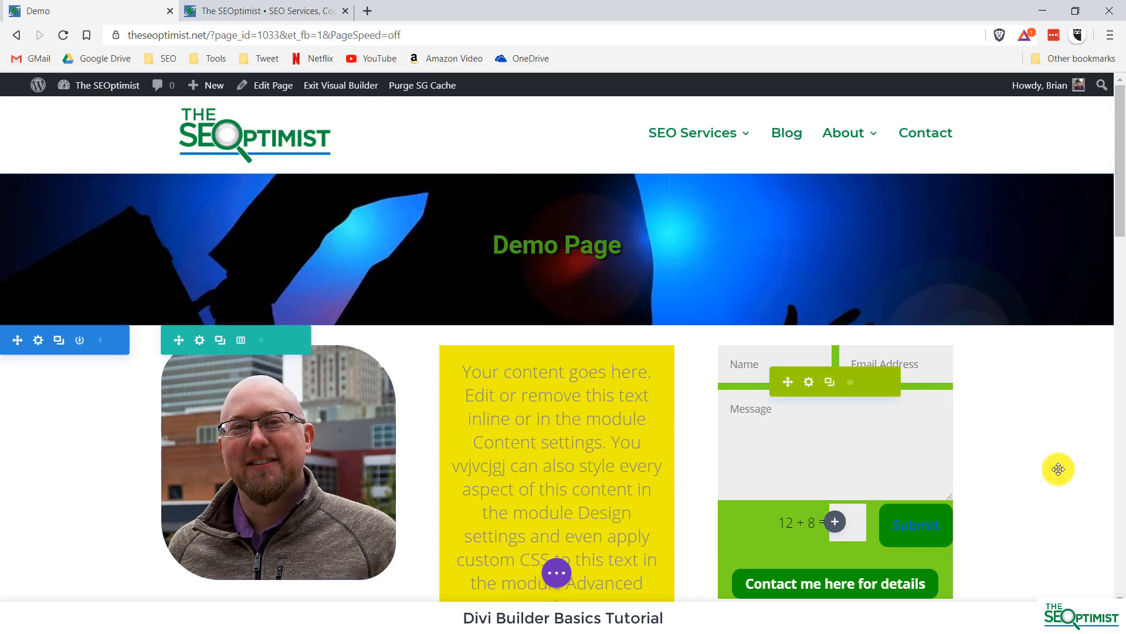
scroll(1058, 469, "down", 5)
scroll(1058, 469, "down", 5)
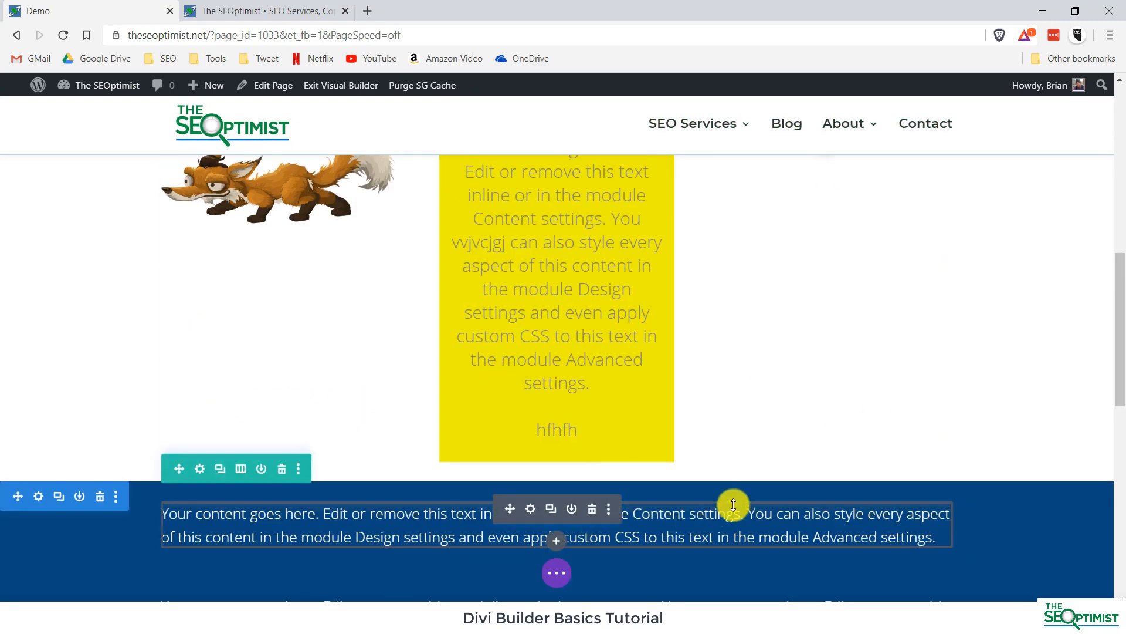
scroll(733, 505, "up", 1)
scroll(735, 476, "down", 4)
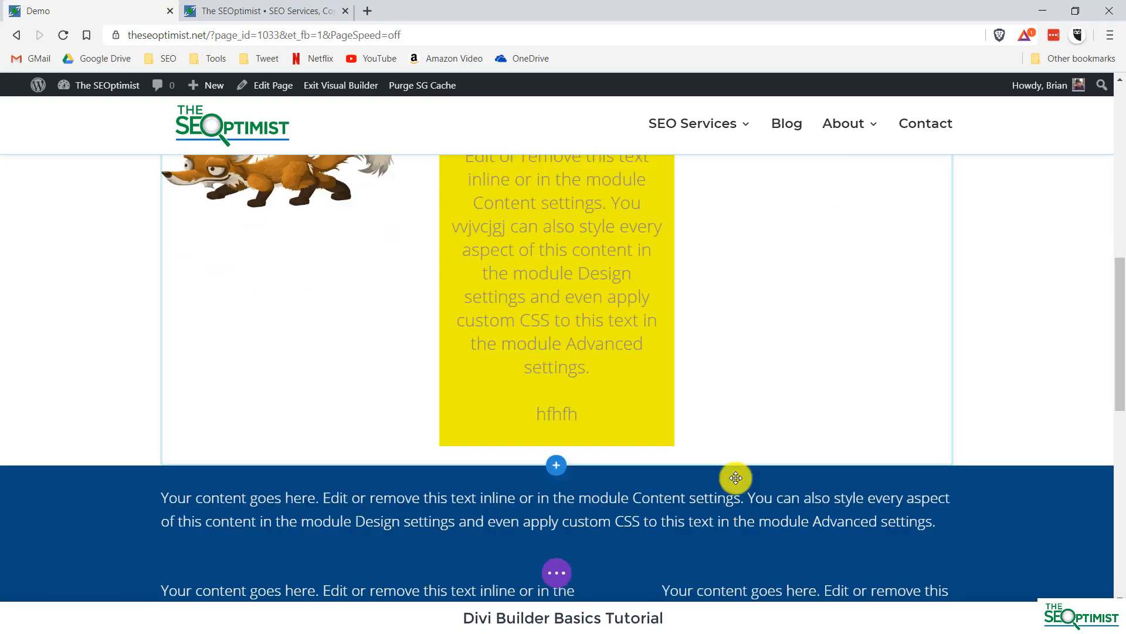
scroll(737, 478, "up", 1)
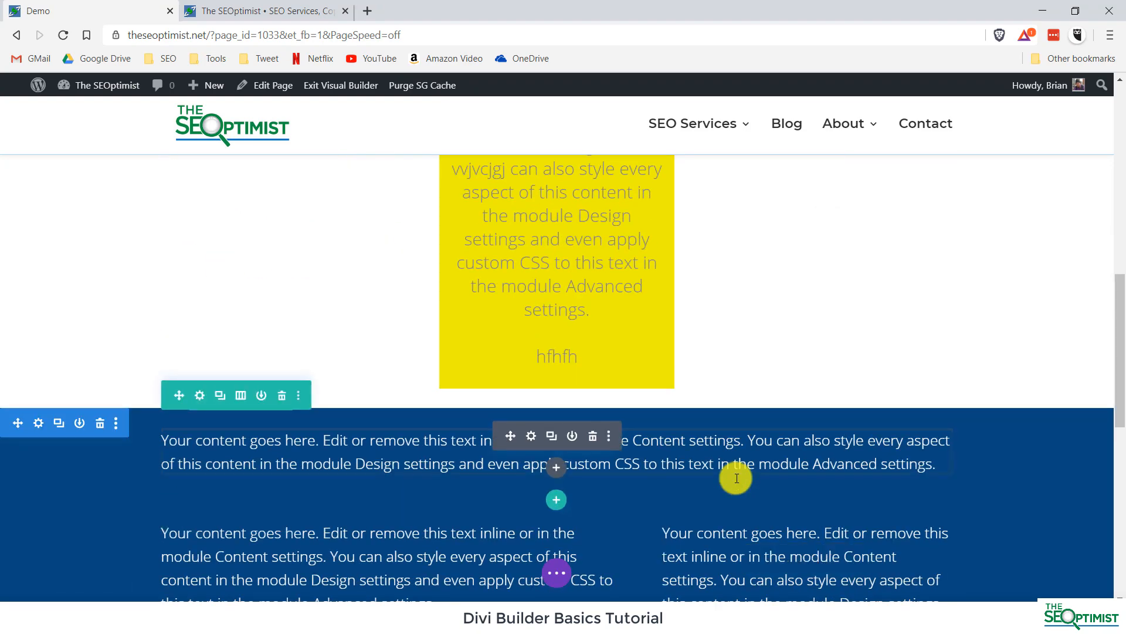